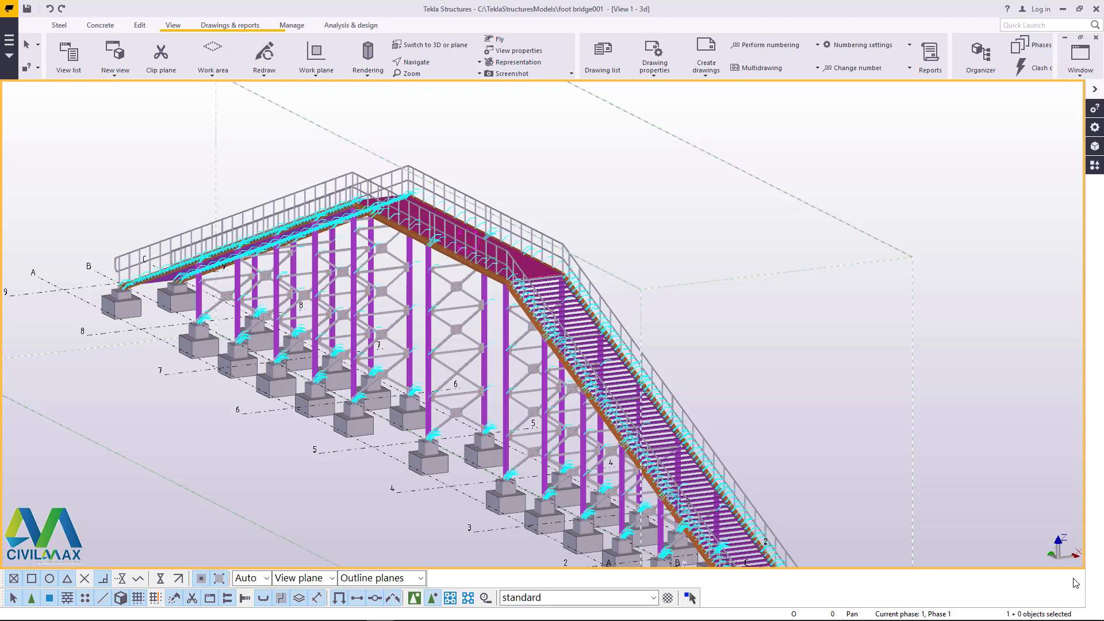
scroll(452, 363, down, 3)
scroll(541, 342, up, 4)
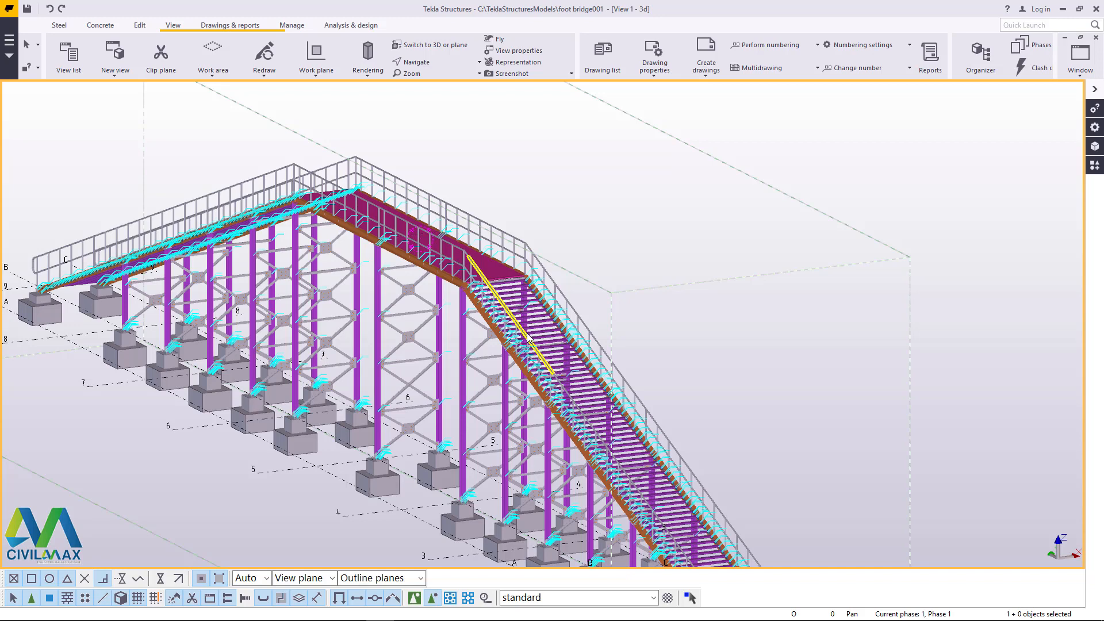
scroll(465, 280, up, 2)
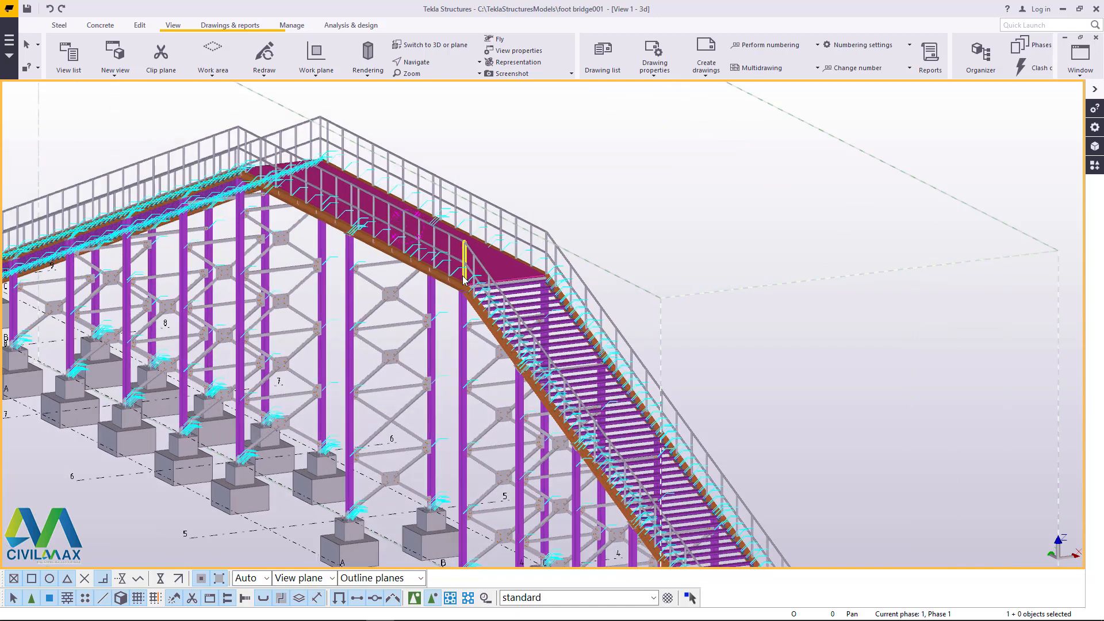
scroll(467, 282, up, 3)
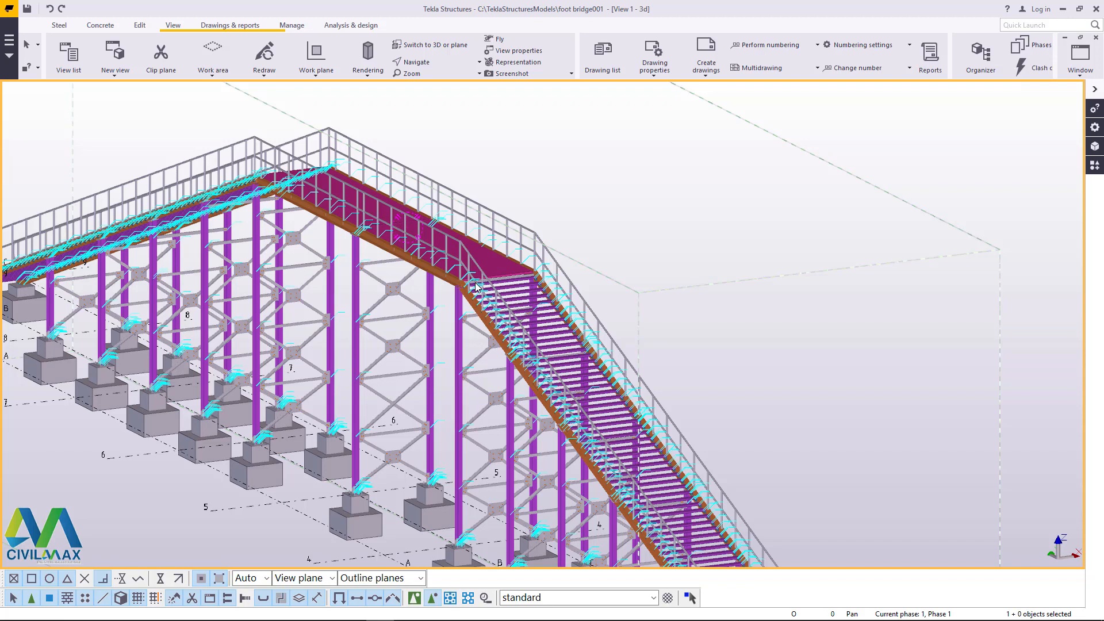
scroll(484, 297, down, 3)
scroll(496, 310, up, 2)
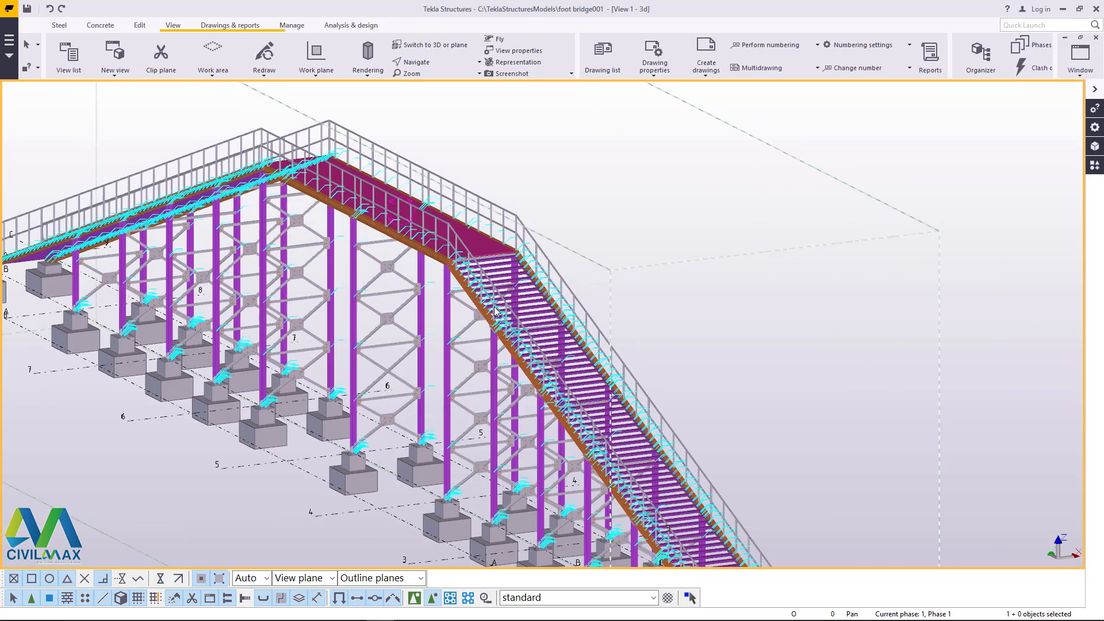
scroll(496, 311, down, 4)
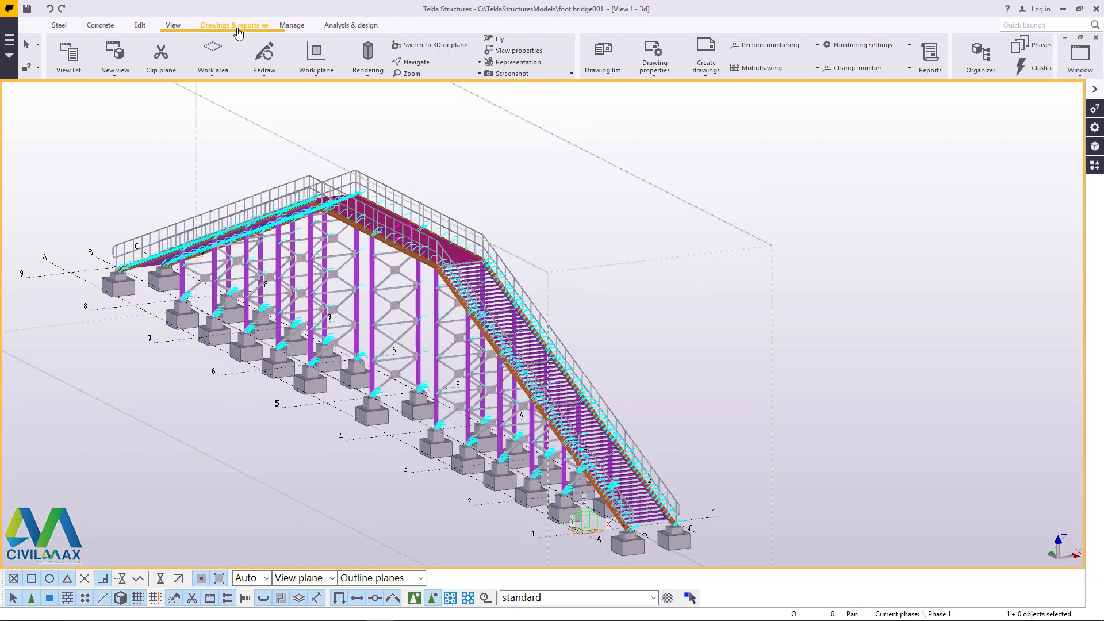
- Rotate the 3D view of the footbridge with the Rotate with mouse command to see it from another angle
click(428, 62)
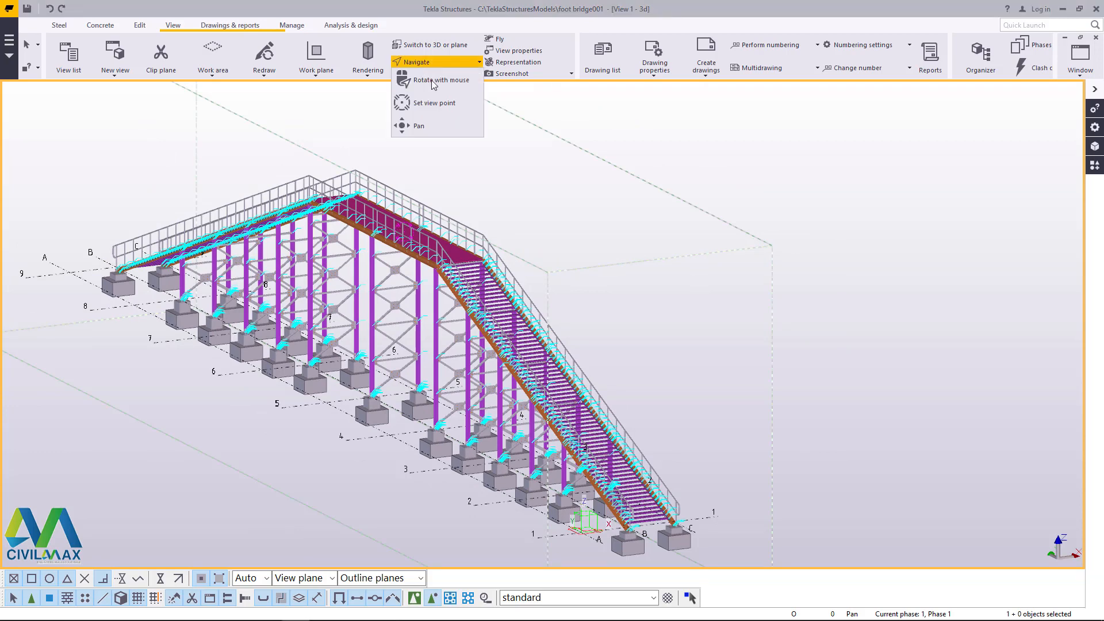
click(434, 83)
ctrl+middle_drag(456, 268, 573, 295)
scroll(572, 295, down, 1)
drag(472, 295, 559, 290)
scroll(450, 292, up, 1)
scroll(559, 290, down, 1)
scroll(405, 294, up, 2)
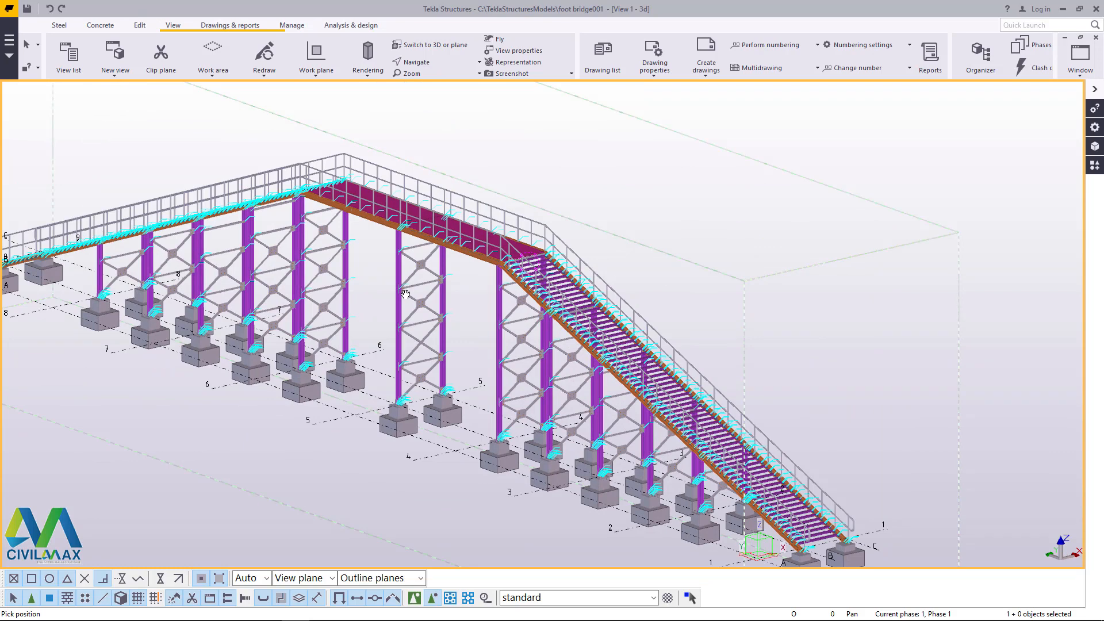
right_click(556, 160)
click(567, 162)
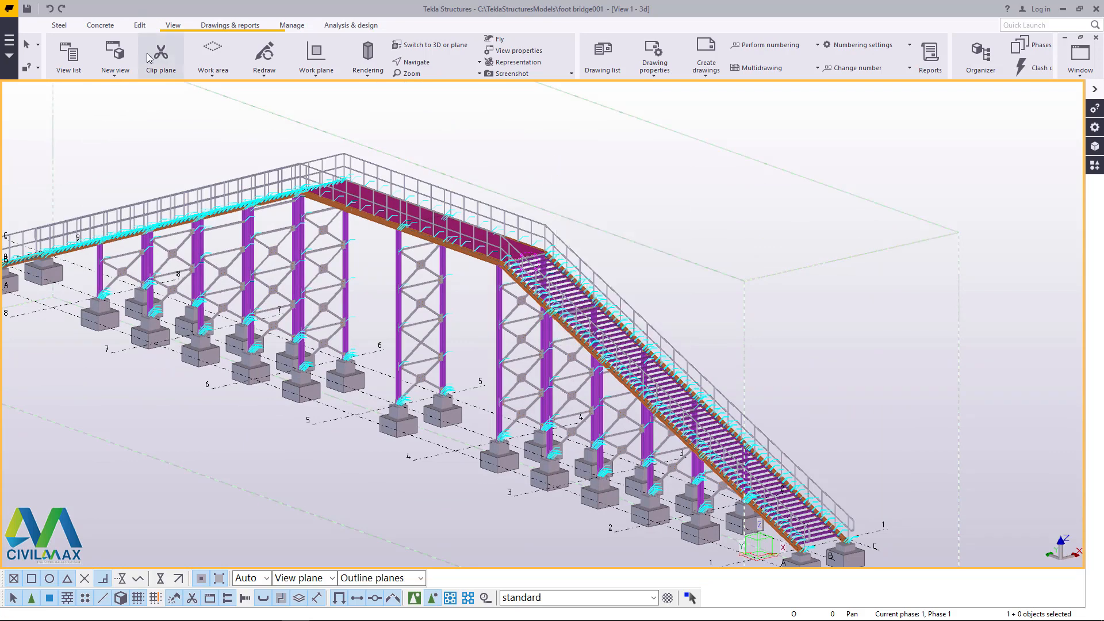
- Create a general arrangement drawing of view 5 with the One drawing per view option, and close the creation dialog
click(229, 31)
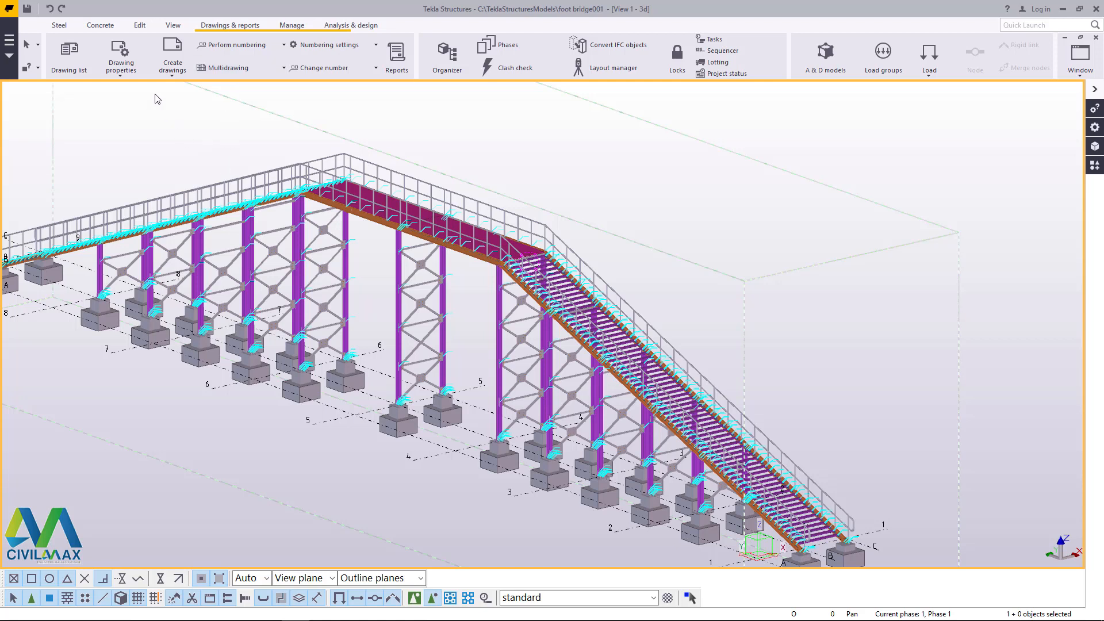
click(174, 81)
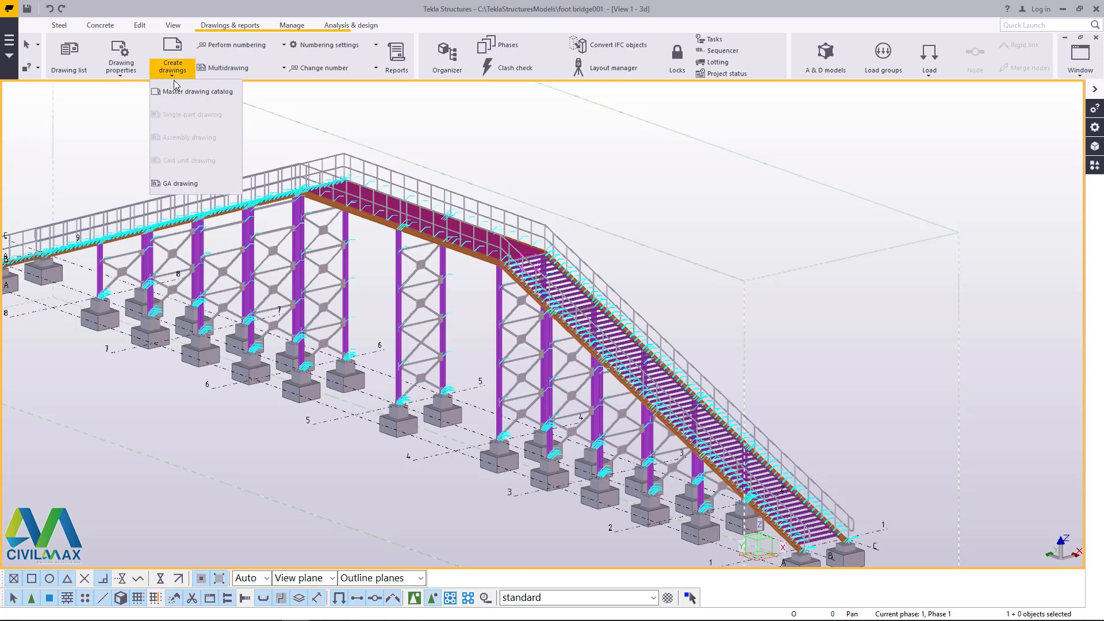
click(184, 184)
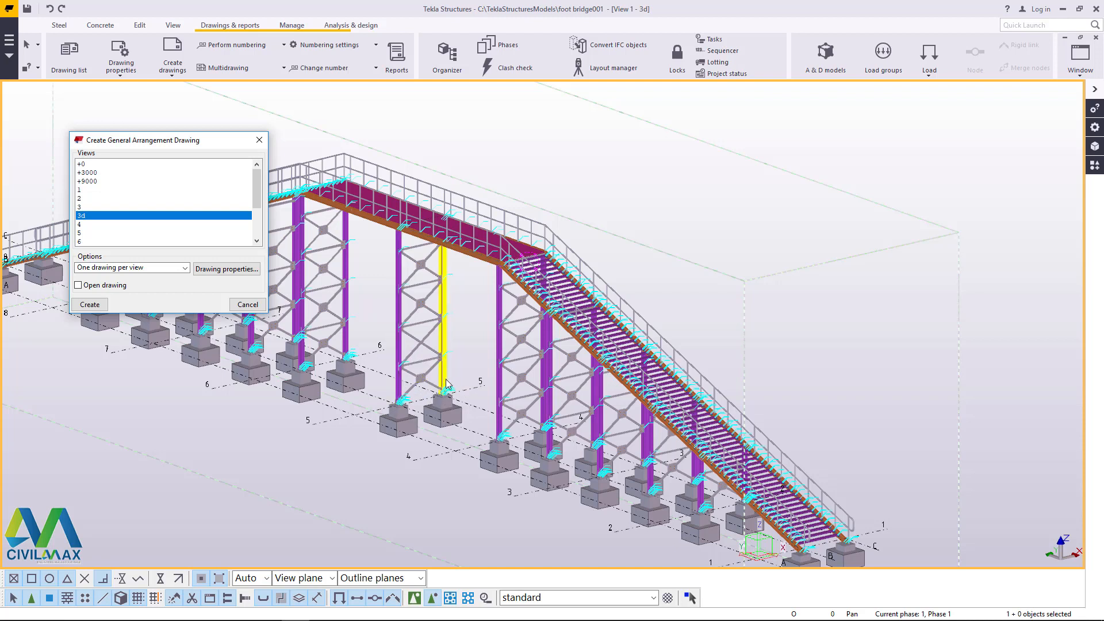
click(82, 233)
click(89, 305)
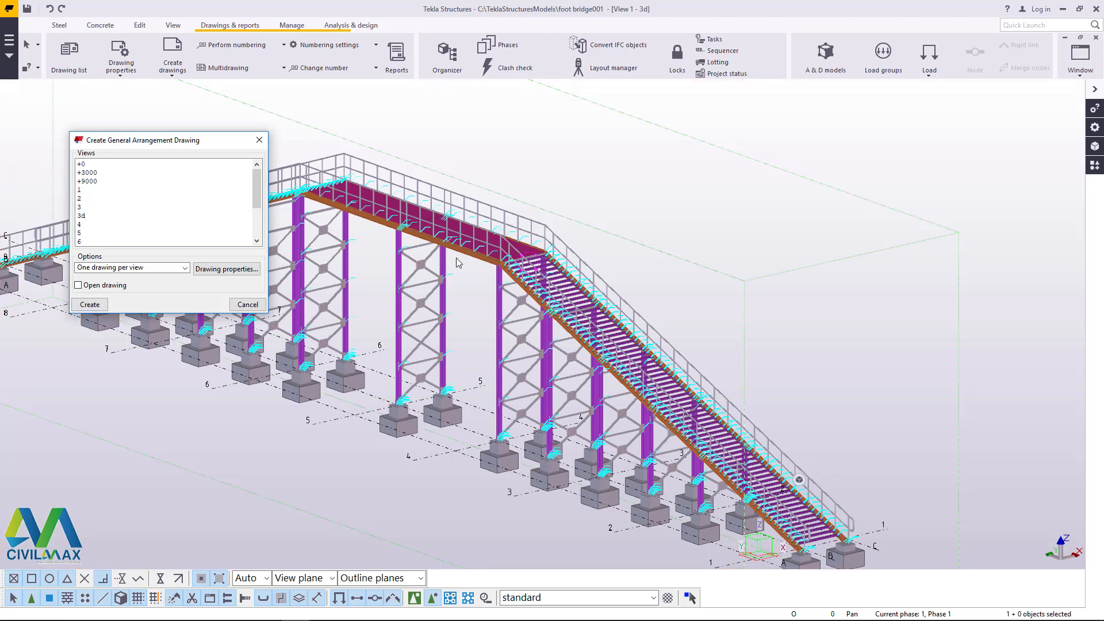
click(249, 305)
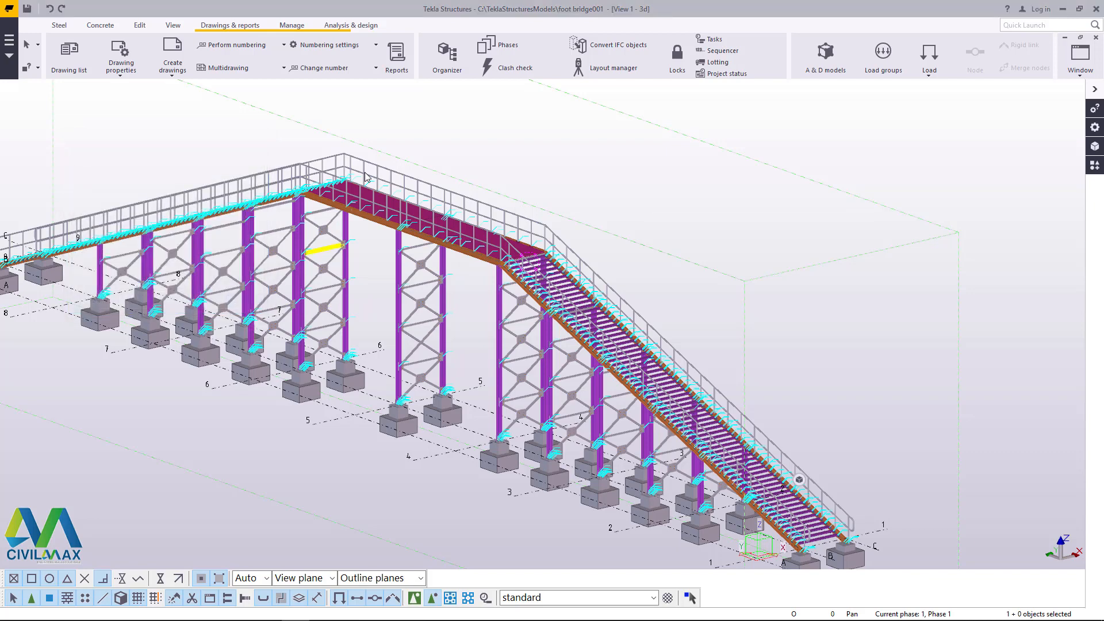
- Open the new general arrangement drawing from the drawing list and minimize the list
click(69, 54)
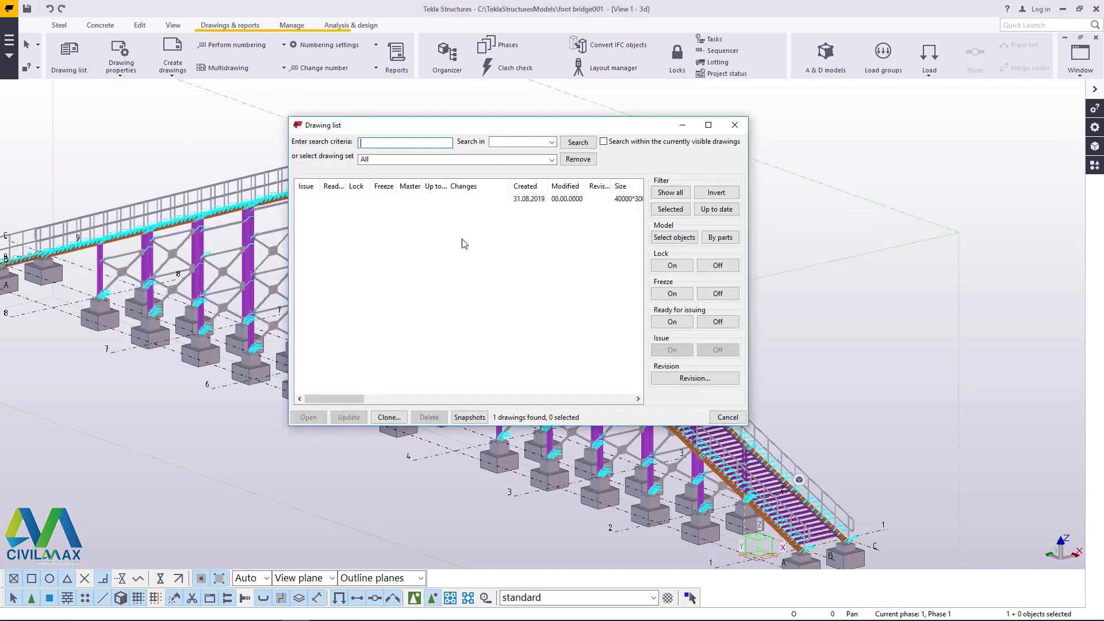
click(566, 200)
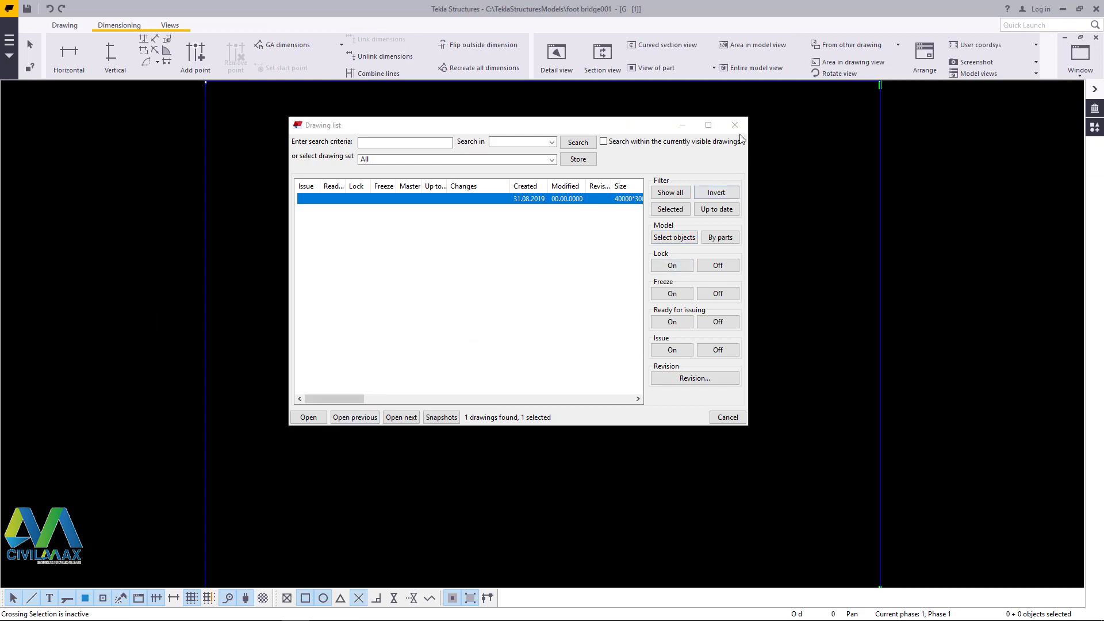
click(683, 127)
- Examine the drawing sheet and the small elevation view at its upper-left corner, including its grid dimensions
scroll(482, 270, down, 4)
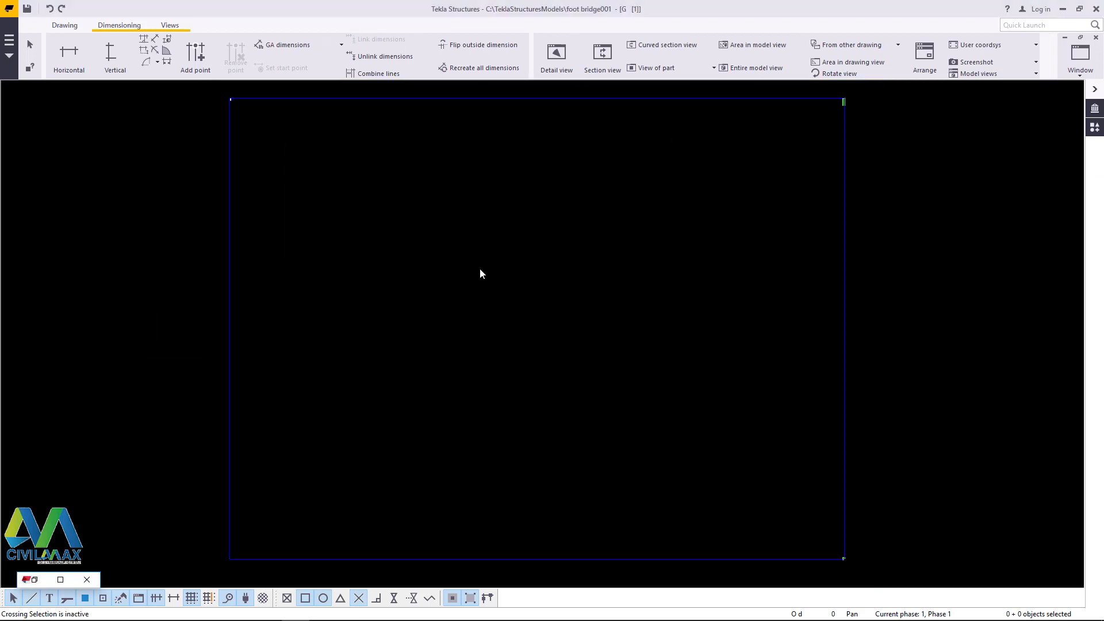
scroll(368, 178, up, 6)
scroll(366, 174, down, 3)
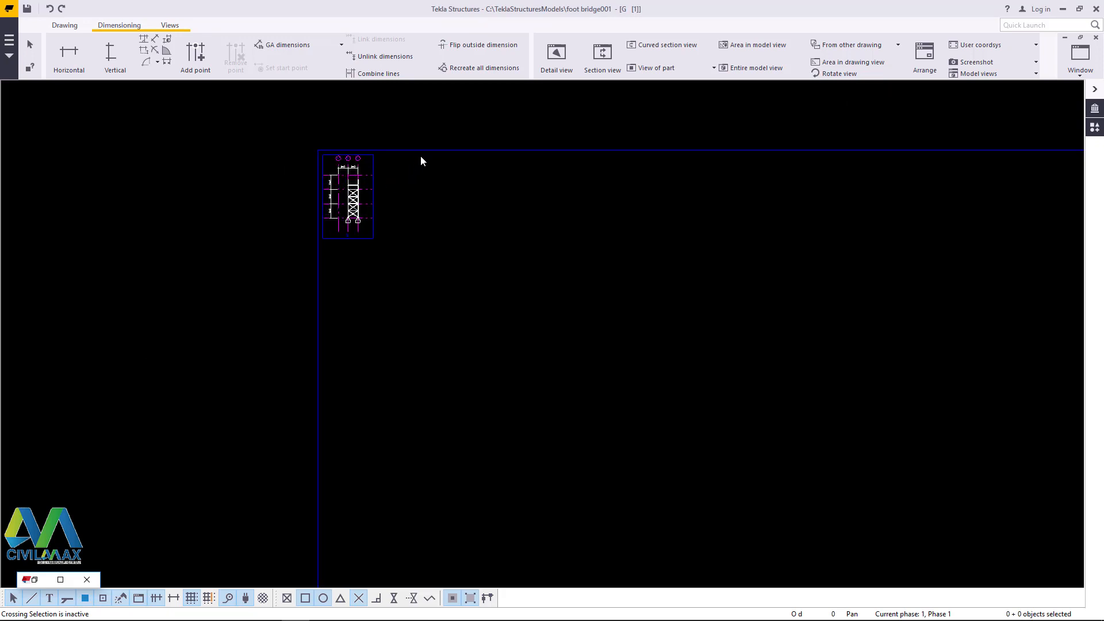
scroll(303, 205, down, 4)
scroll(348, 212, down, 3)
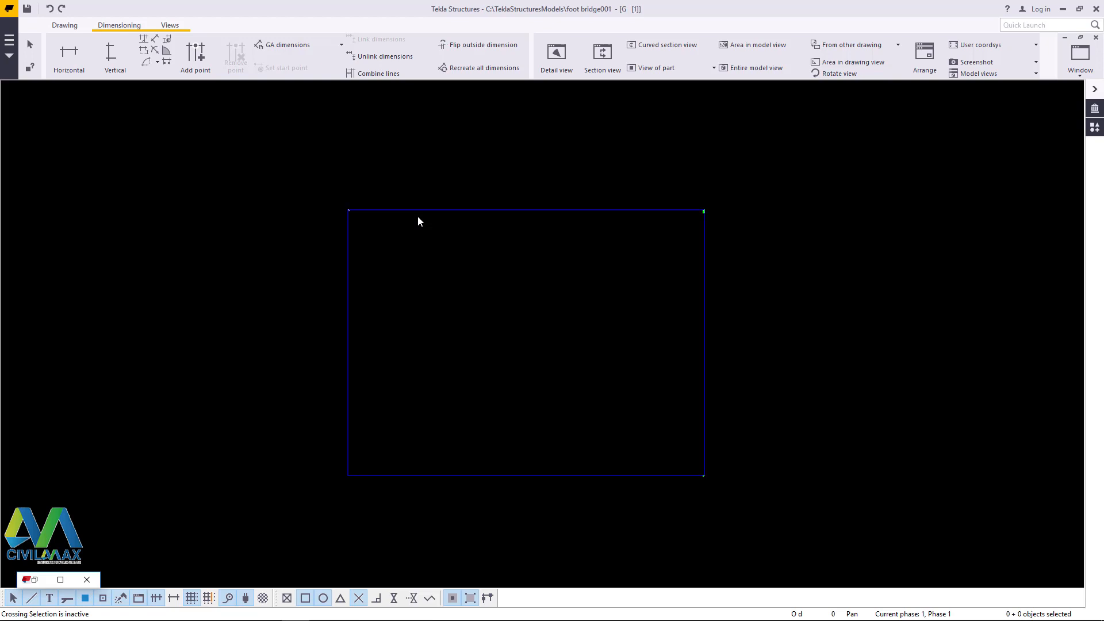
scroll(349, 213, up, 3)
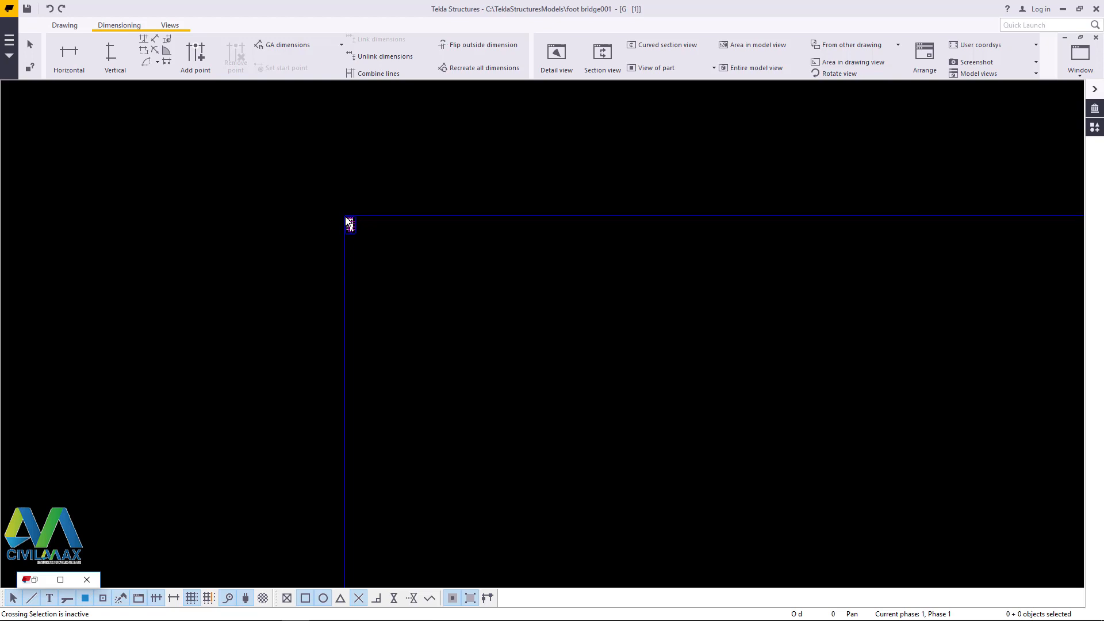
scroll(360, 228, up, 1)
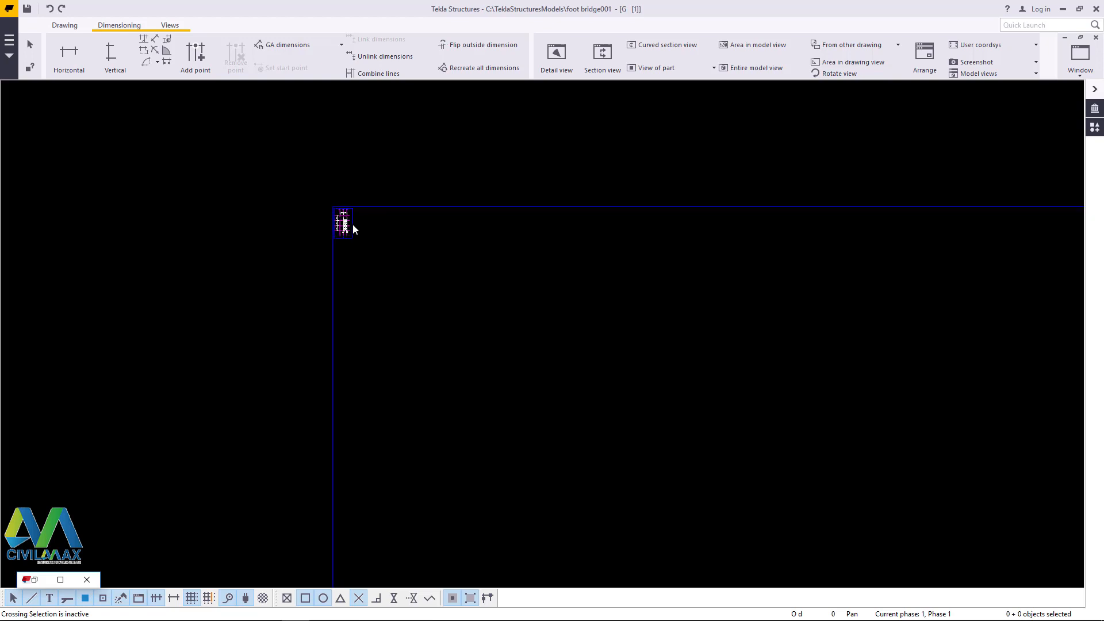
scroll(353, 229, up, 4)
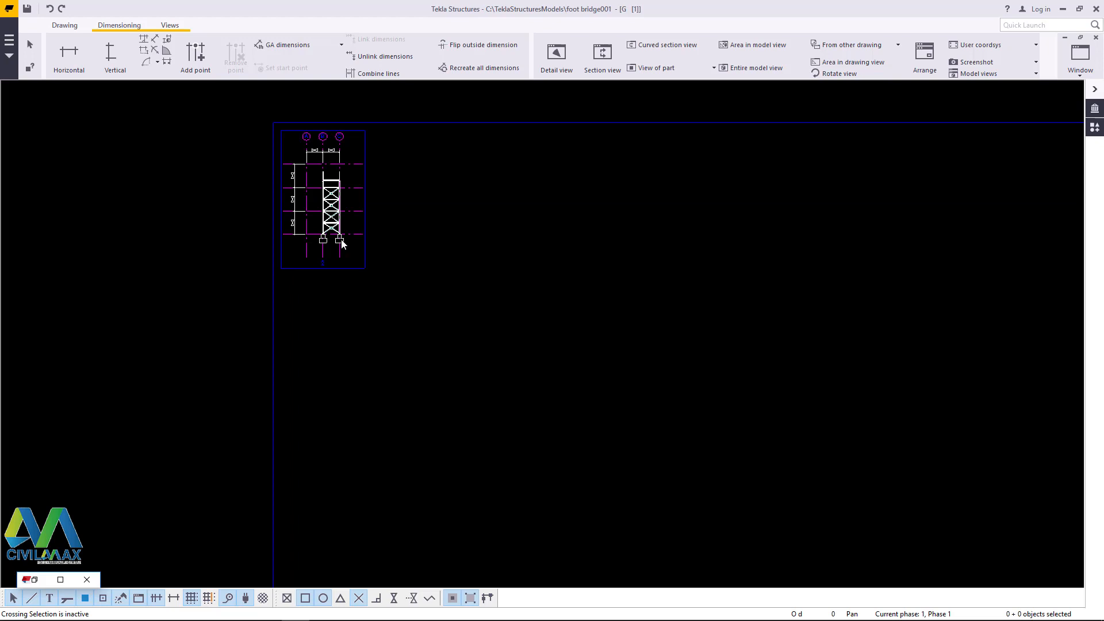
scroll(336, 204, up, 2)
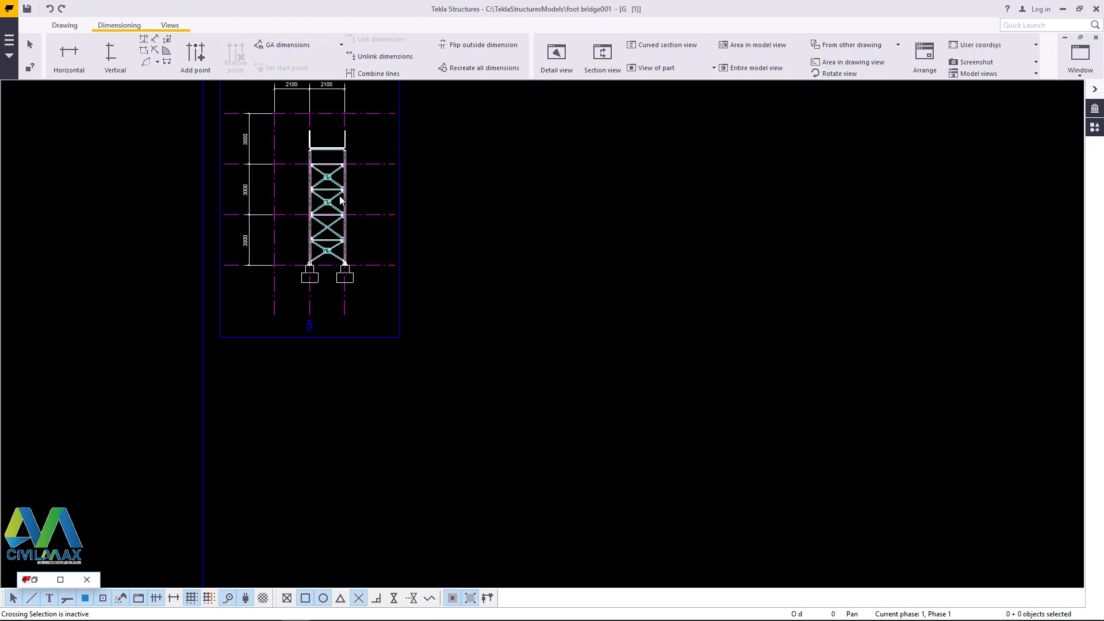
- Set the scale of the elevation view to 1/1 in its view properties and apply the change
click(401, 146)
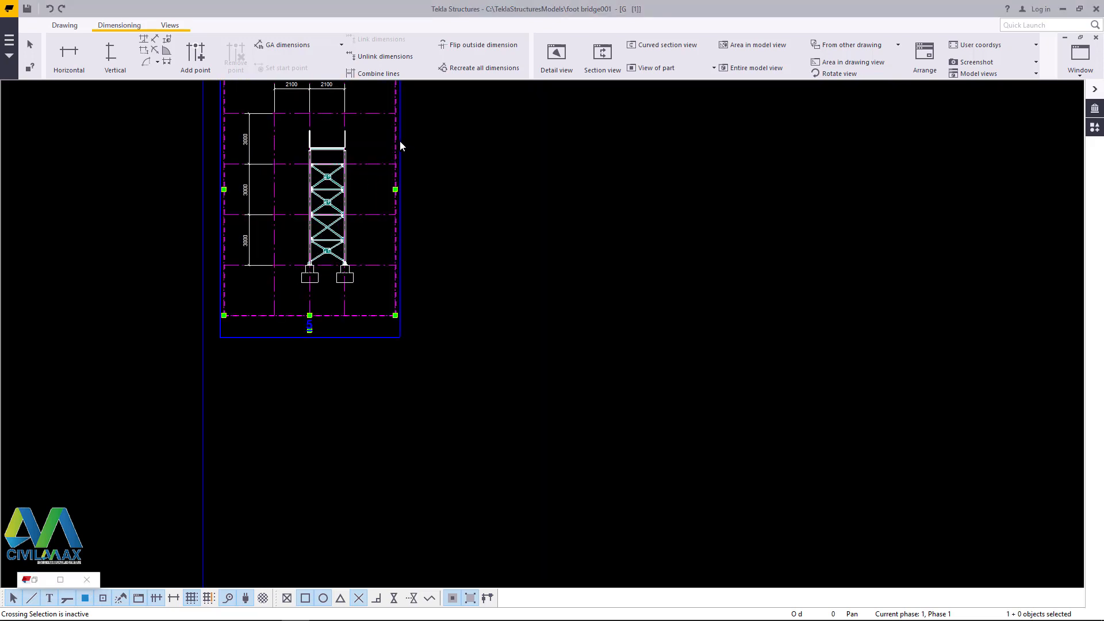
double_click(401, 145)
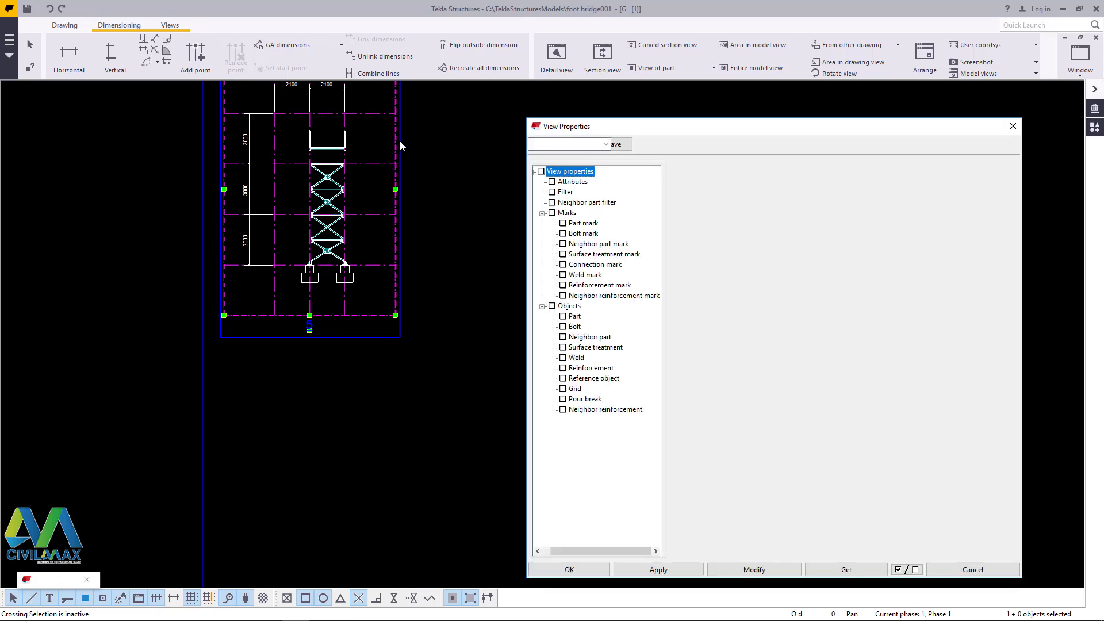
drag(789, 197, 755, 199)
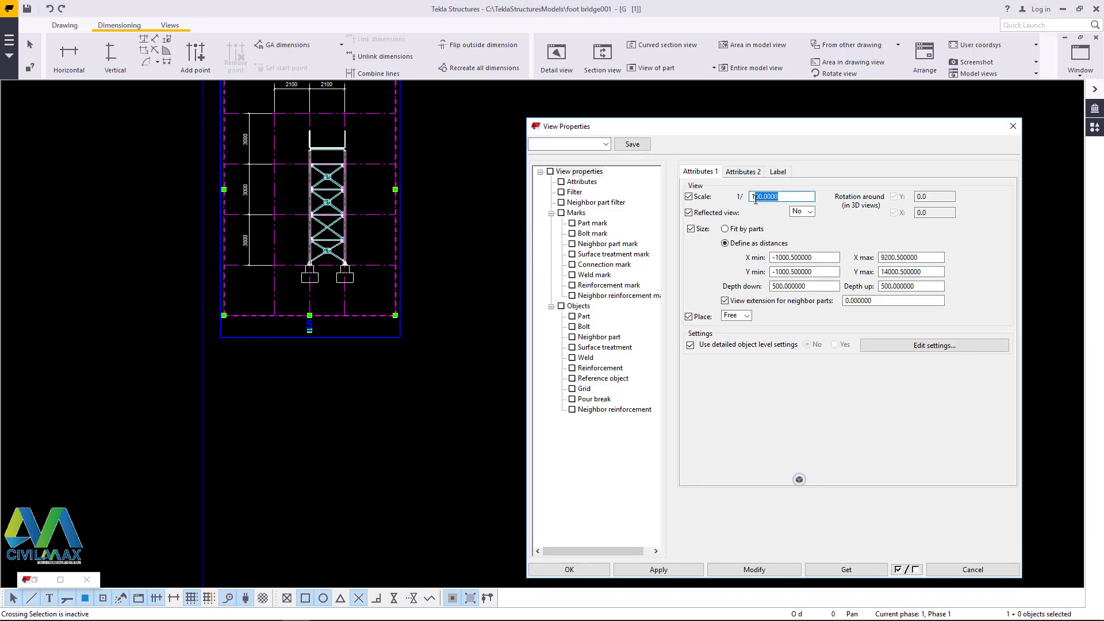
key(BackSpace)
click(755, 570)
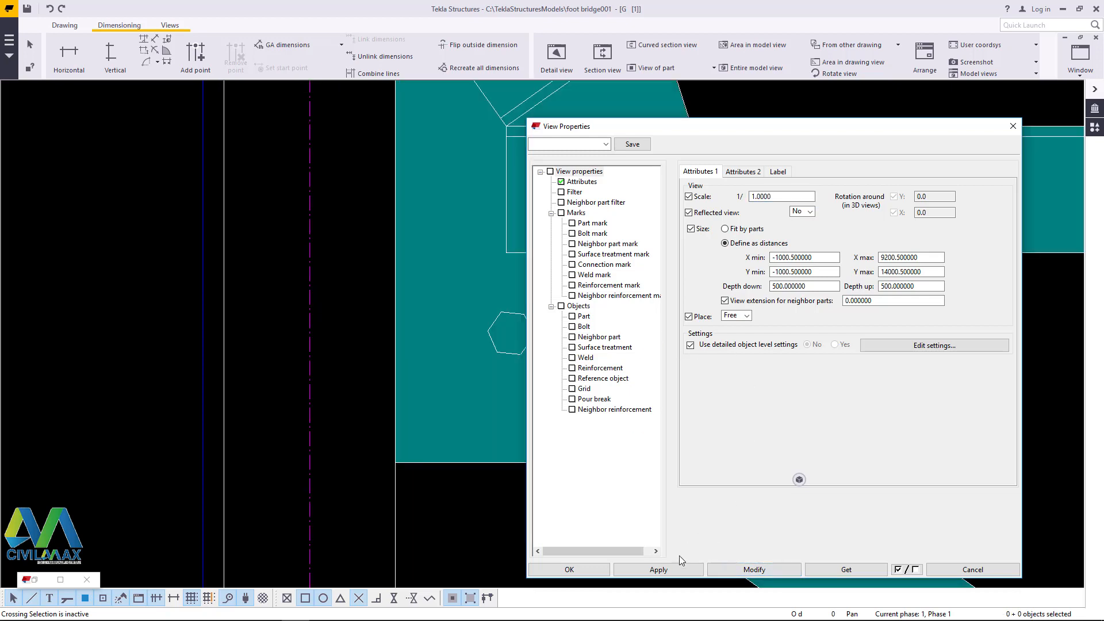
click(667, 572)
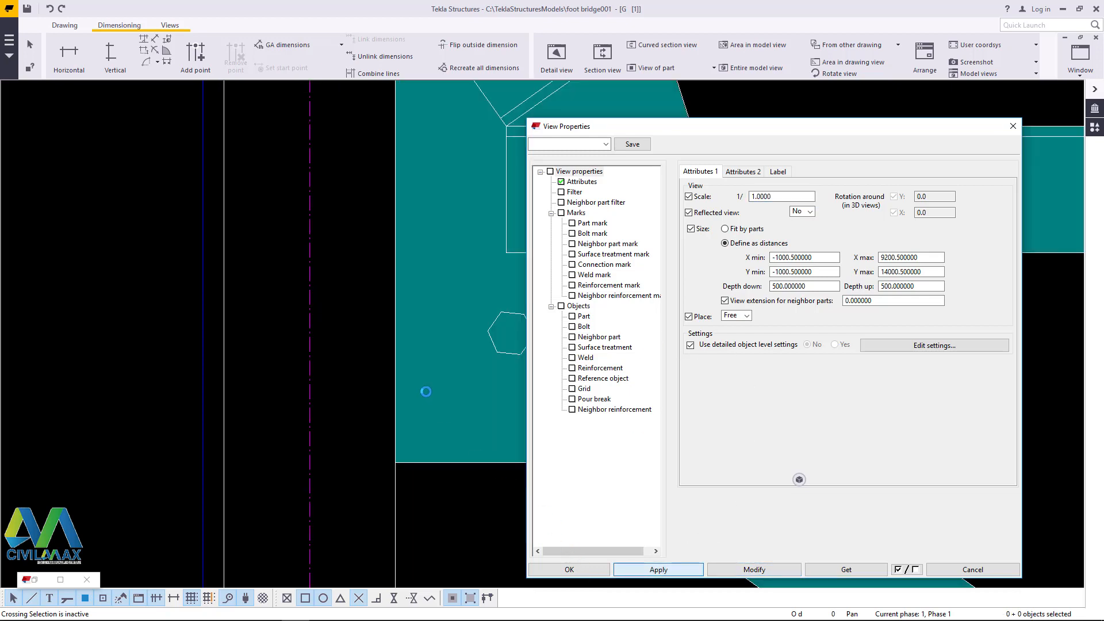
click(390, 333)
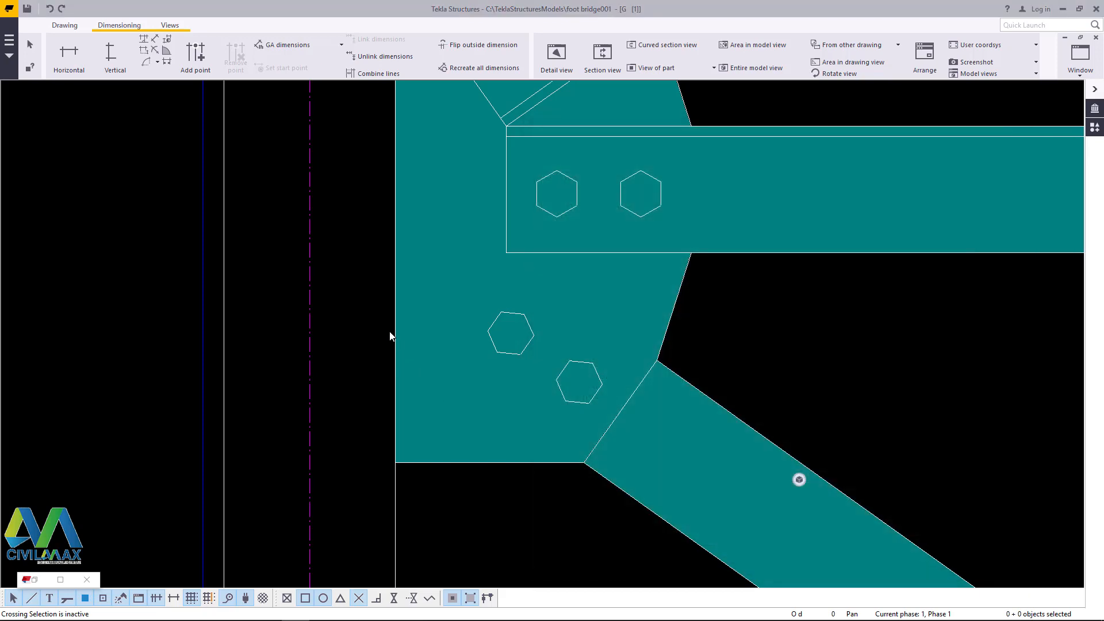
- Examine the rescaled elevation view and compare its size and position with the drawing sheet frame
scroll(379, 280, down, 8)
scroll(413, 268, down, 10)
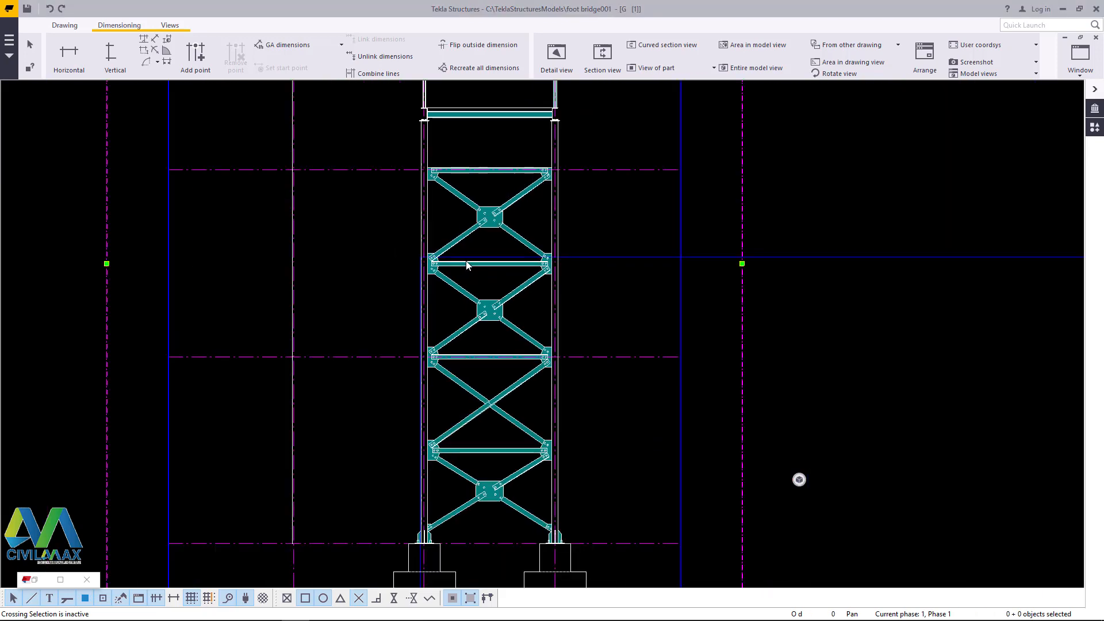
scroll(477, 252, up, 1)
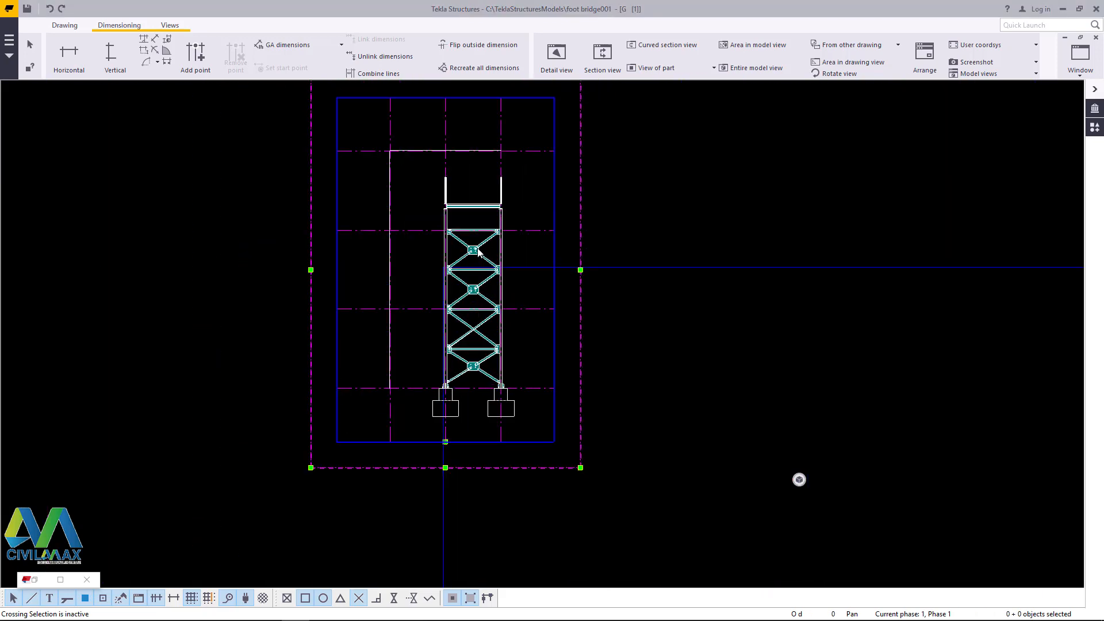
scroll(478, 252, down, 4)
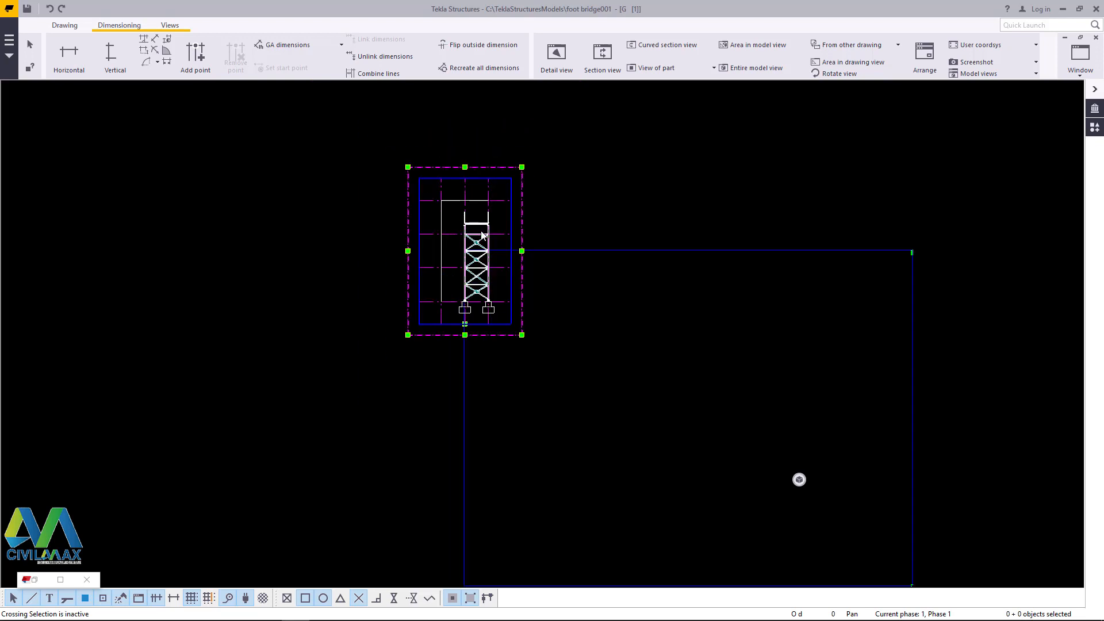
scroll(486, 239, up, 2)
scroll(486, 237, up, 3)
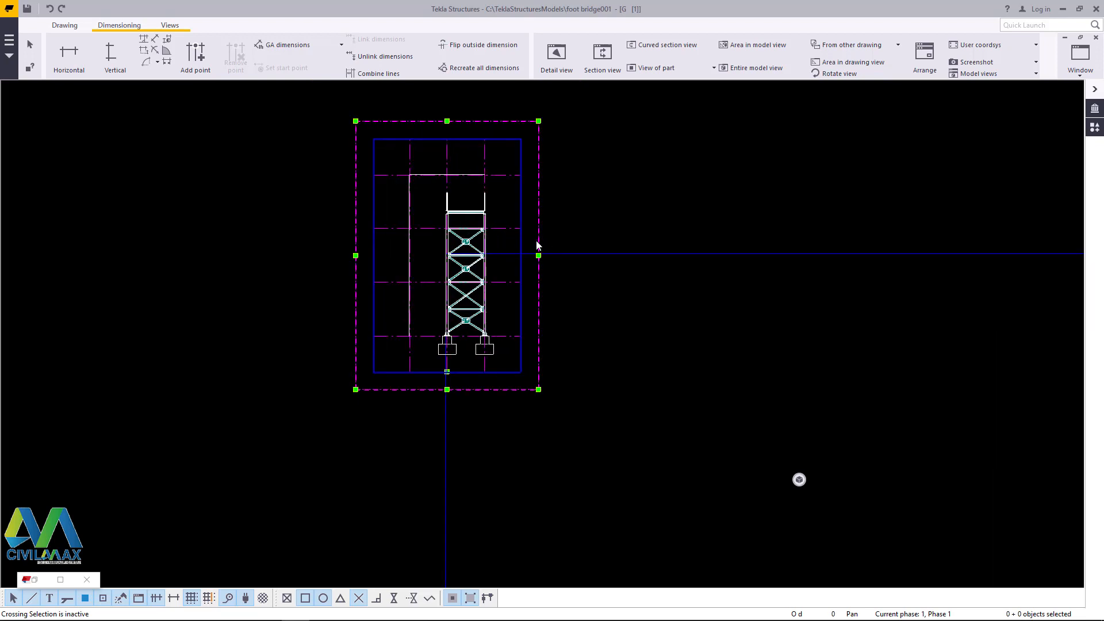
scroll(539, 243, down, 5)
- Open the general arrangement drawing's layout properties and check the specified drawing size
click(758, 200)
double_click(816, 251)
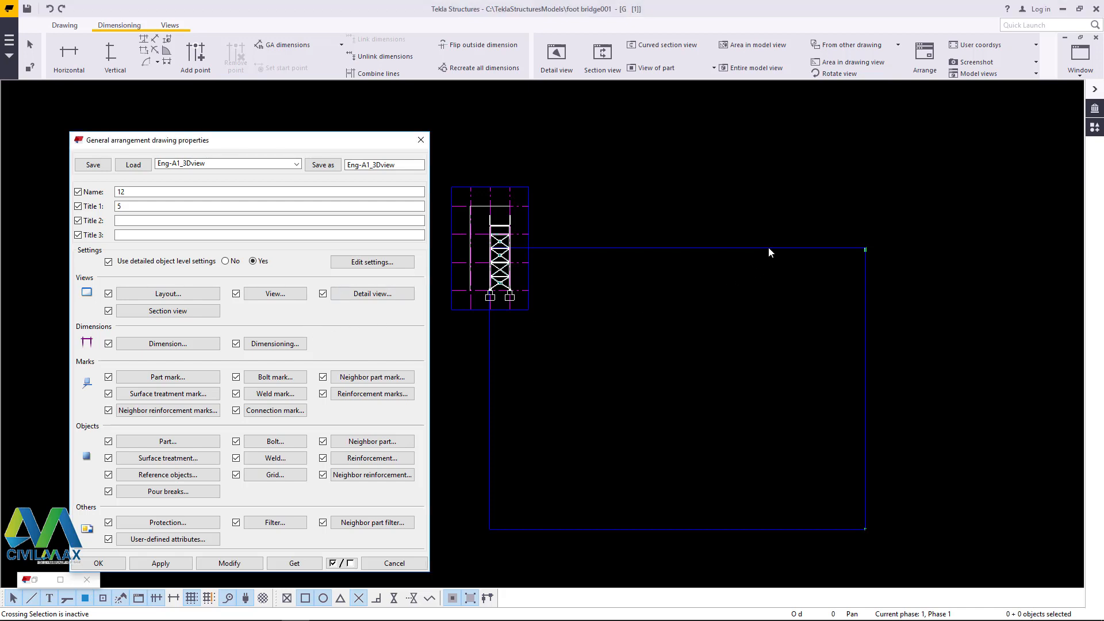
click(207, 296)
click(262, 260)
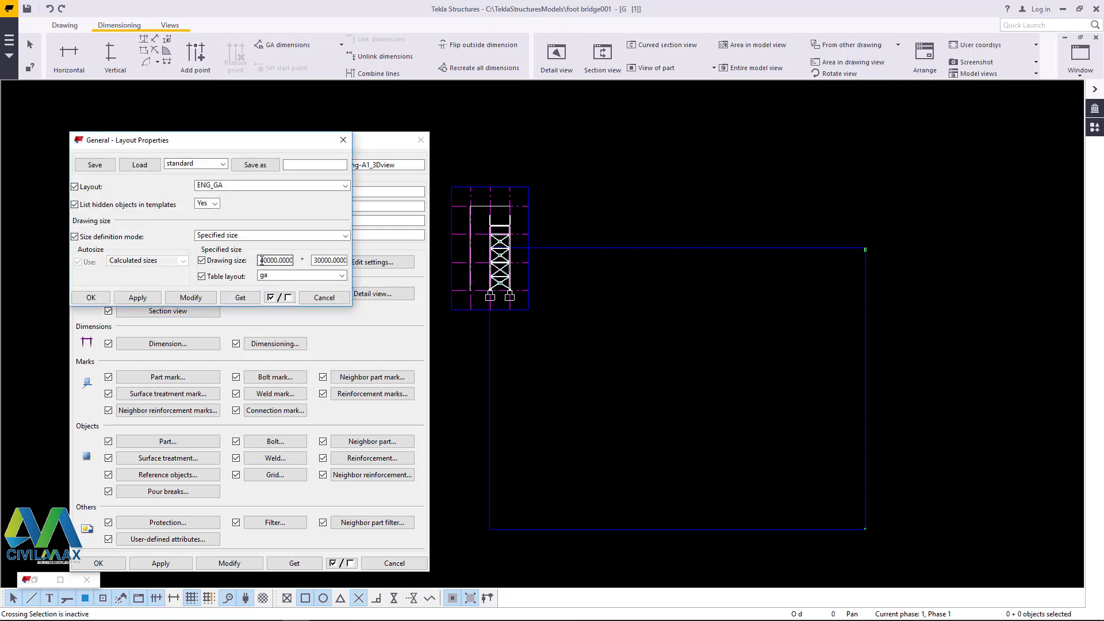
drag(261, 260, 296, 264)
- Move the elevation view into the middle of the drawing sheet, and apply the layout settings and close the drawing properties
click(465, 196)
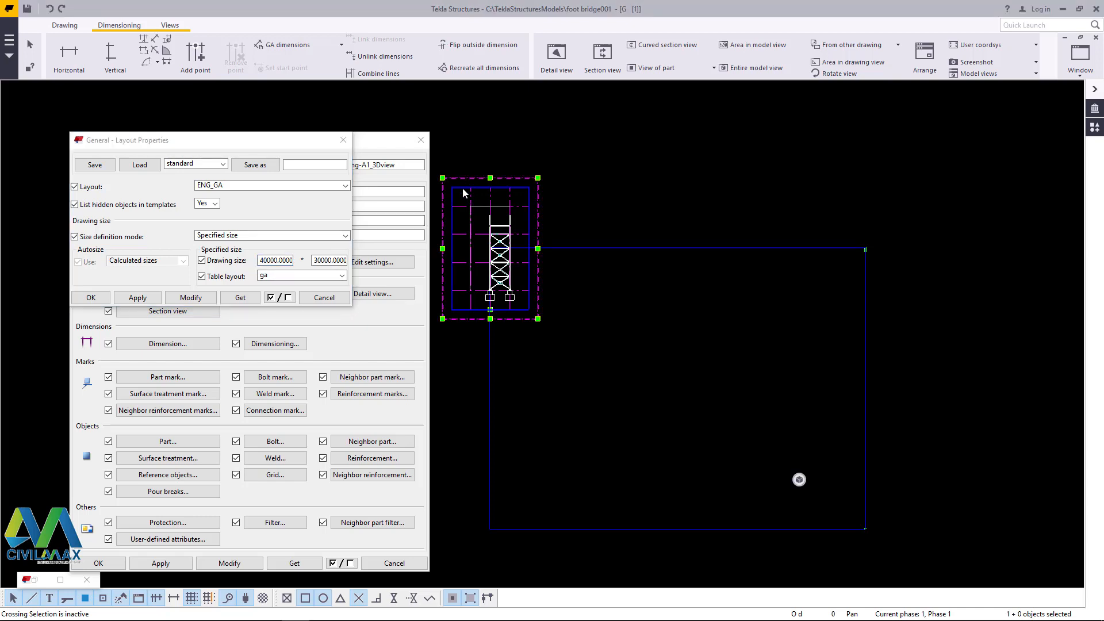
mouse_move(478, 193)
mouse_down()
mouse_move(621, 258)
mouse_move(674, 336)
mouse_up()
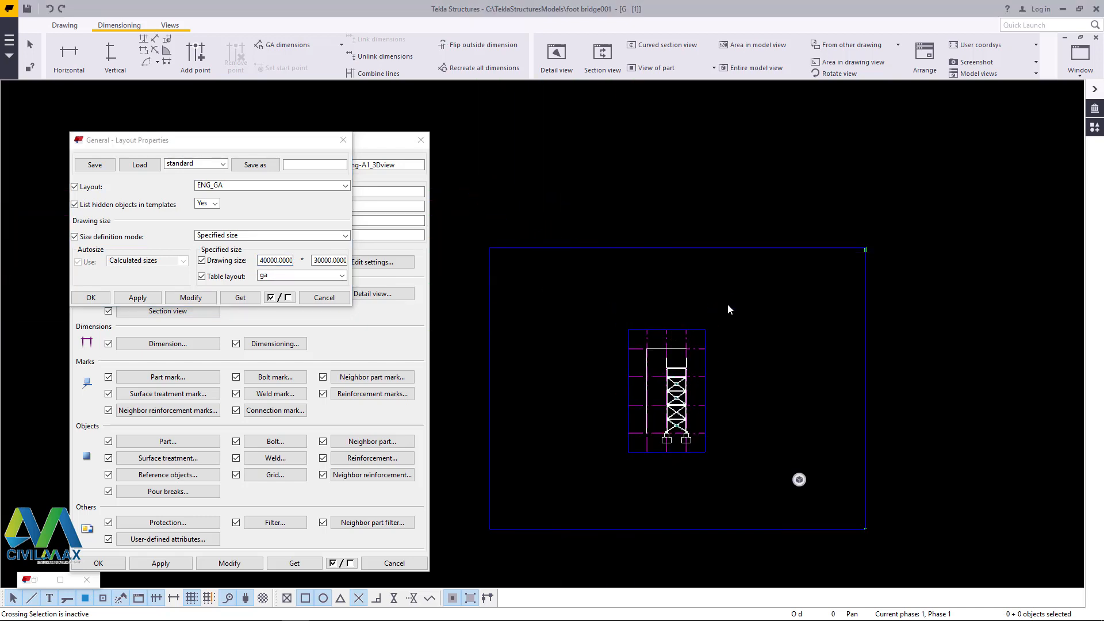
click(136, 298)
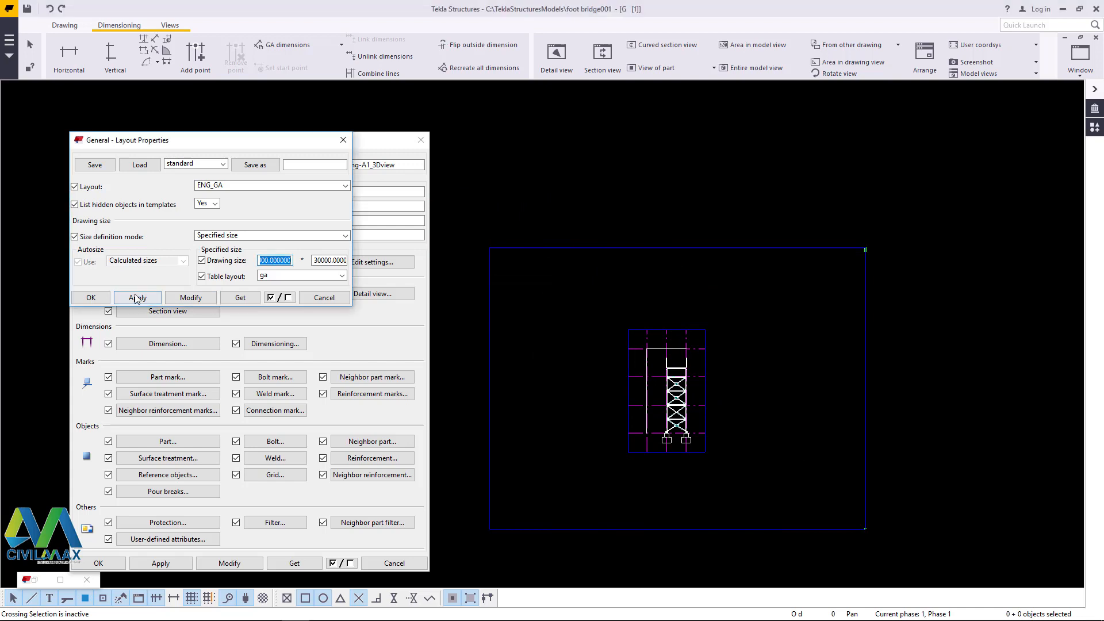
click(91, 297)
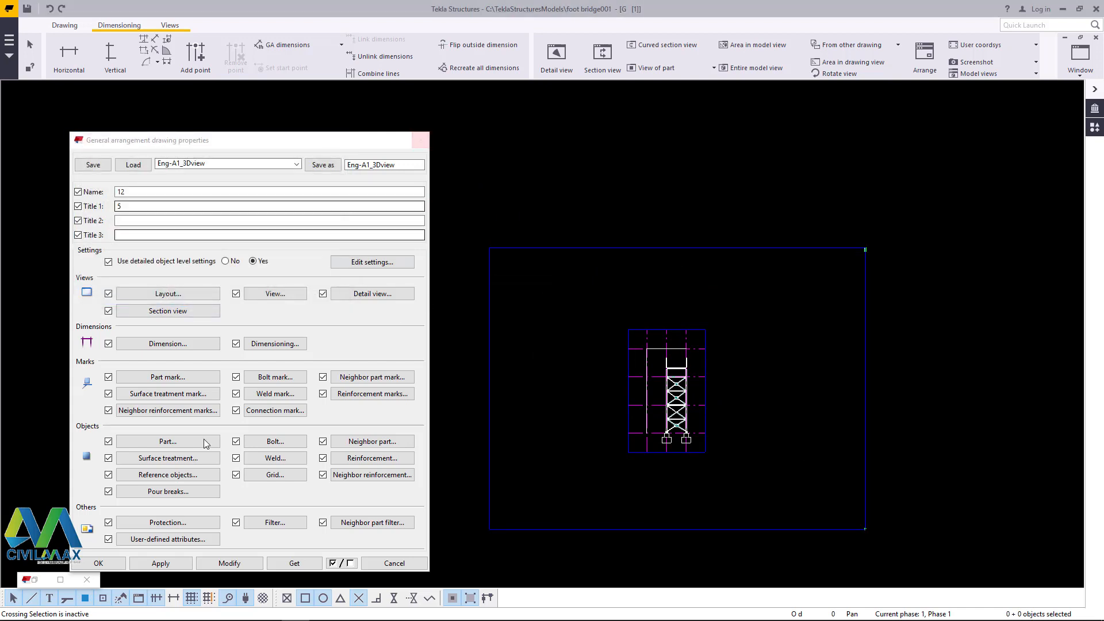
click(421, 139)
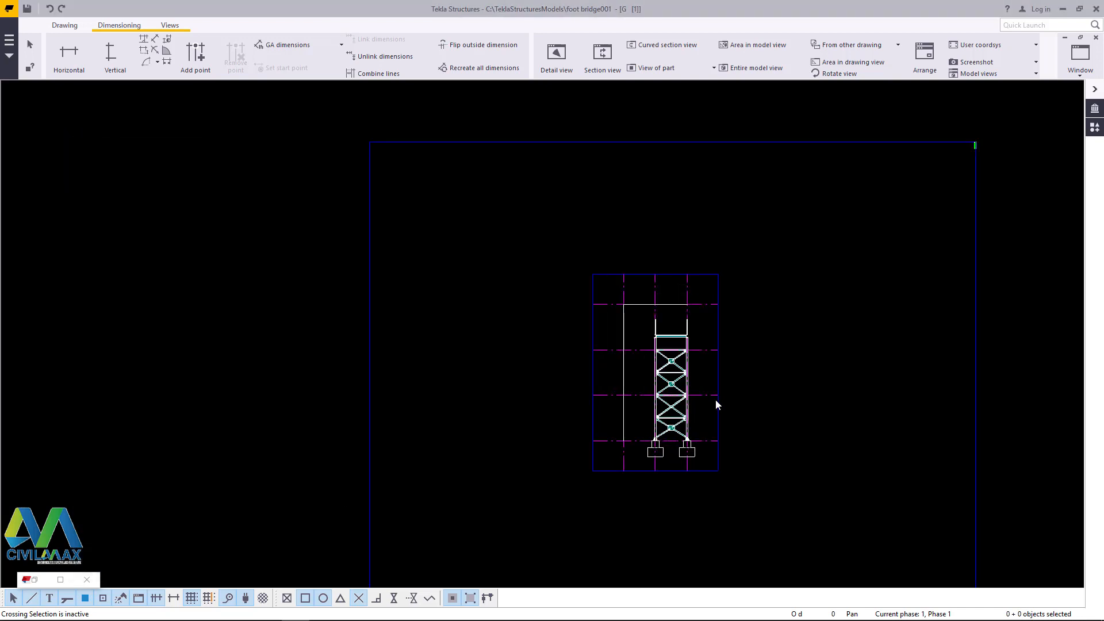
- Examine the tower's bracing members and gusset plates up close, and check the elevation view's properties
scroll(693, 440, up, 4)
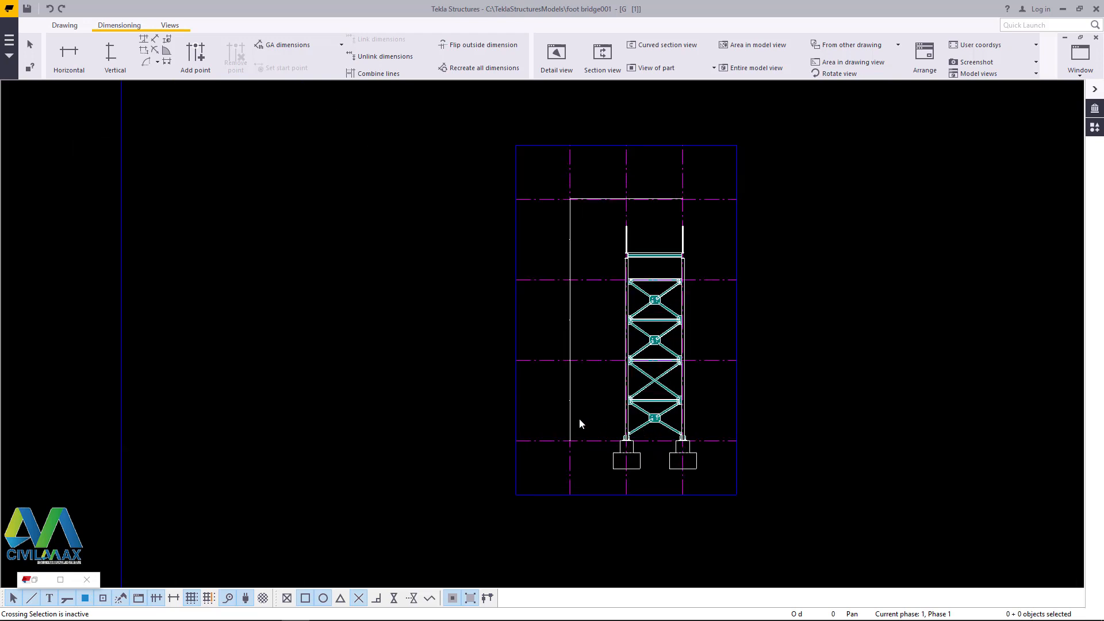
scroll(704, 404, up, 2)
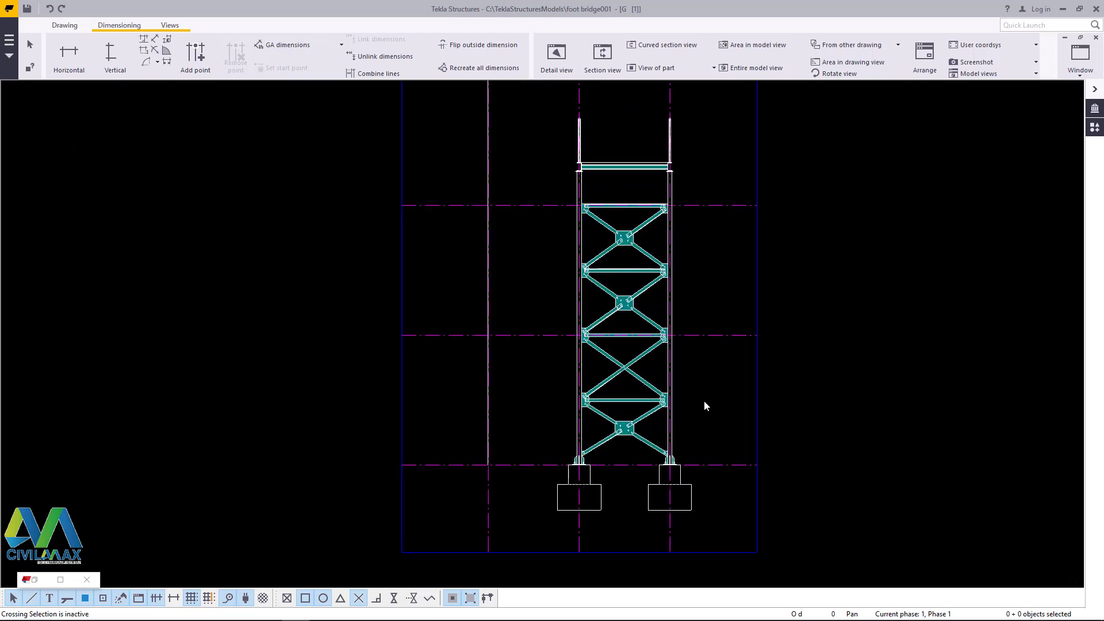
scroll(500, 399, down, 5)
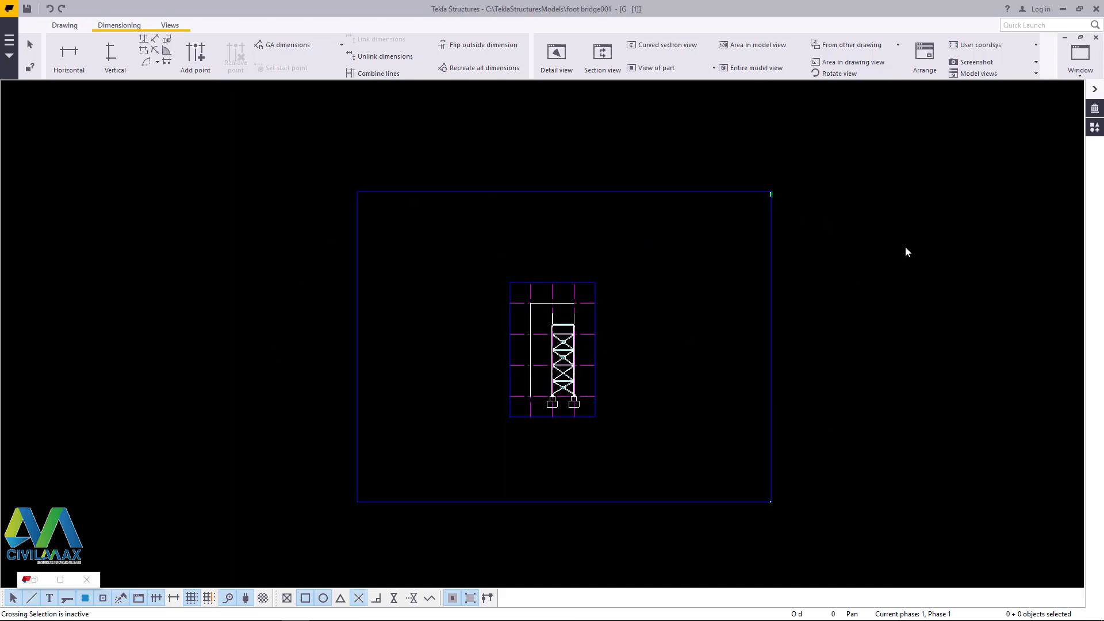
scroll(574, 373, up, 7)
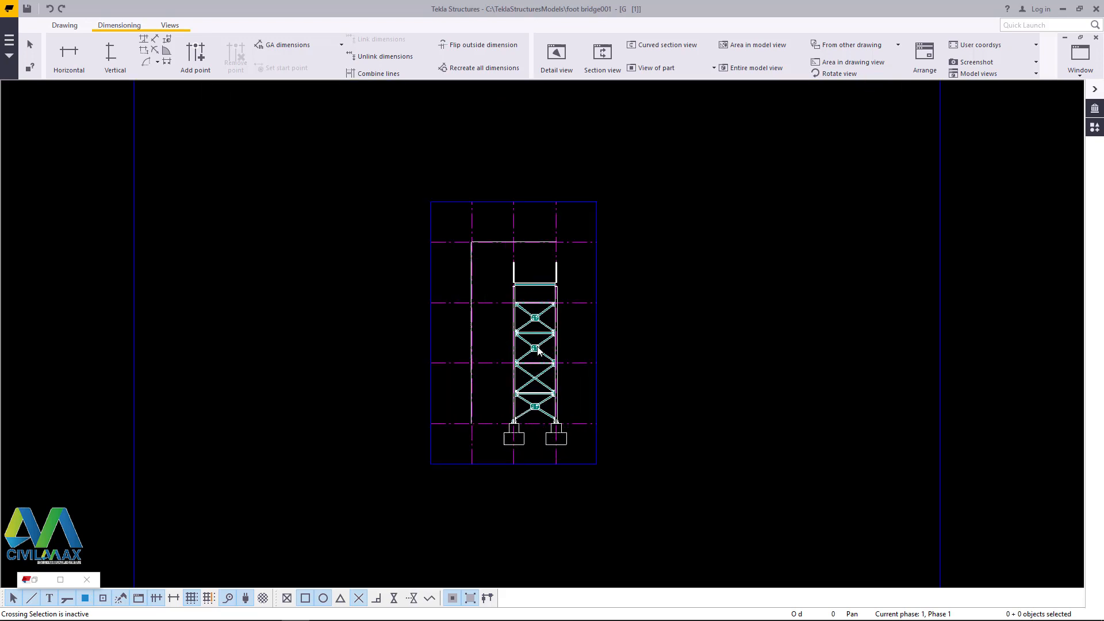
scroll(571, 352, up, 4)
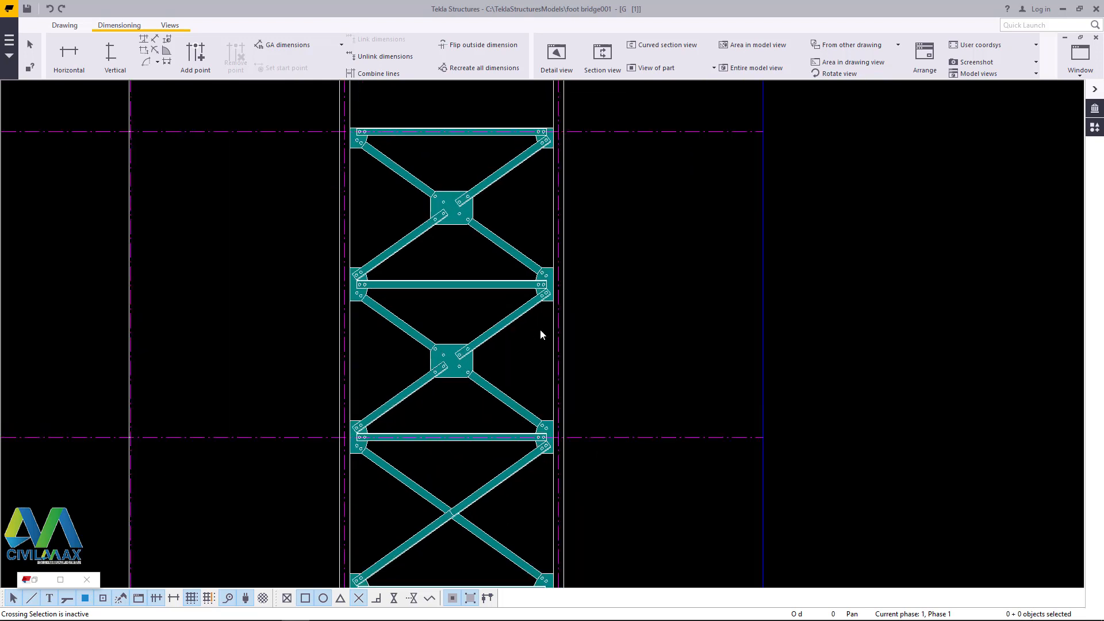
scroll(633, 320, down, 3)
scroll(571, 259, up, 7)
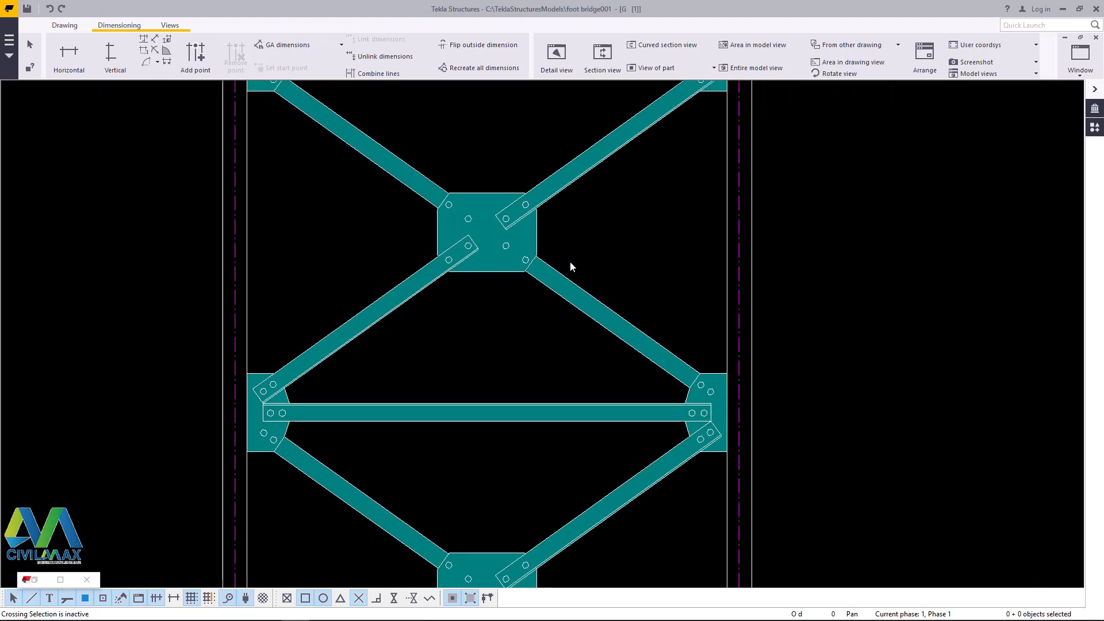
scroll(471, 318, down, 3)
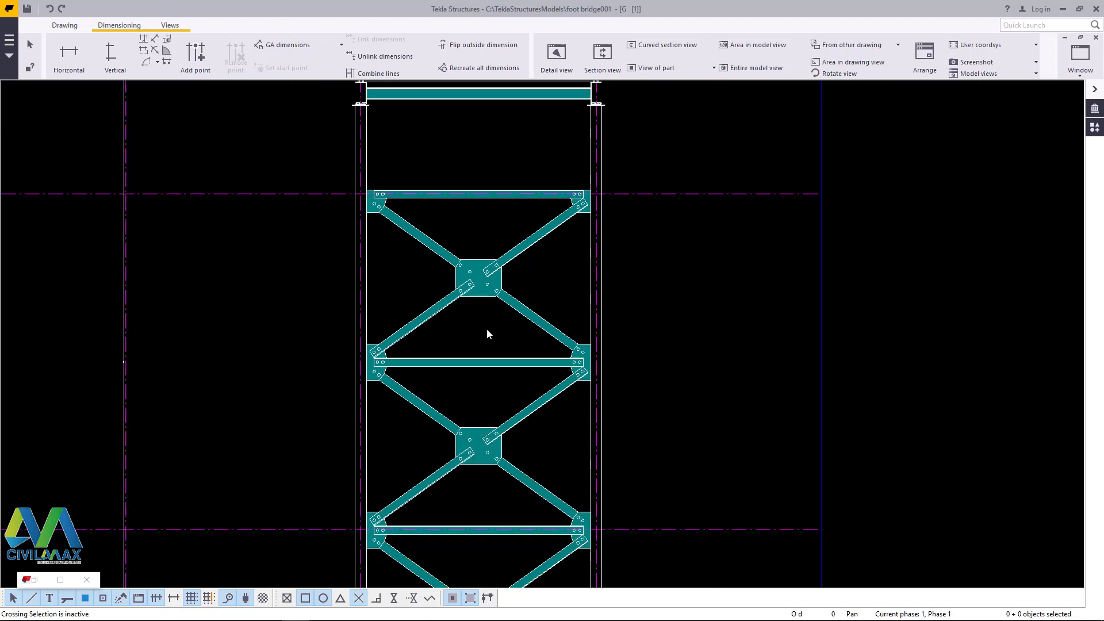
click(822, 266)
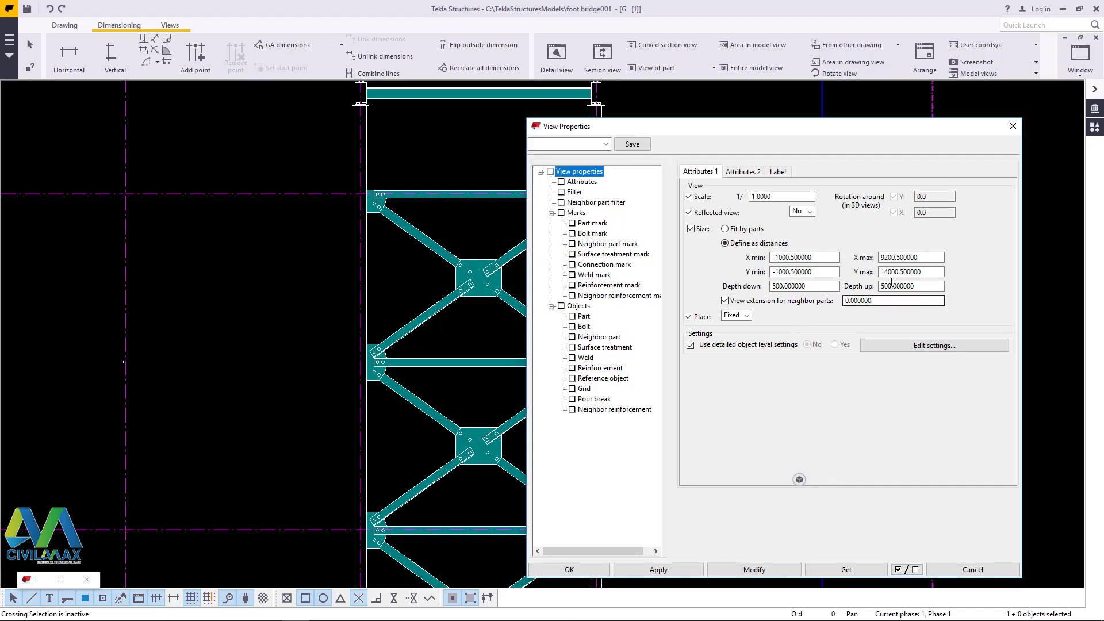
click(1013, 127)
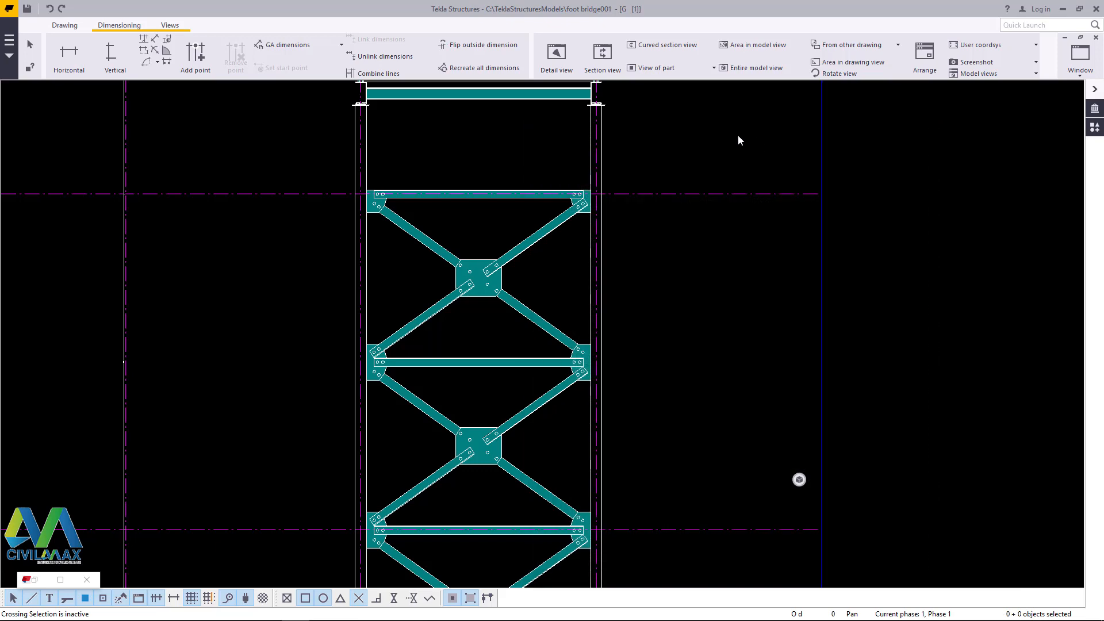
- Load the standard part properties in the general arrangement drawing properties and modify the drawing's parts with them
double_click(737, 135)
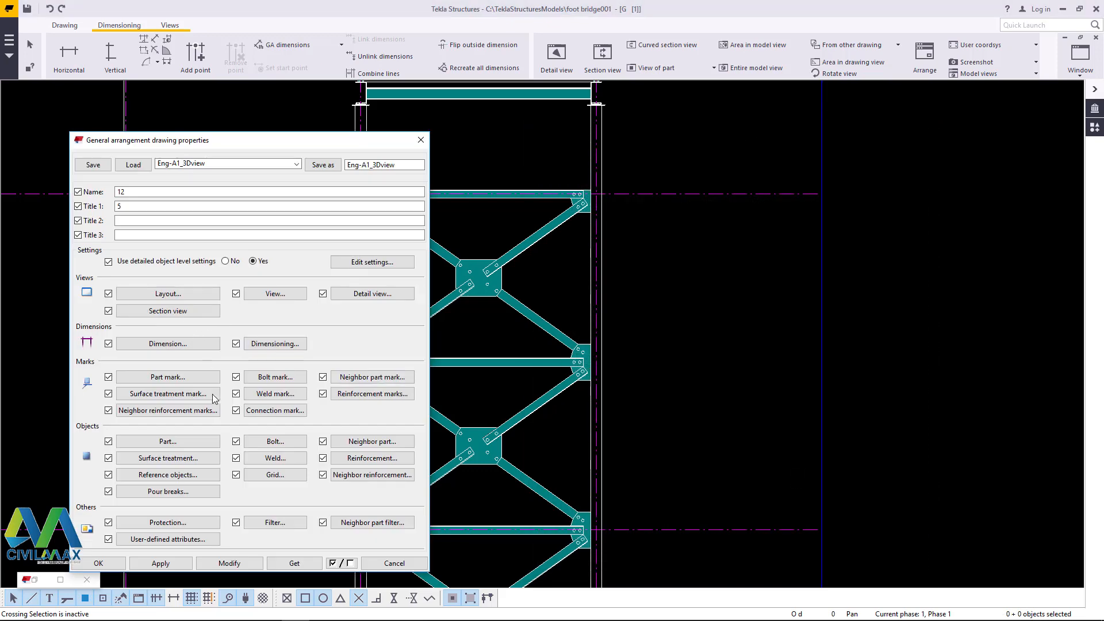
click(169, 442)
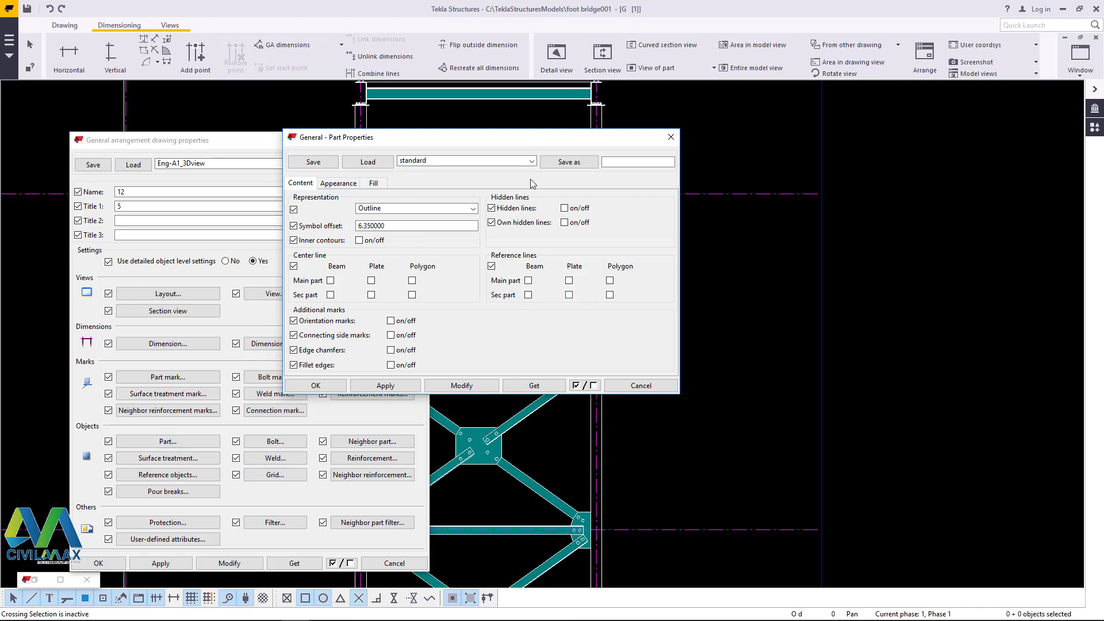
click(532, 161)
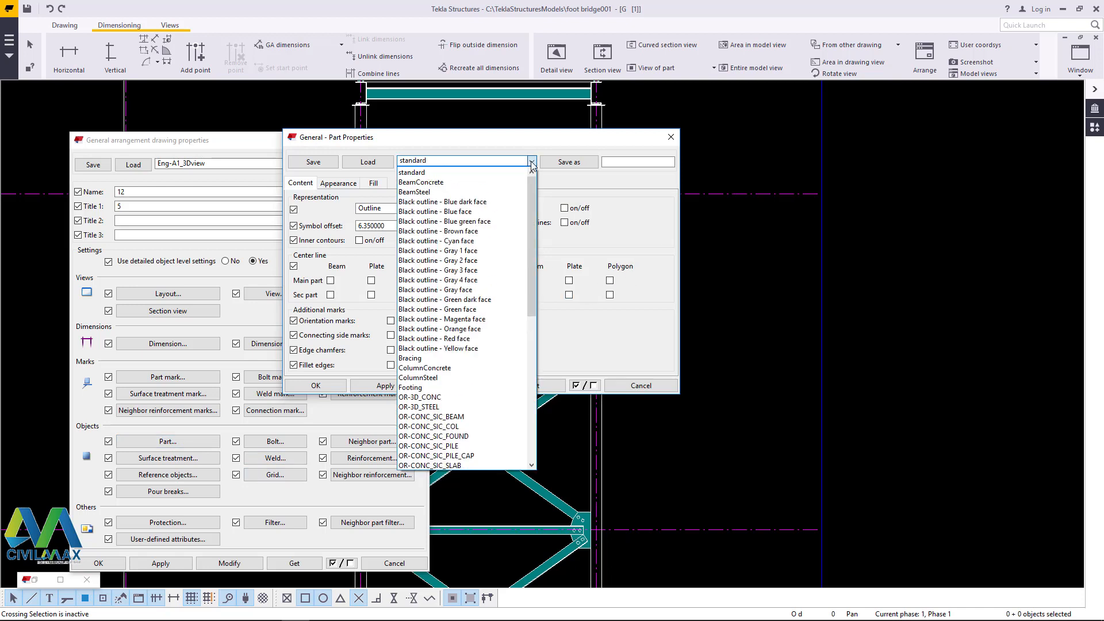
click(426, 172)
click(369, 162)
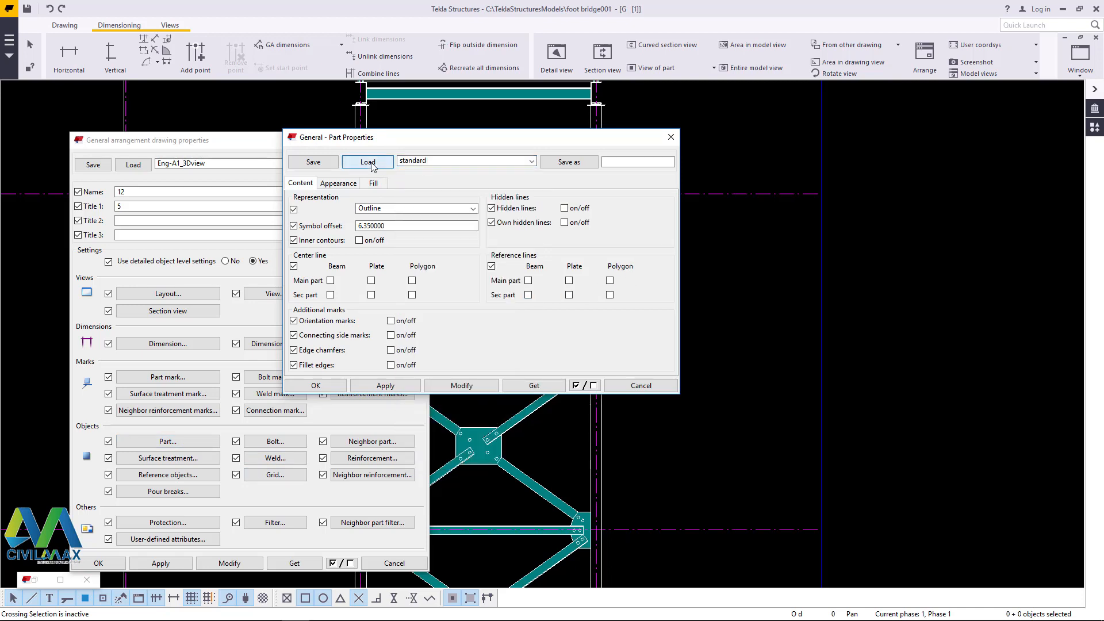
click(463, 386)
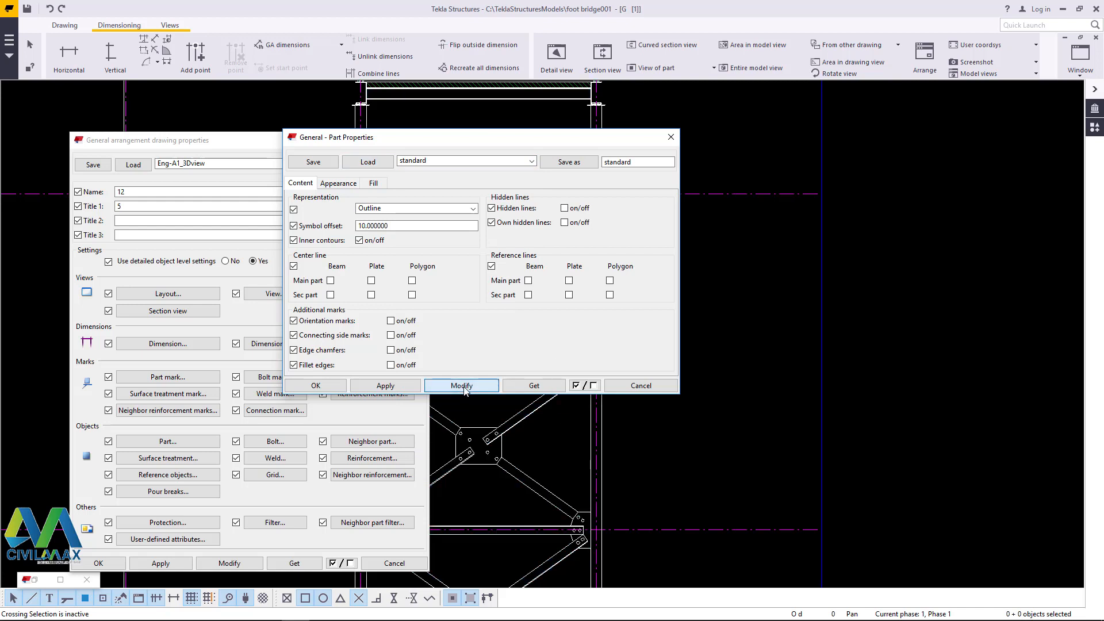
click(316, 386)
click(100, 564)
- Examine the restyled elevation, comparing the bracing, columns, footings and grid lines over the tower's height
scroll(563, 304, down, 5)
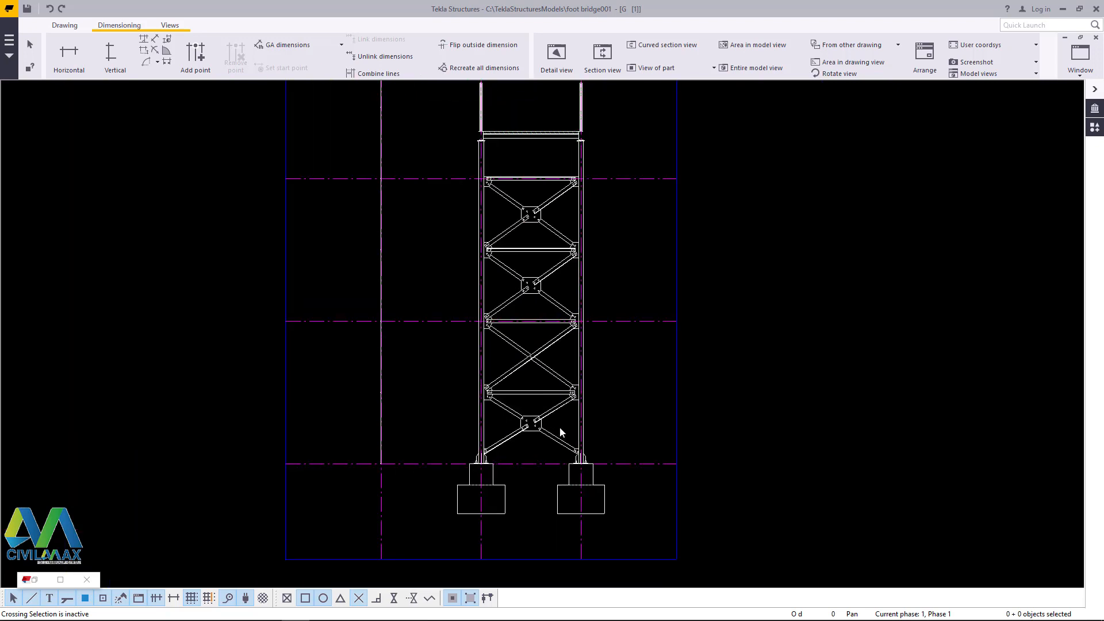
scroll(560, 427, down, 2)
scroll(561, 315, up, 4)
scroll(574, 315, up, 4)
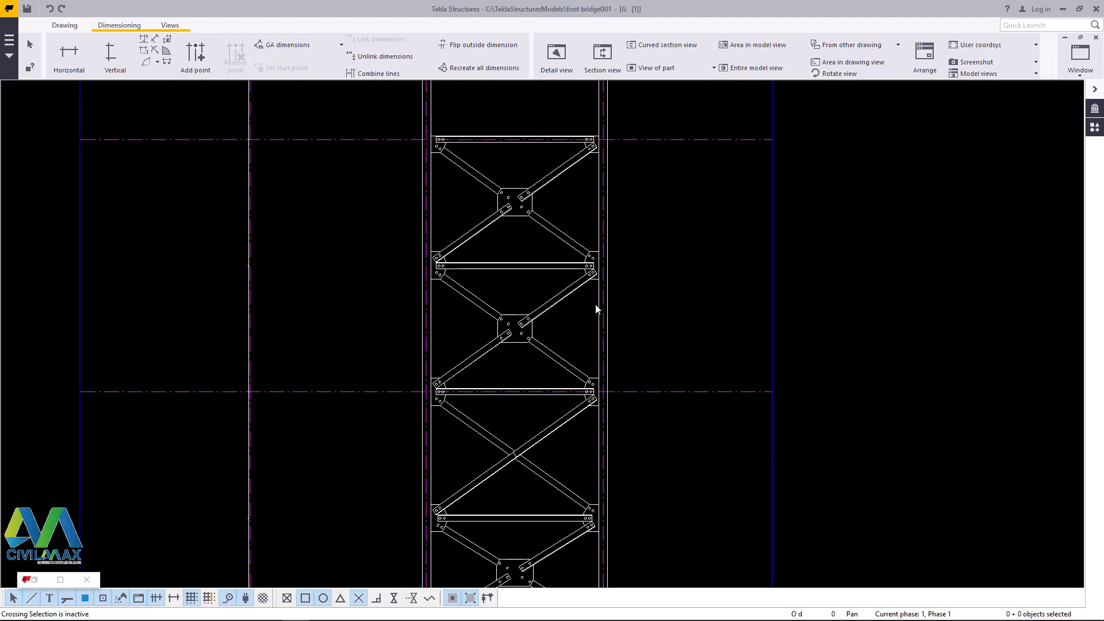
scroll(499, 319, down, 3)
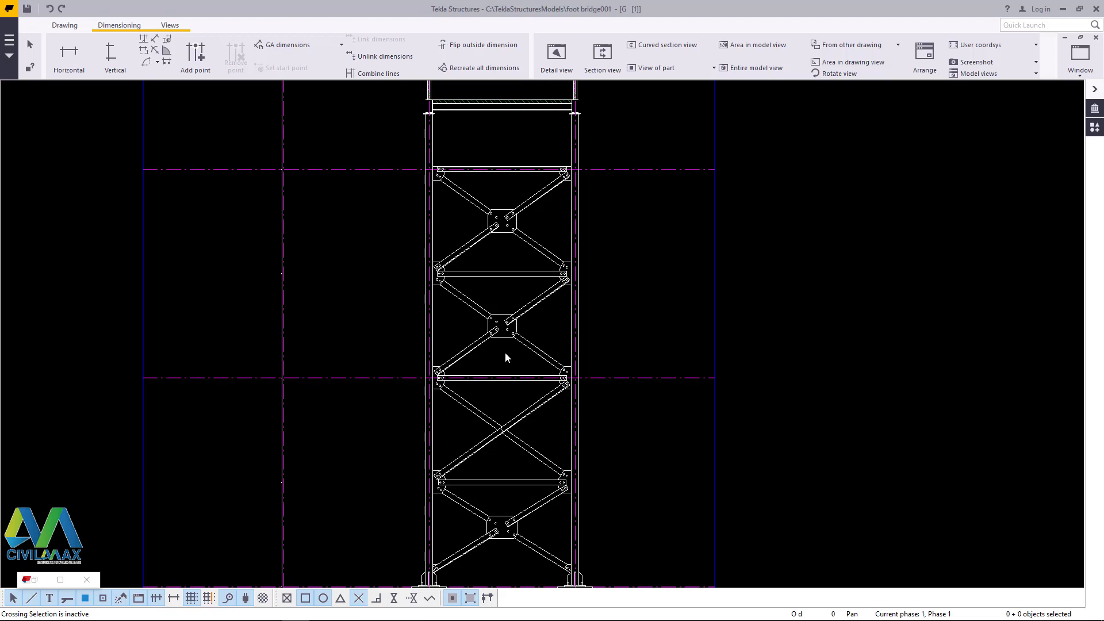
scroll(504, 352, down, 3)
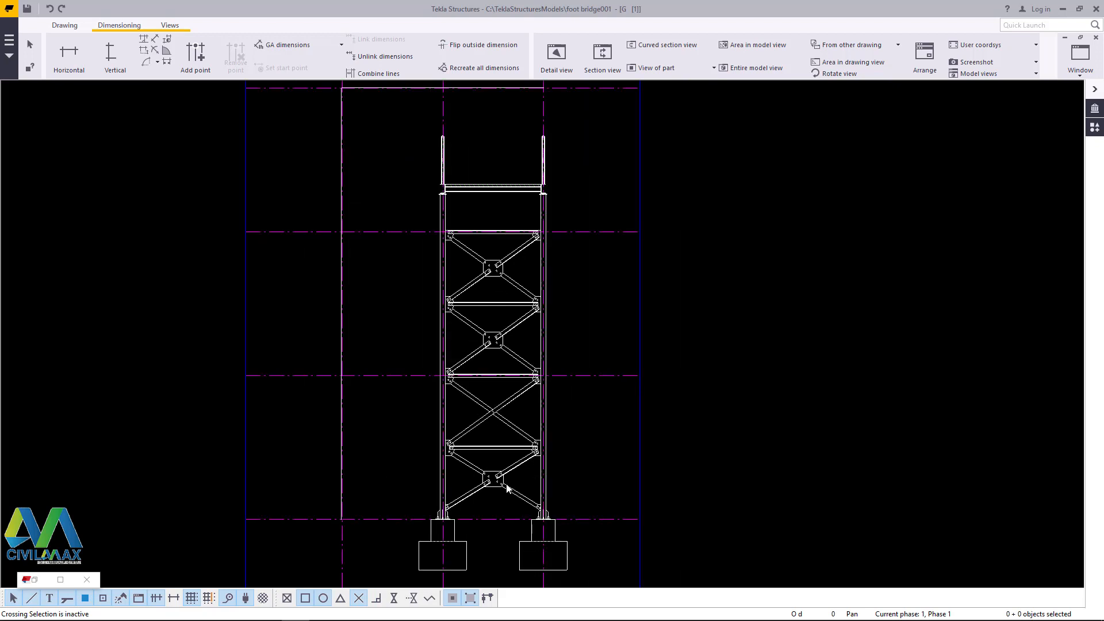
scroll(507, 488, up, 5)
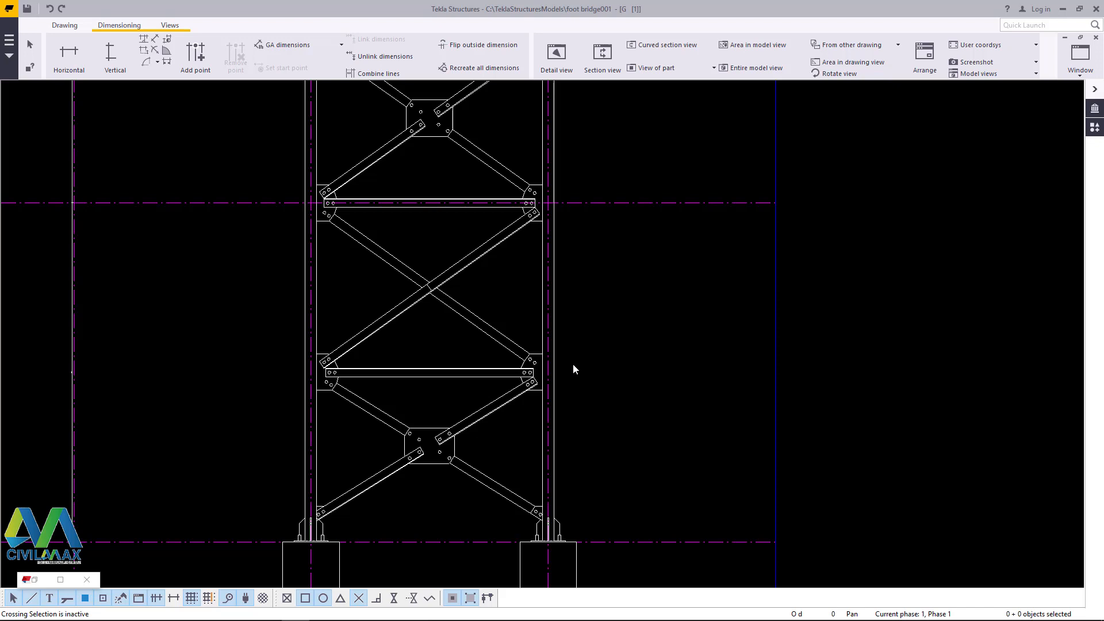
scroll(517, 385, down, 3)
scroll(540, 226, up, 2)
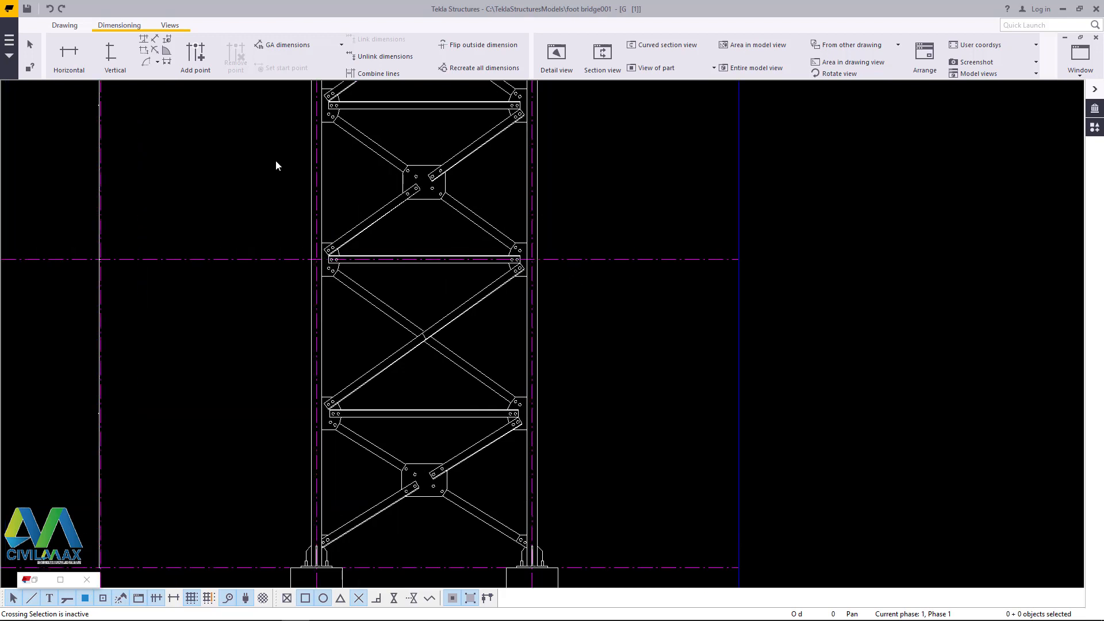
- With point snapping enabled, add a vertical dimension between the two middle horizontal grid lines at their ends on the view boundary
click(115, 55)
scroll(426, 345, down, 3)
scroll(426, 345, up, 3)
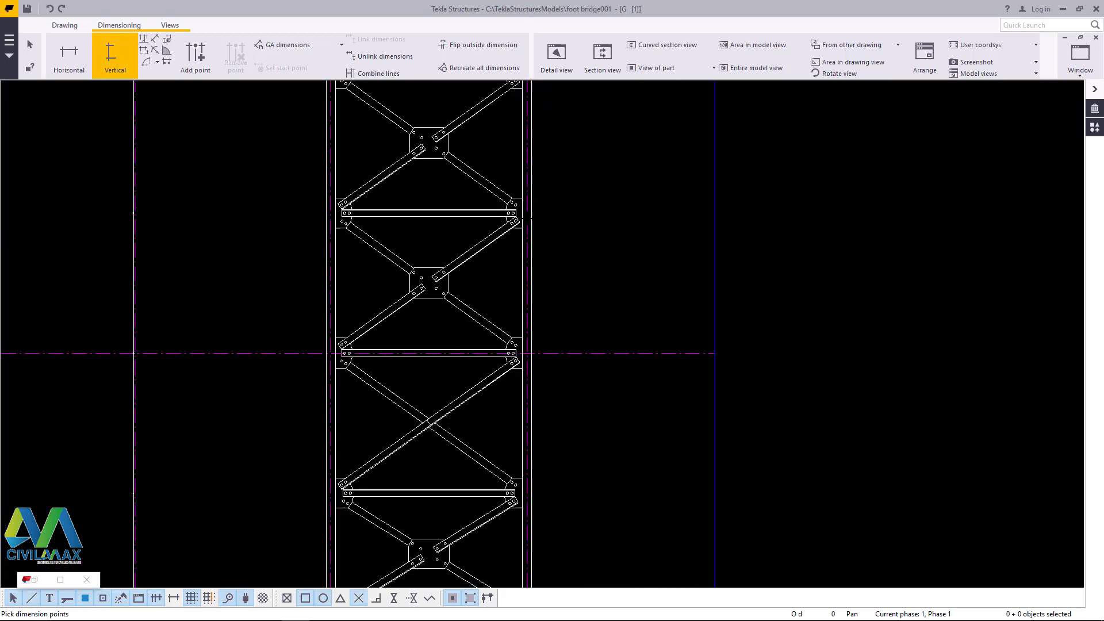
scroll(527, 213, up, 5)
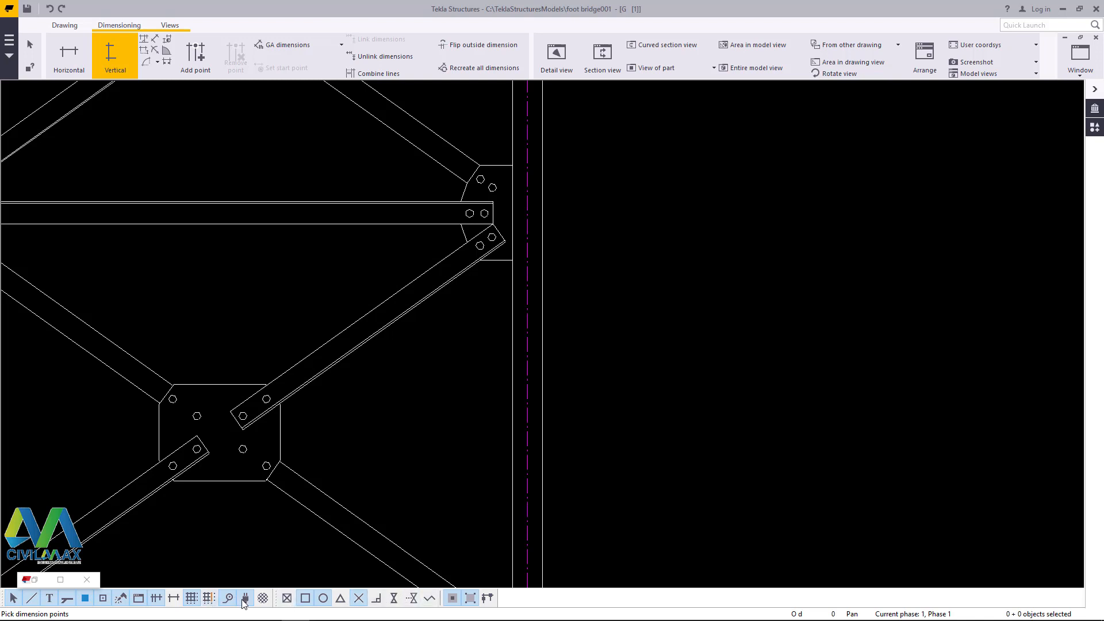
click(287, 598)
scroll(524, 240, down, 6)
scroll(513, 148, up, 3)
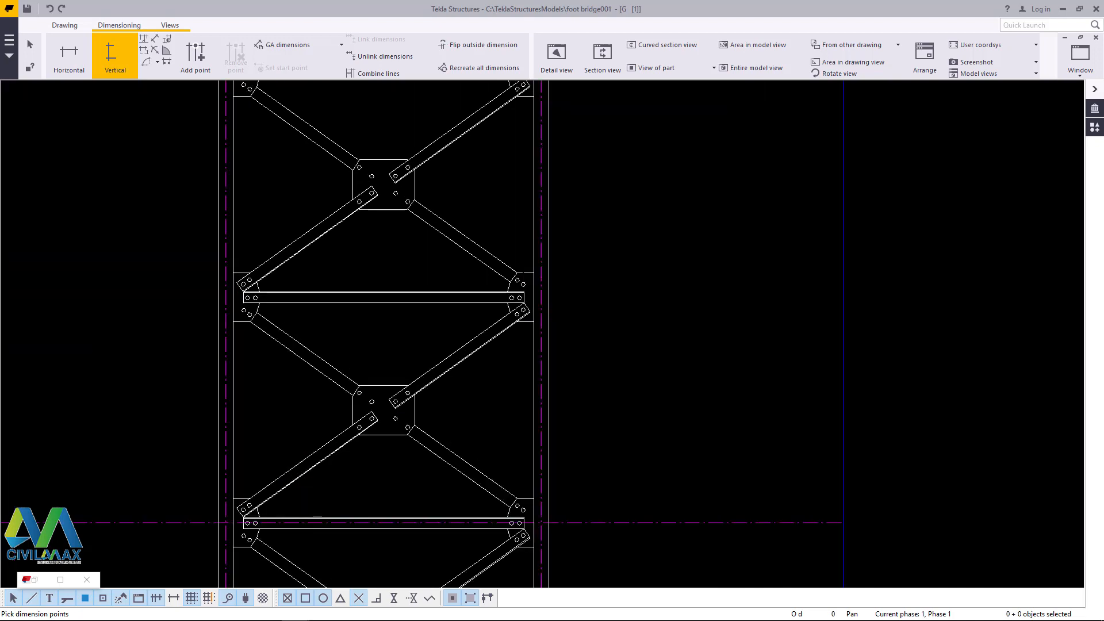
scroll(526, 266, down, 3)
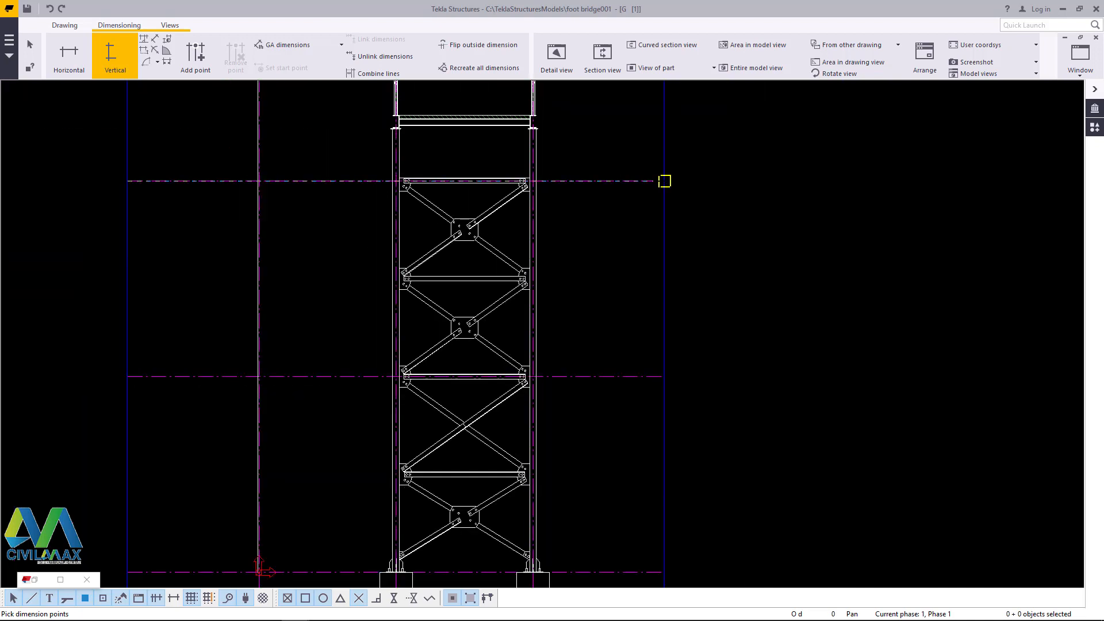
click(664, 181)
click(664, 376)
right_click(690, 256)
click(710, 264)
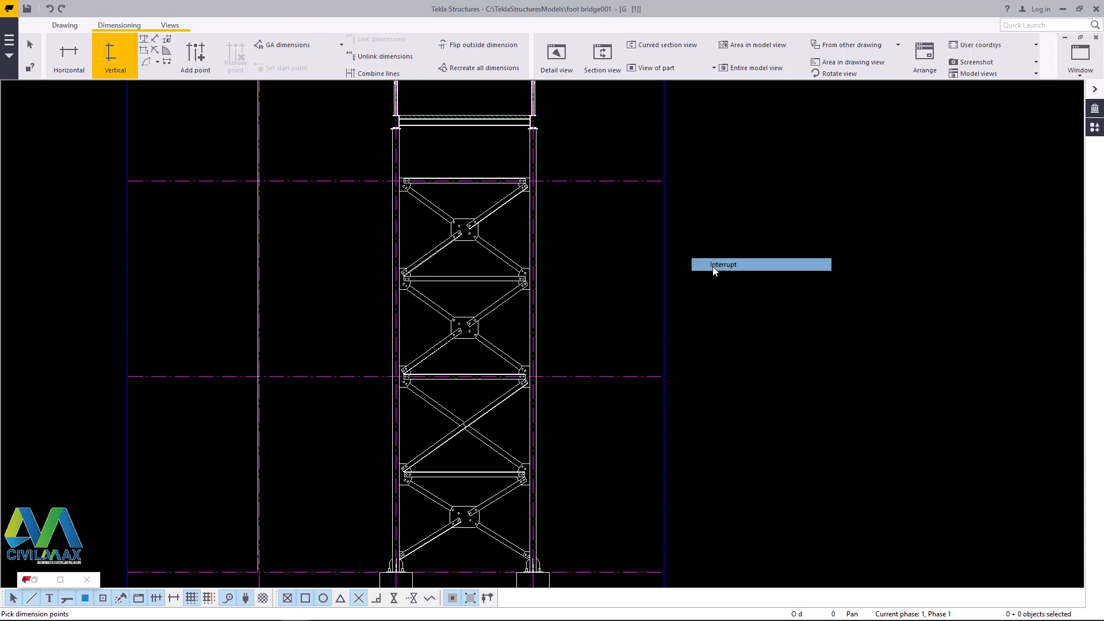
- Try to stretch the elevation view's boundary outward on the side of the new vertical dimension
scroll(592, 296, down, 5)
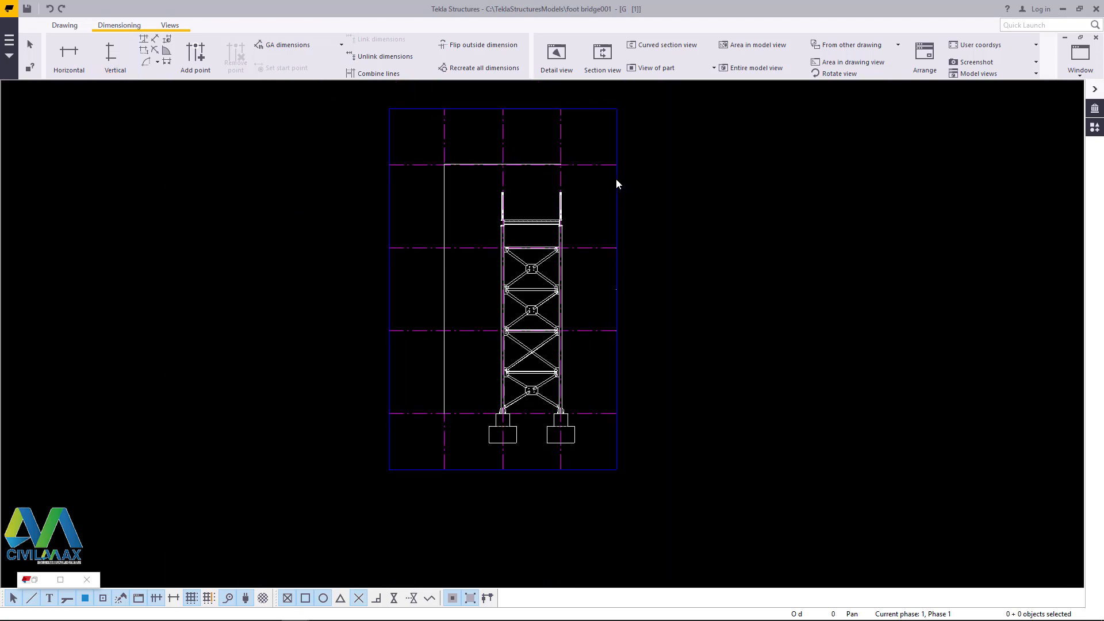
click(616, 180)
drag(644, 289, 717, 285)
scroll(653, 293, up, 2)
scroll(611, 290, up, 2)
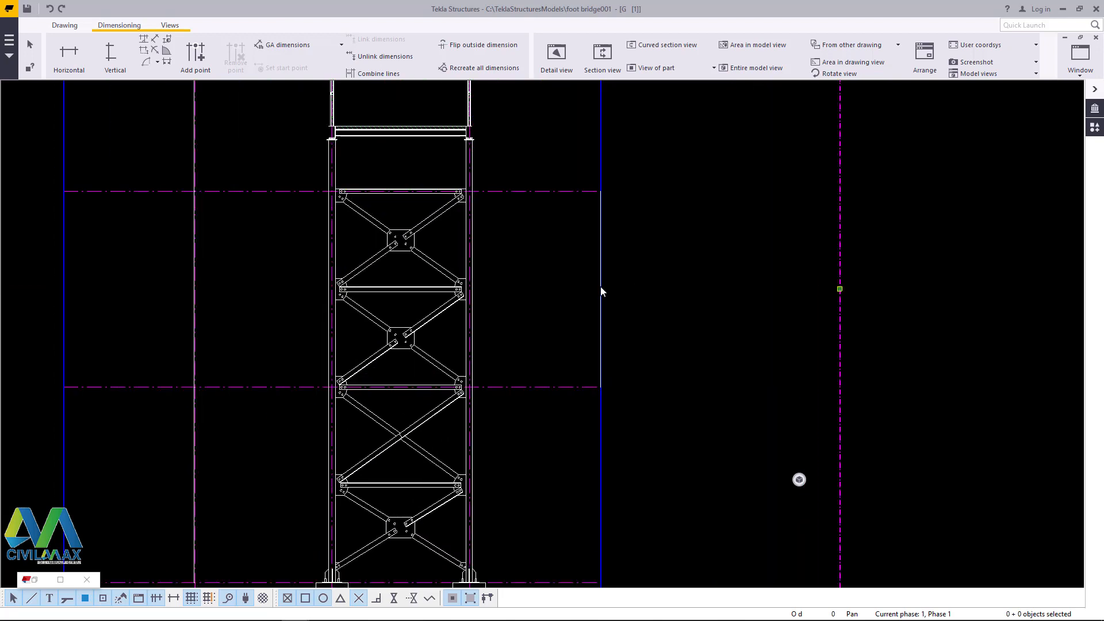
- Move the new vertical dimension line inward from the view boundary toward the tower column
click(601, 287)
drag(601, 288, 556, 287)
click(575, 284)
scroll(555, 288, up, 3)
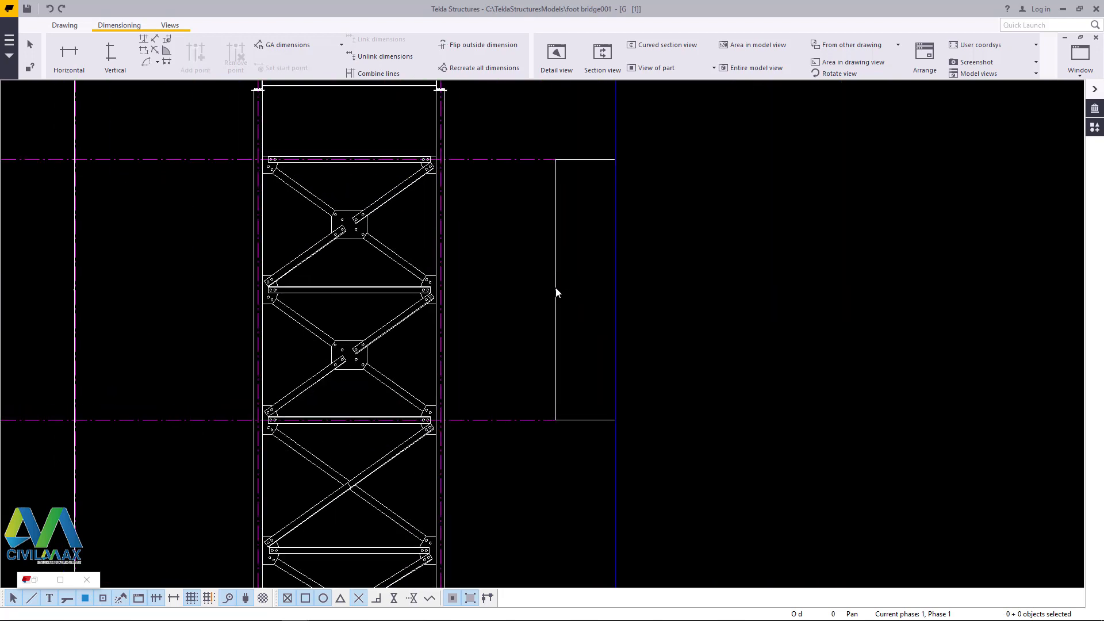
- Set the text height of the new vertical dimension beside the tower to 100 and apply the change
scroll(557, 294, up, 6)
double_click(556, 295)
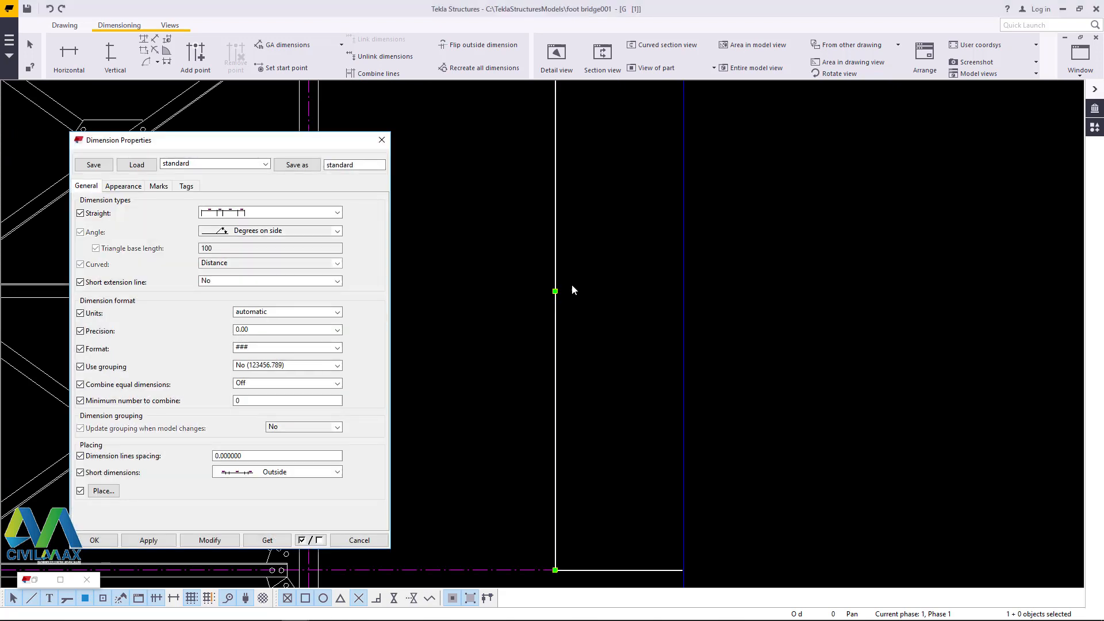
drag(206, 141, 763, 119)
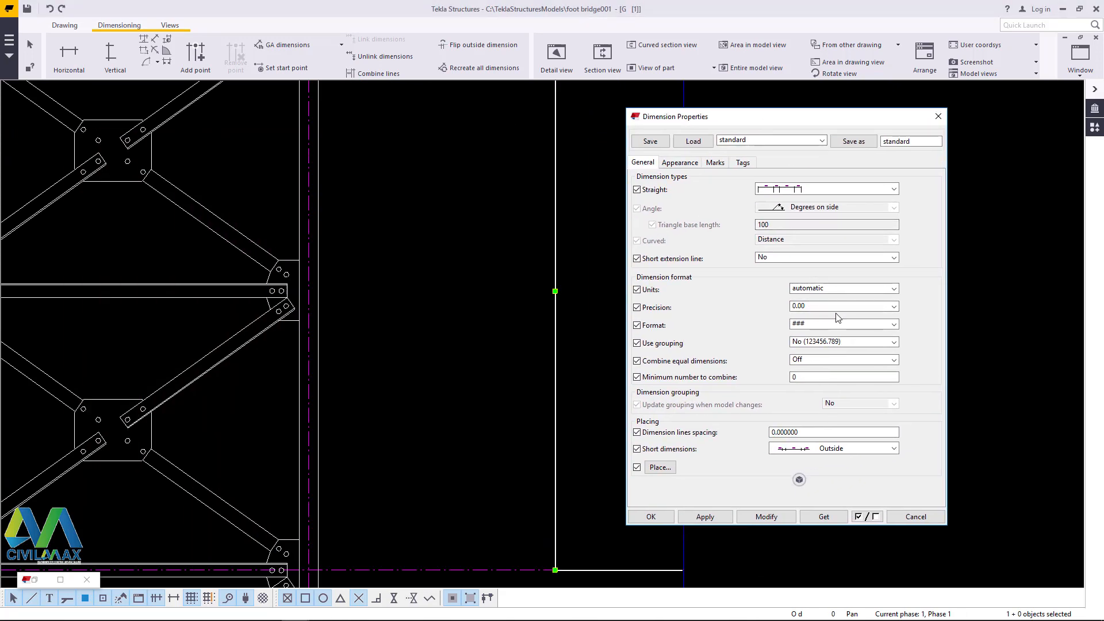
click(689, 165)
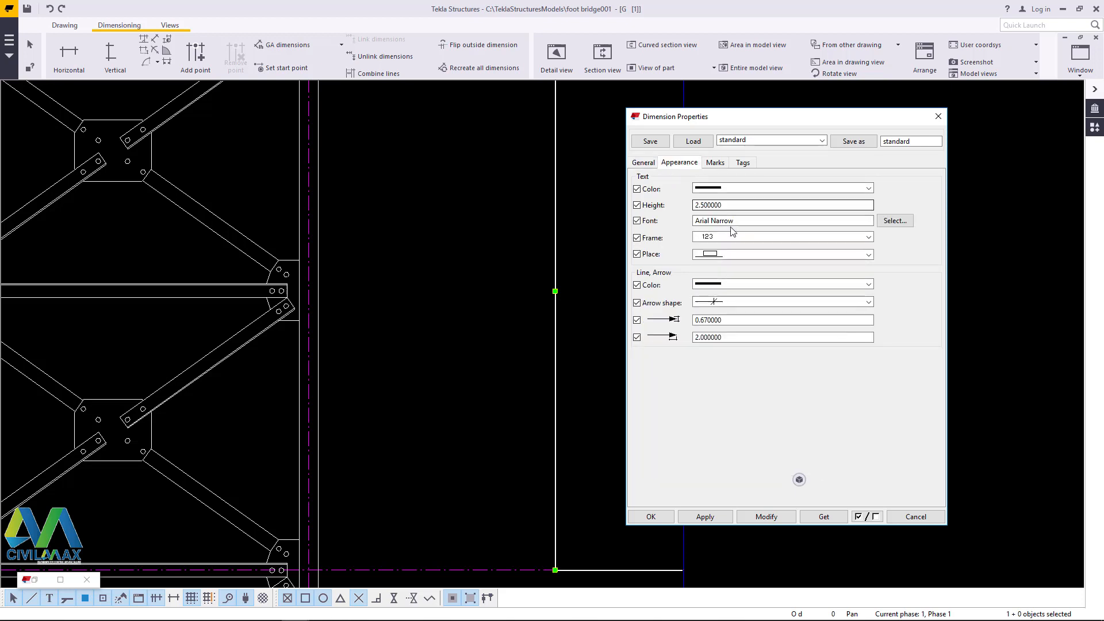
drag(726, 205, 670, 205)
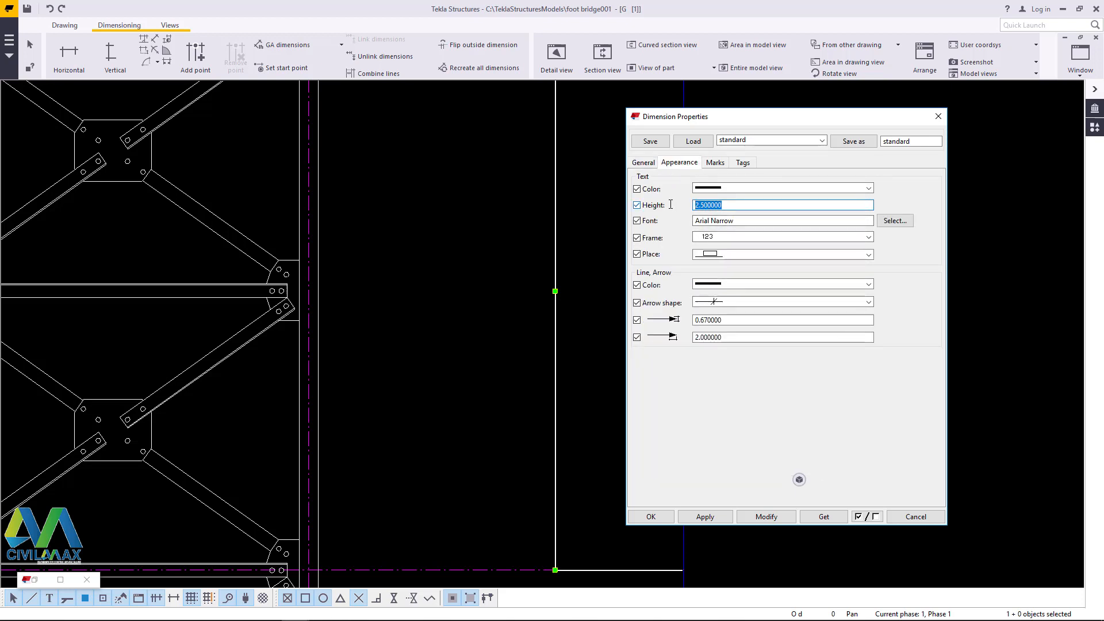
text(100)
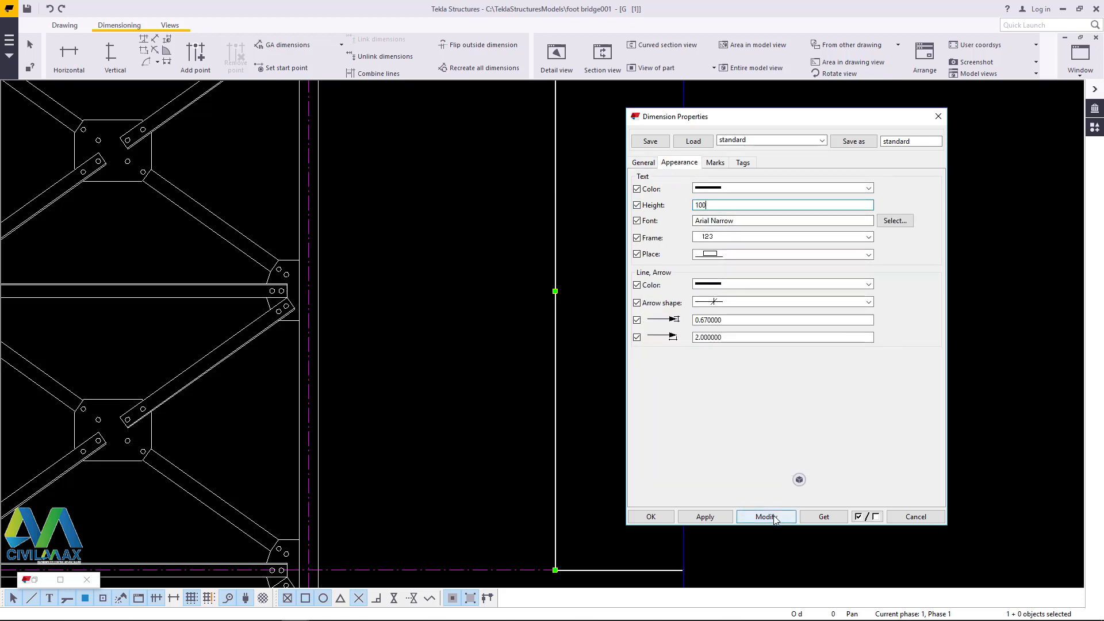
click(766, 516)
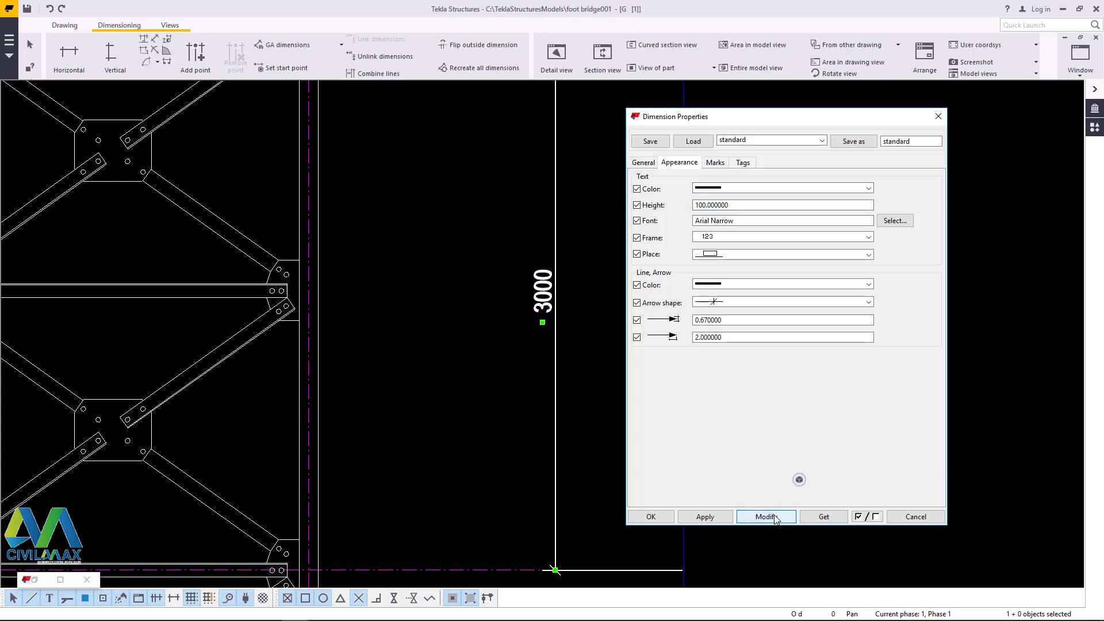
click(651, 516)
scroll(592, 356, down, 3)
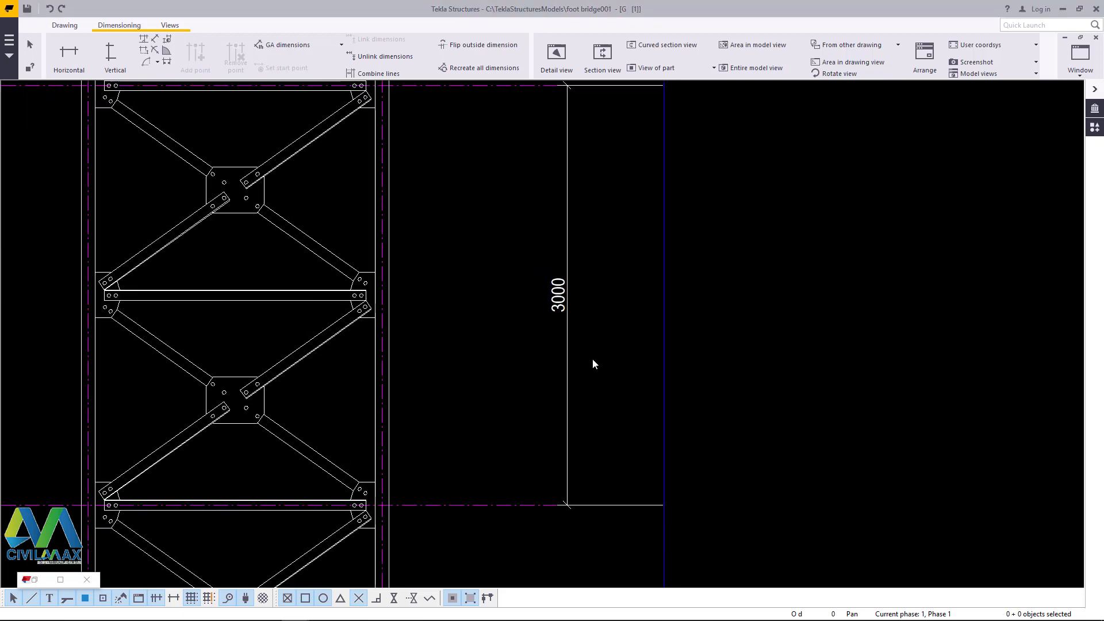
scroll(593, 326, down, 3)
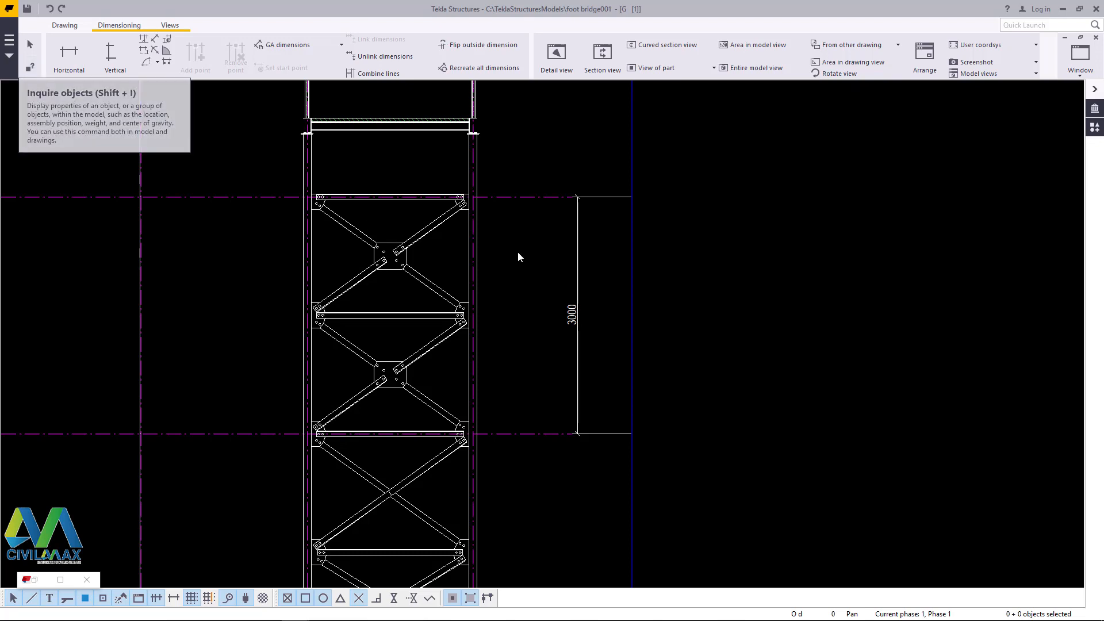
- Review the drawing's layout and sheet size settings, and the elevation view's scale and extent properties, without changing them
double_click(611, 251)
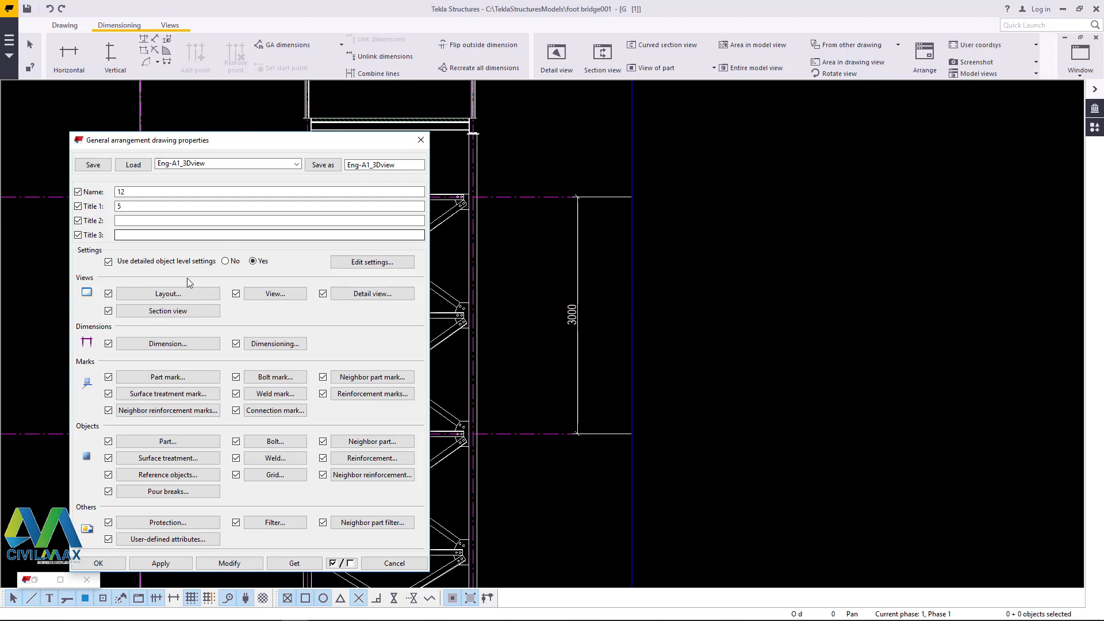
click(168, 294)
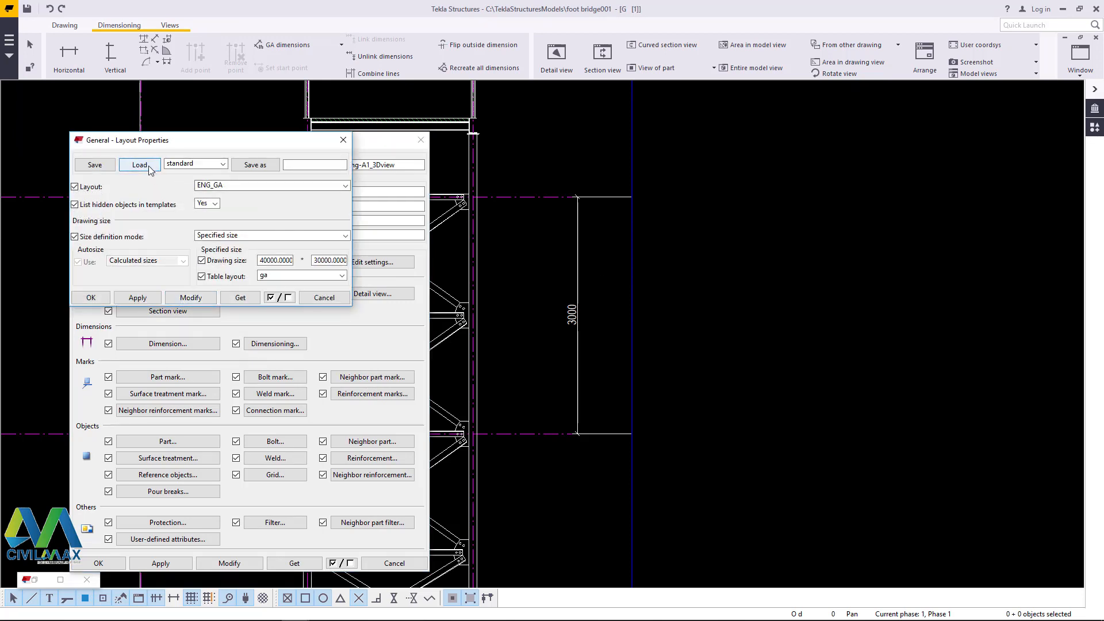
click(344, 140)
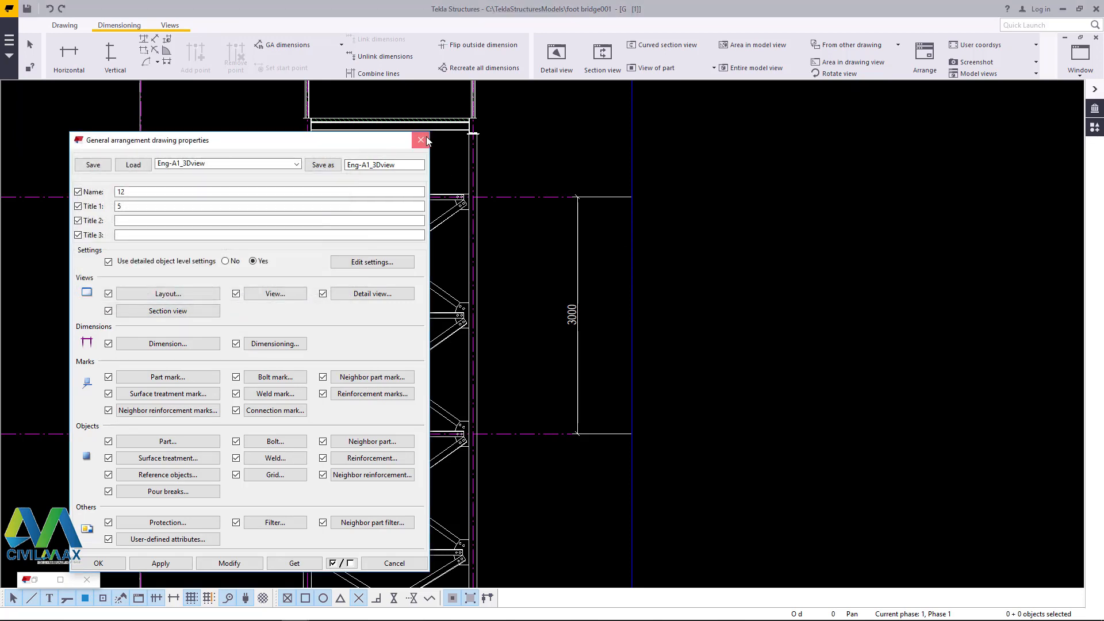
click(421, 140)
double_click(634, 249)
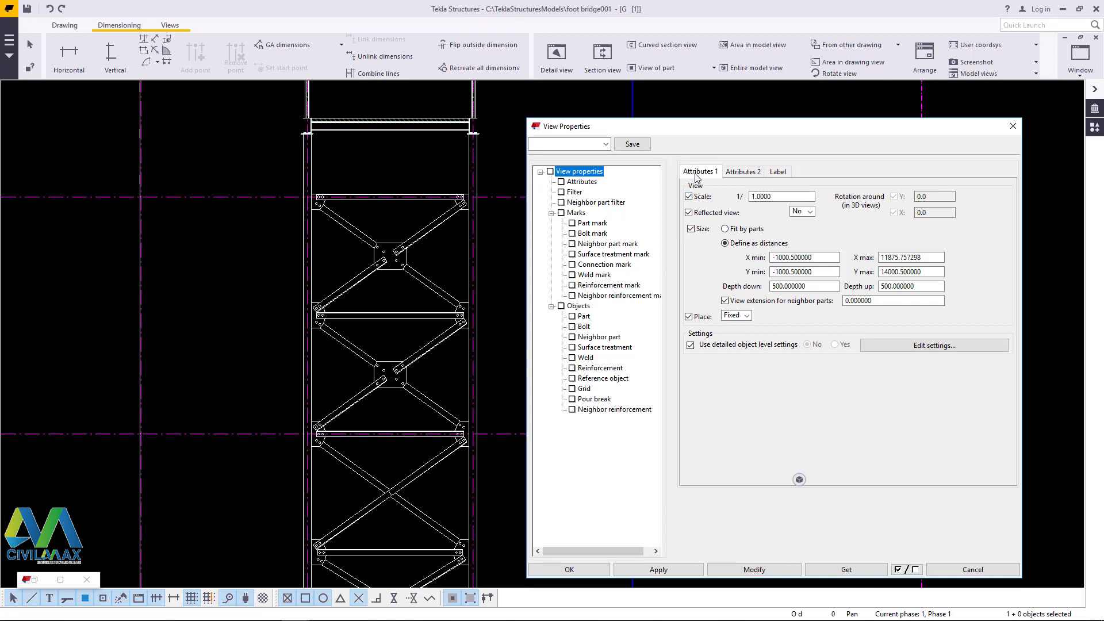
click(567, 573)
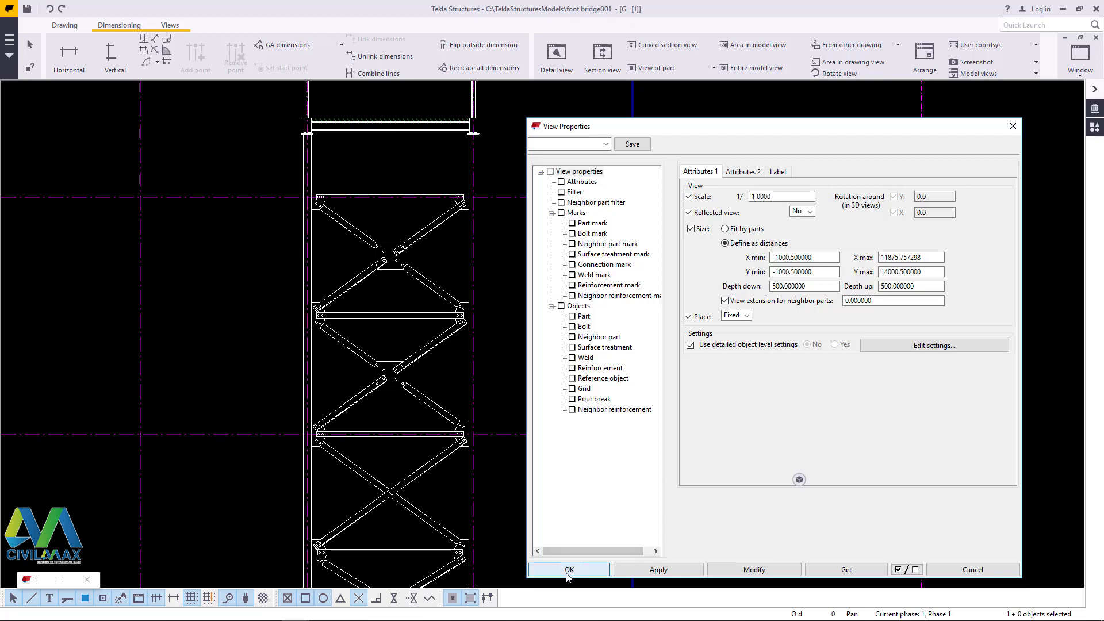
click(568, 570)
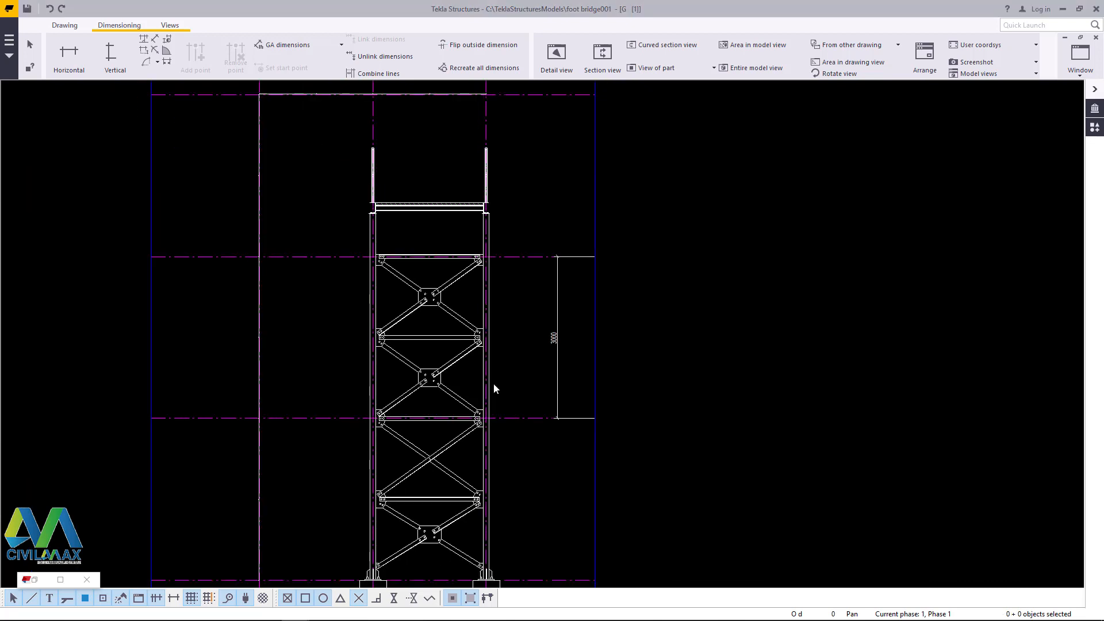
- Export the drawing as a DWG file named coffer3 using the standard layer rules
scroll(494, 385, down, 1)
click(11, 40)
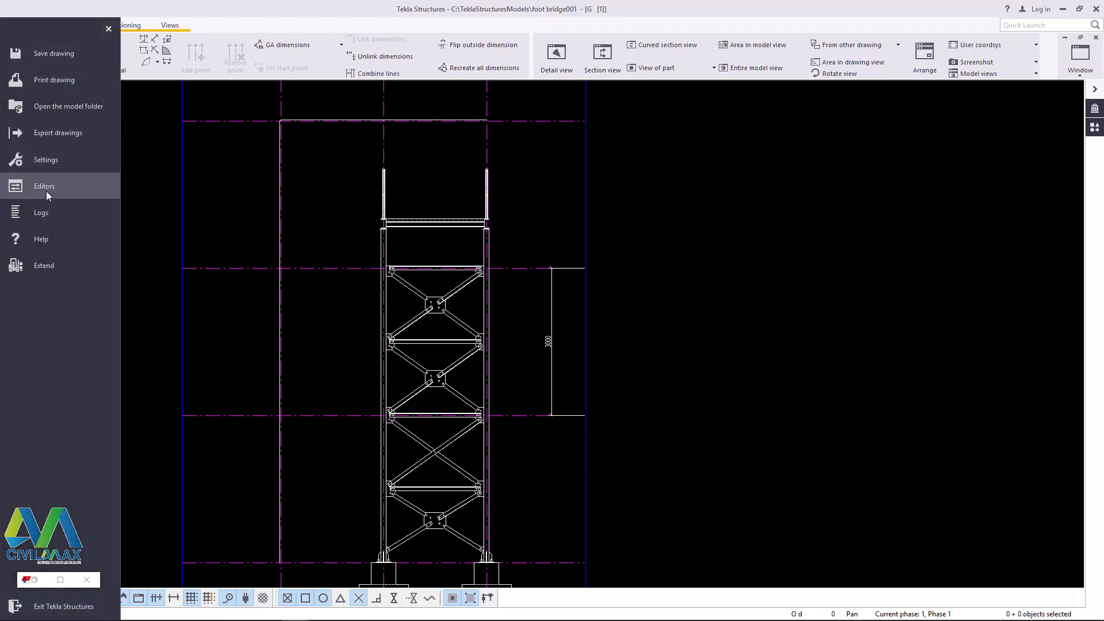
click(58, 133)
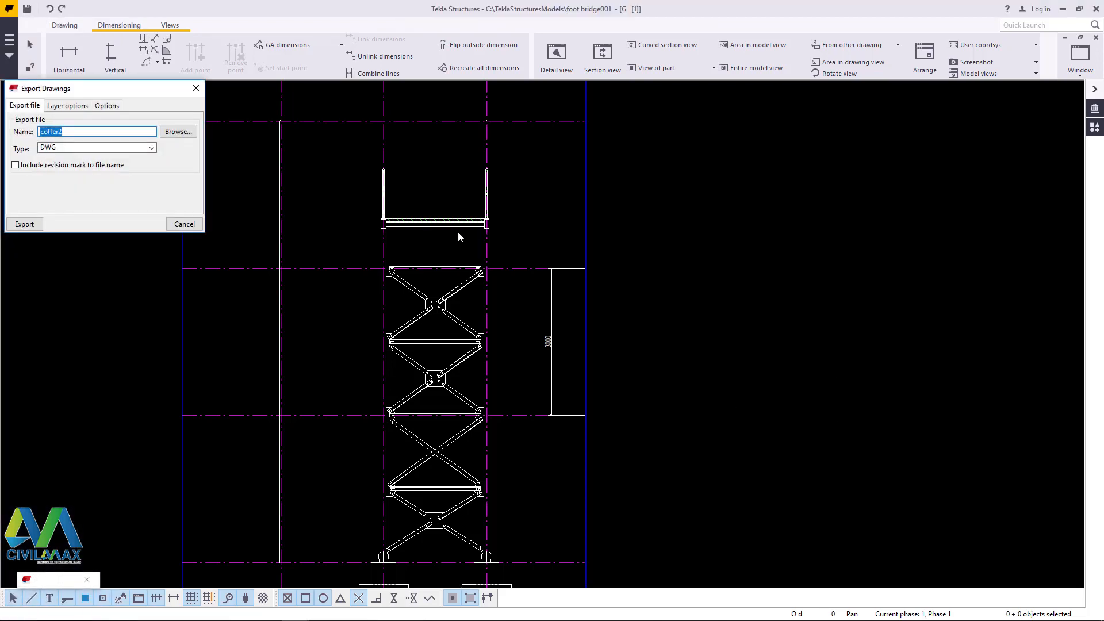
click(92, 134)
key(BackSpace)
click(65, 107)
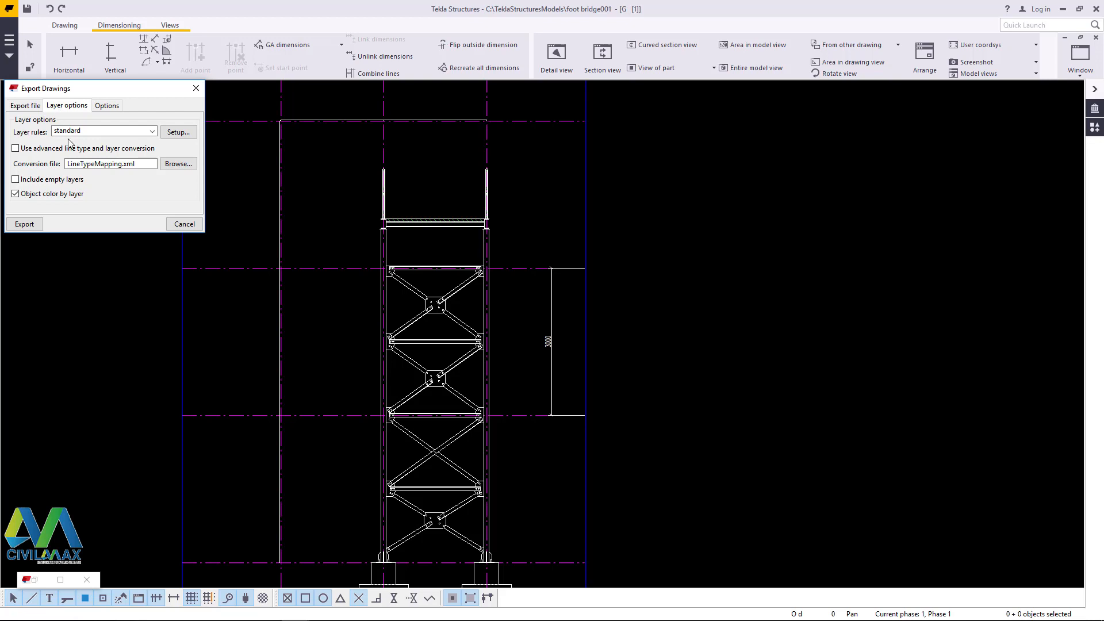
click(24, 224)
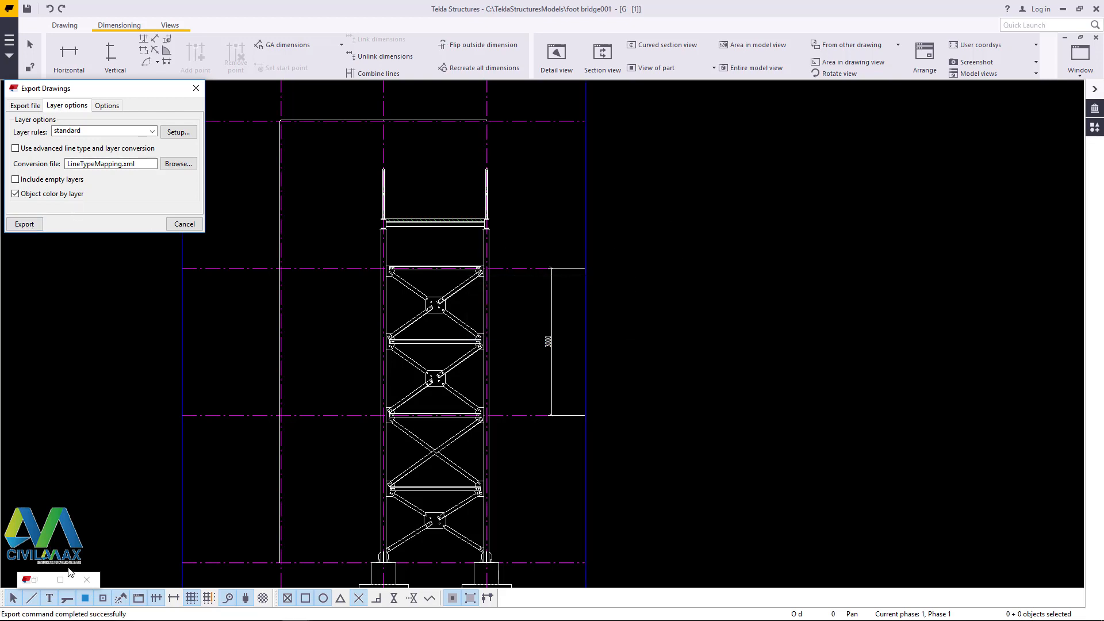
- Switch to File Explorer and open the PlotFiles folder inside the foot bridge001 folder of TeklaStructuresModels
mouse_move(127, 615)
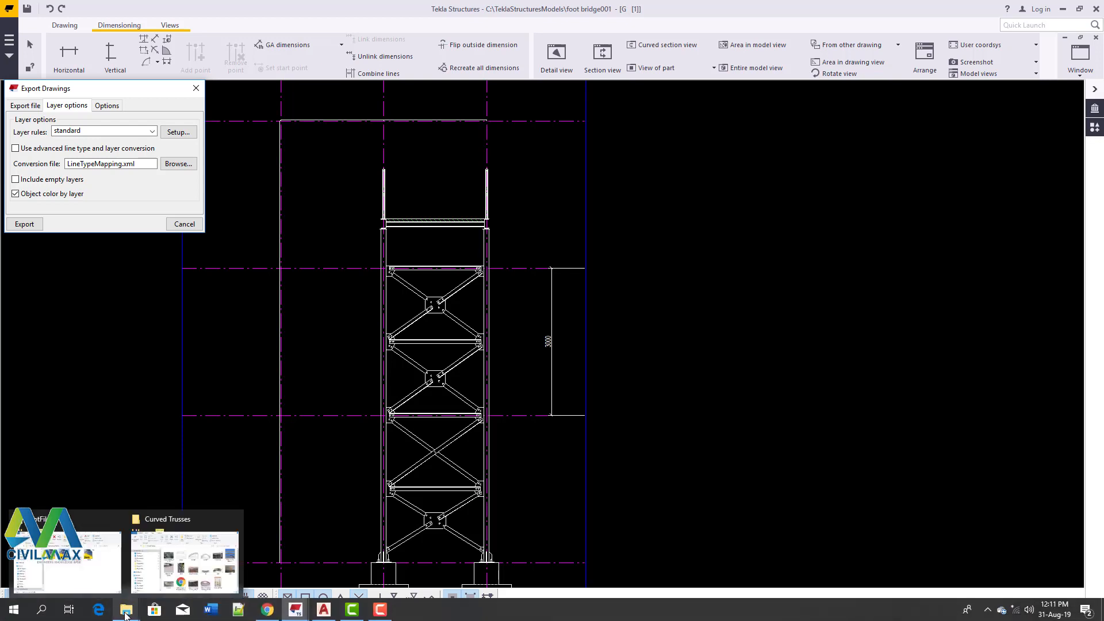
click(67, 561)
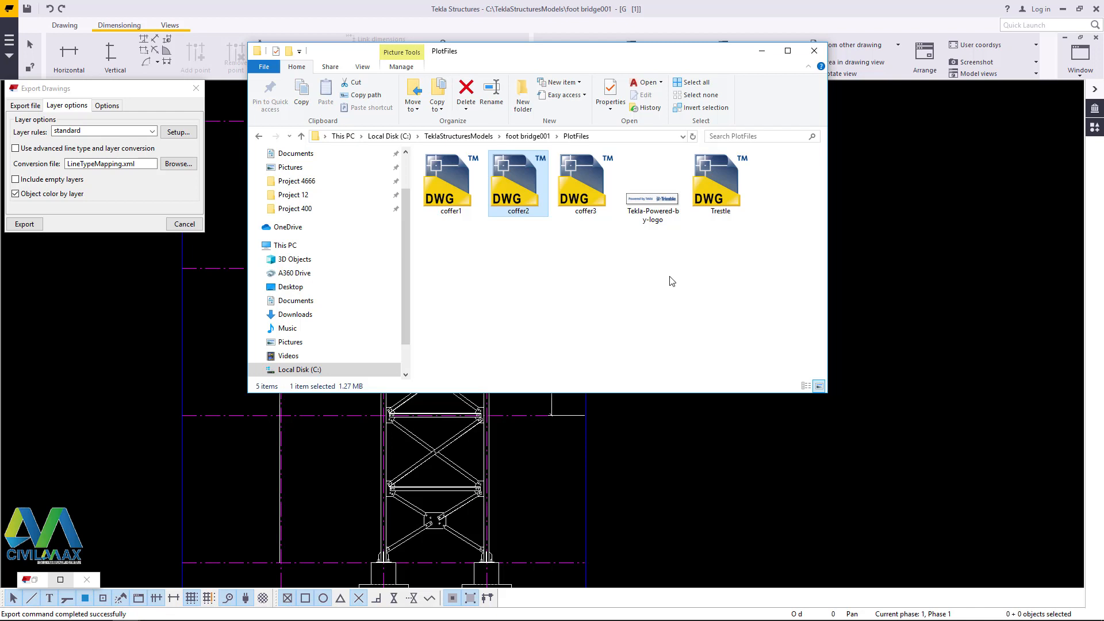
click(302, 137)
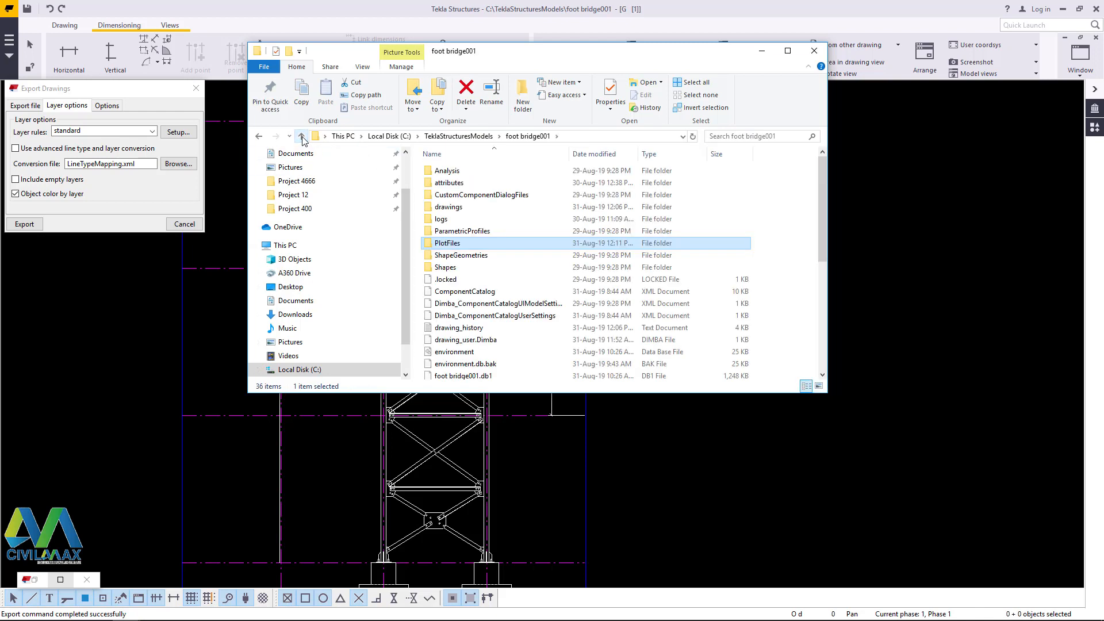
click(302, 137)
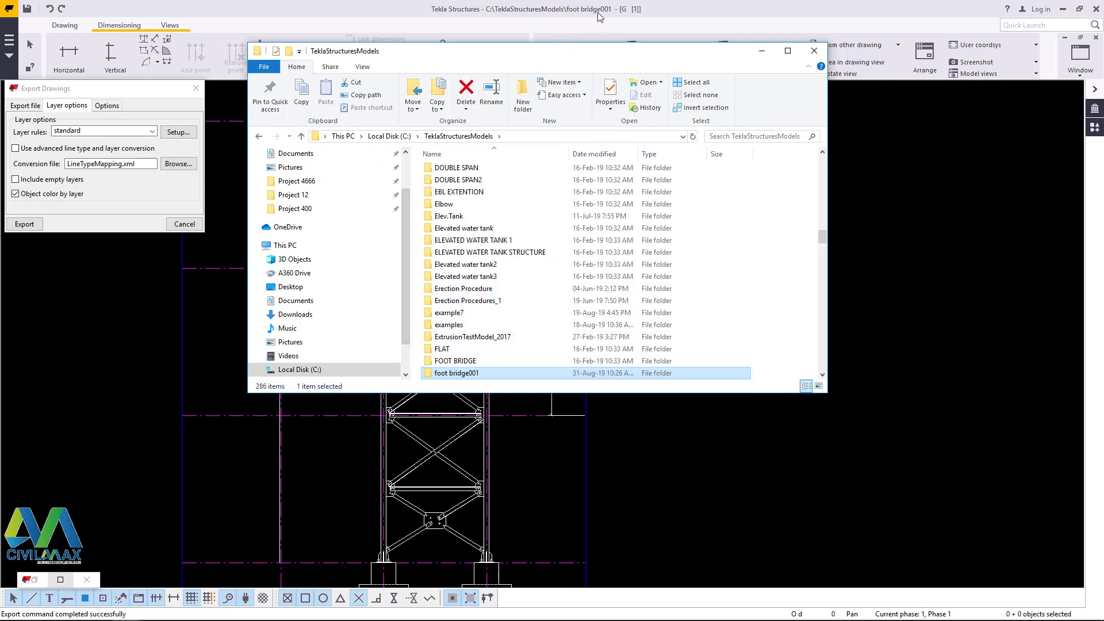
double_click(465, 375)
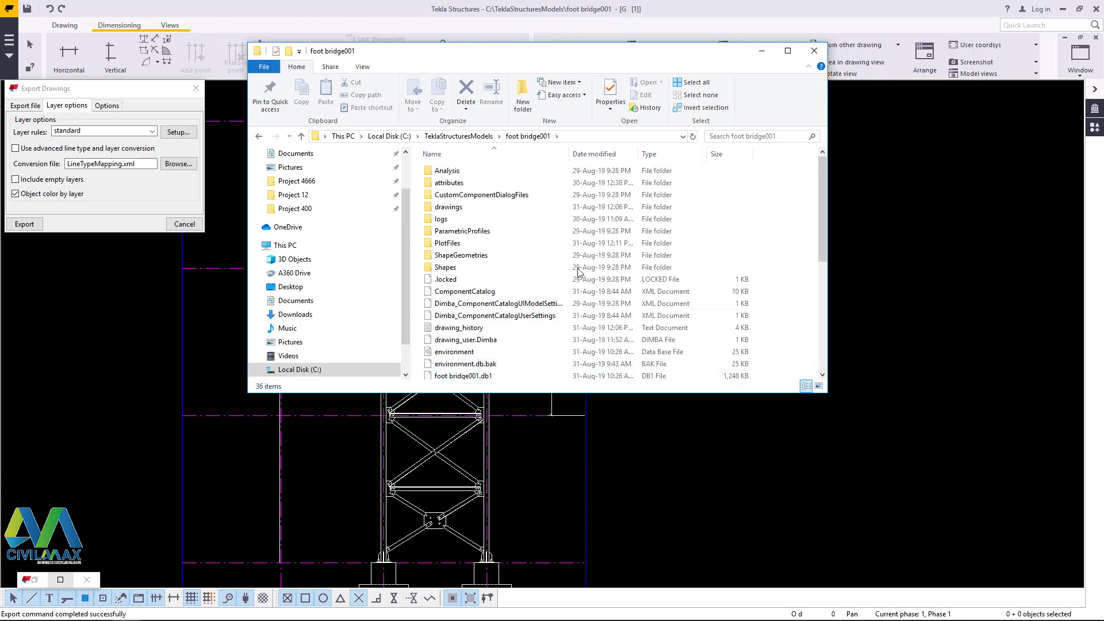
double_click(448, 243)
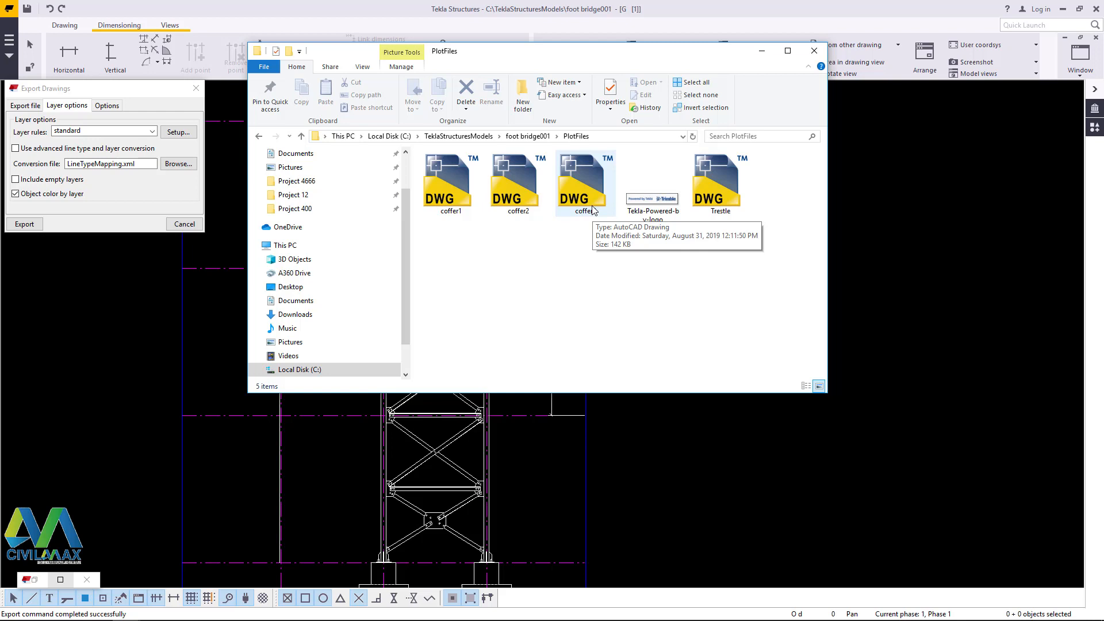
- Open the exported coffer3 drawing with AutoCAD, accepting the foreign DWG file and dismissing the Mech-Q window
right_click(581, 187)
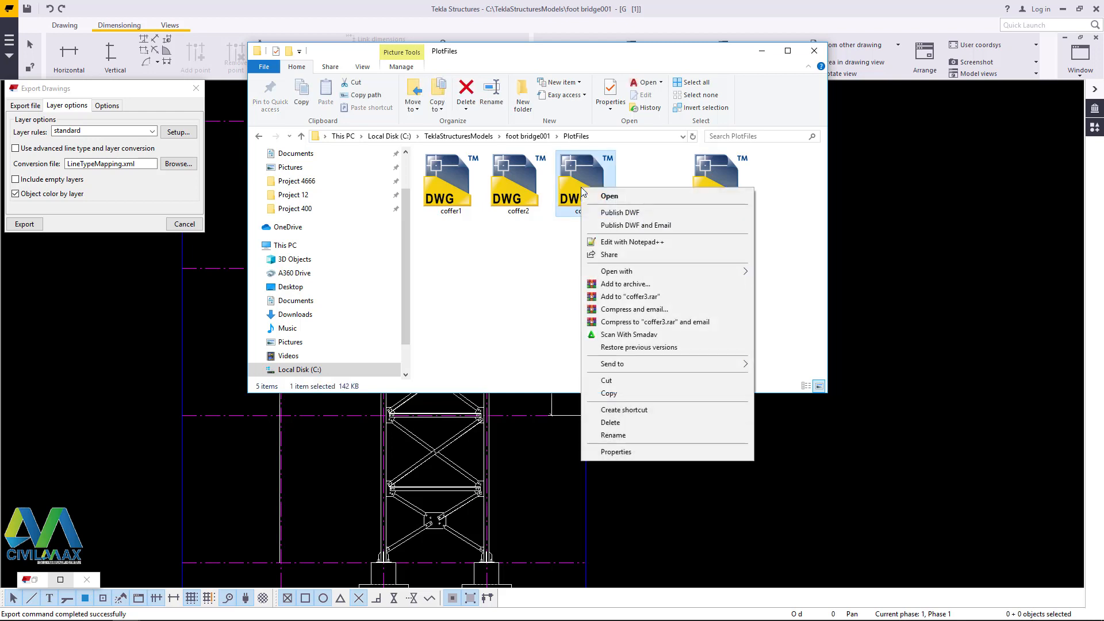
mouse_move(637, 272)
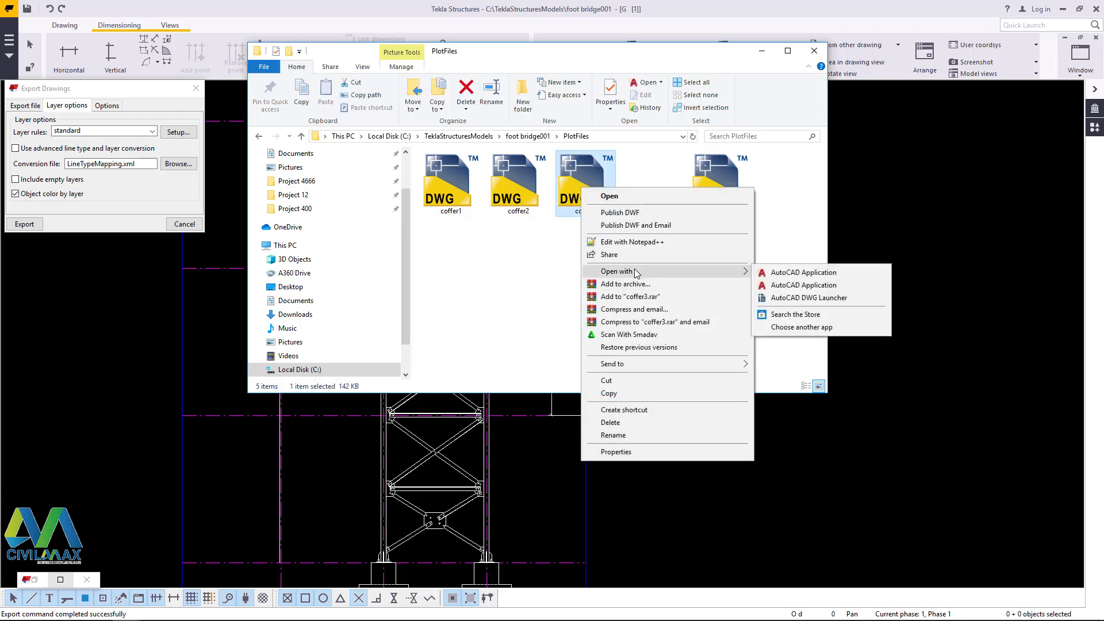
click(803, 285)
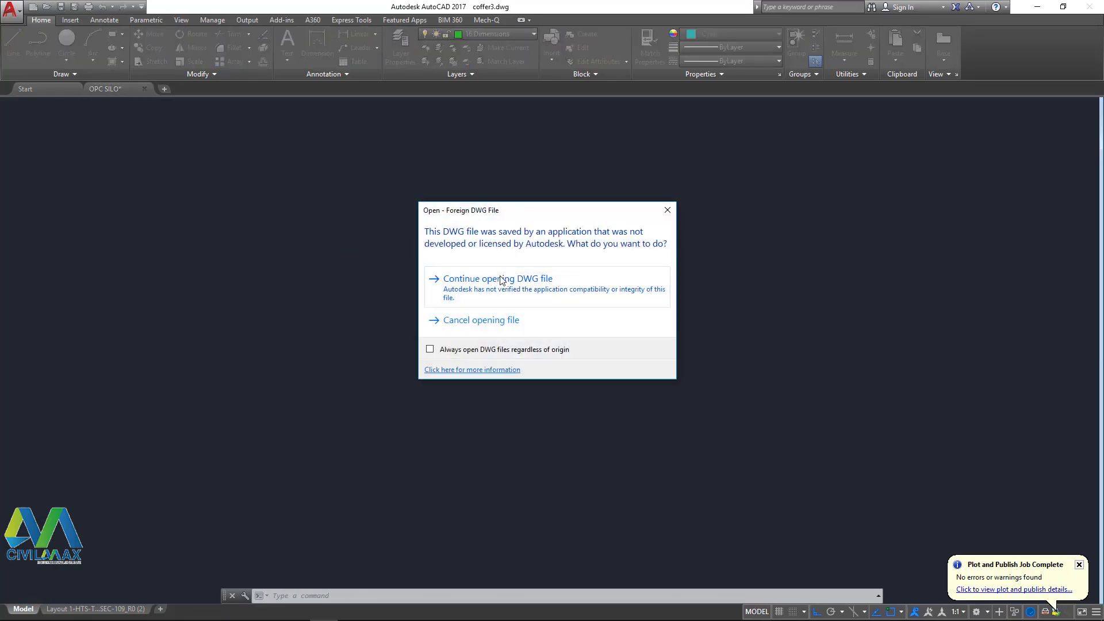
click(500, 278)
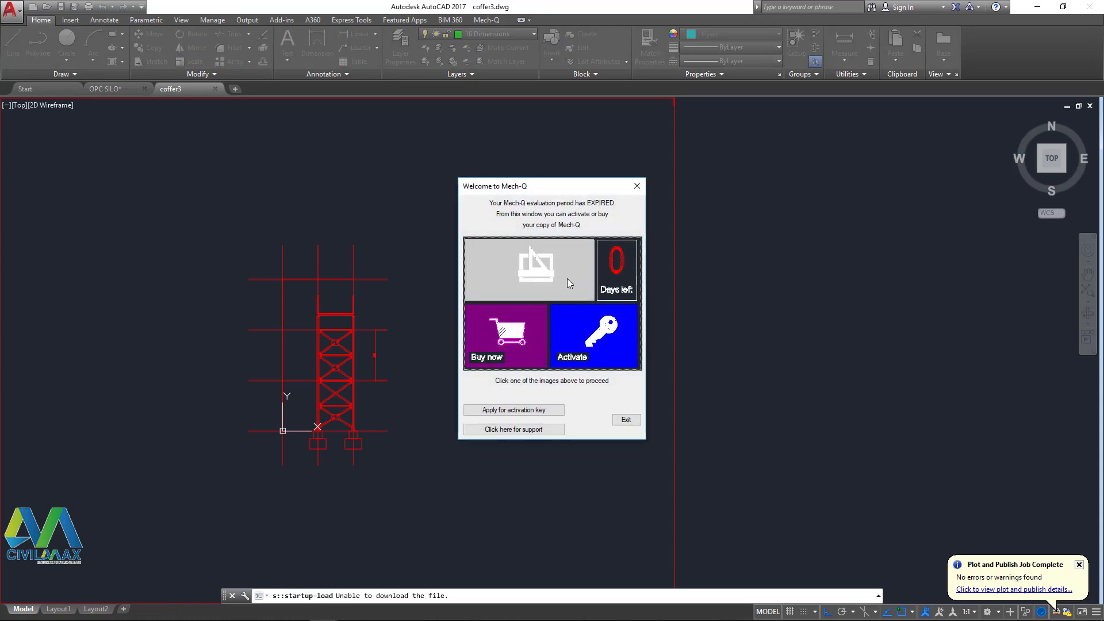
click(635, 185)
- Examine the exported trestle elevation in the coffer3 drawing, including its bracing, grid lines, colours and dimension
scroll(507, 263, down, 5)
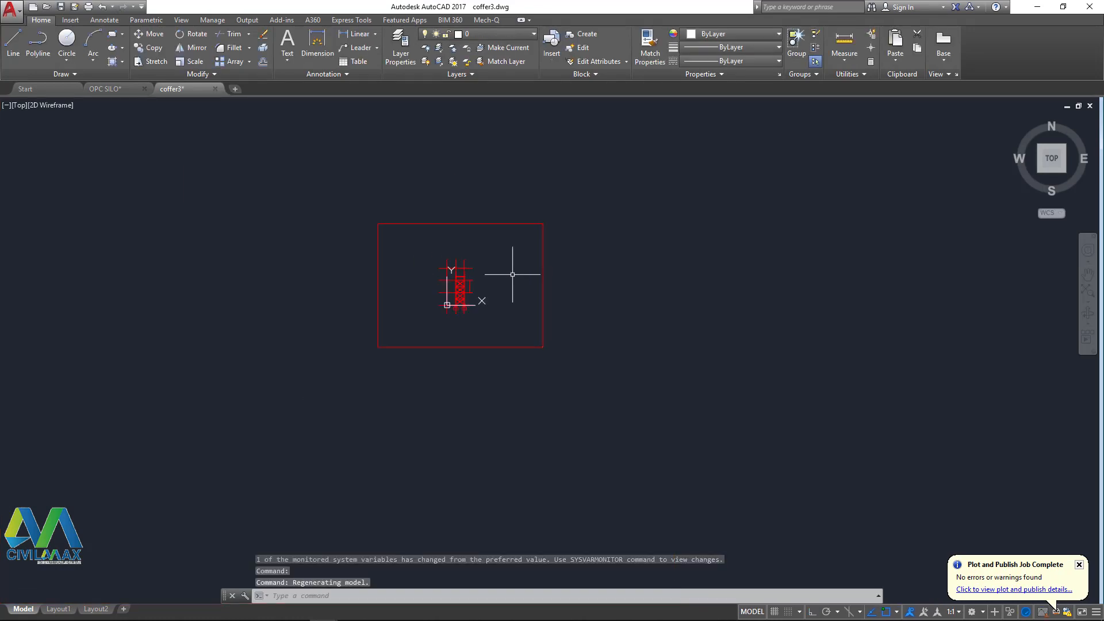
scroll(455, 286, up, 3)
scroll(480, 279, up, 4)
scroll(498, 269, up, 2)
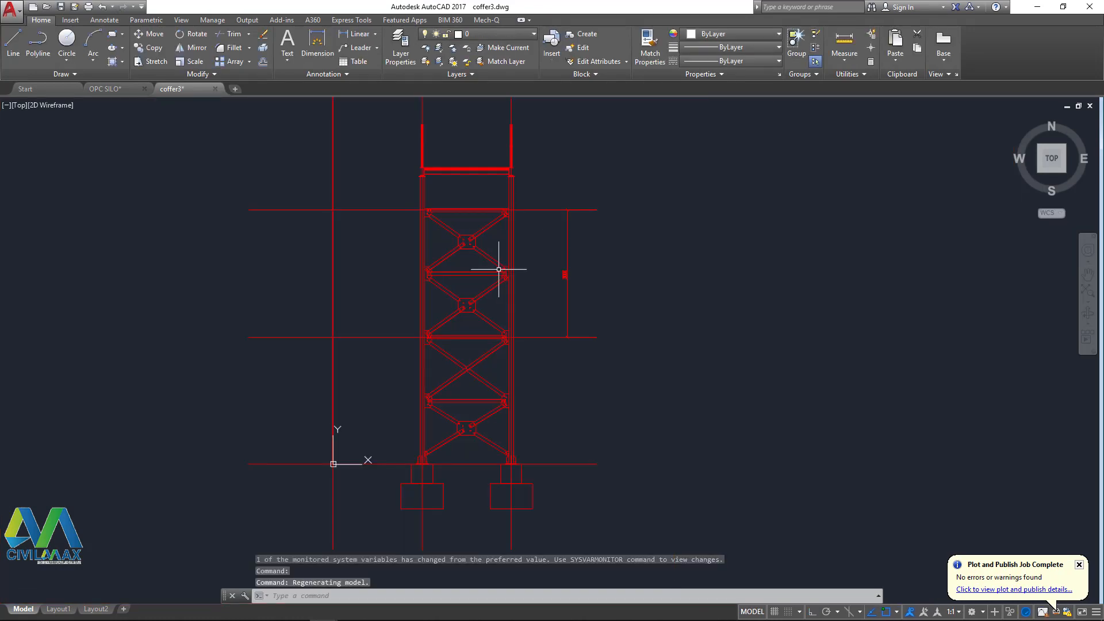
scroll(500, 271, up, 4)
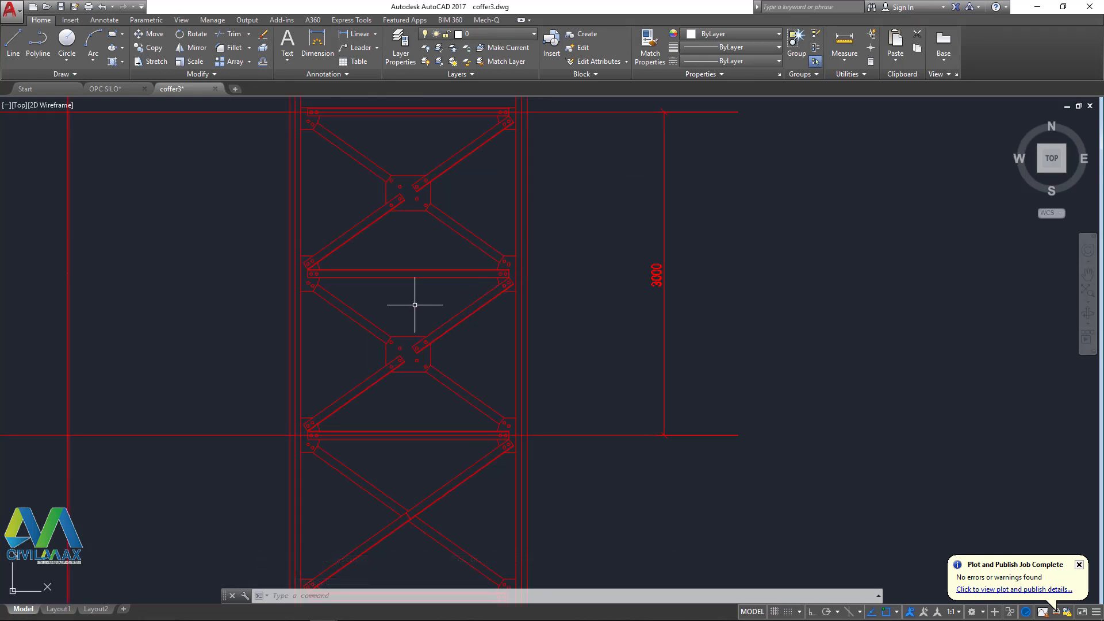
scroll(407, 303, down, 4)
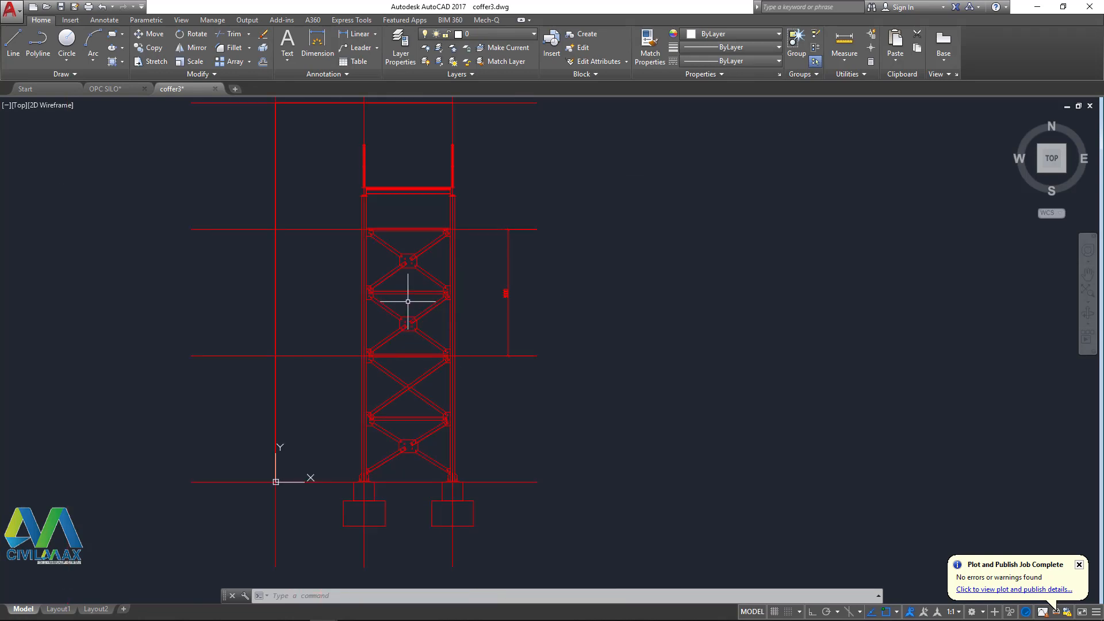
scroll(368, 332, down, 4)
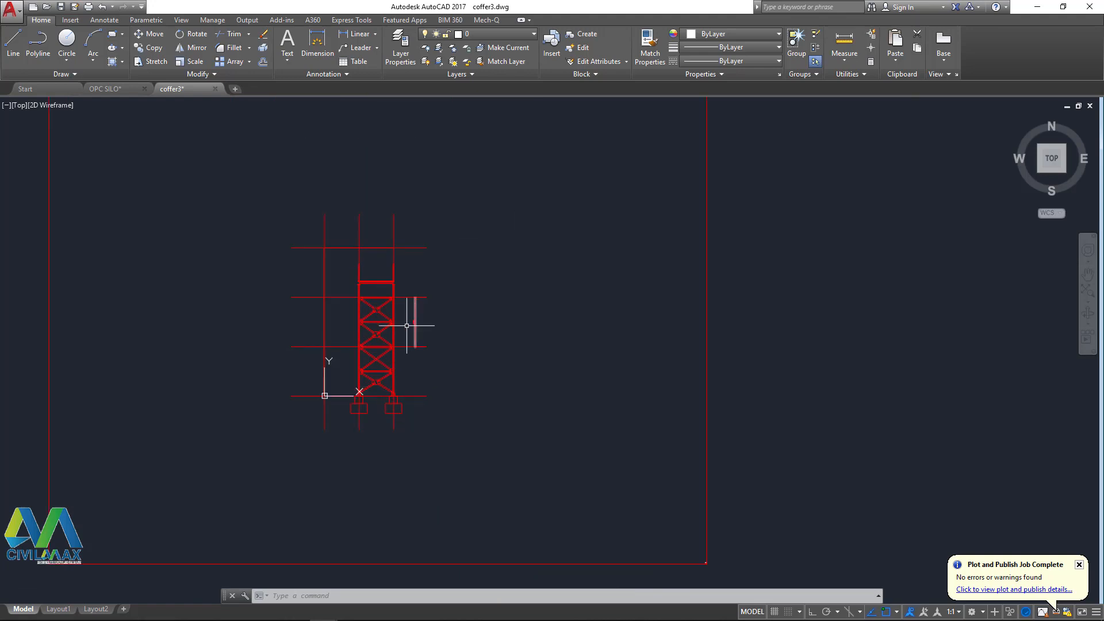
scroll(395, 322, up, 2)
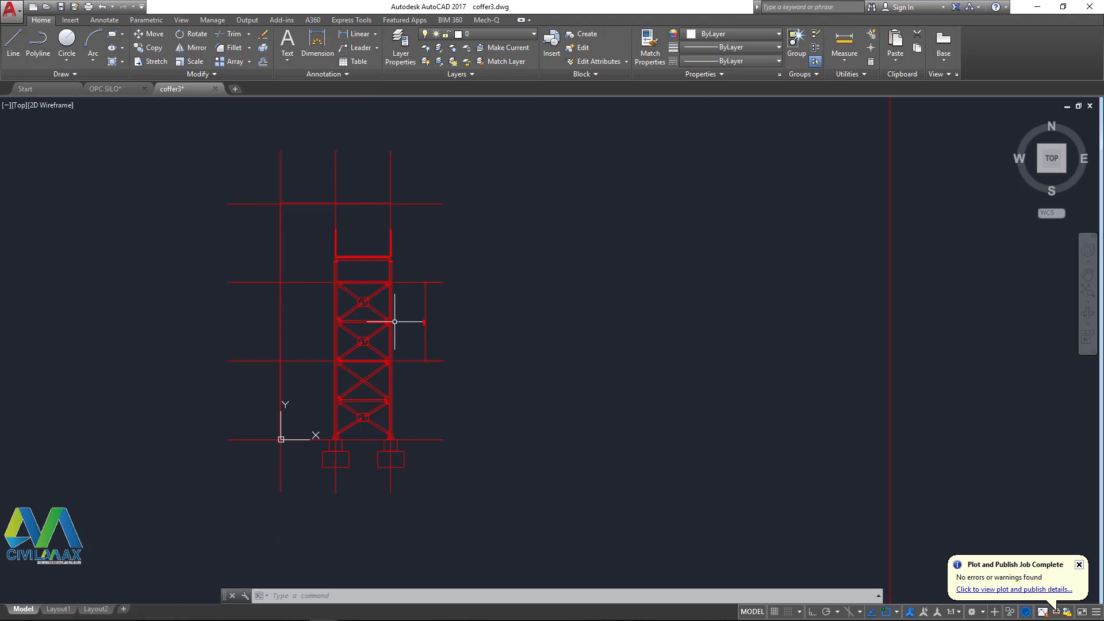
scroll(394, 321, down, 6)
- Close the coffer3 drawing without saving changes and switch back to the Export Drawings dialog in Tekla Structures
click(215, 88)
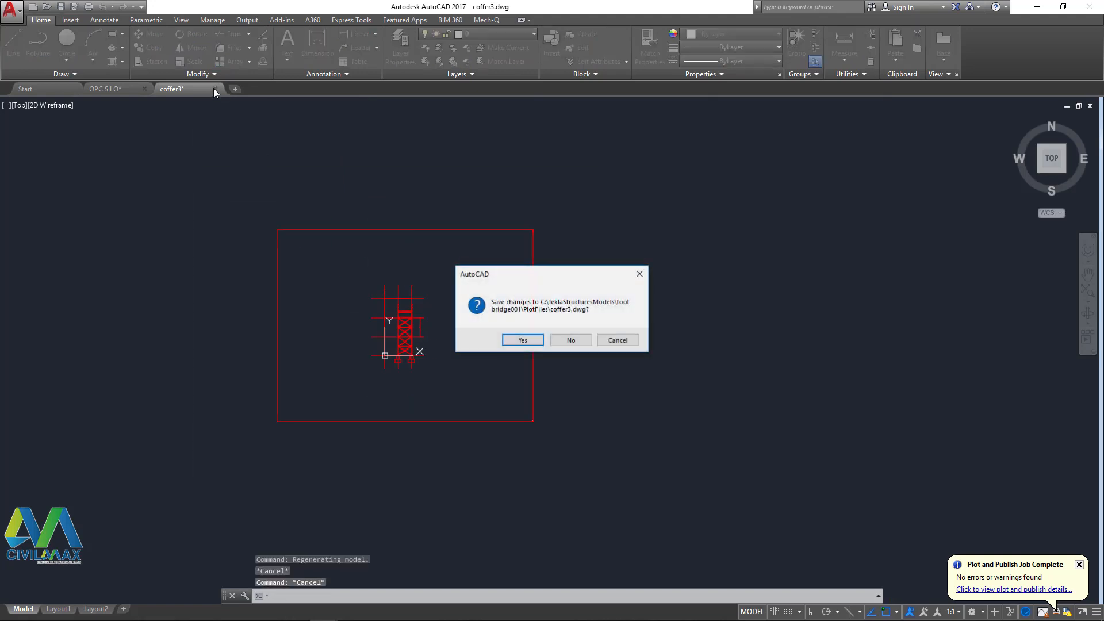
click(571, 340)
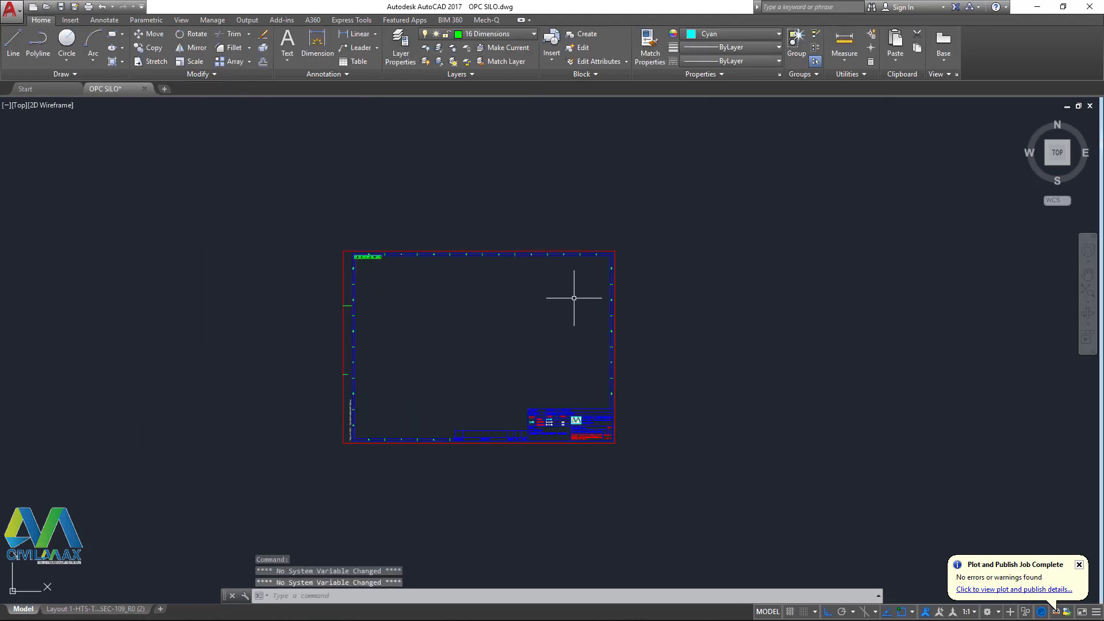
mouse_move(425, 618)
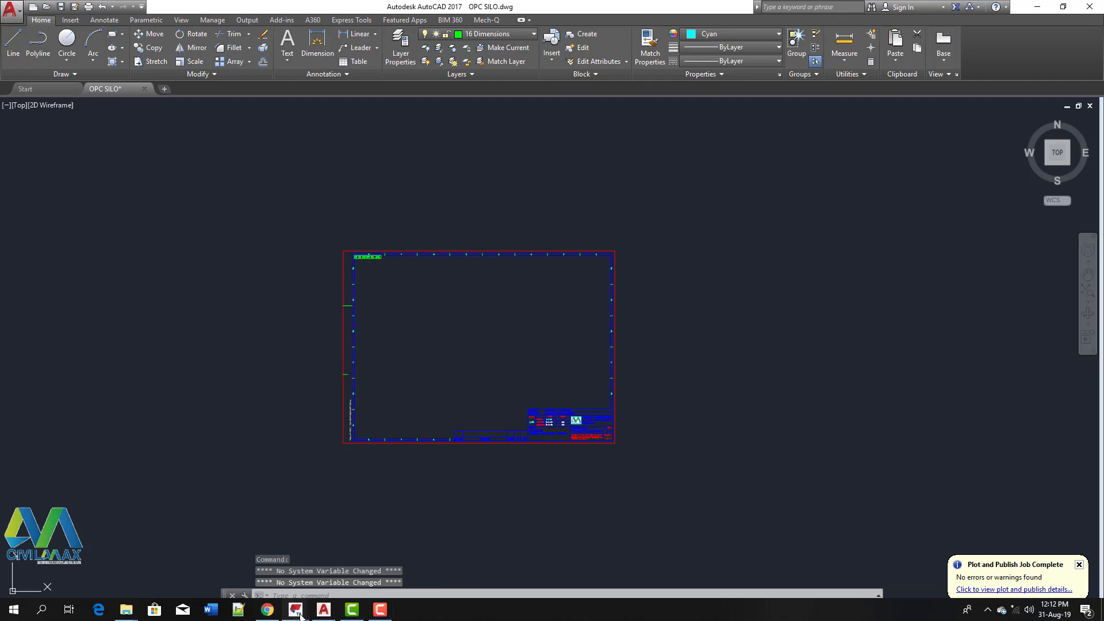
mouse_move(301, 616)
click(259, 561)
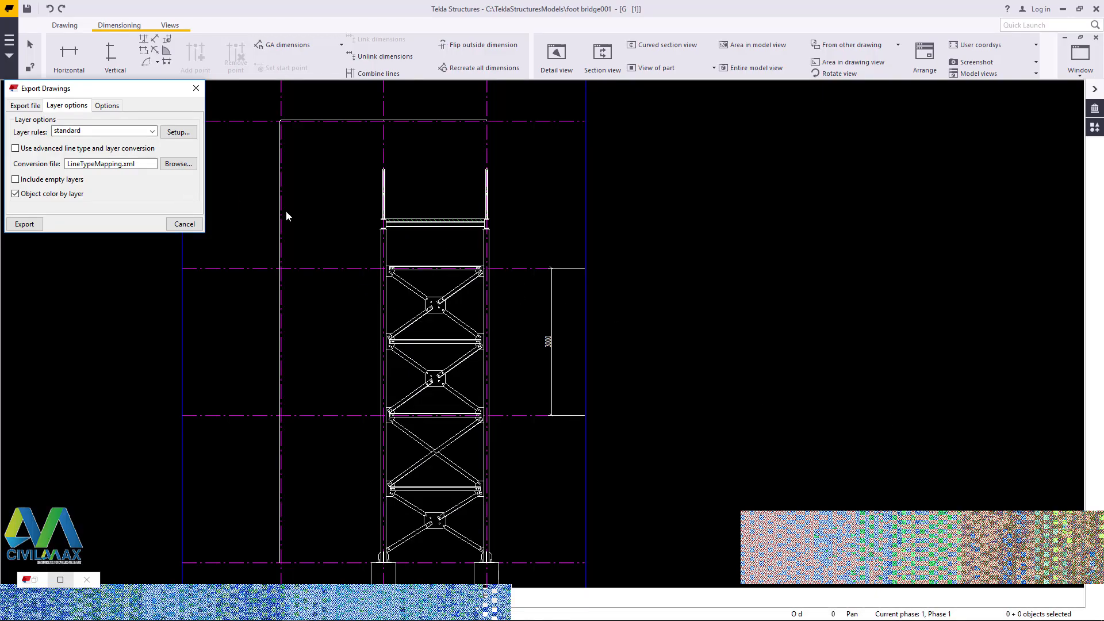
- Disable object color by layer in the layer options and export the drawing again with the standard layer rules
click(103, 106)
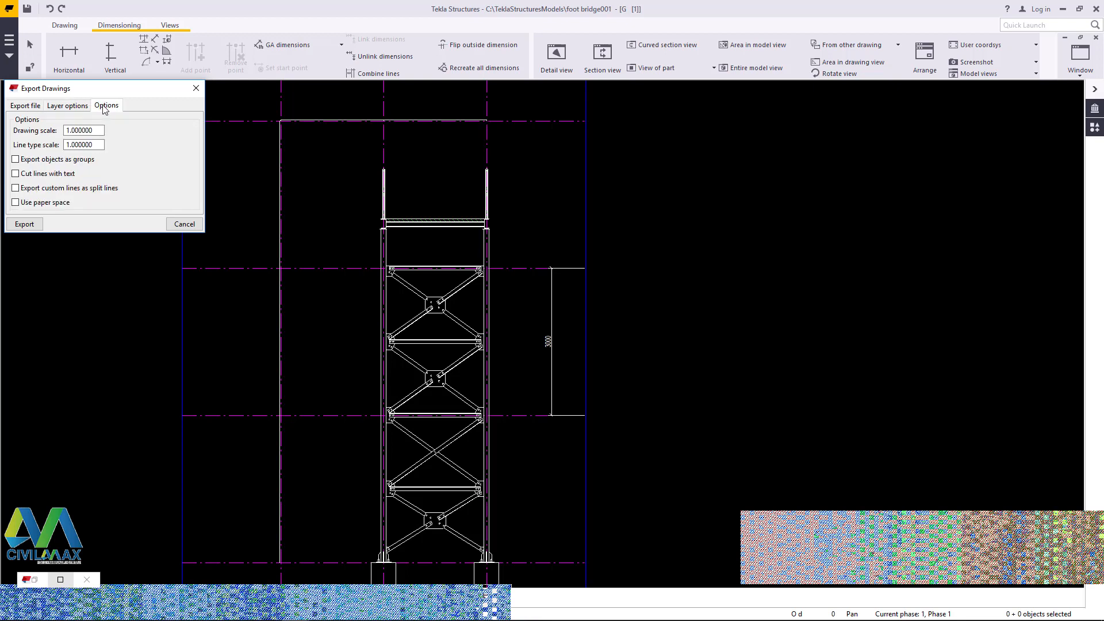
click(77, 106)
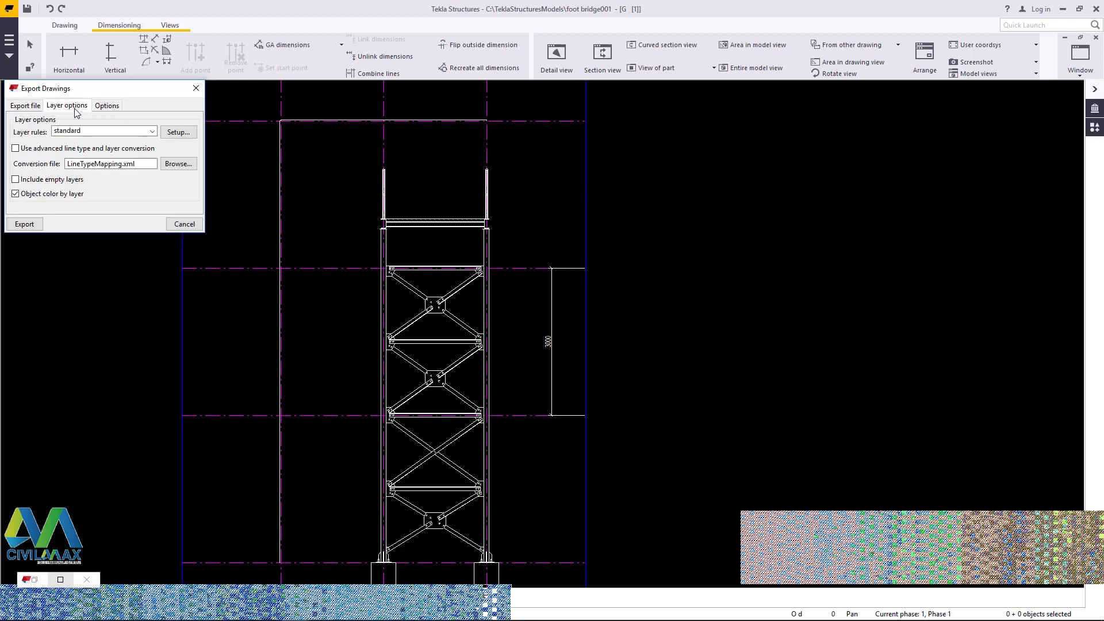
click(16, 194)
click(25, 225)
scroll(695, 382, down, 3)
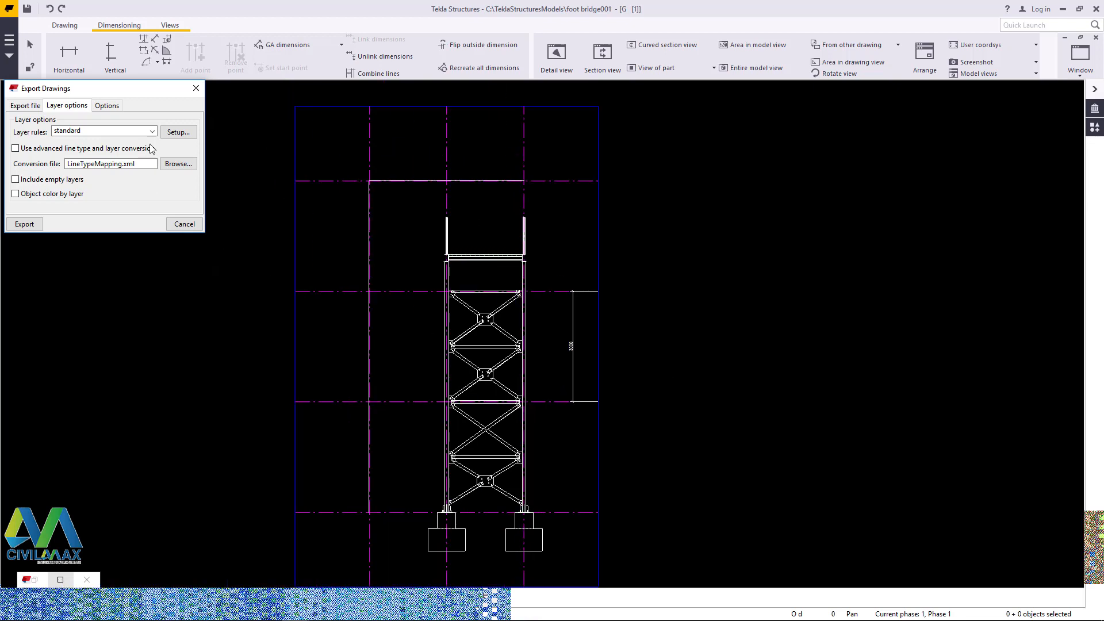
- Switch to the PlotFiles folder and open coffer3 with AutoCAD, accepting the foreign DWG file and dismissing the Mech-Q window
click(126, 609)
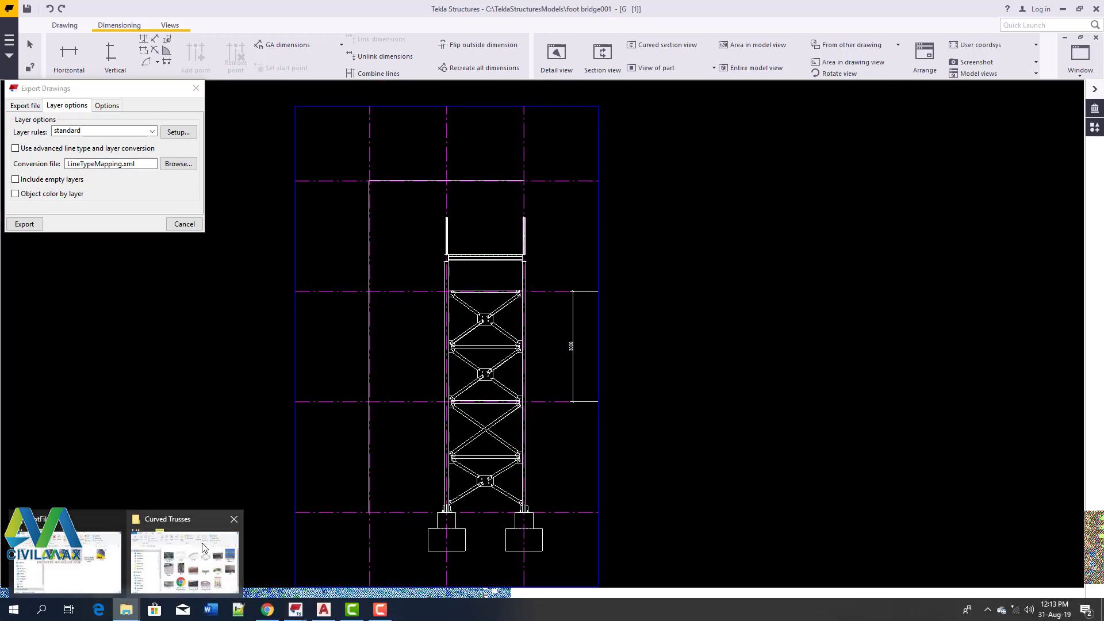
click(64, 560)
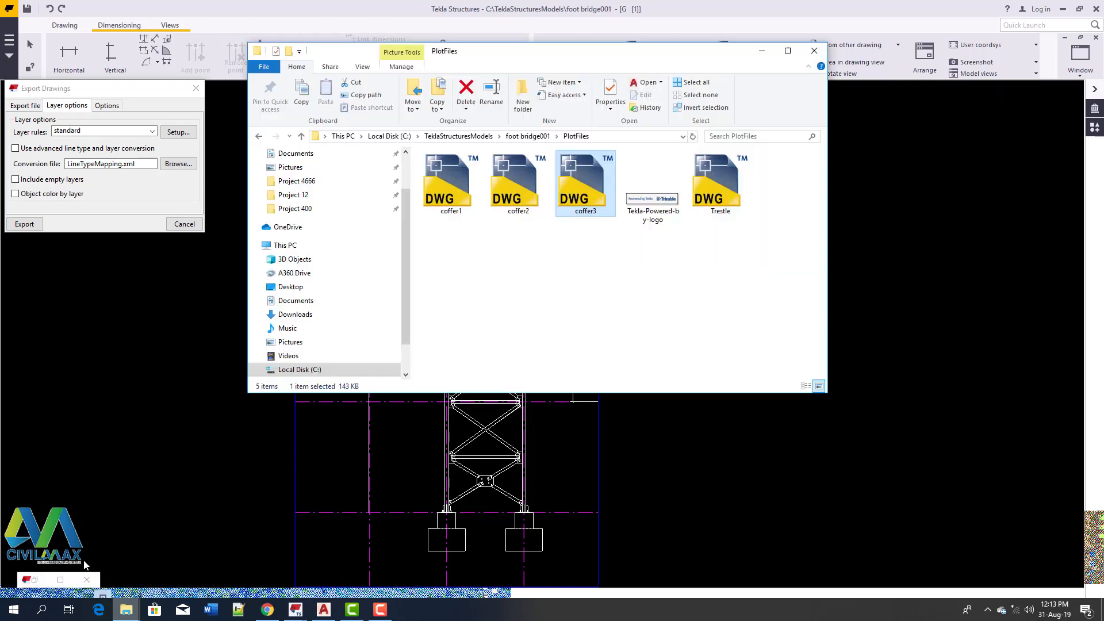
right_click(588, 182)
mouse_move(646, 266)
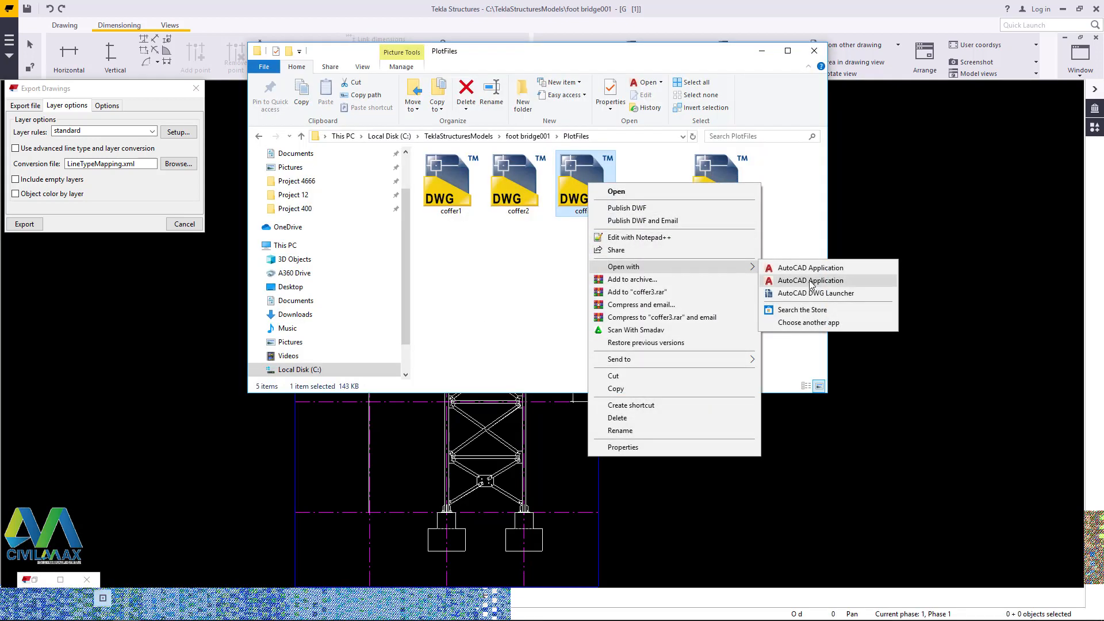
click(820, 281)
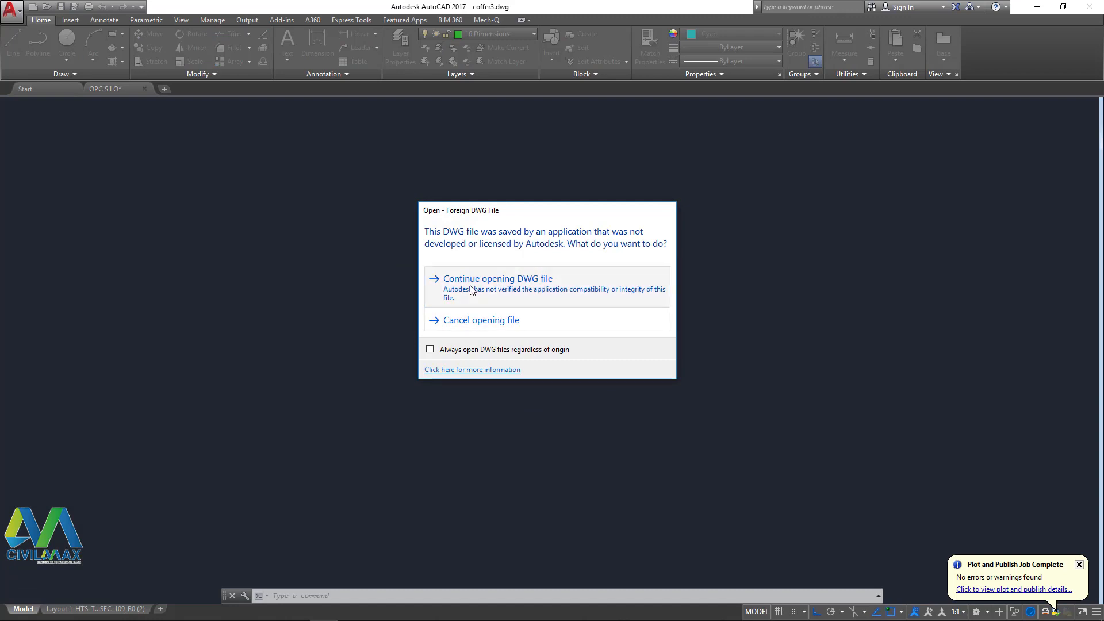
click(481, 285)
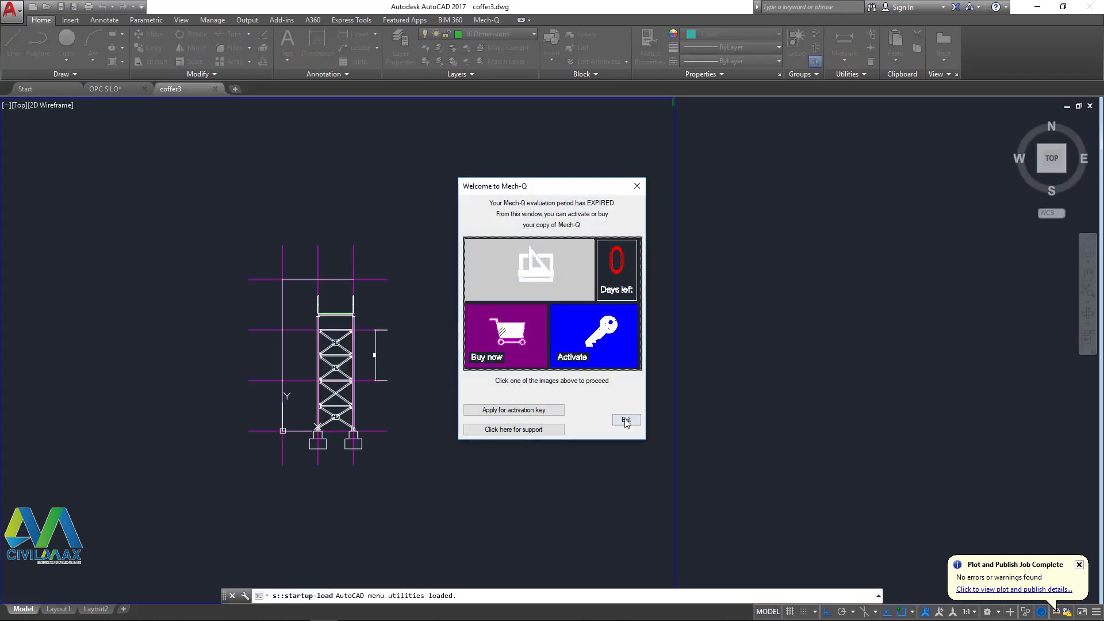
click(623, 417)
- Erase the horizontal grid lines and the vertical one beside the trestle, and erase the two vertical grid lines through its columns
scroll(392, 334, up, 6)
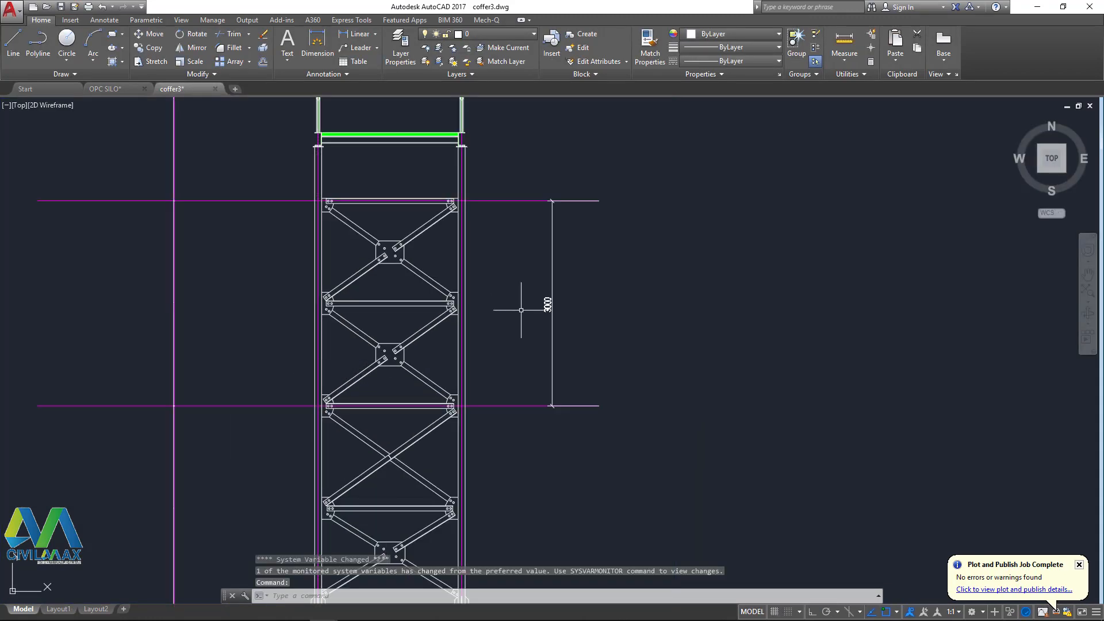
scroll(546, 293, up, 4)
scroll(555, 290, down, 10)
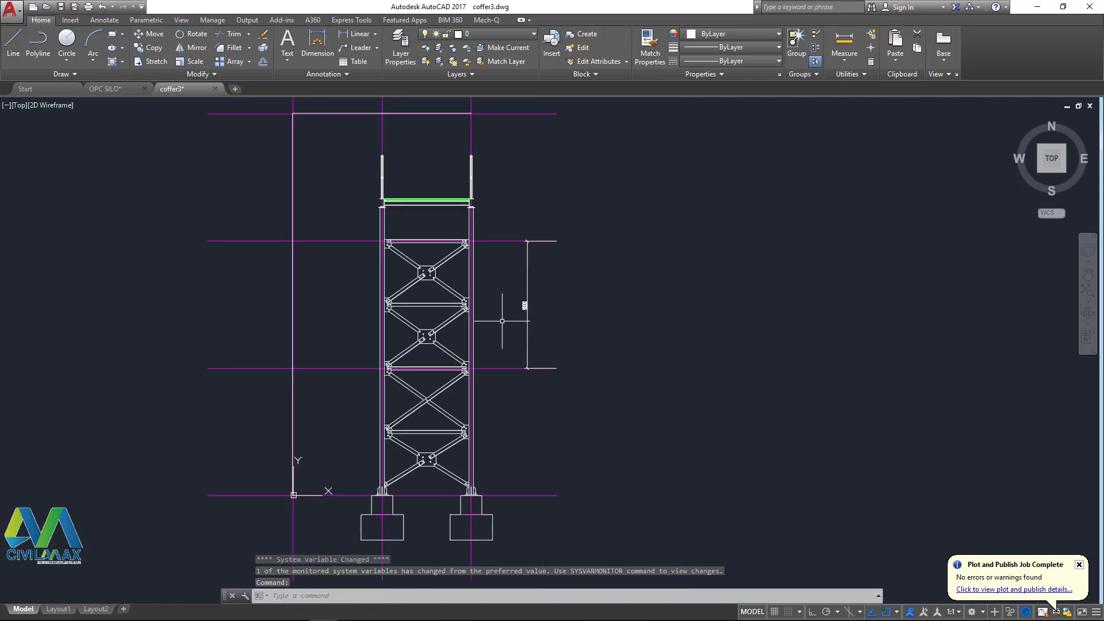
scroll(390, 288, up, 3)
scroll(390, 168, down, 3)
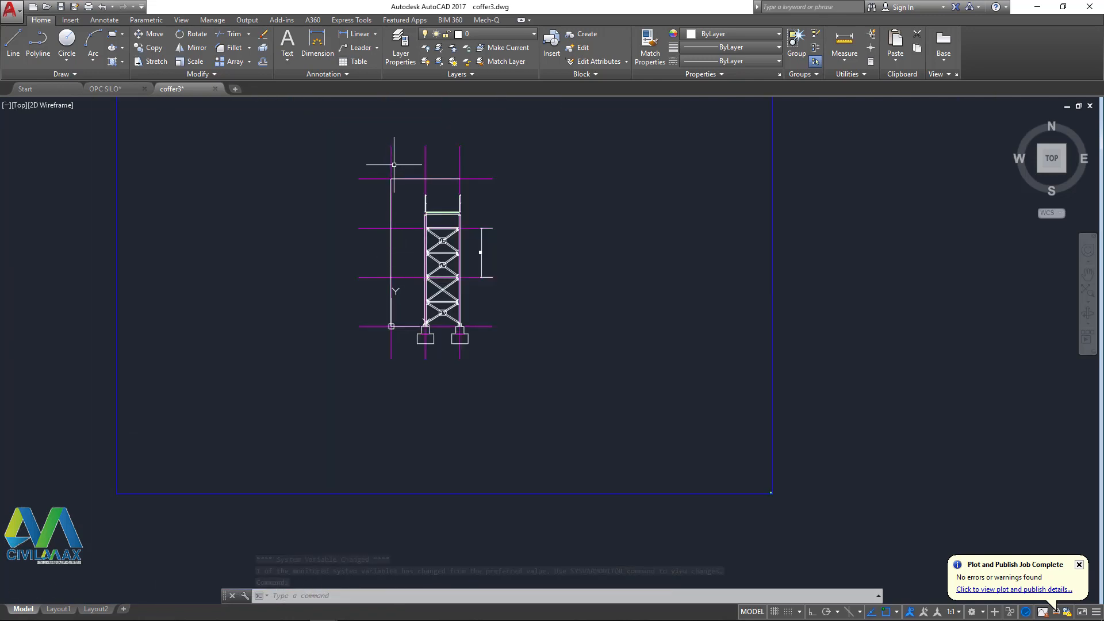
mouse_move(390, 148)
mouse_down()
mouse_move(376, 362)
mouse_move(357, 386)
mouse_up()
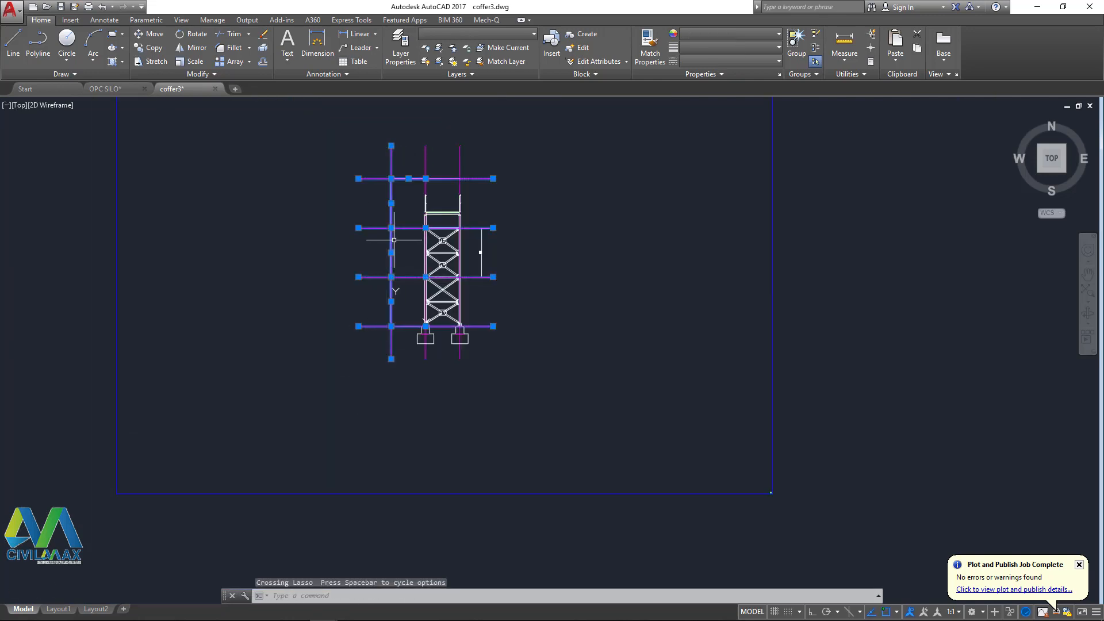
key(Delete)
scroll(445, 370, up, 5)
click(620, 380)
click(295, 284)
key(Delete)
scroll(394, 443, down, 5)
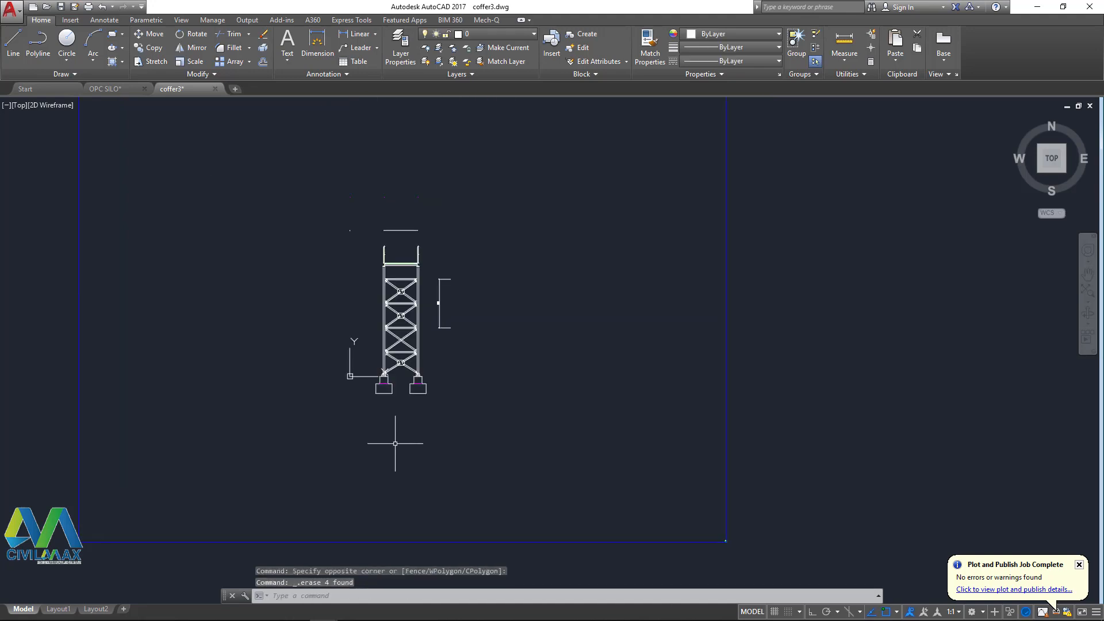
- Undo both grid line erasures around the trestle elevation
scroll(402, 351, up, 4)
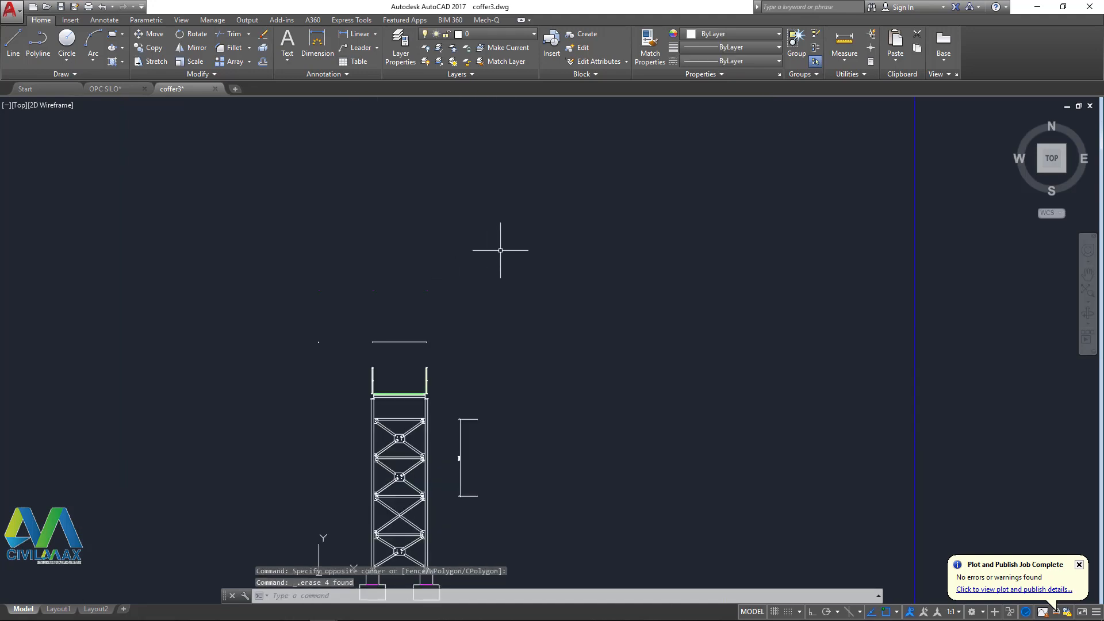
key(ctrl+z)
key(ctrl+z)
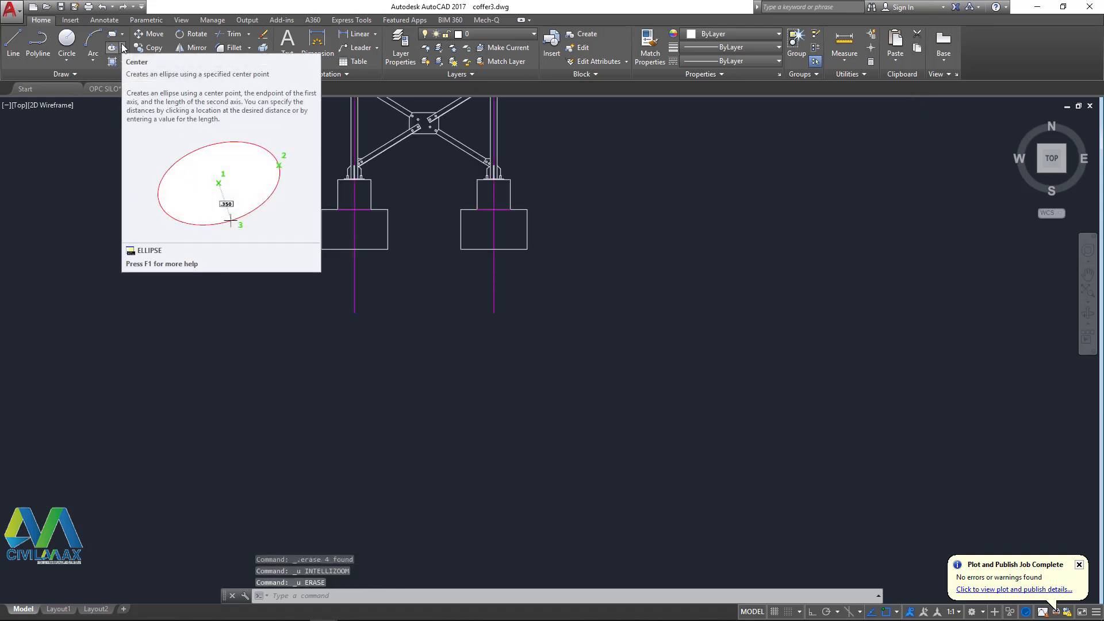
key(ctrl+z)
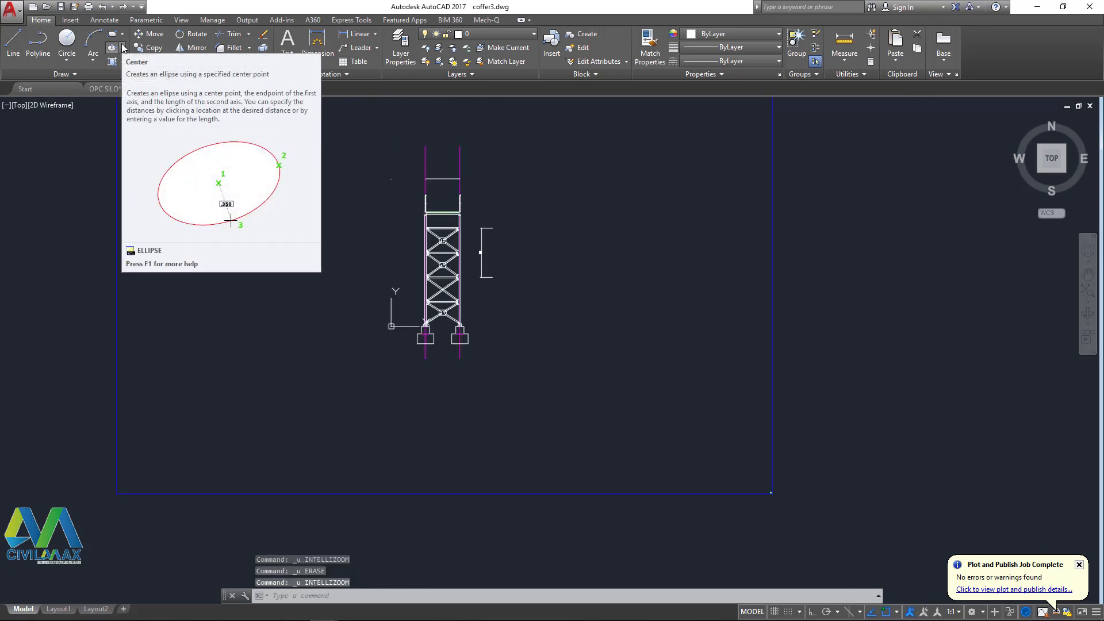
click(241, 239)
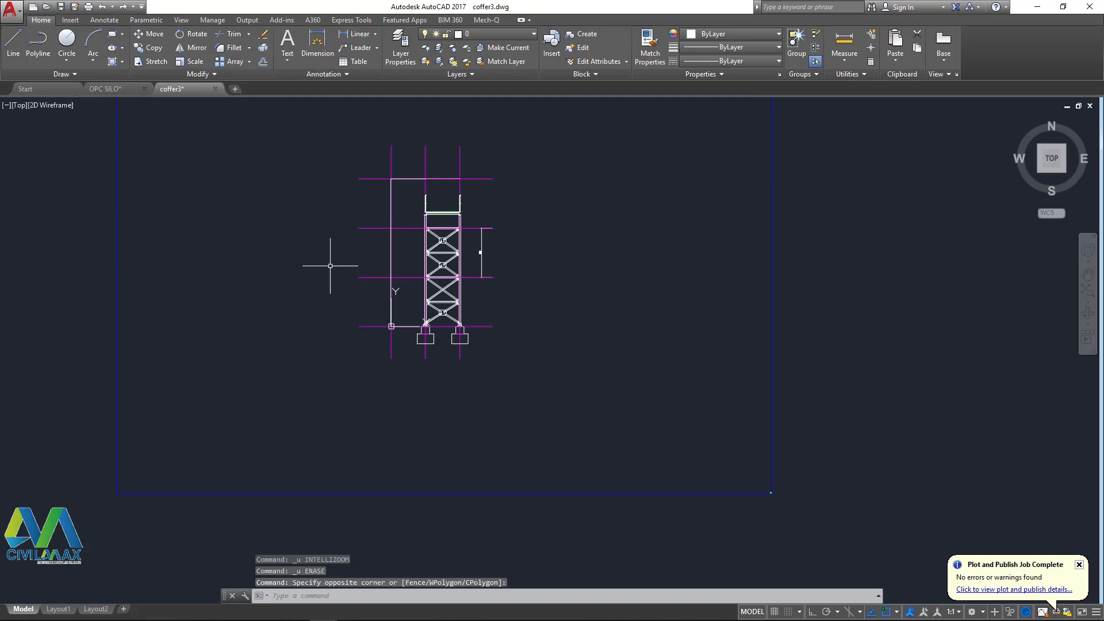
- Add a vertical dimension between the ends of the existing 3000 dimension's extension lines, placing it just outside that dimension
scroll(437, 270, down, 1)
scroll(460, 276, up, 4)
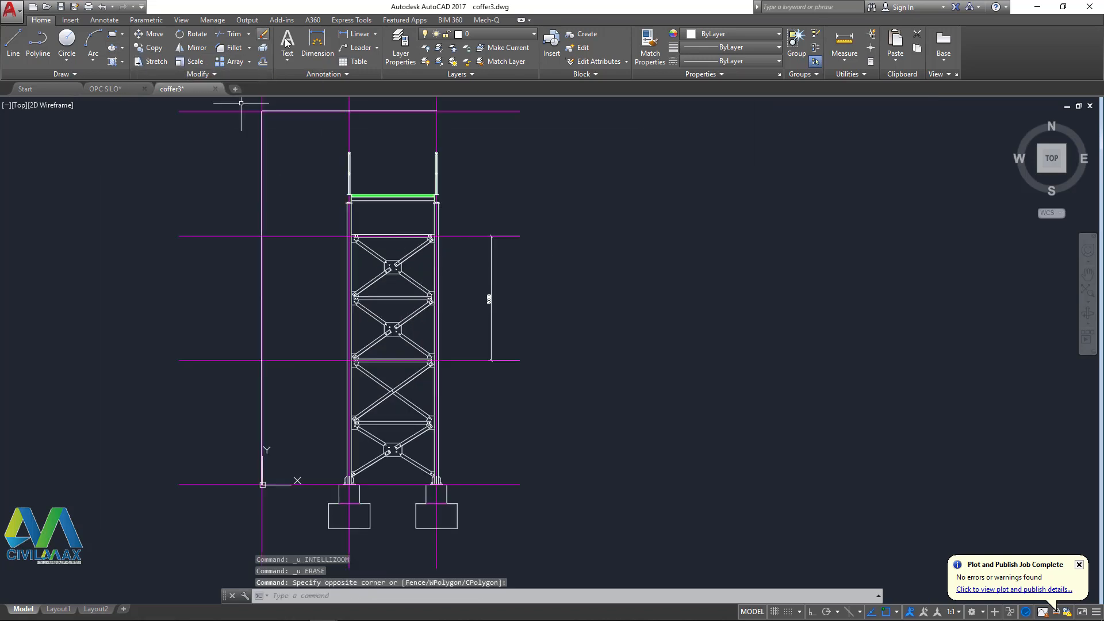
click(317, 44)
scroll(531, 366, up, 4)
click(485, 354)
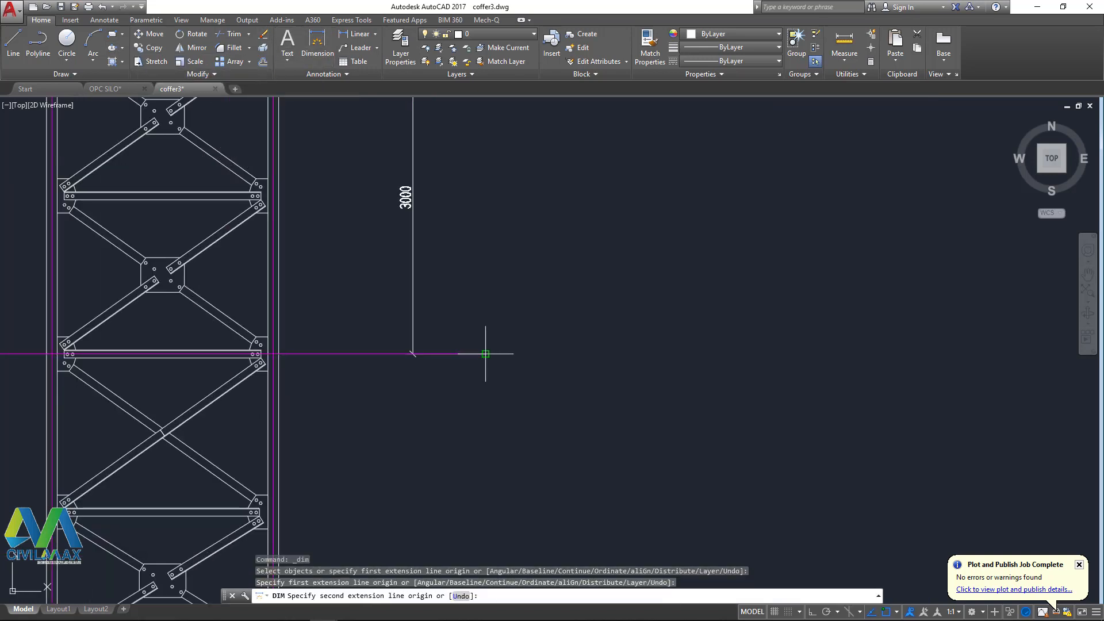
scroll(485, 353, down, 4)
click(476, 291)
scroll(490, 352, up, 4)
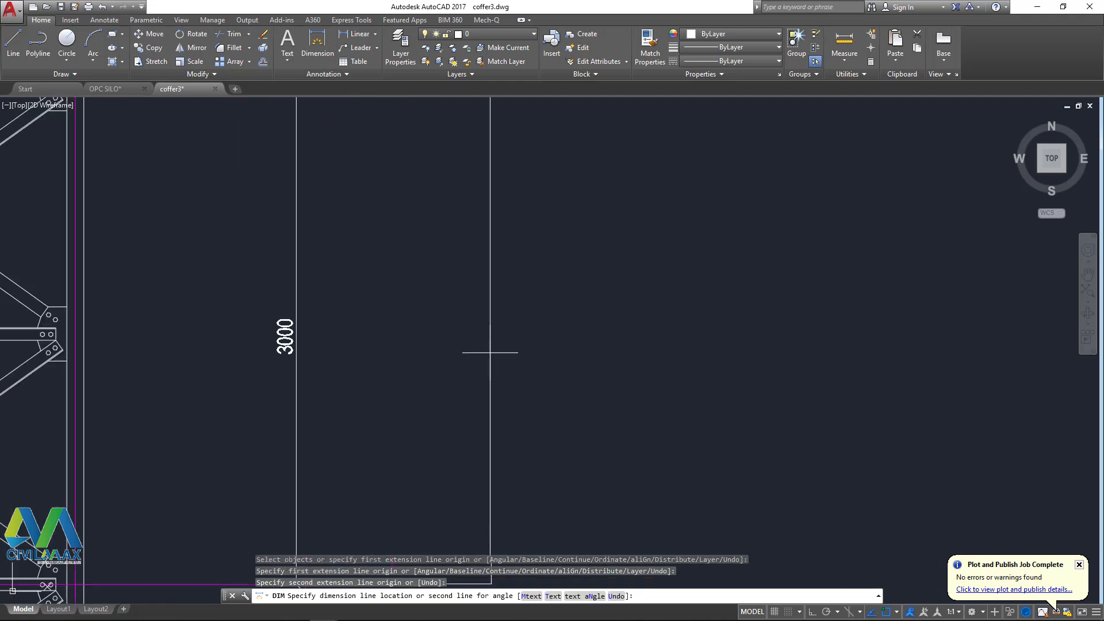
click(433, 324)
right_click(477, 284)
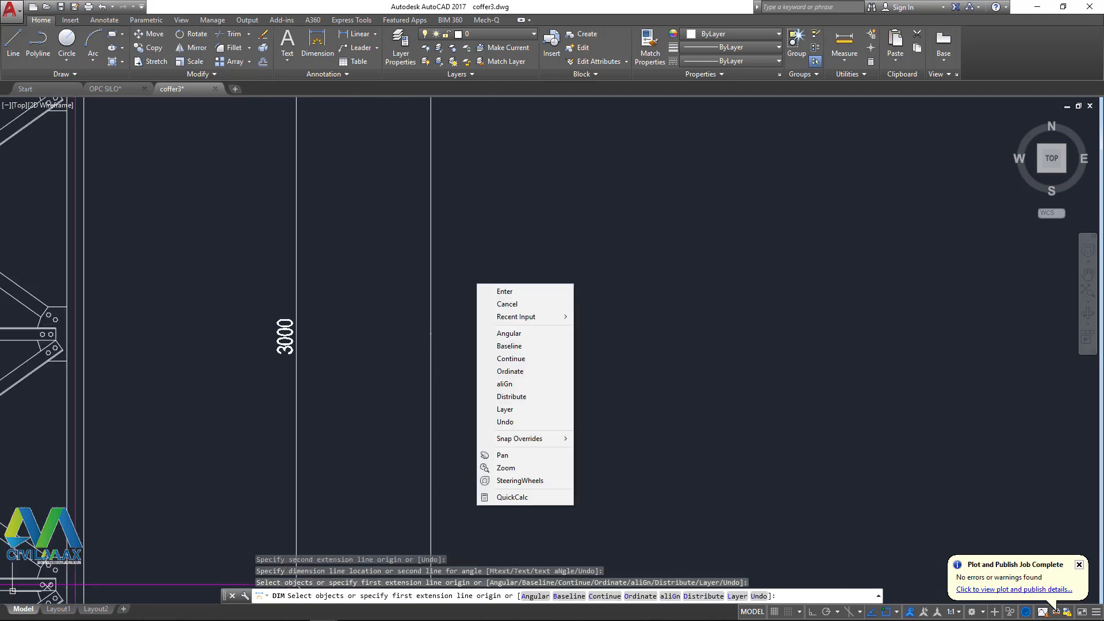
click(457, 273)
click(497, 250)
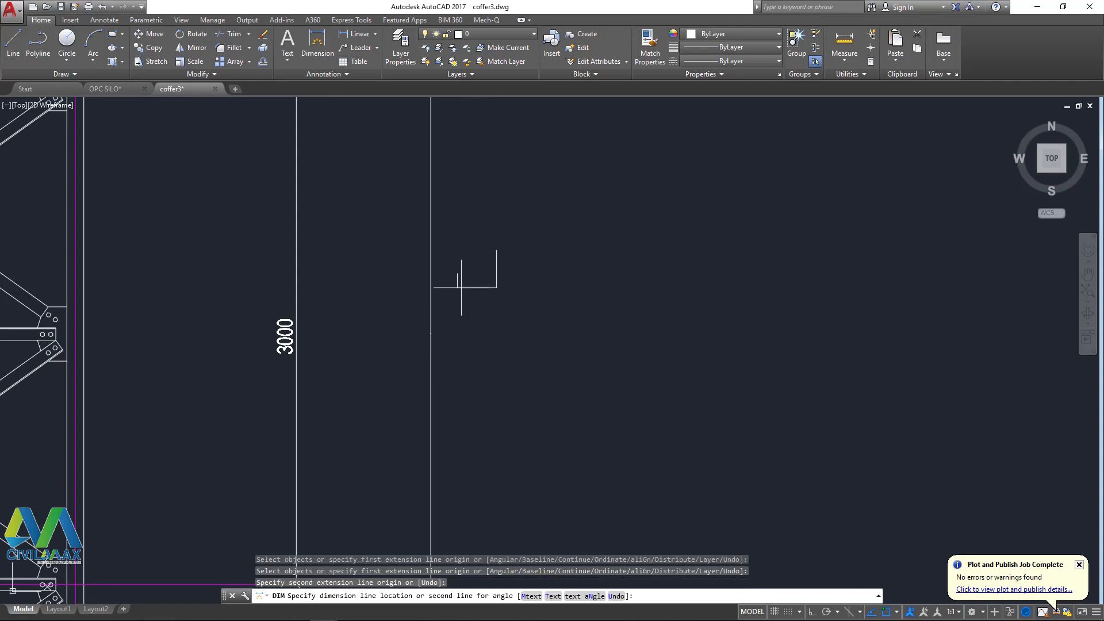
key(Escape)
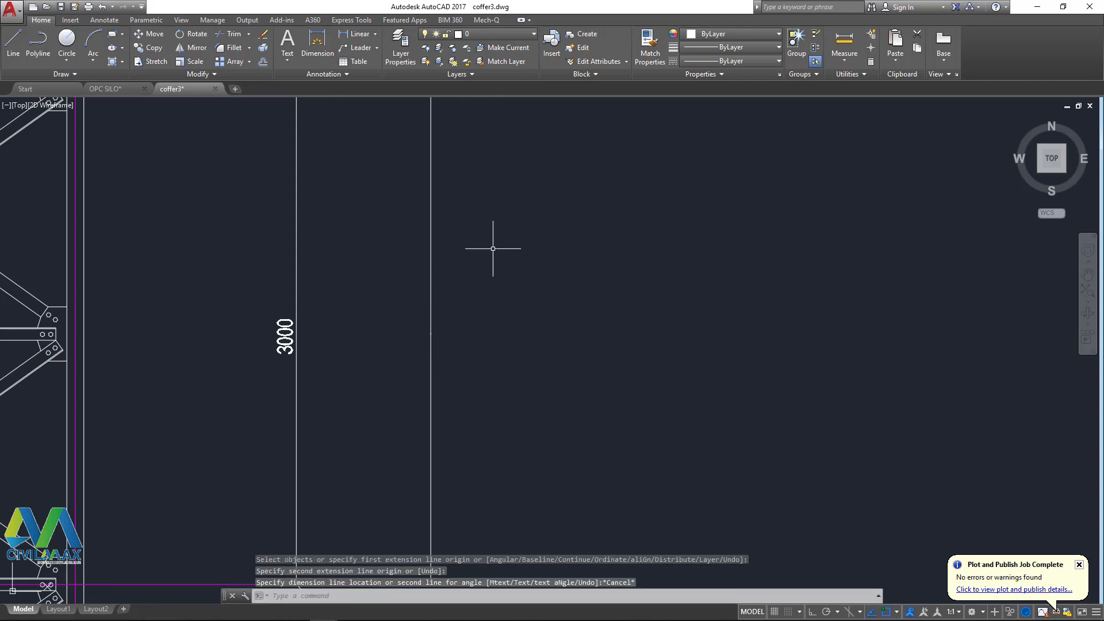
- Set the text height of the Standard dimension style to 100 and make that style current
text(D)
key(Return)
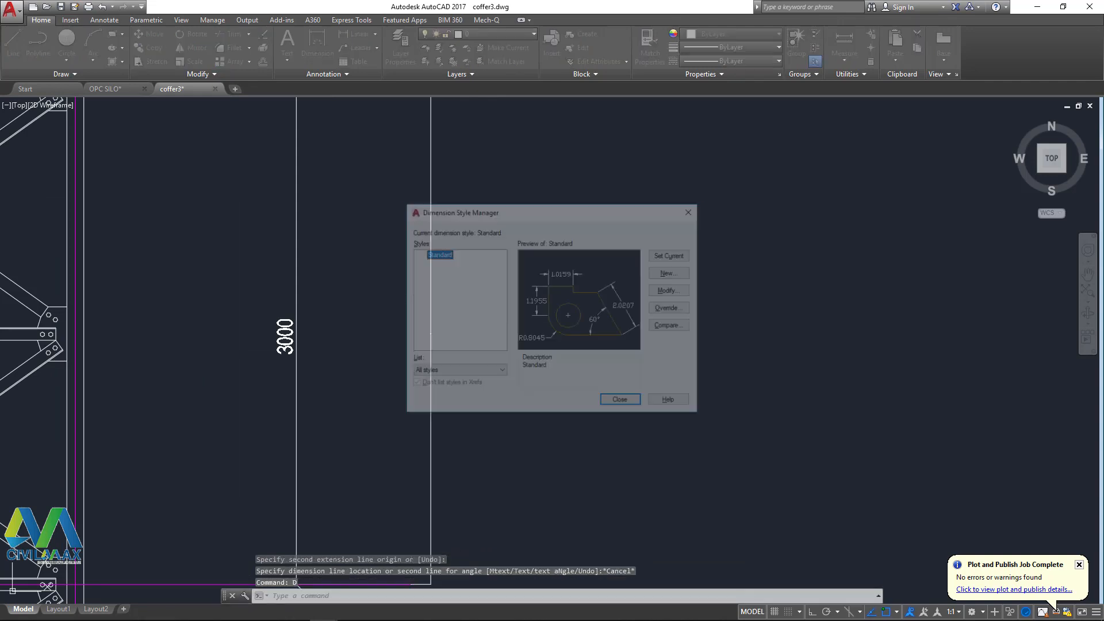
key(alt+m)
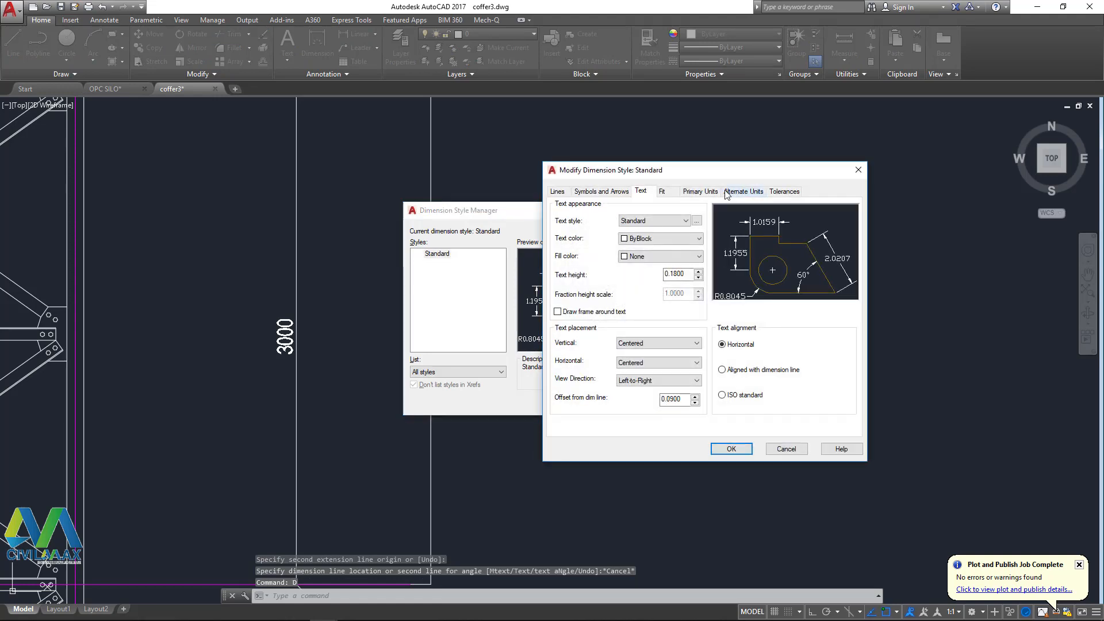
double_click(688, 275)
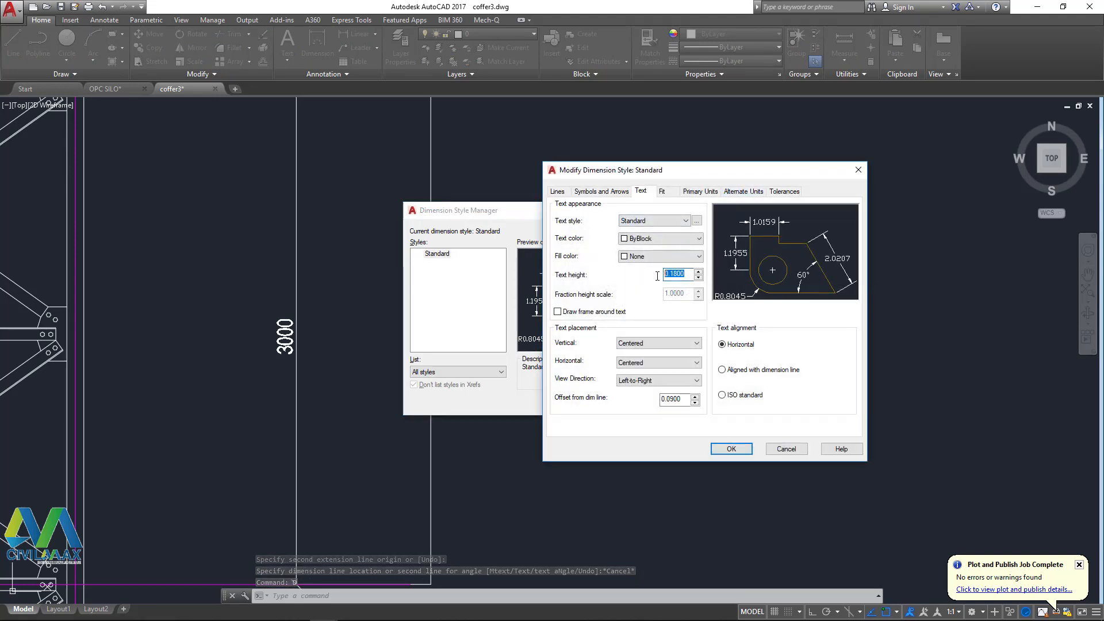
text(1)
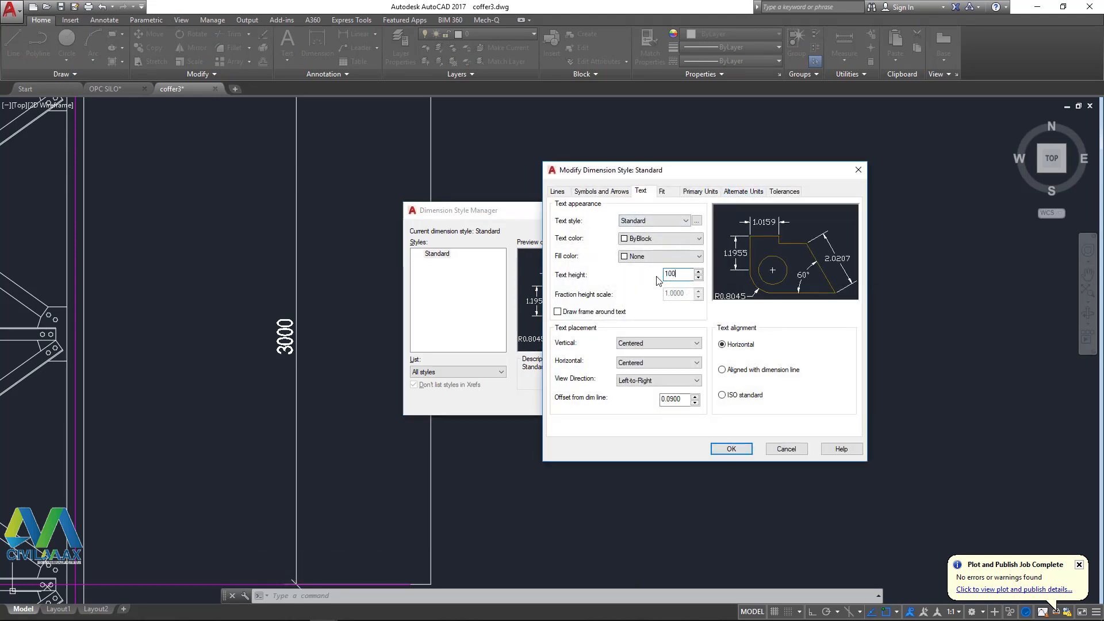
text(00)
click(728, 449)
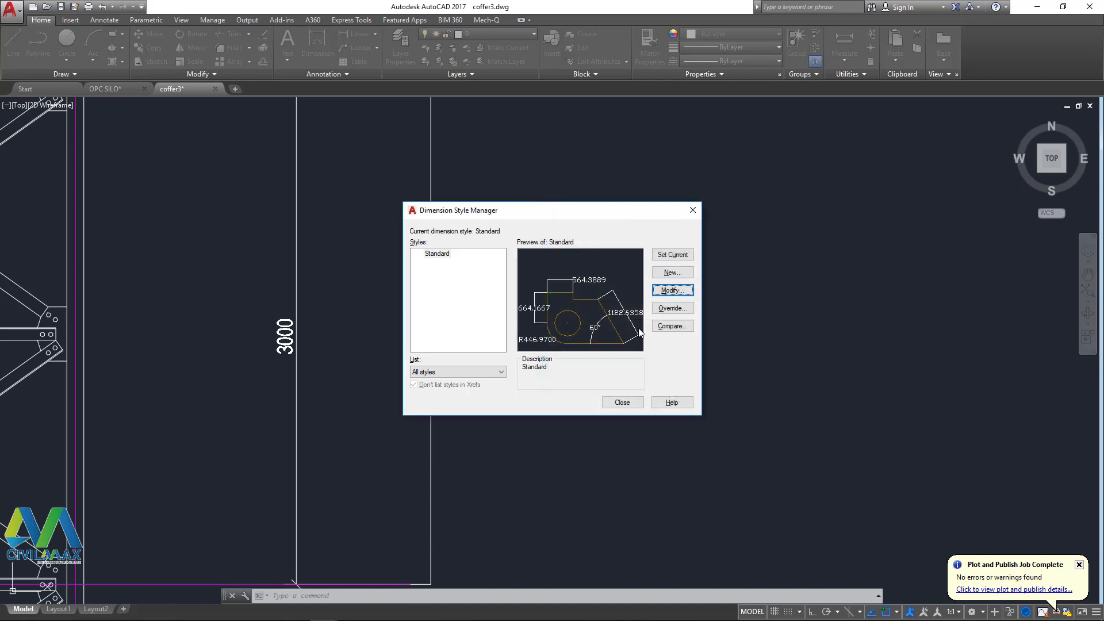
click(673, 254)
click(622, 402)
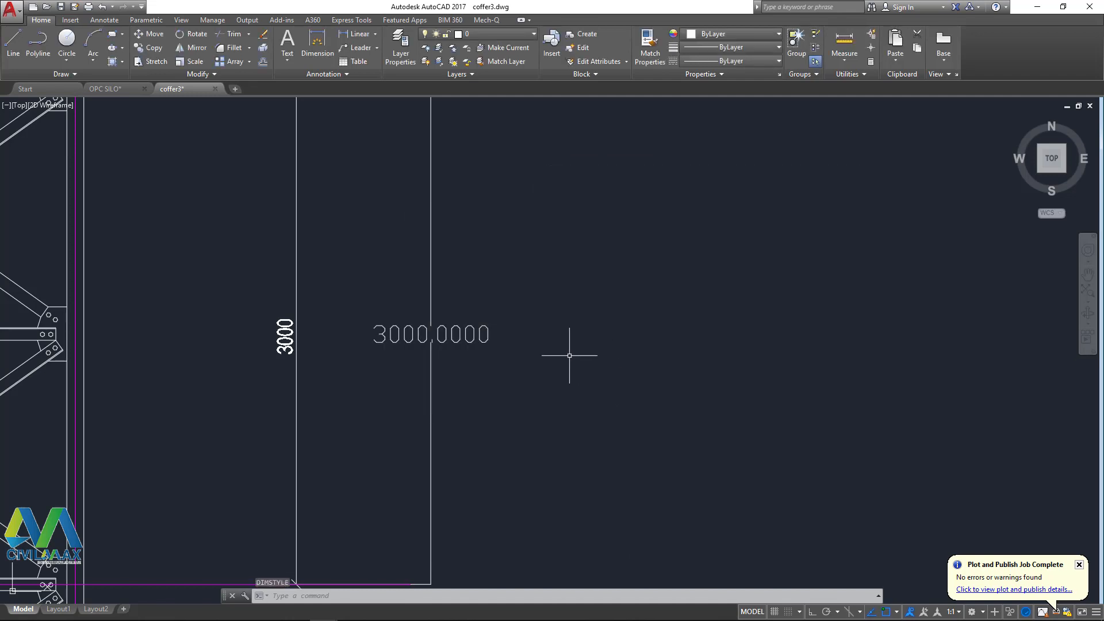
- Modify the Standard dimension style so extension lines extend 30 beyond the dimension lines and are offset 30 from the origin
scroll(395, 345, up, 4)
scroll(472, 325, down, 4)
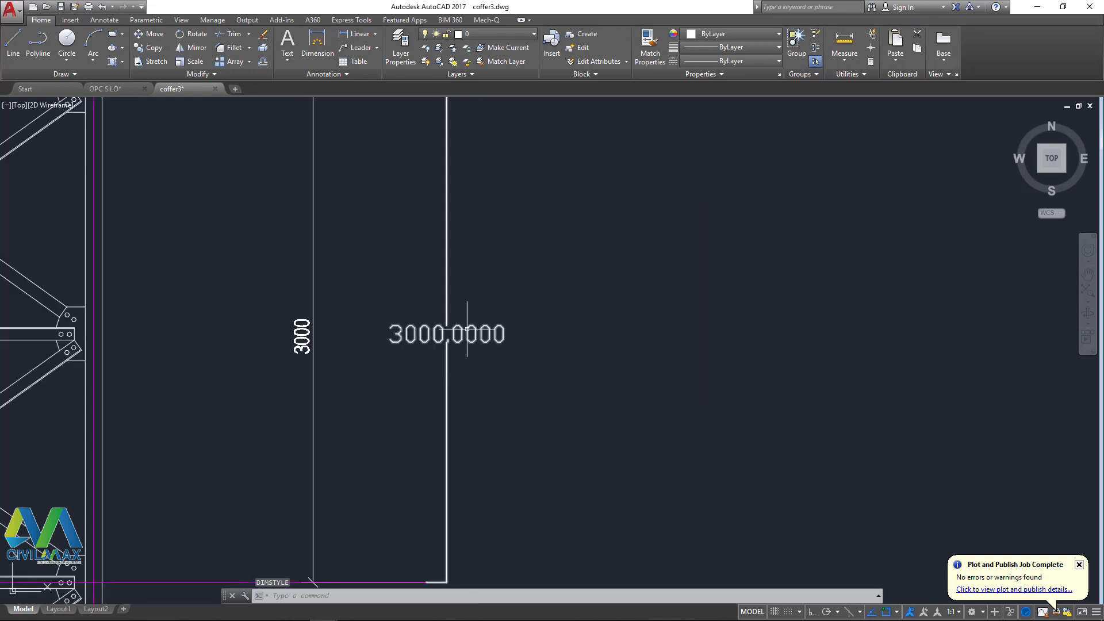
text(d)
key(Return)
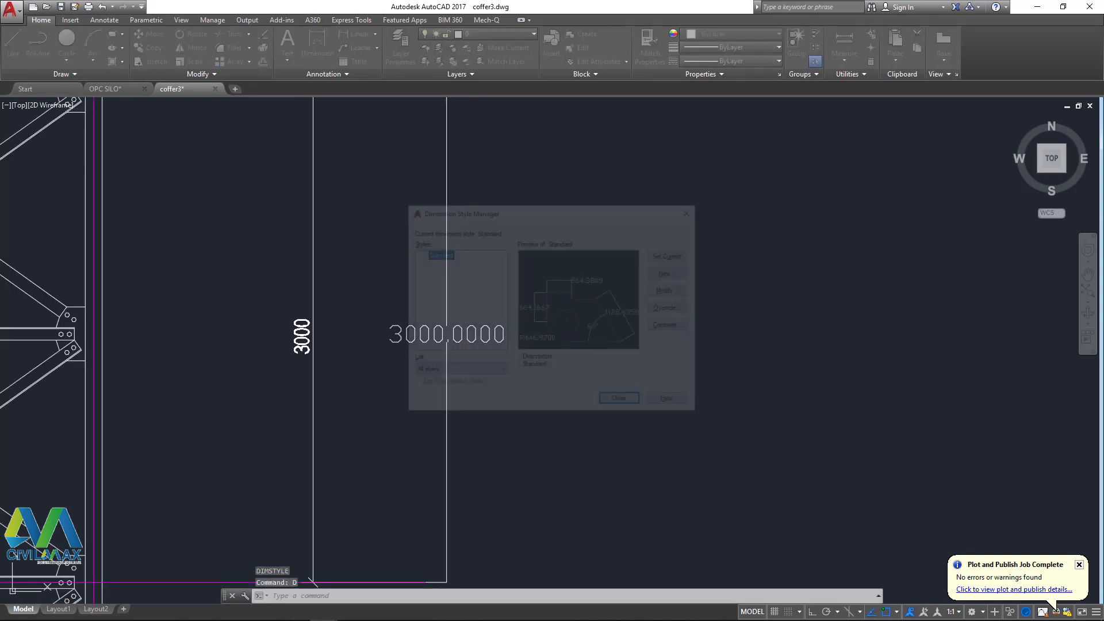
click(672, 290)
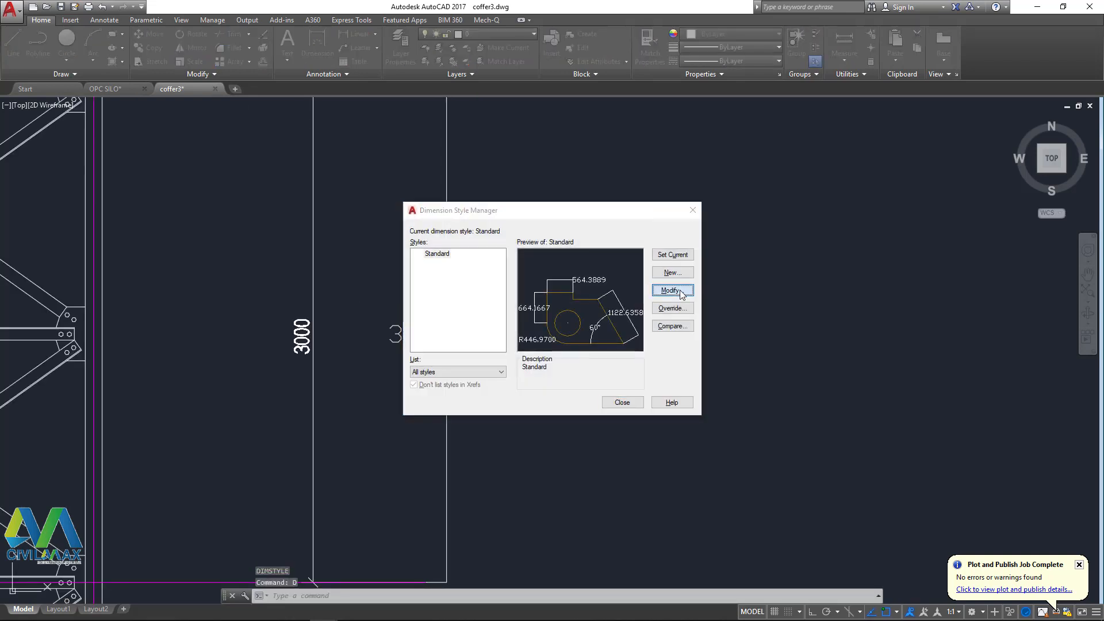
click(557, 191)
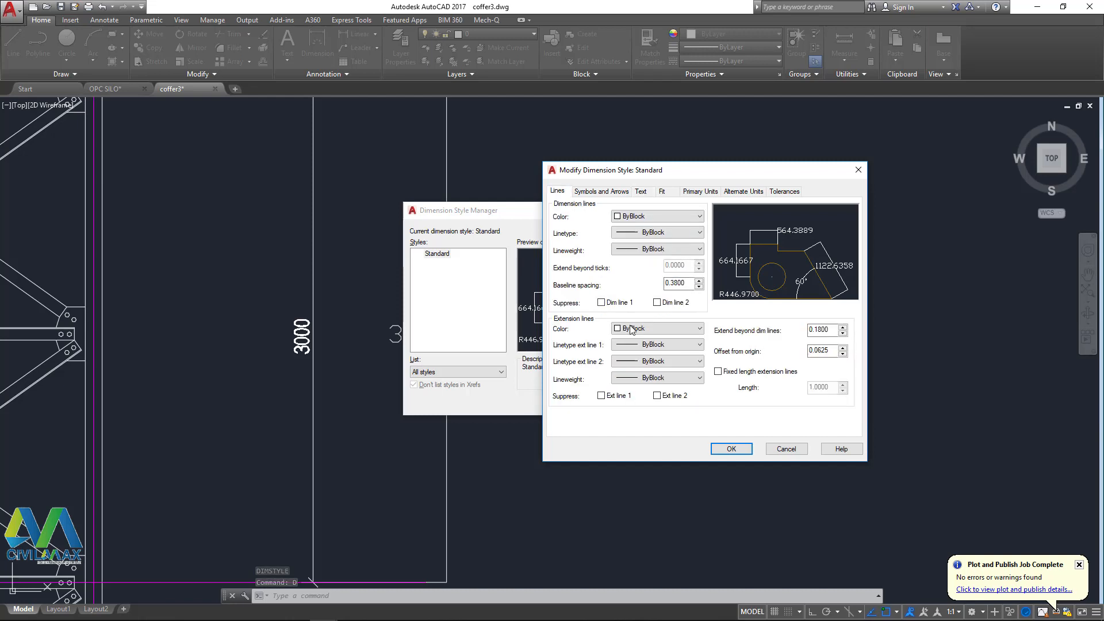
drag(832, 351, 781, 363)
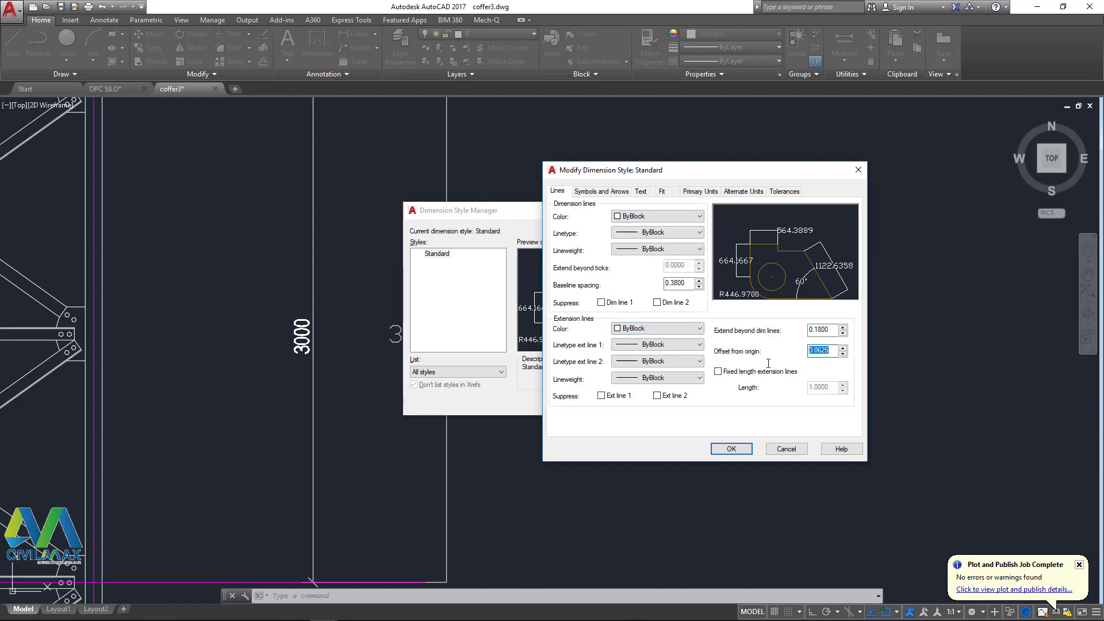
text(20)
key(shift+Tab)
text(20)
key(Tab)
drag(836, 330, 807, 353)
text(303)
- Set the dimension style's text height to 120
click(649, 197)
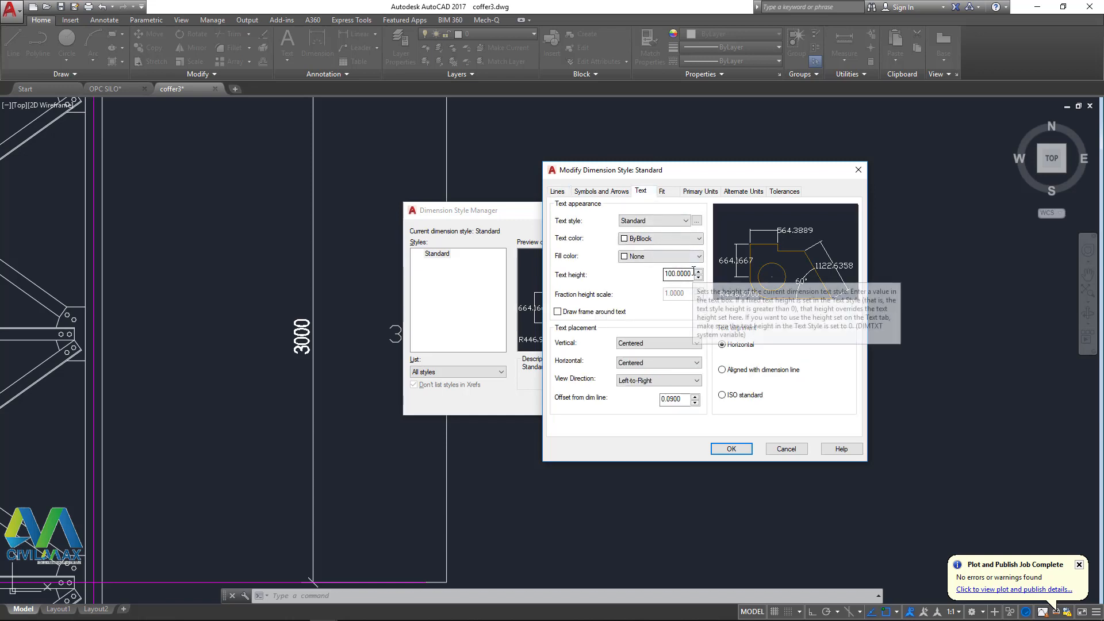
double_click(694, 274)
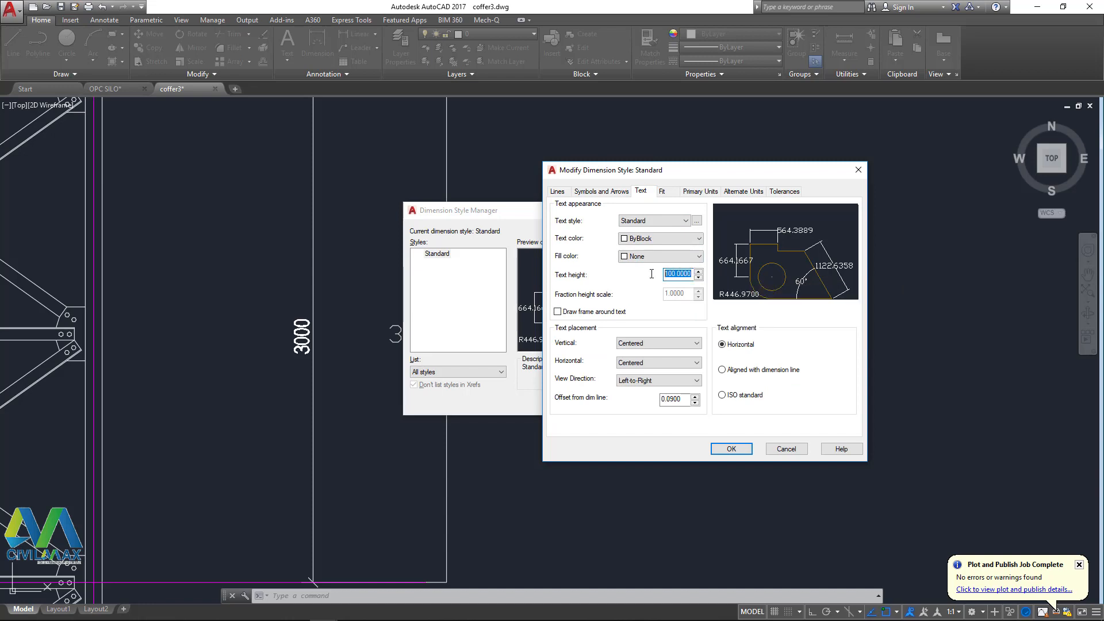
text(120)
- Set both dimension arrowheads to Oblique and make the dimension lines extend beyond the ticks
click(589, 193)
click(680, 226)
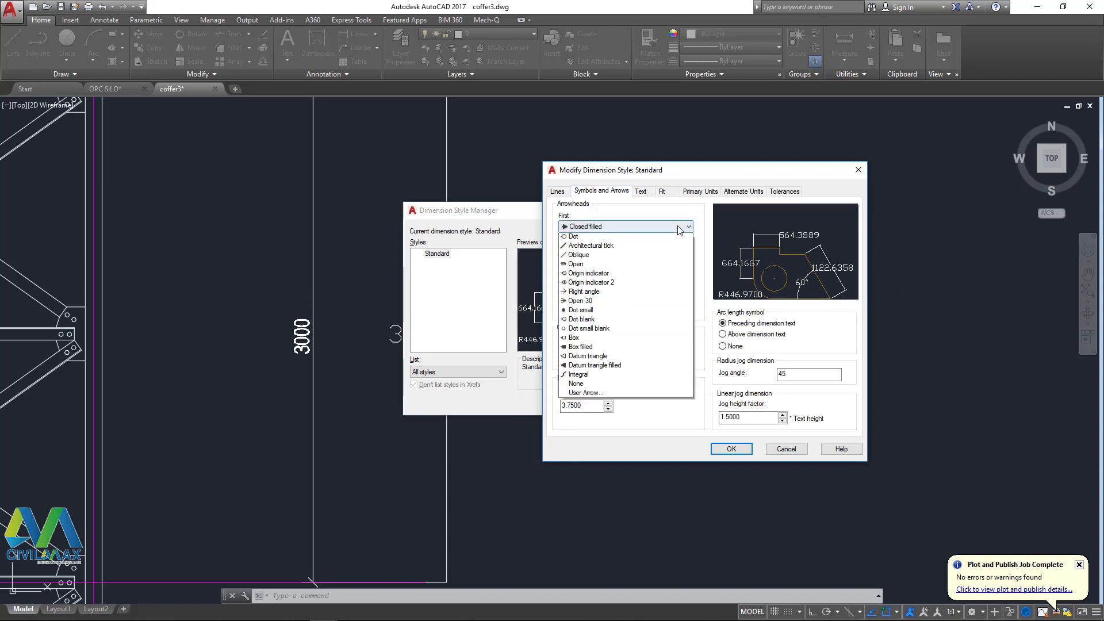
click(608, 284)
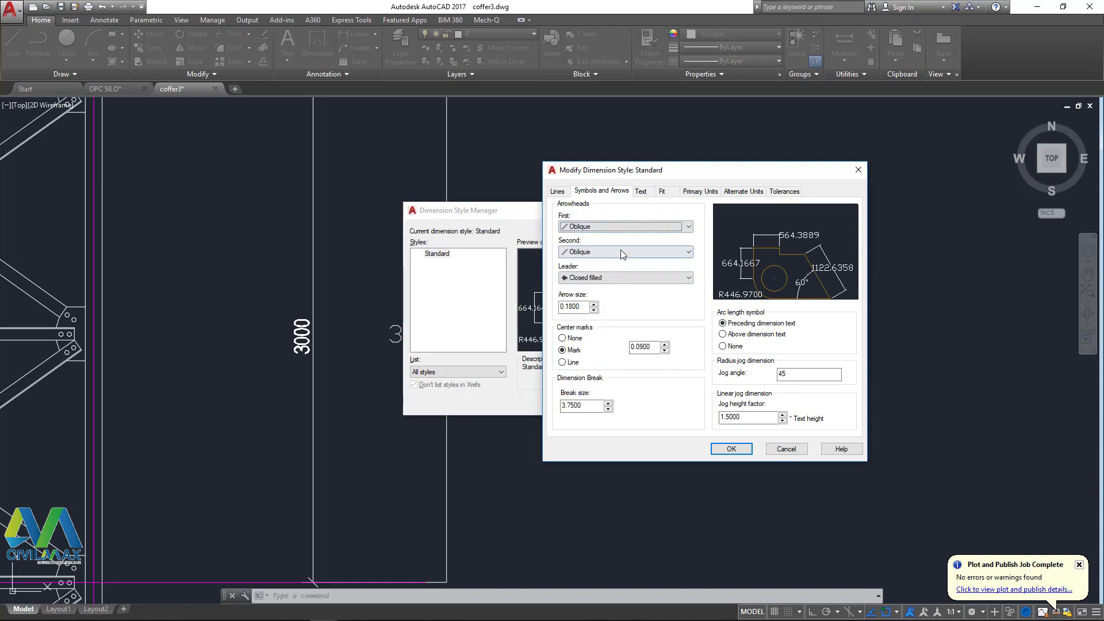
click(556, 193)
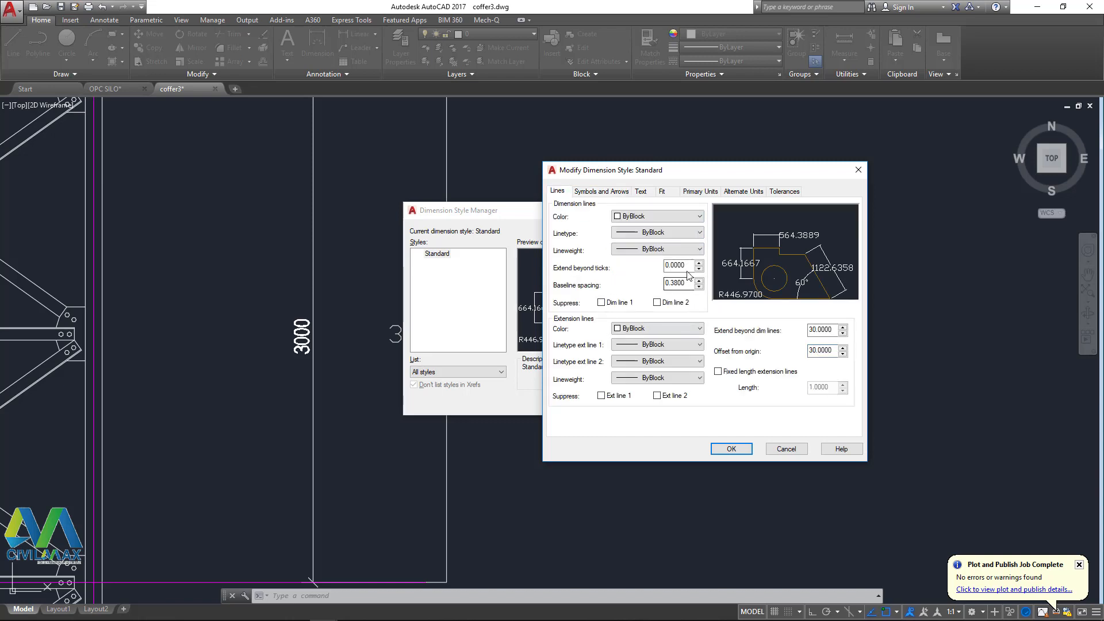
drag(686, 268, 666, 266)
- Align the dimension text with the dimension line, placed above it at an offset of 50, and apply the style changes
click(648, 192)
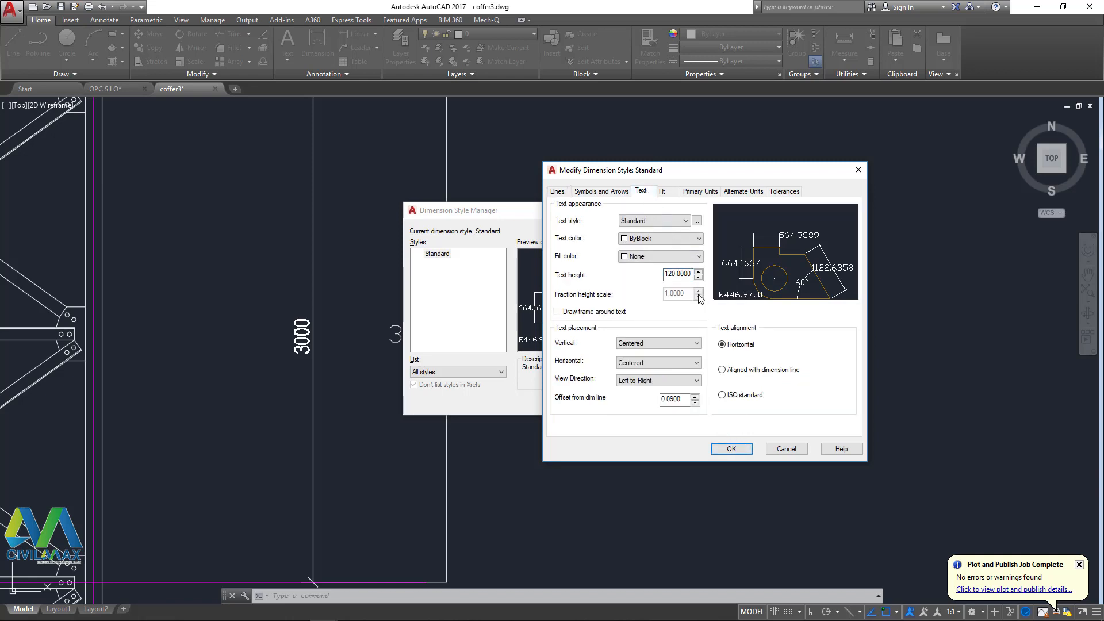
click(723, 369)
click(658, 343)
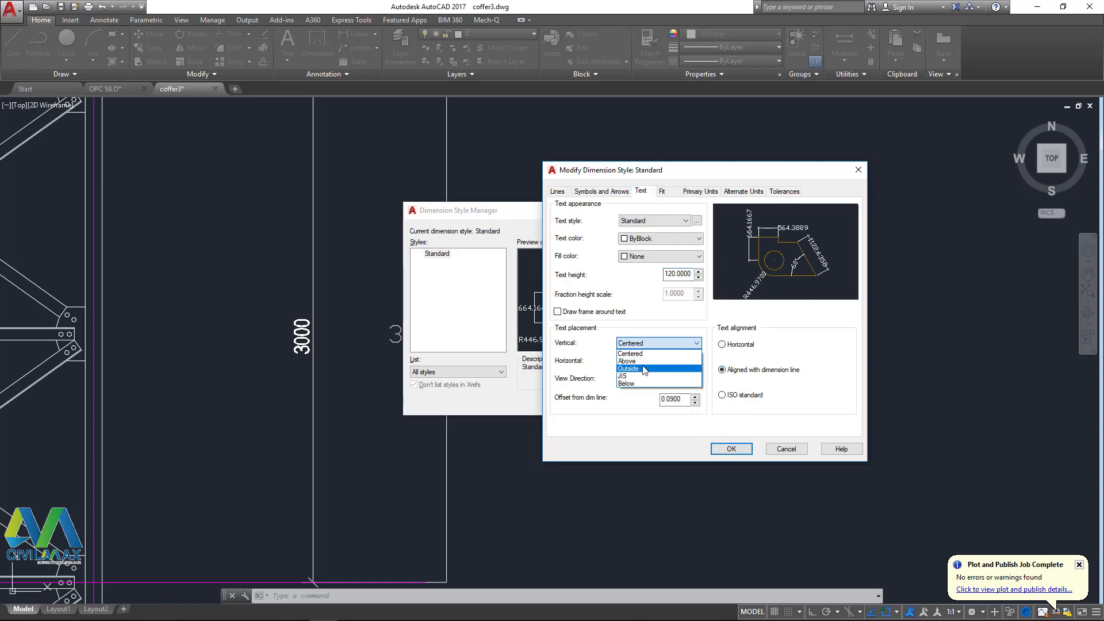
click(656, 361)
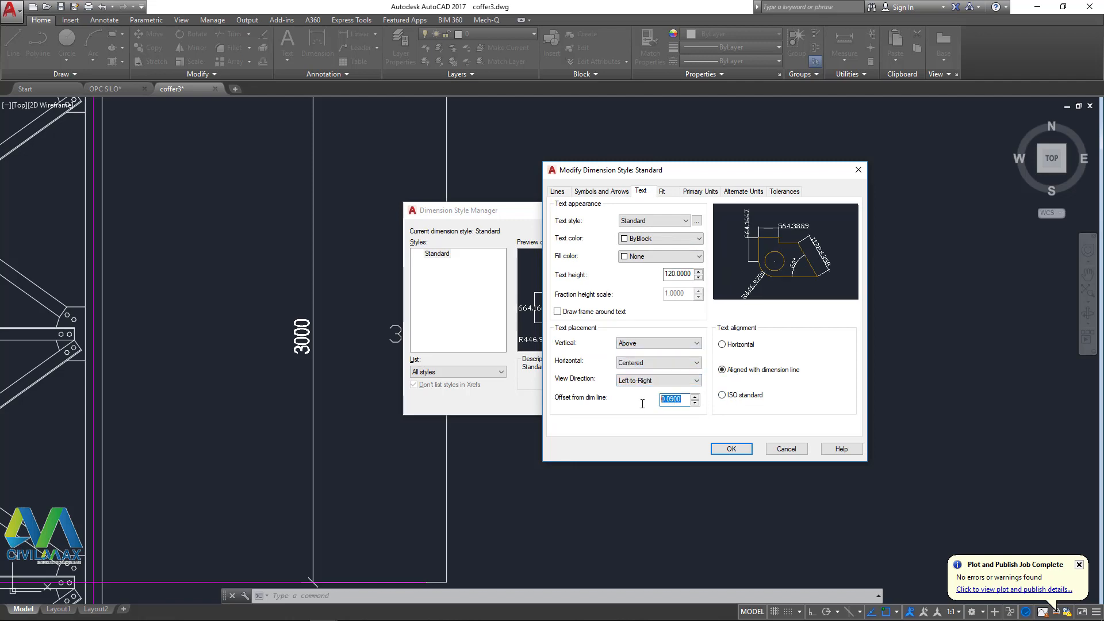
text(30)
click(689, 274)
click(730, 448)
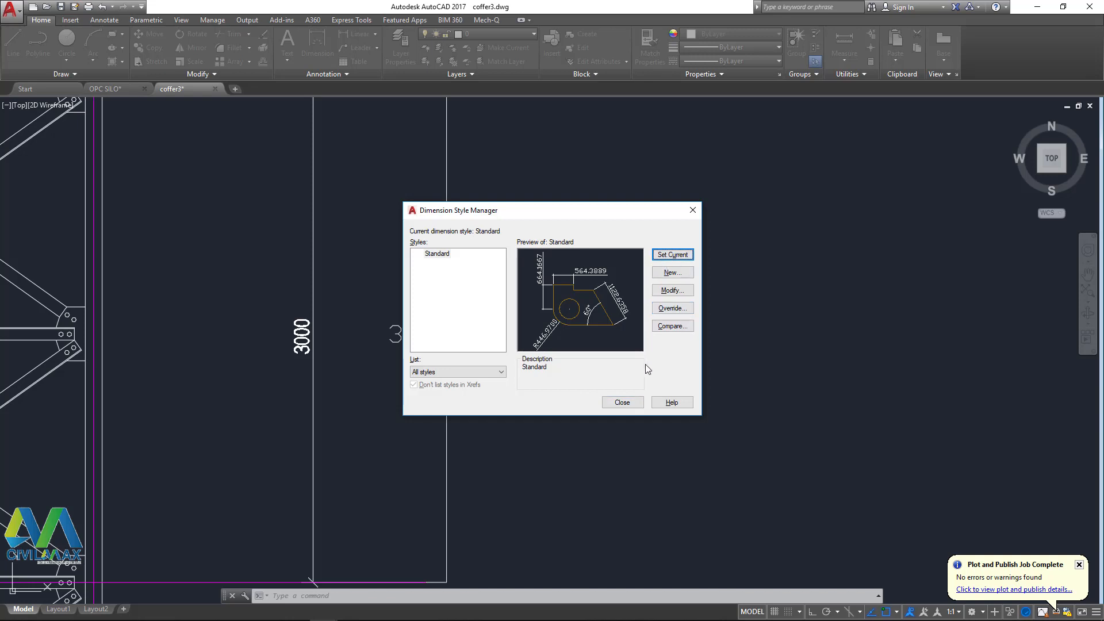
click(622, 403)
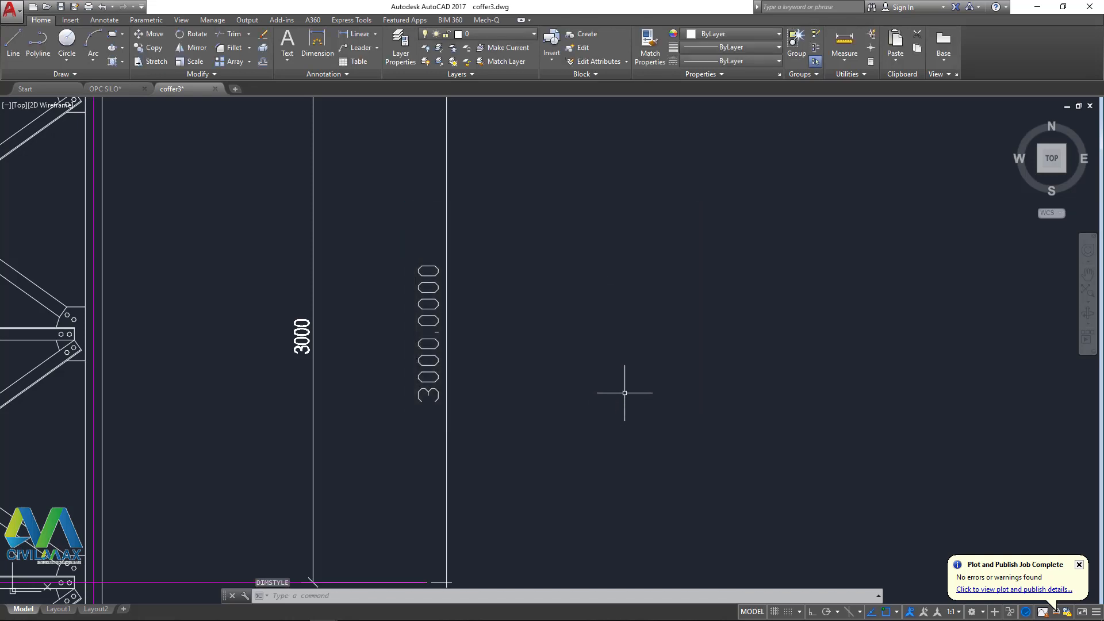
- Reopen the Standard dimension style for modification and set its text style to ARIAL
scroll(428, 378, up, 2)
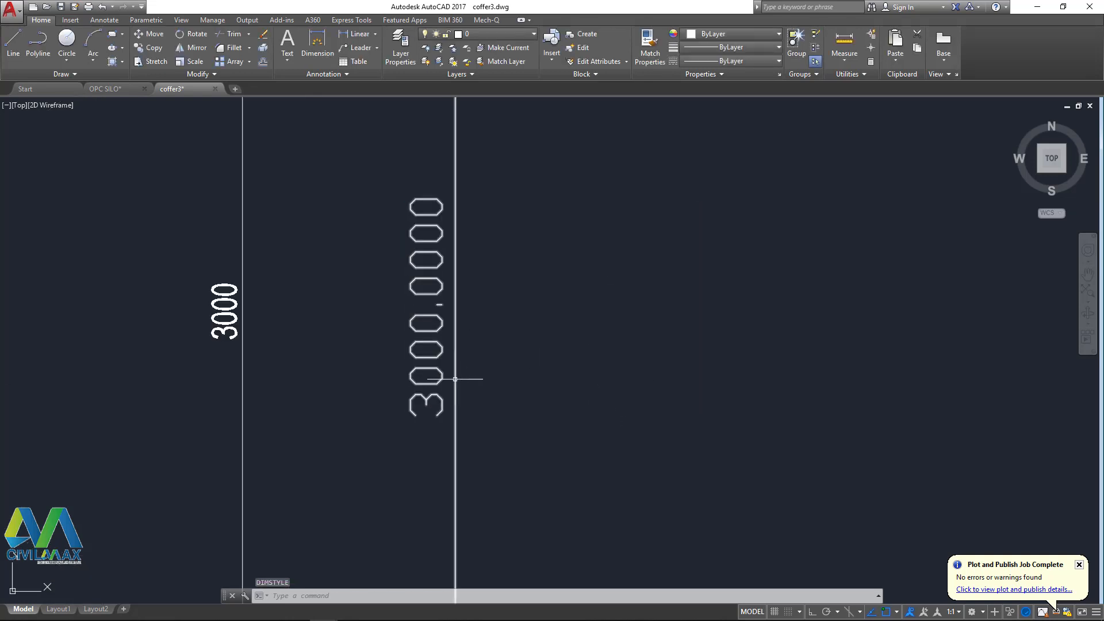
text(d)
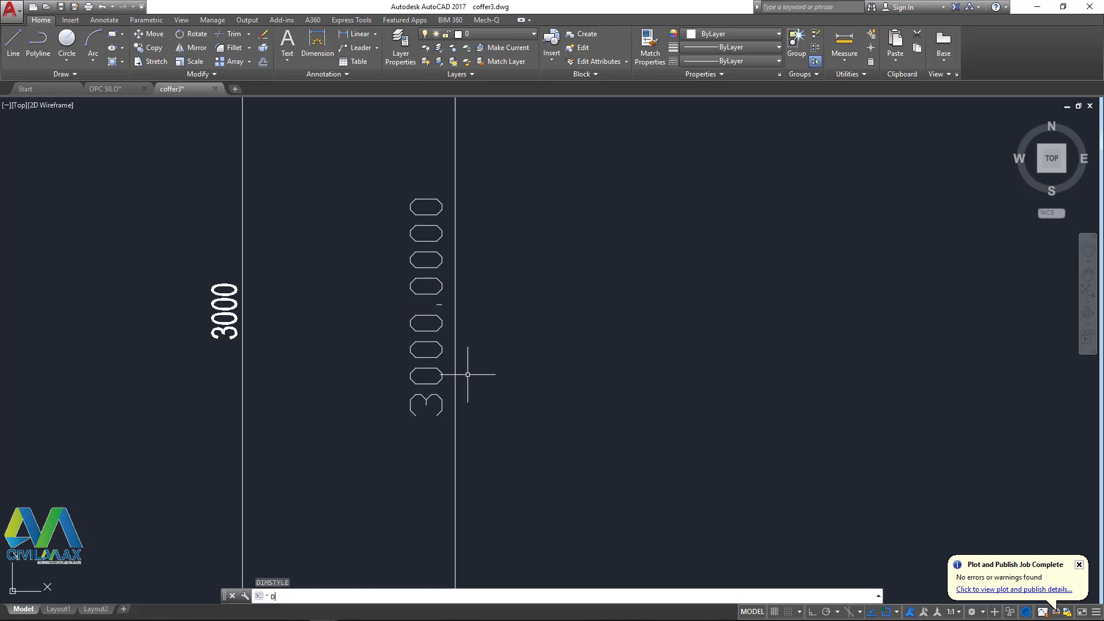
key(Return)
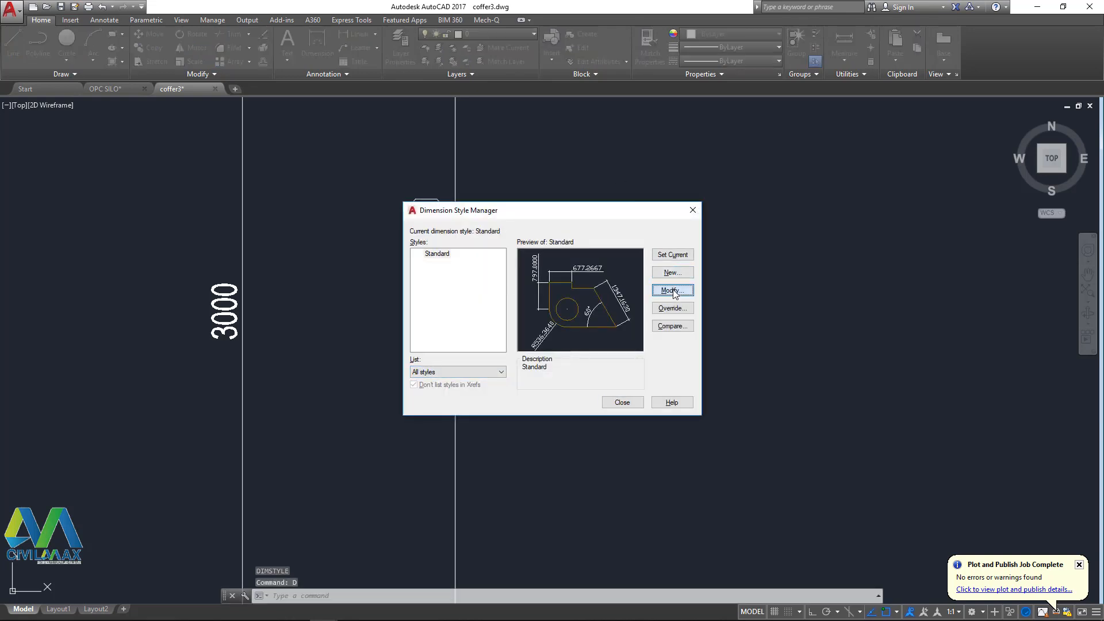
click(672, 291)
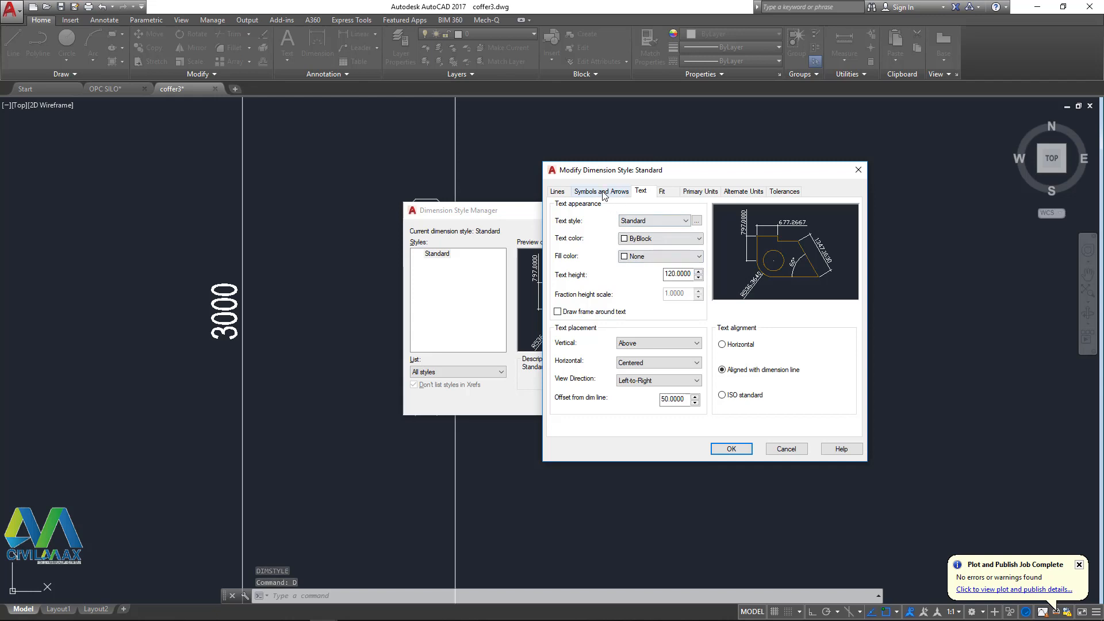
click(663, 221)
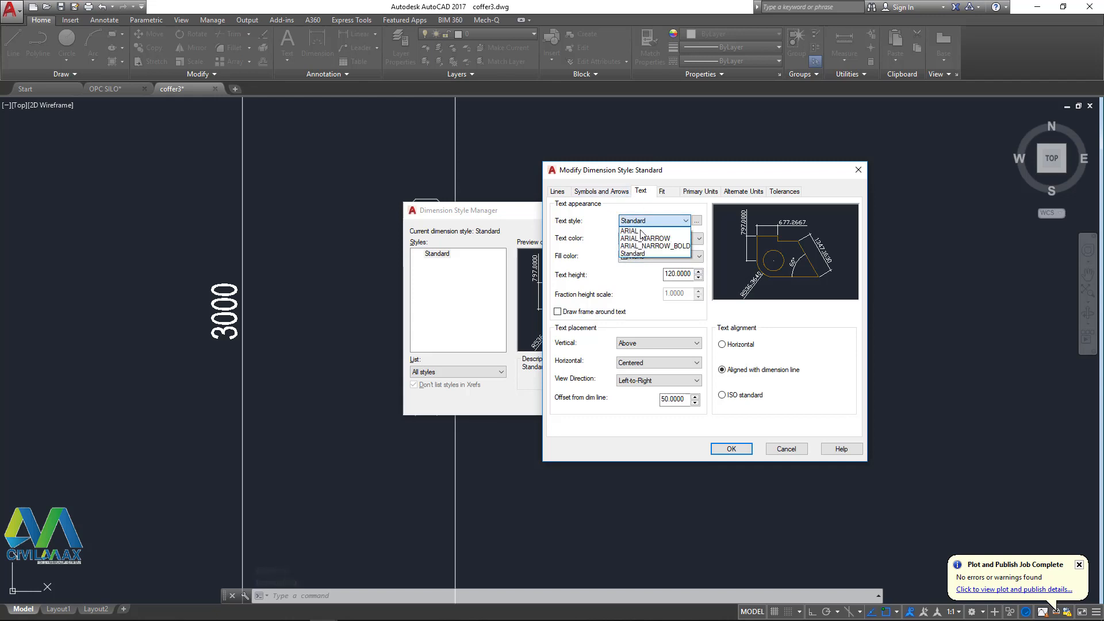
click(645, 234)
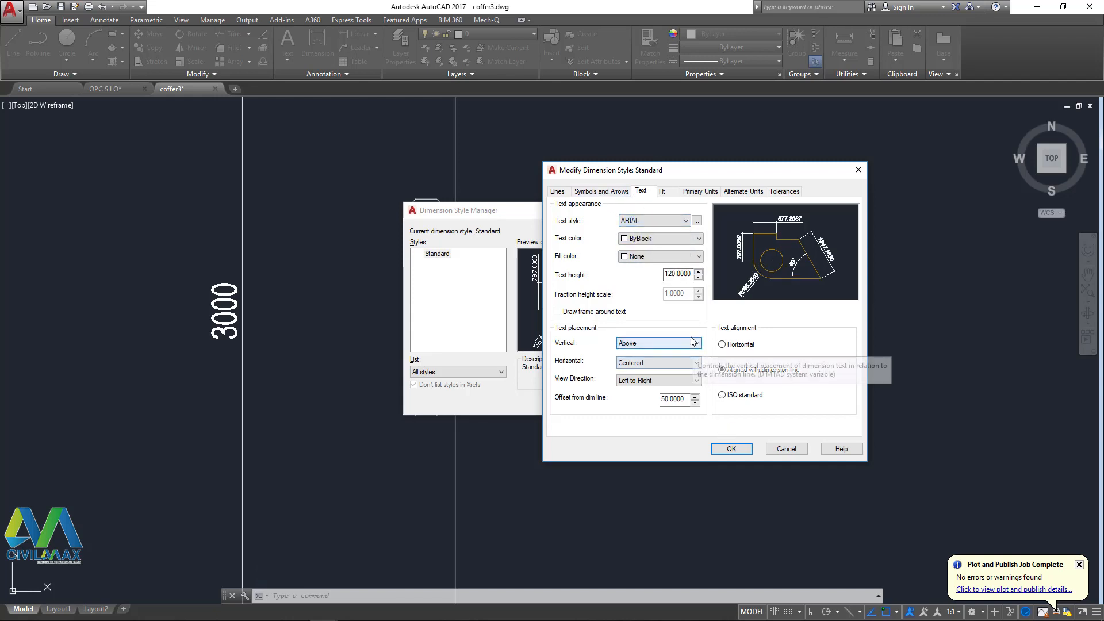
- Set the linear dimension precision to 0 with a period as decimal separator, apply the style as current and check the new 3000 dimension
click(697, 192)
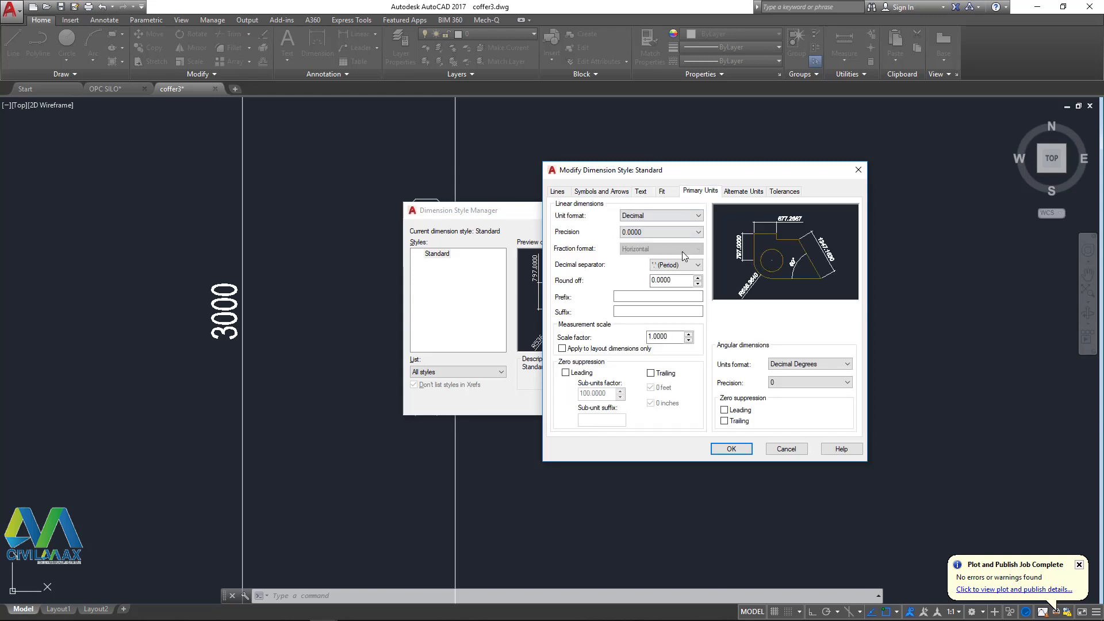
click(696, 268)
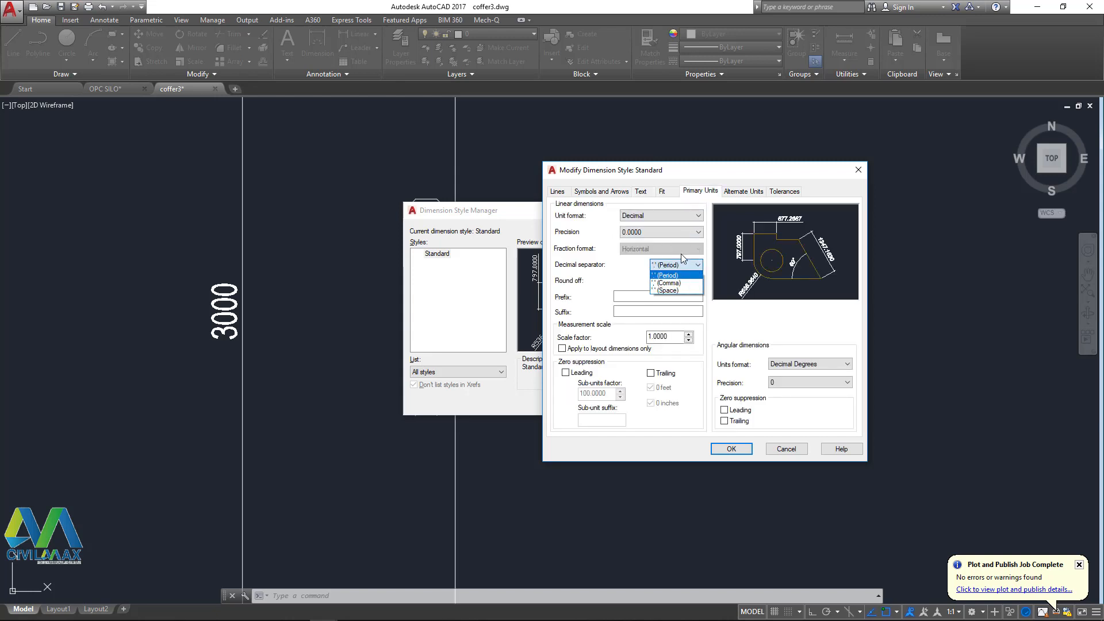
click(670, 276)
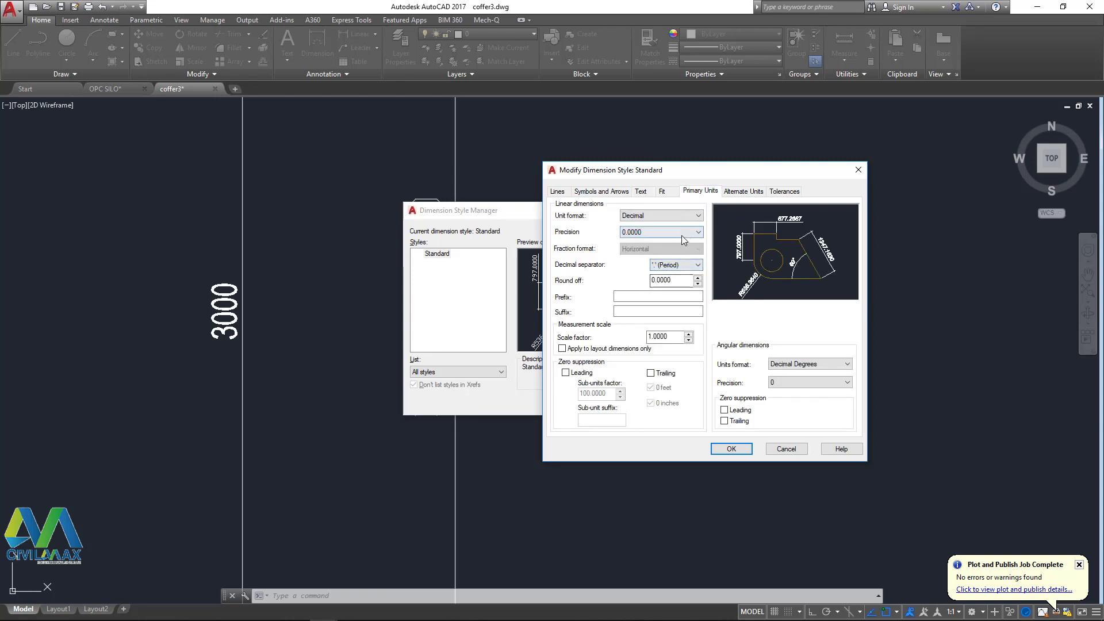
click(683, 234)
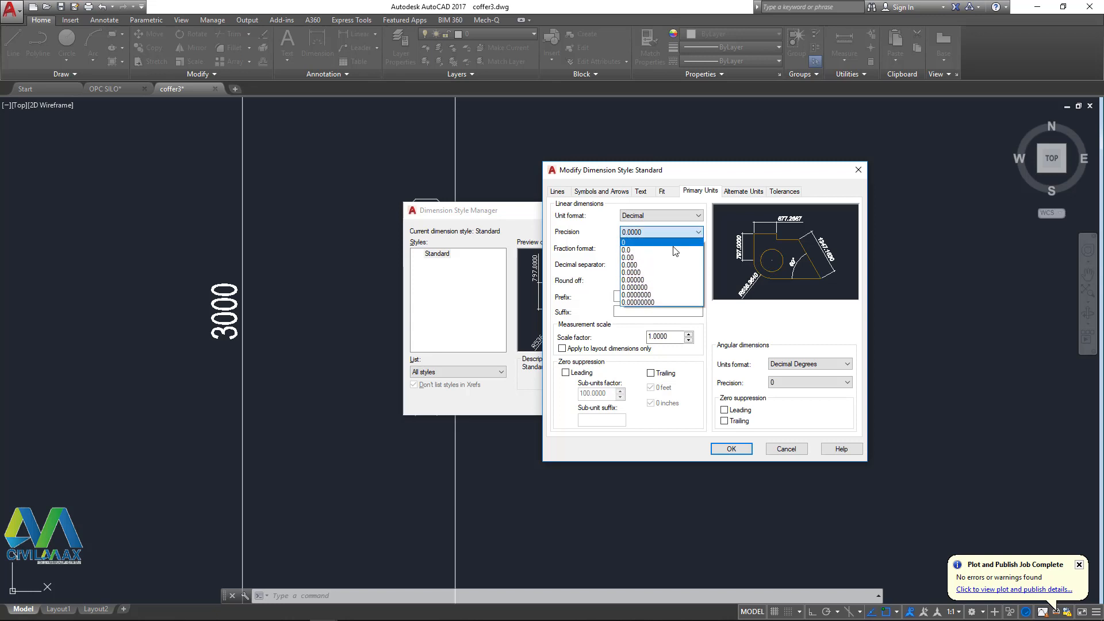
click(631, 243)
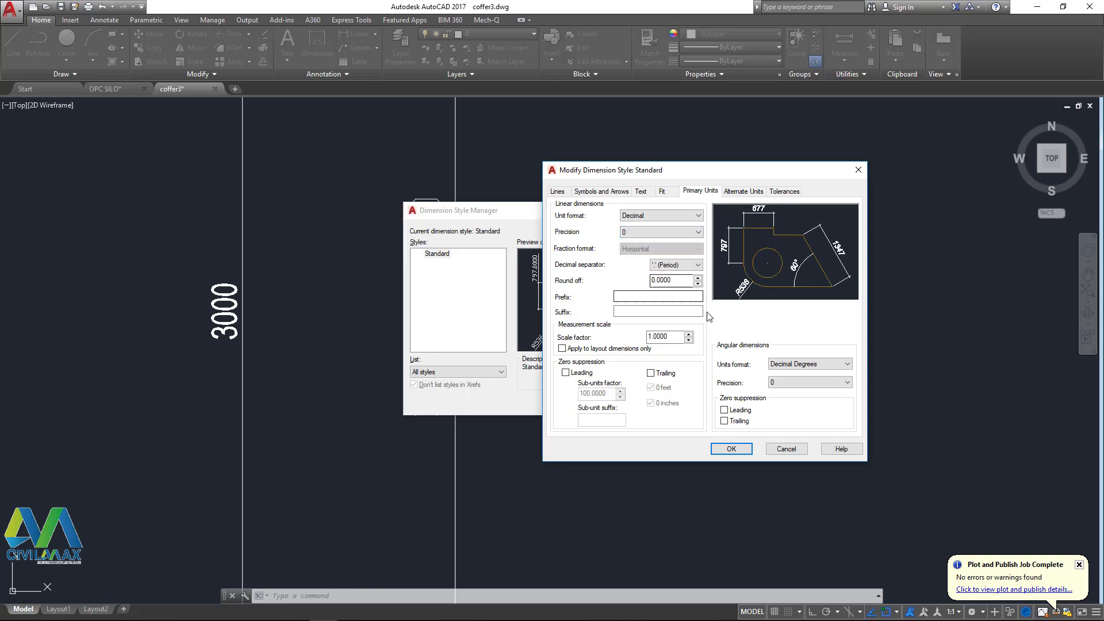
click(729, 452)
click(679, 256)
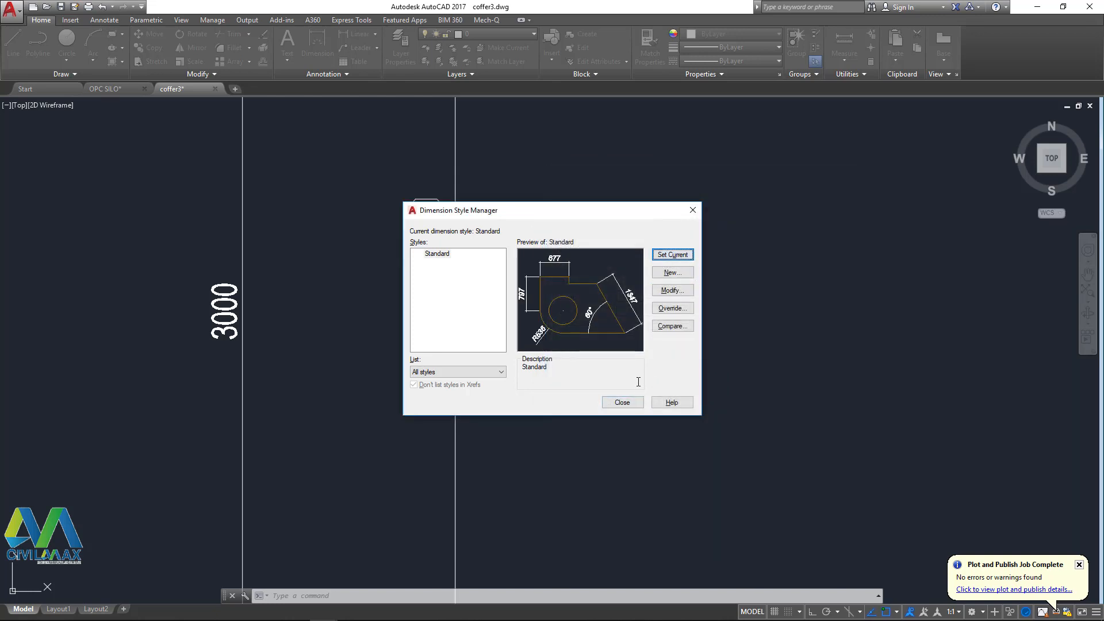
click(622, 402)
scroll(394, 327, up, 4)
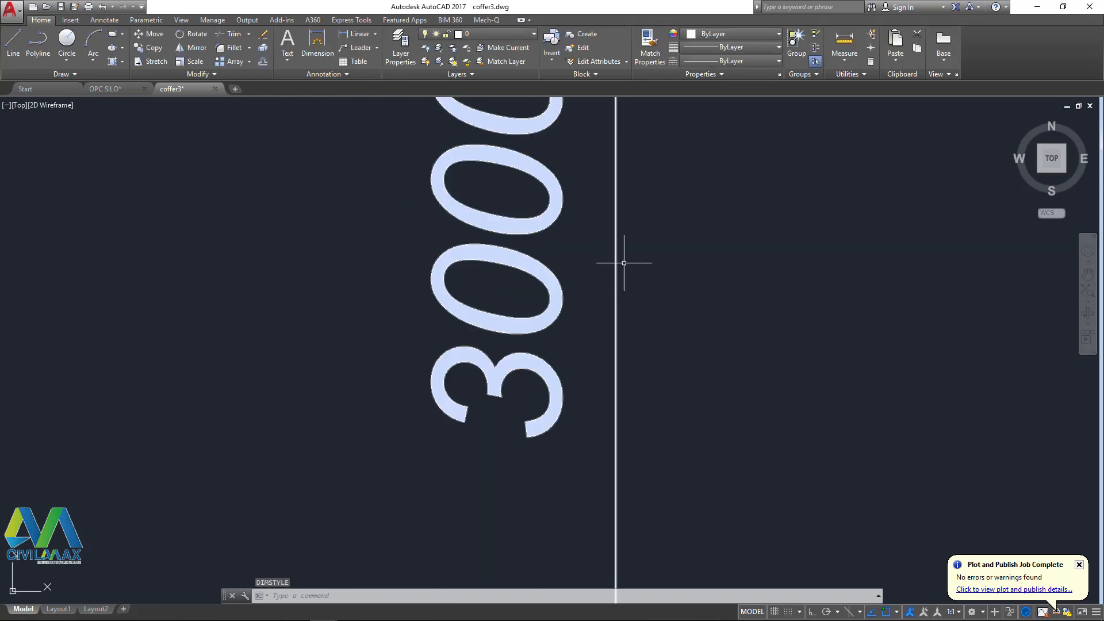
scroll(429, 350, down, 4)
scroll(429, 350, down, 3)
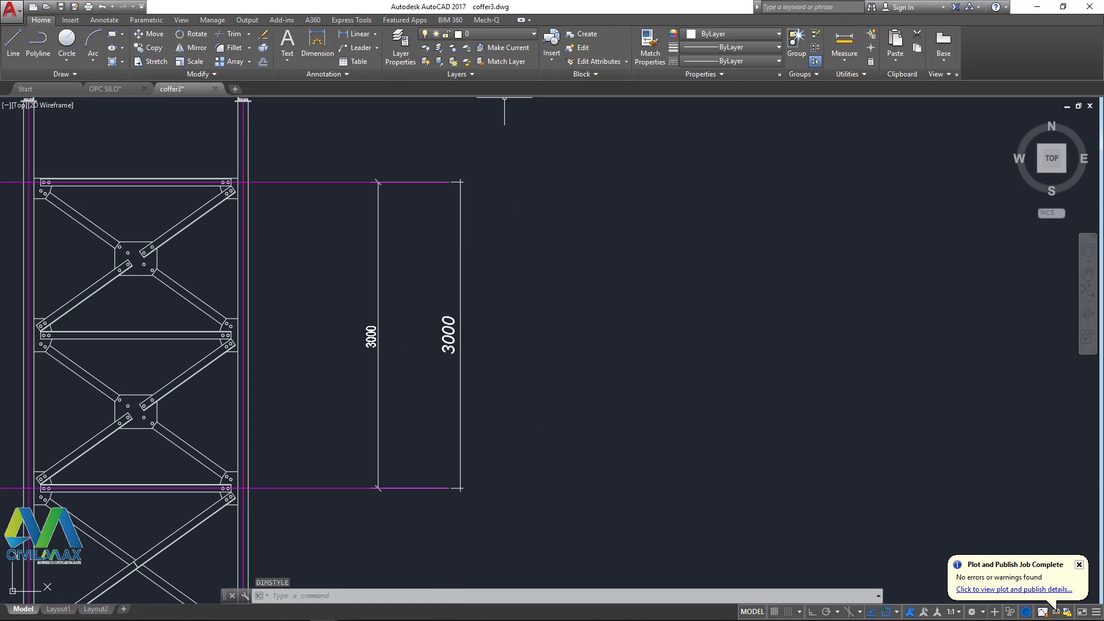
- Check the new dimension's text against the exported one, then review the Standard dimension style's text settings, keeping ARIAL as text style
scroll(448, 343, up, 5)
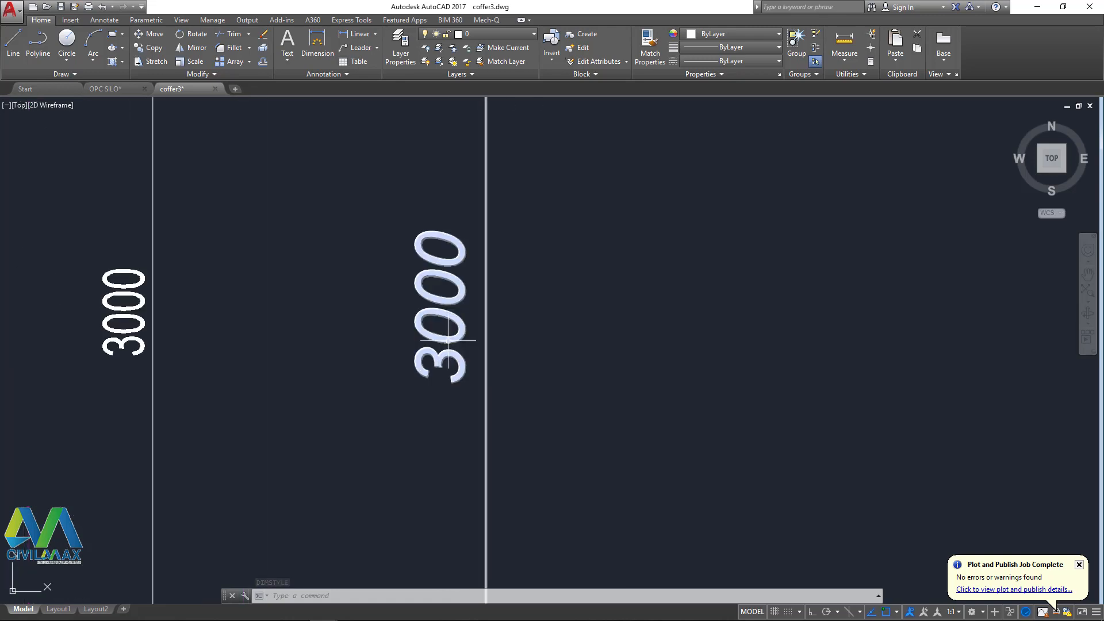
text(D)
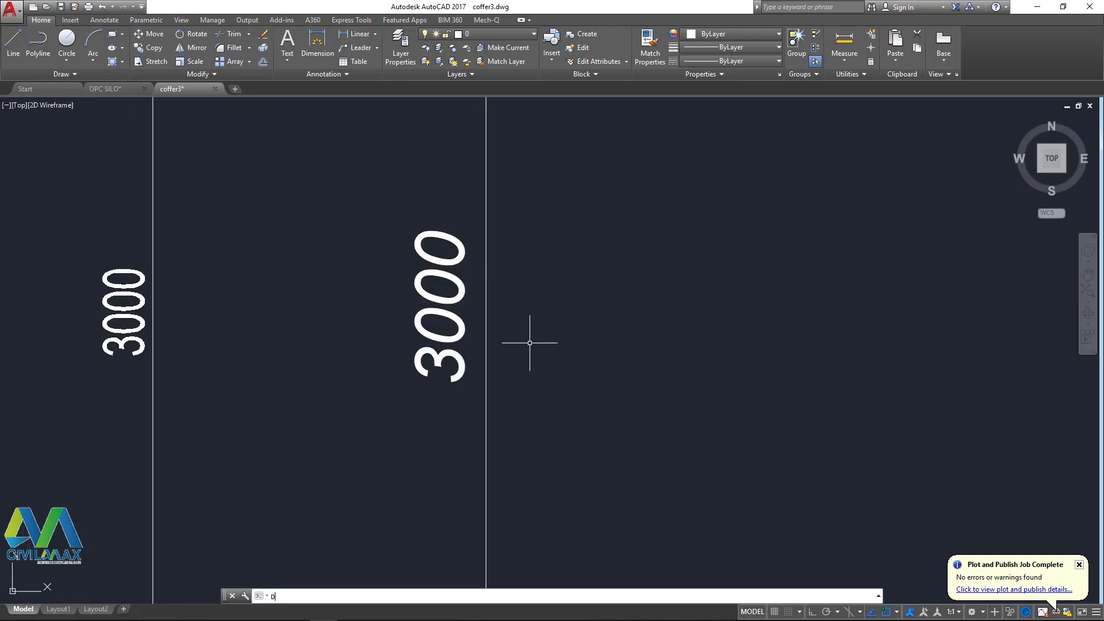
key(Return)
click(677, 287)
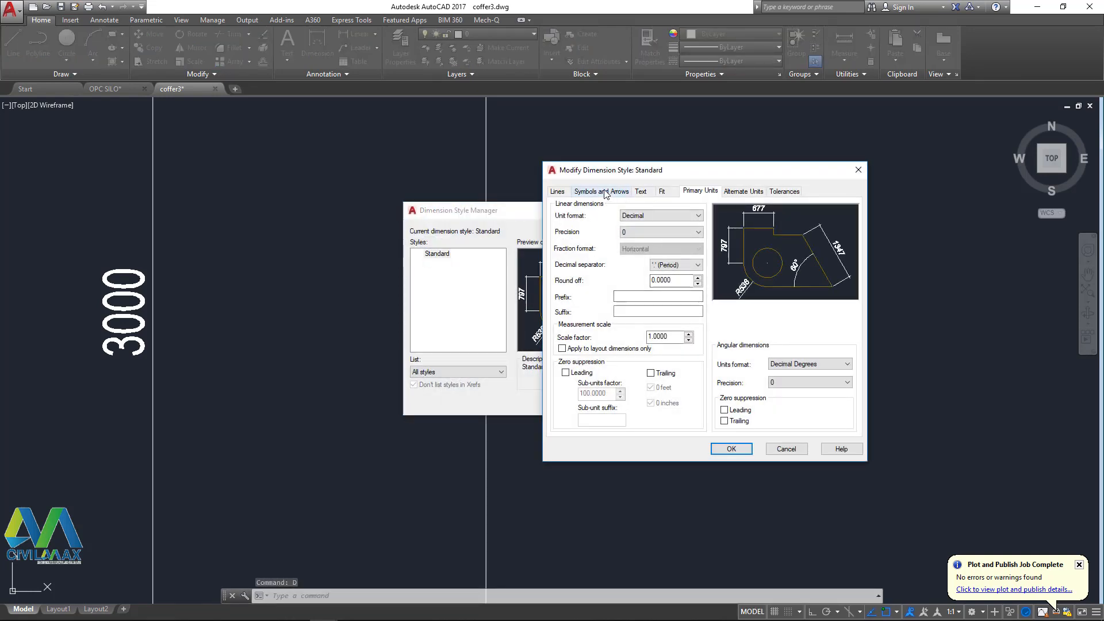
click(641, 191)
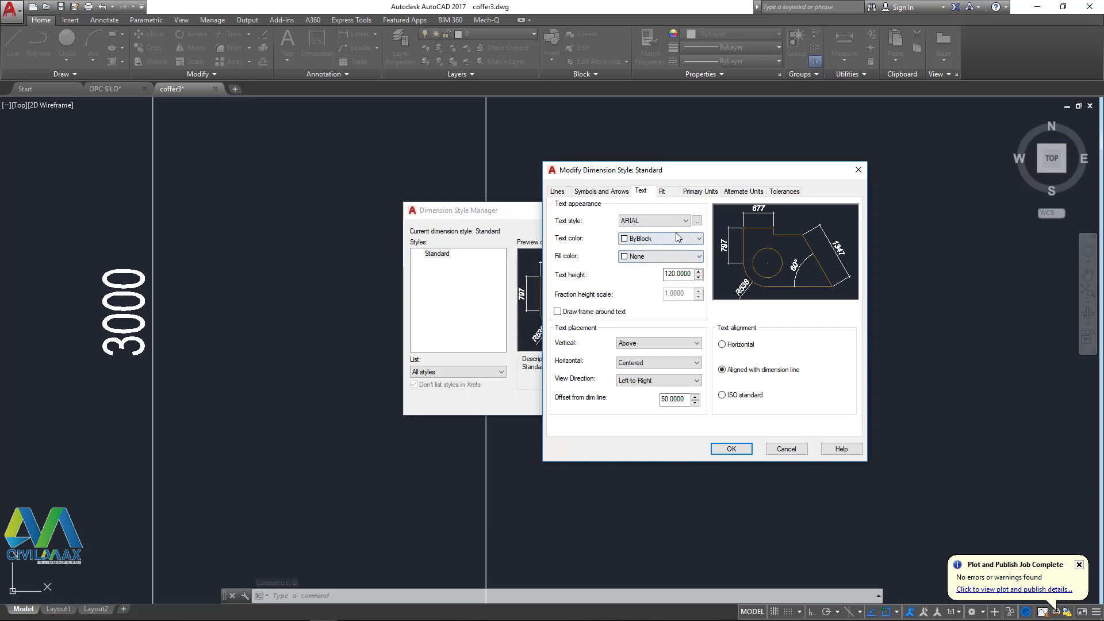
click(682, 222)
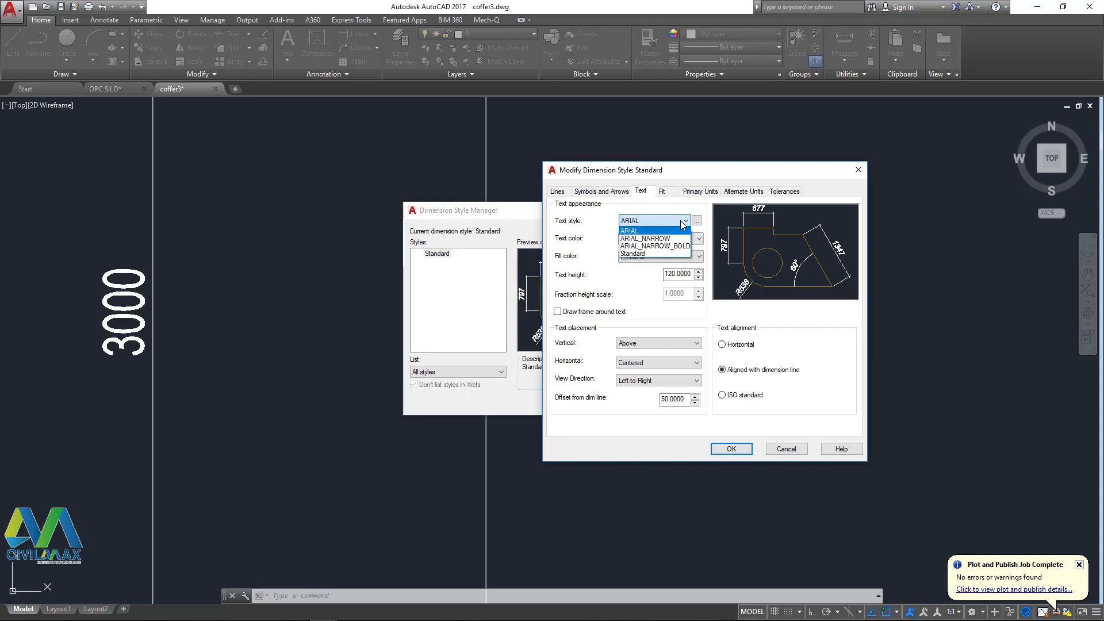
click(637, 231)
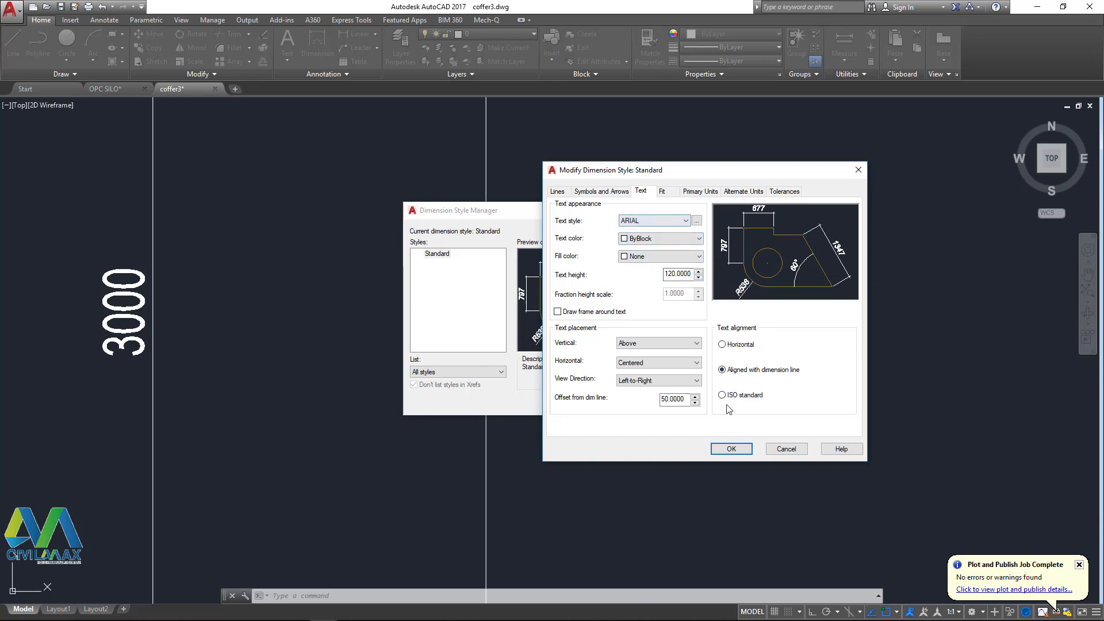
click(729, 449)
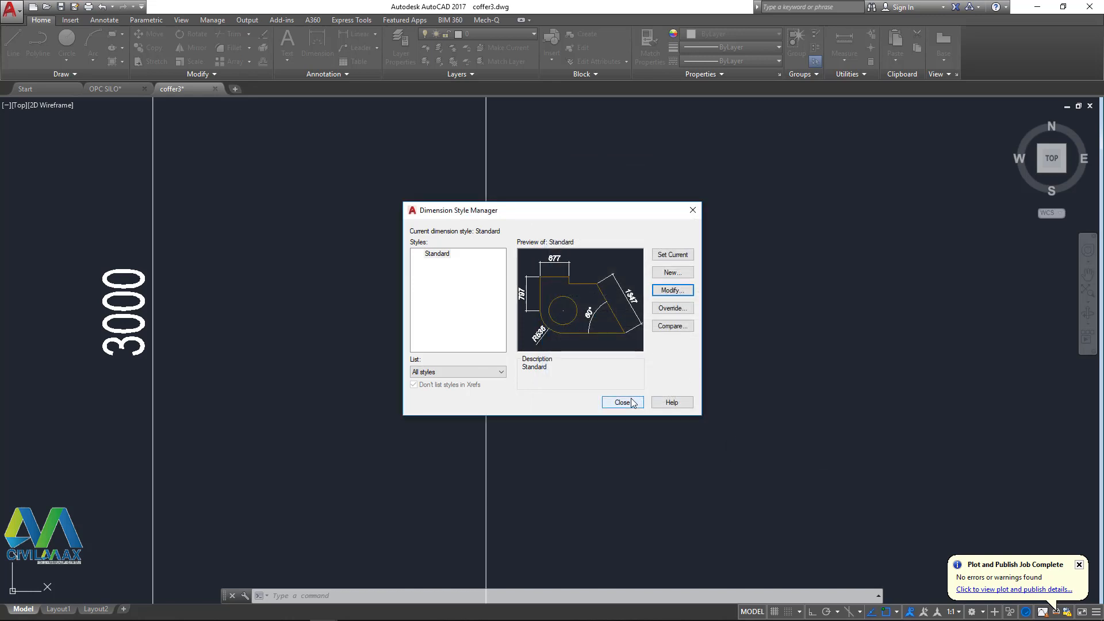
click(621, 402)
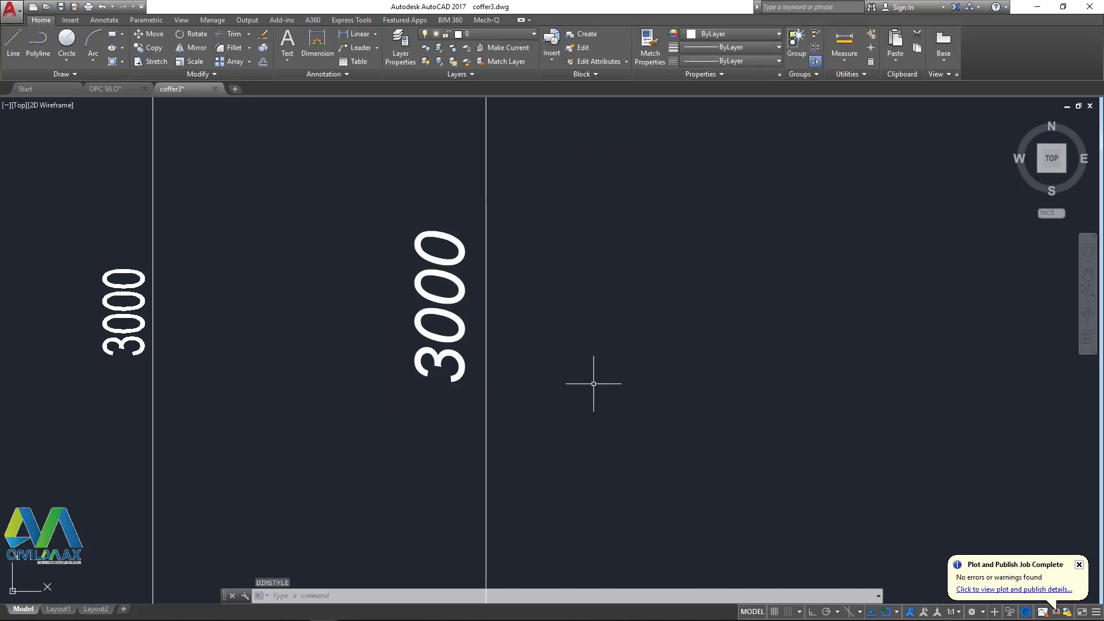
scroll(593, 382, down, 3)
scroll(494, 189, up, 5)
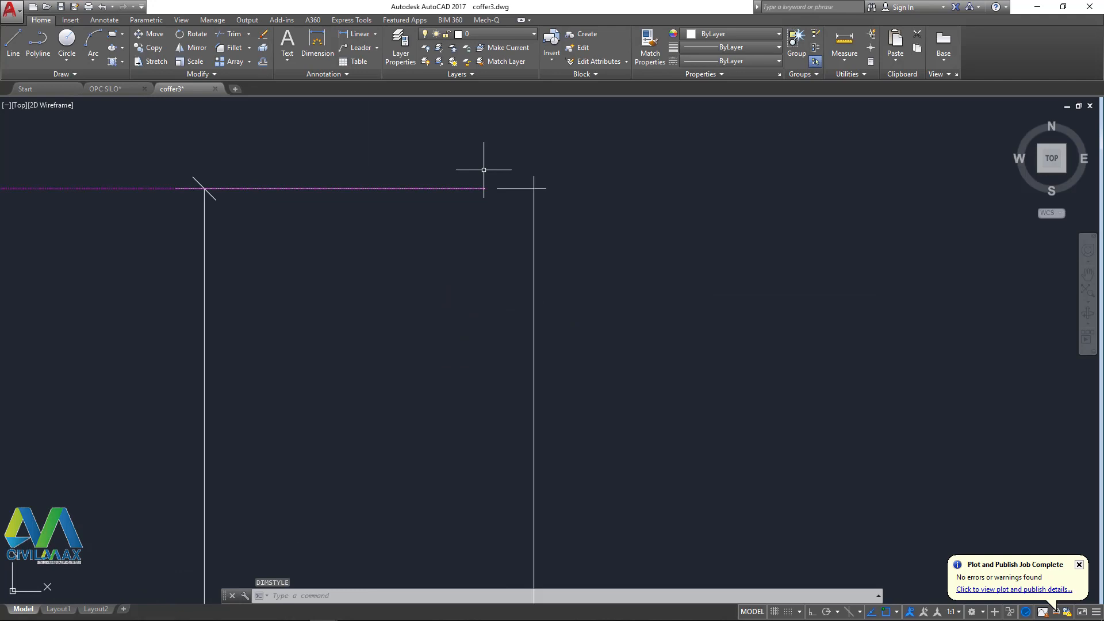
scroll(484, 169, down, 4)
scroll(486, 271, up, 4)
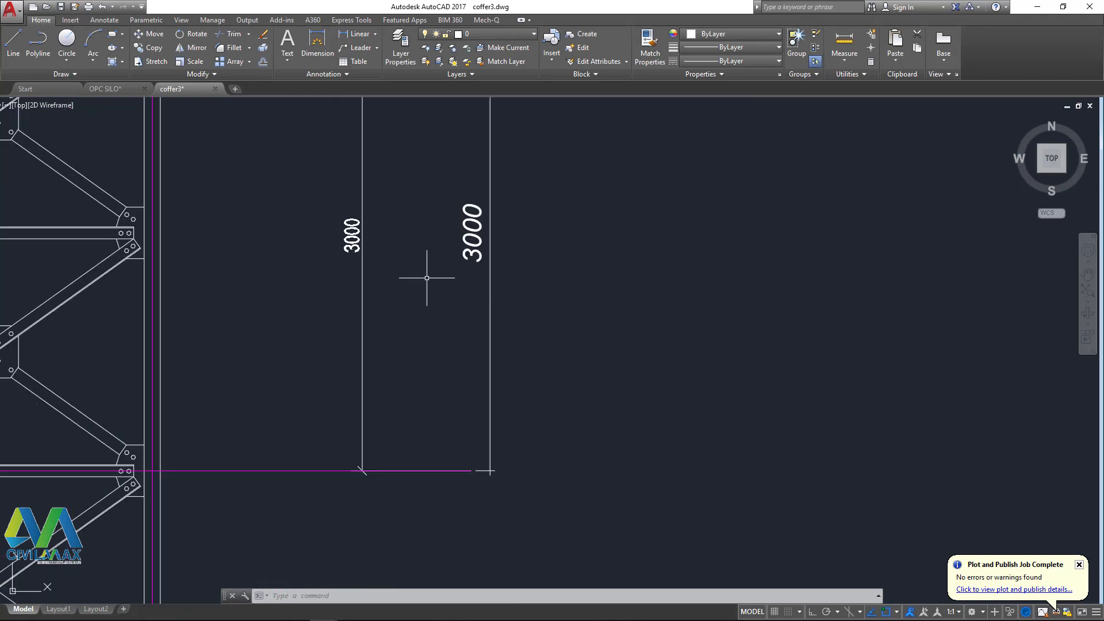
scroll(483, 290, down, 4)
click(328, 65)
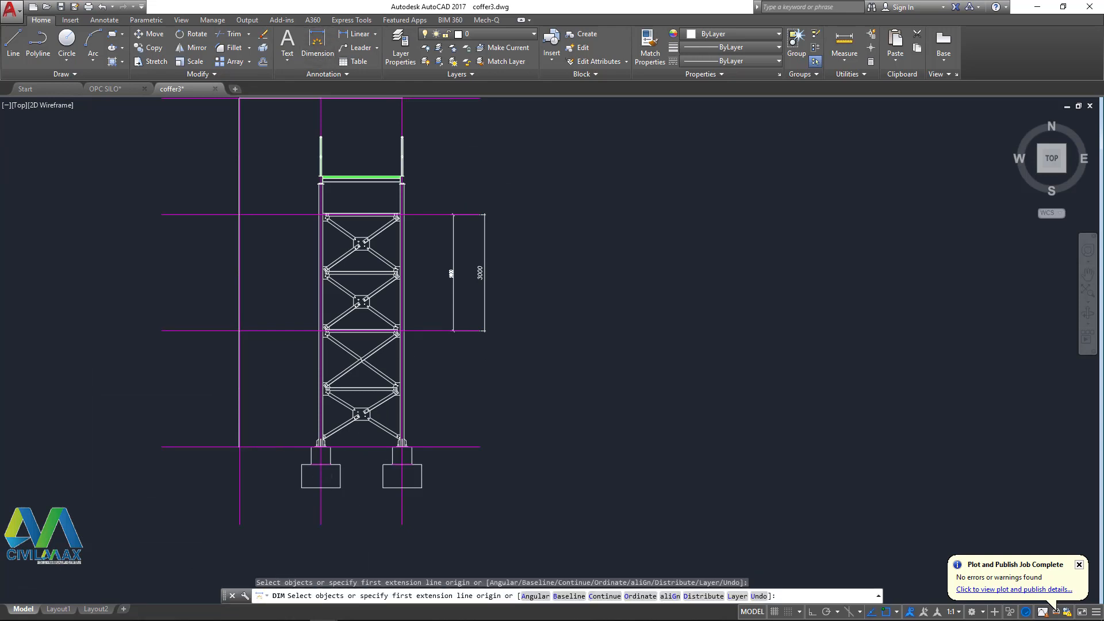
scroll(325, 500, up, 5)
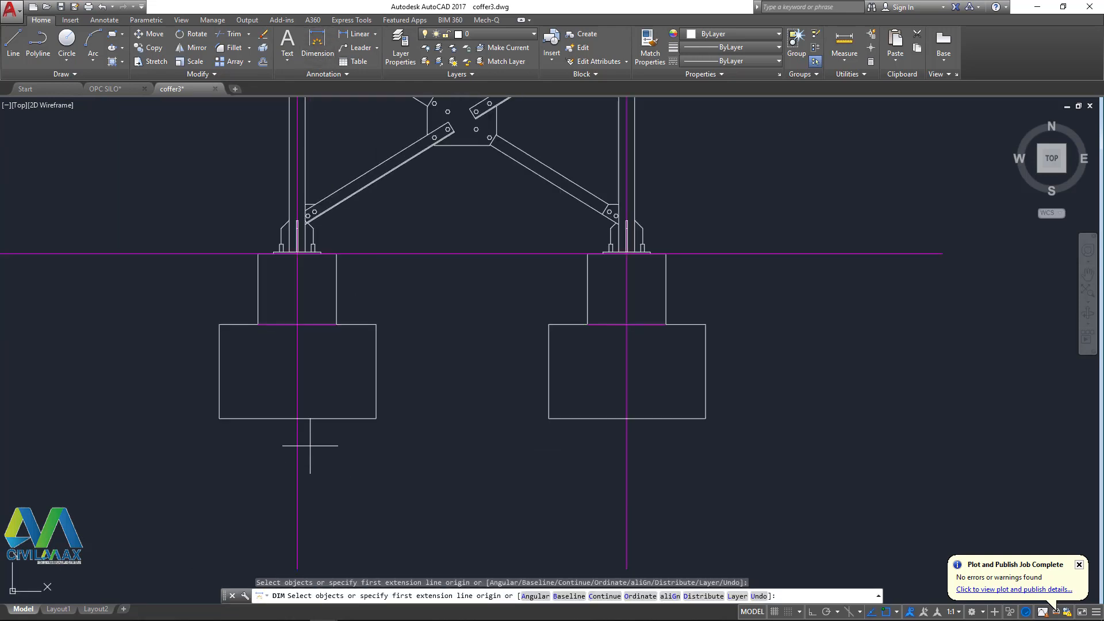
click(297, 419)
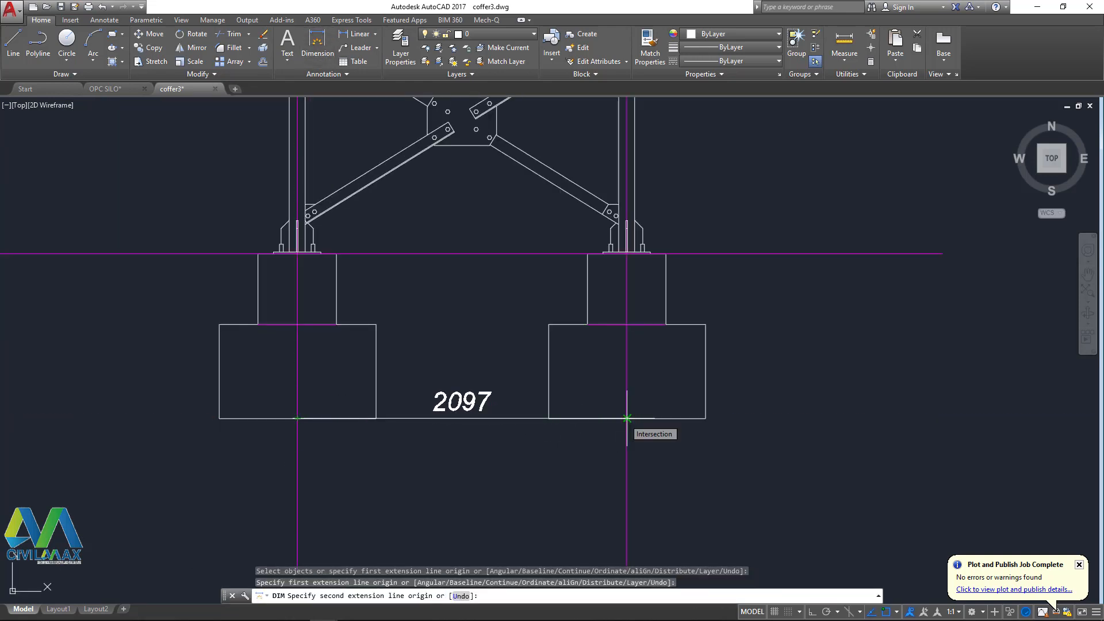
key(Escape)
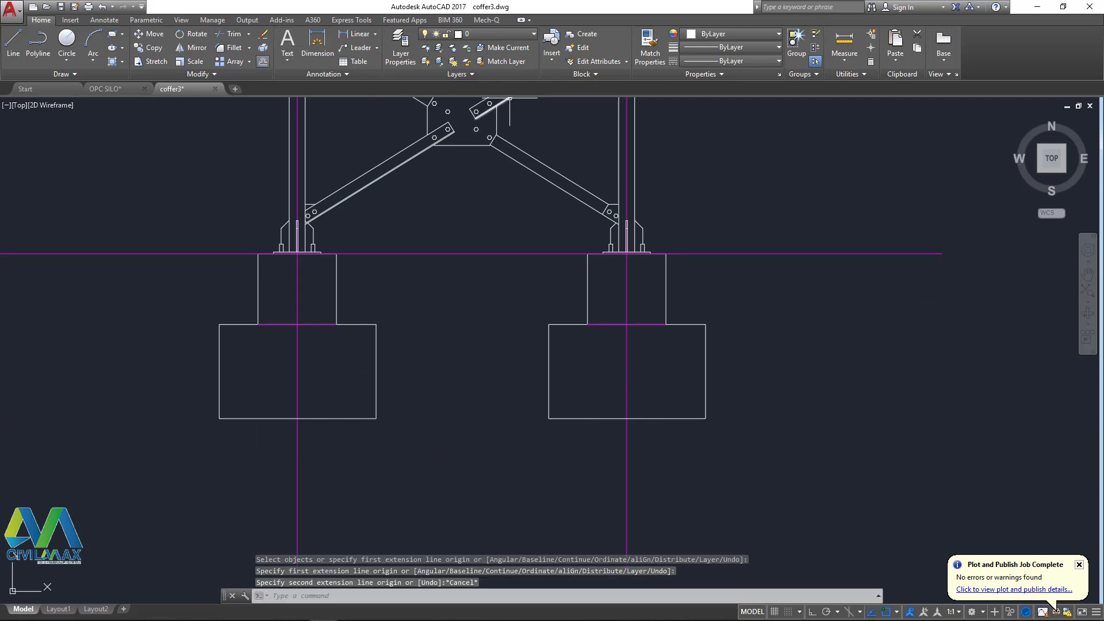
- Dimension the horizontal distance between the lower ends of the two column grid lines, placing the dimension just below the footings
click(326, 46)
scroll(406, 483, down, 4)
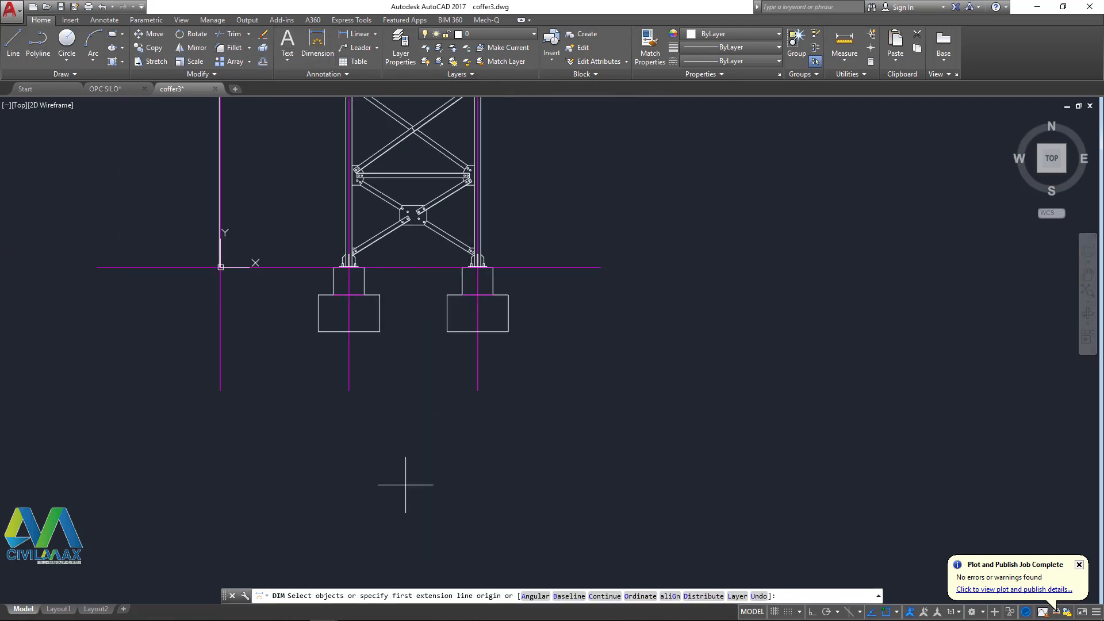
click(349, 390)
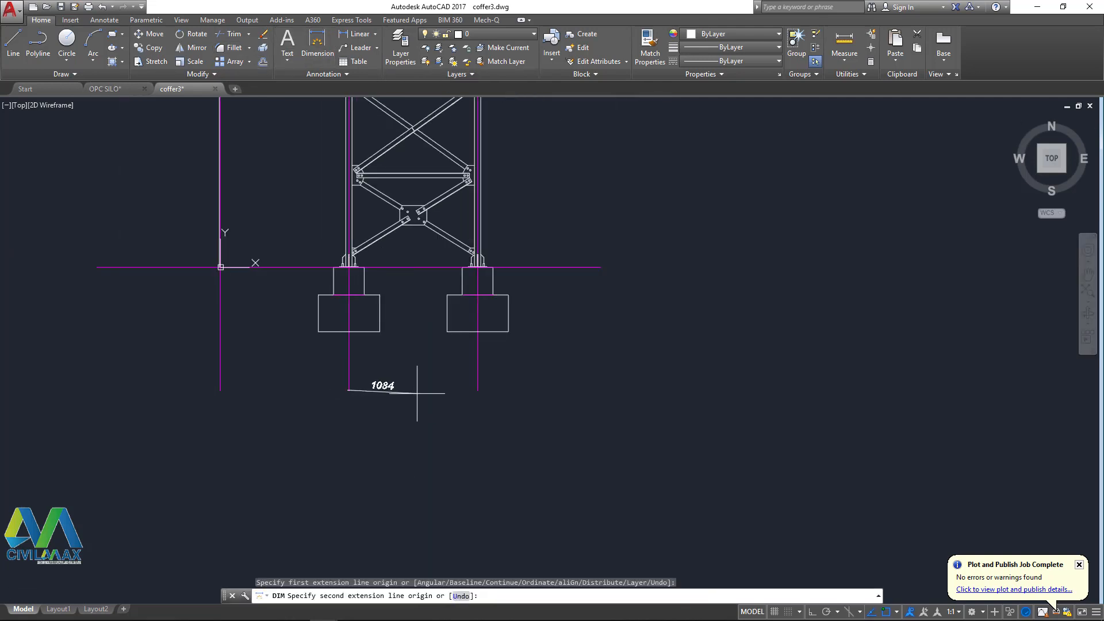
click(478, 391)
scroll(406, 369, up, 5)
click(426, 360)
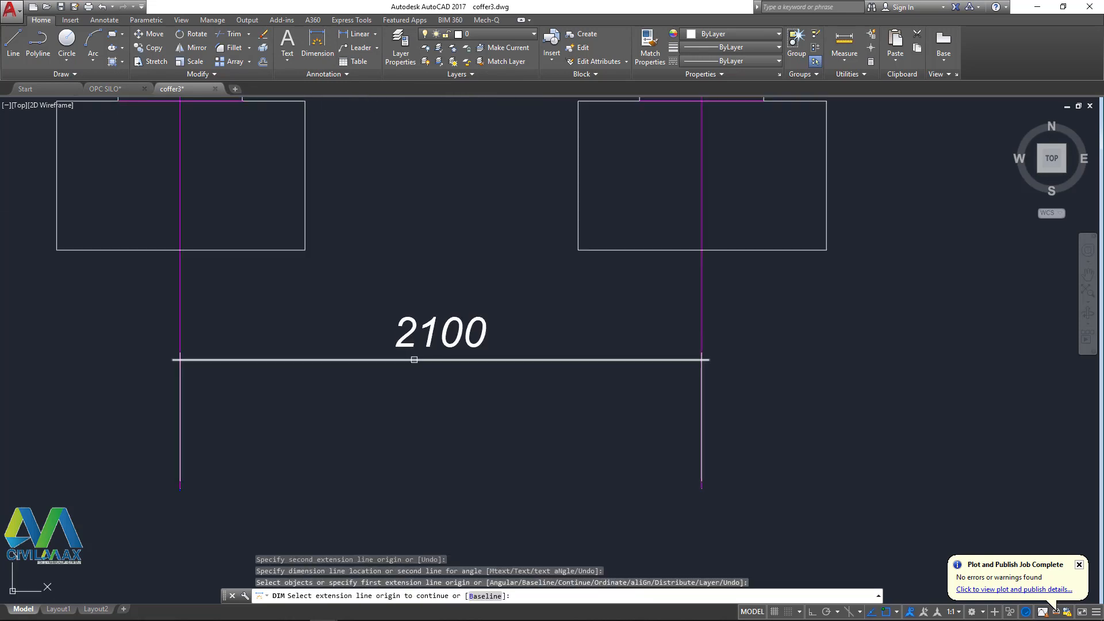
key(Escape)
scroll(460, 357, down, 4)
- Erase the vertical grid lines running through the two footings
scroll(575, 294, up, 4)
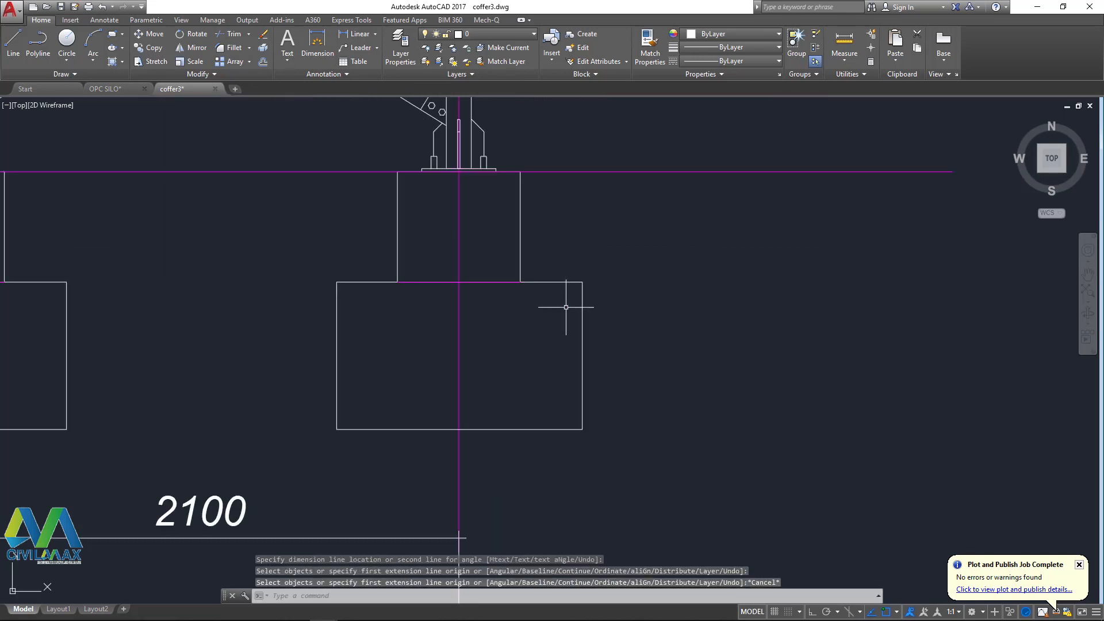
click(492, 463)
click(443, 463)
scroll(561, 411, down, 6)
key(Delete)
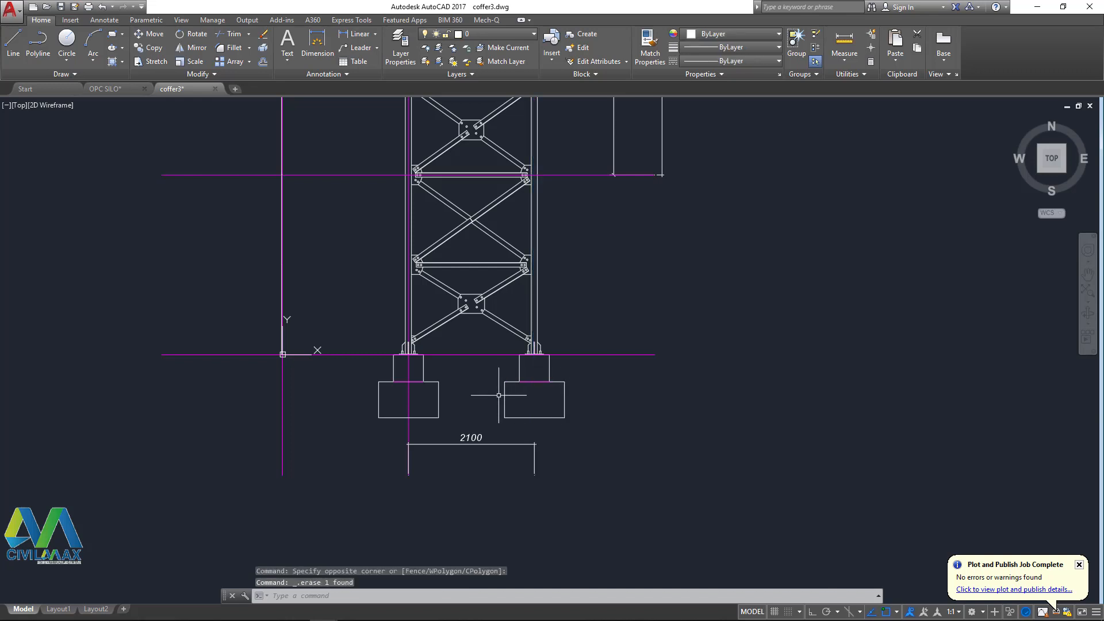
scroll(419, 420, up, 6)
click(446, 483)
click(316, 464)
key(Delete)
- Erase the horizontal dimension below the footings and the grid lines at the tower's base
scroll(650, 399, down, 6)
click(654, 397)
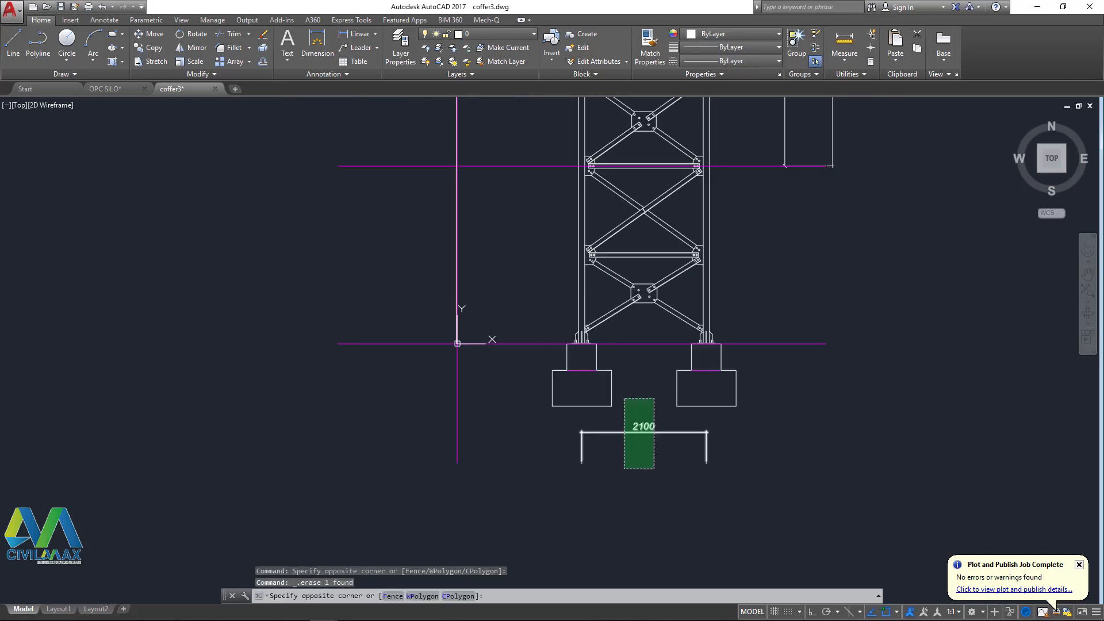
click(627, 469)
key(Delete)
click(490, 257)
click(362, 440)
key(Delete)
- Erase the remaining grid lines beside the tower and the leftover lines above it
scroll(408, 455, down, 5)
scroll(453, 205, up, 3)
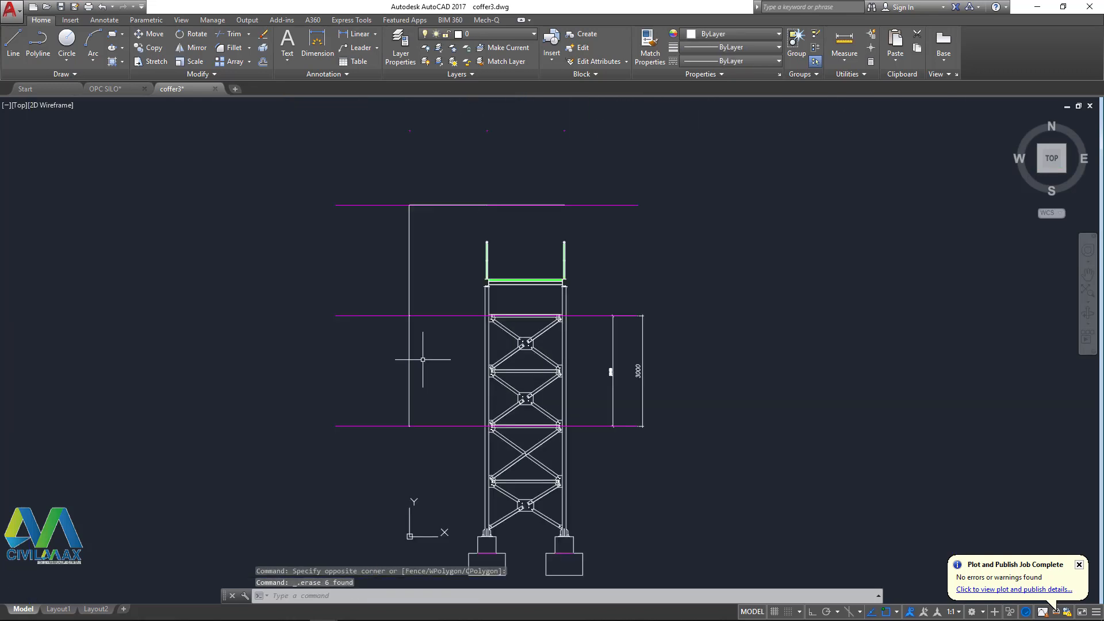
click(430, 167)
click(322, 460)
key(Delete)
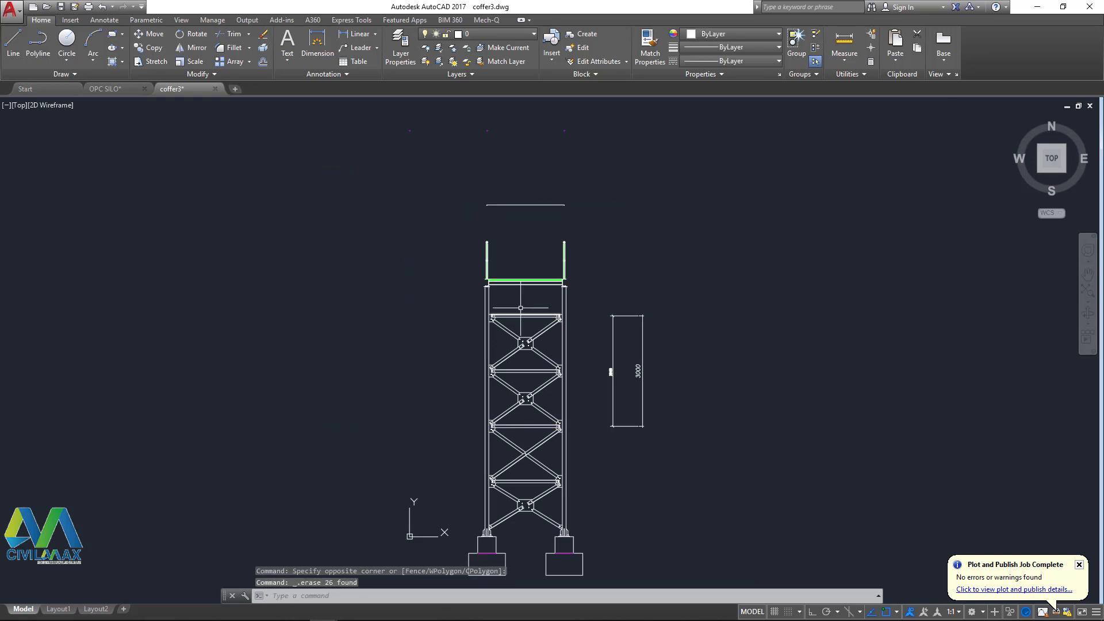
click(624, 122)
click(338, 219)
key(Delete)
- Erase both vertical dimensions beside the tower
scroll(642, 410, up, 2)
click(707, 214)
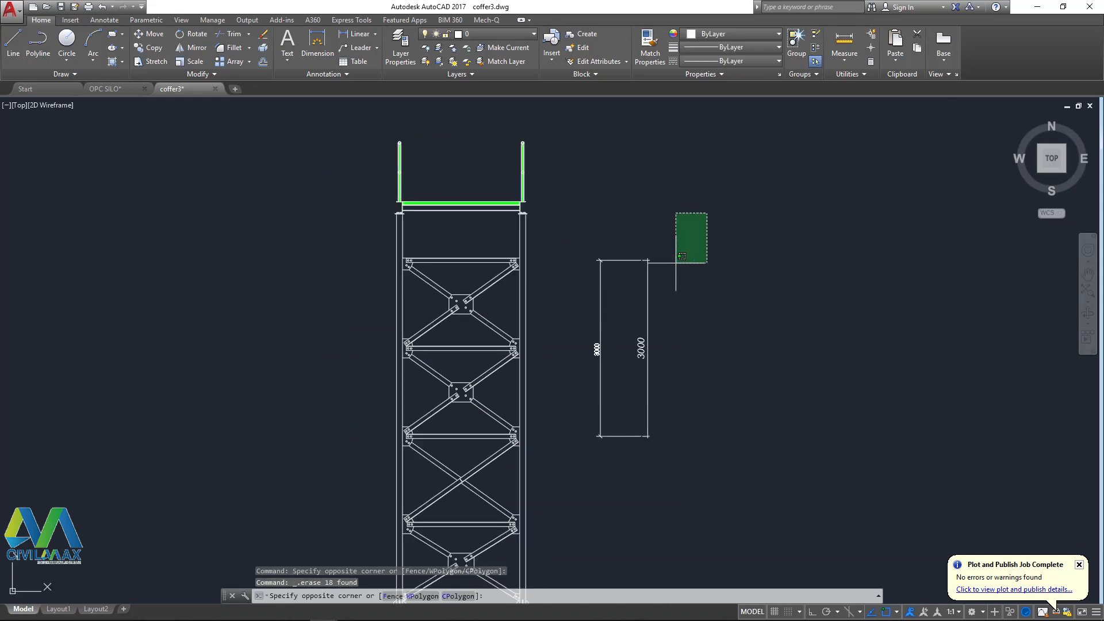
click(553, 467)
key(Delete)
- Turn on Ortho and dimension the distance between the base midpoints of the two footings, placing the dimension below them
scroll(522, 301, up, 4)
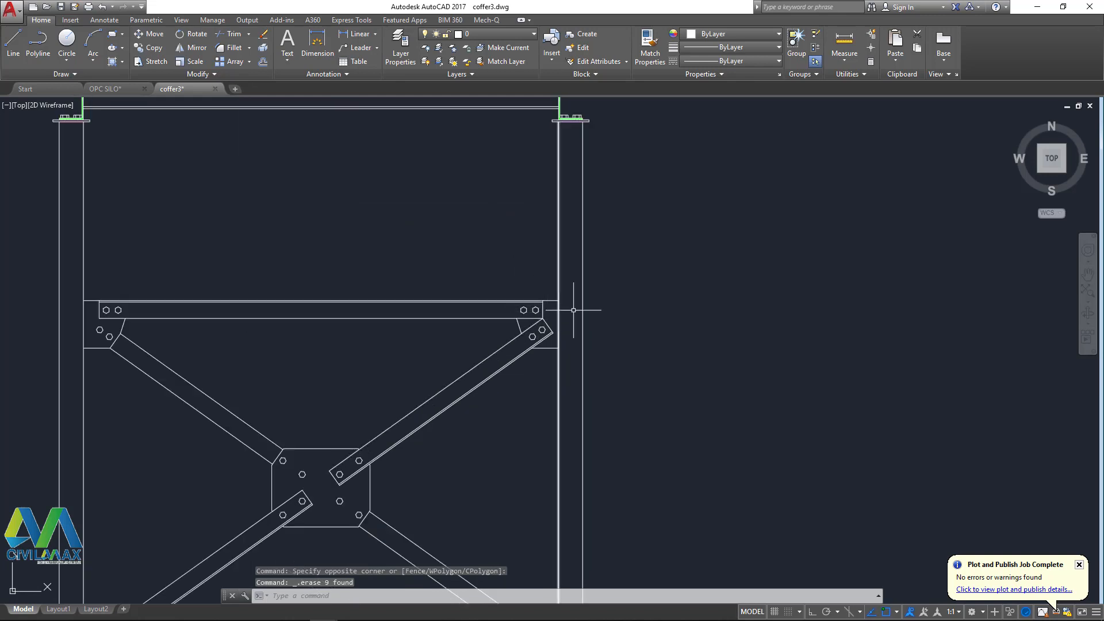
click(303, 55)
scroll(381, 177, down, 3)
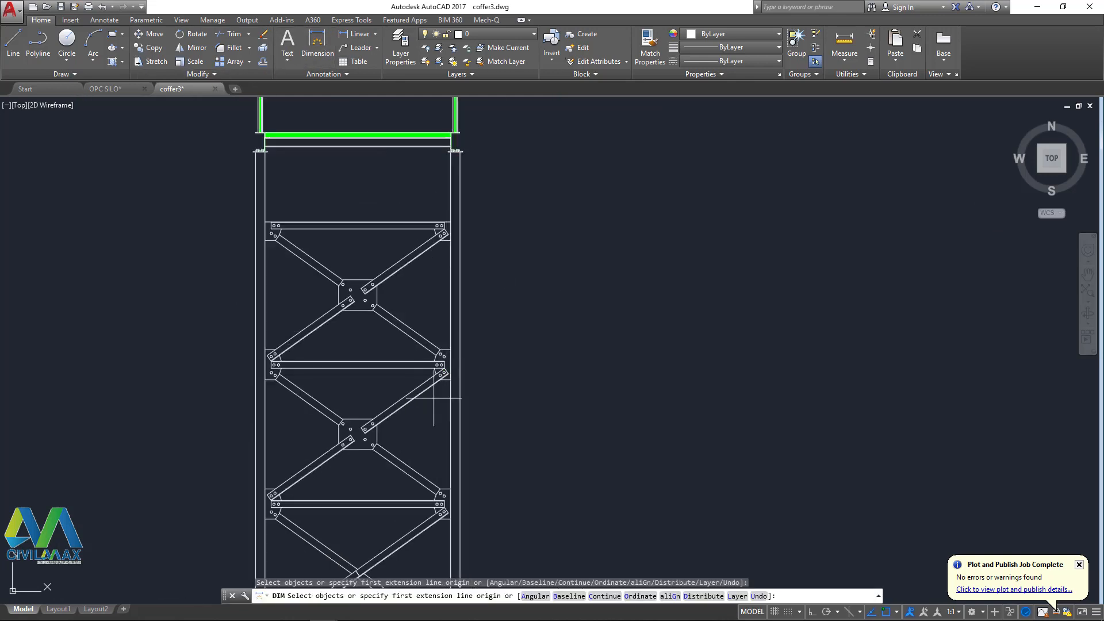
scroll(480, 295, up, 5)
scroll(479, 296, down, 5)
scroll(360, 483, up, 6)
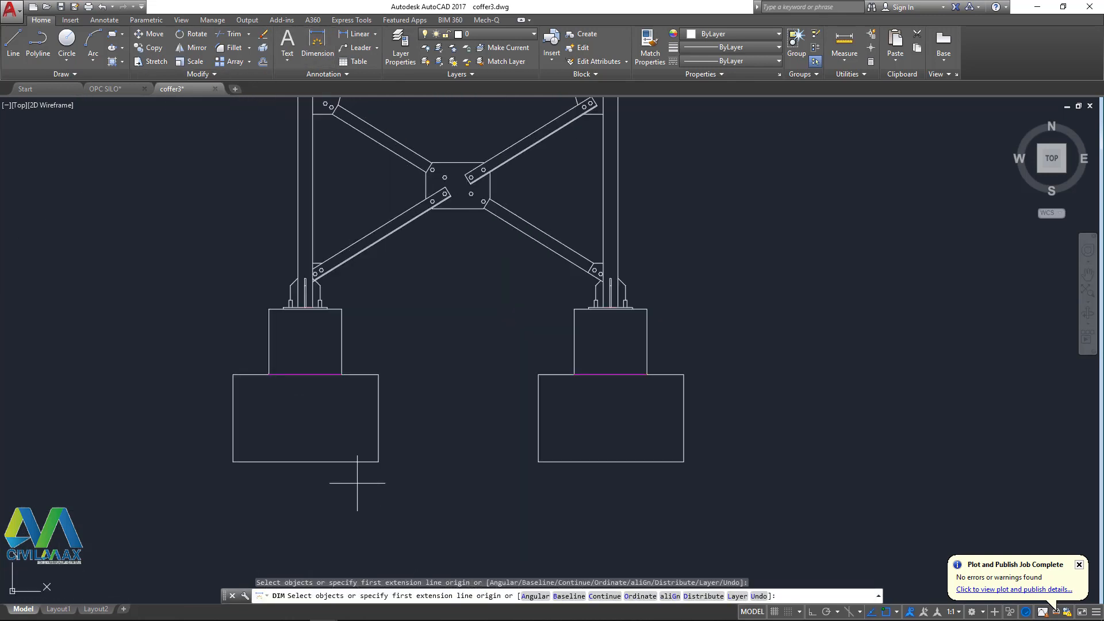
click(236, 430)
scroll(499, 425, down, 6)
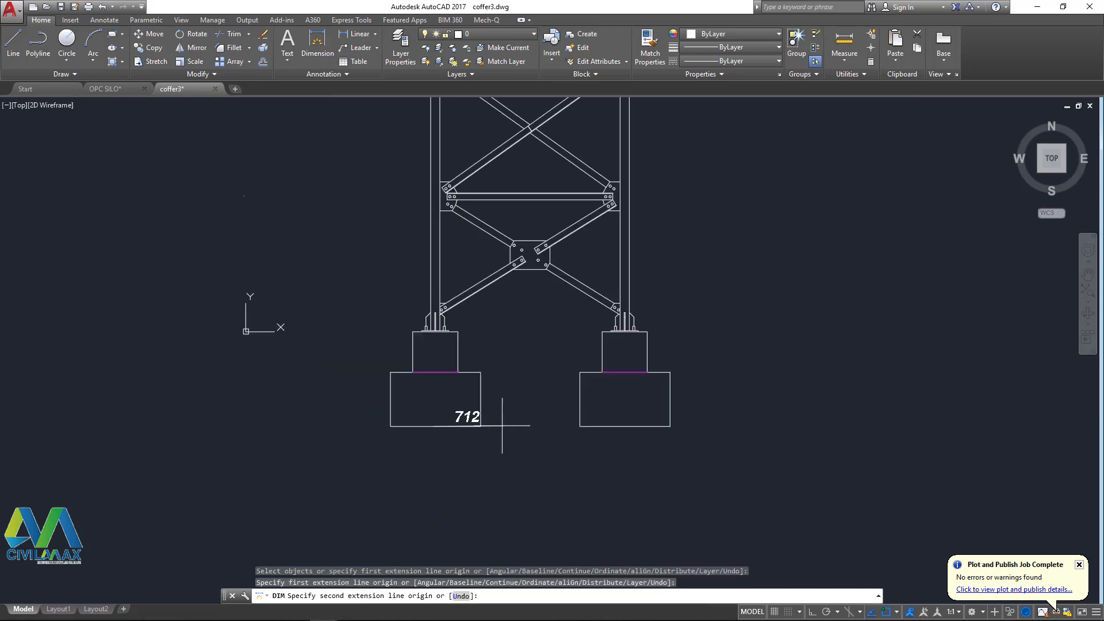
click(812, 612)
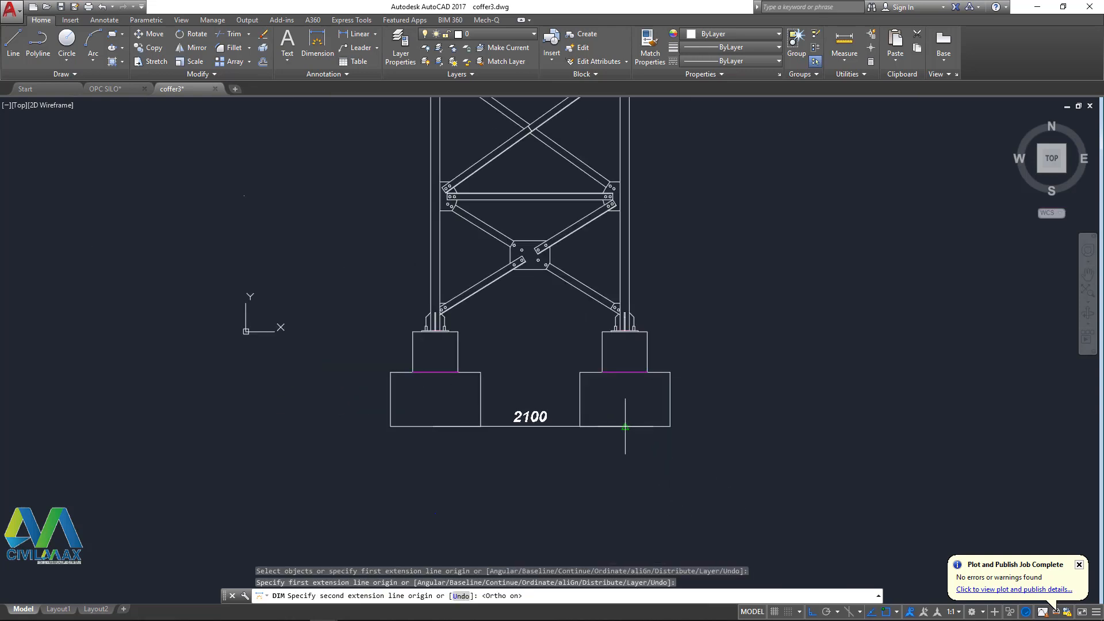
click(626, 426)
click(547, 467)
scroll(548, 432, up, 2)
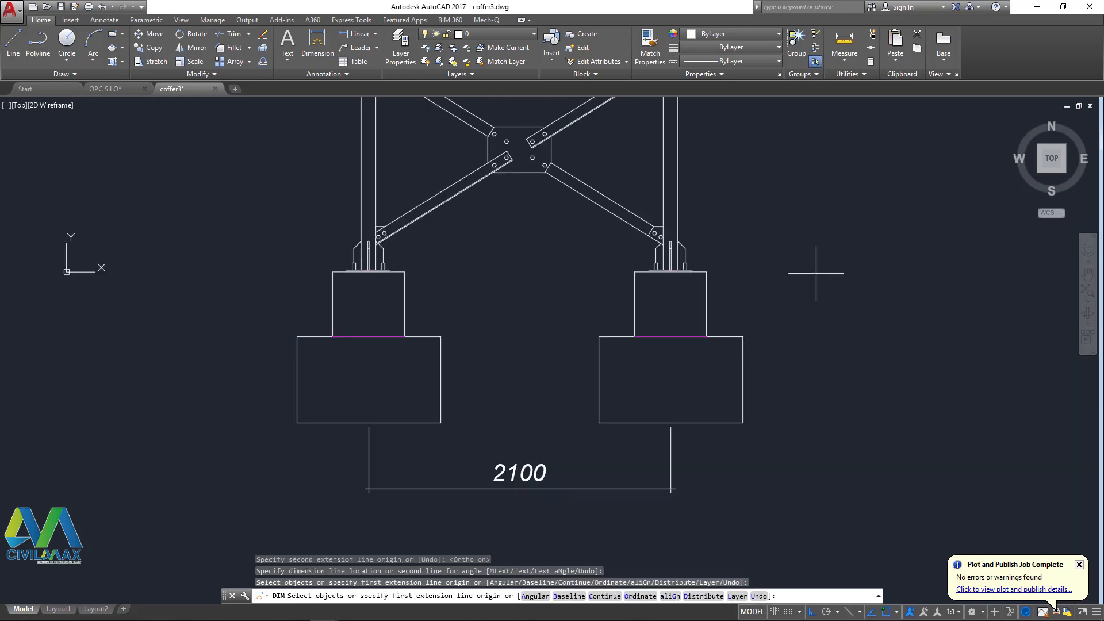
- Dimension the height of the right-hand pedestal, placing the dimension to its right
scroll(300, 269, up, 3)
key(Return)
click(564, 275)
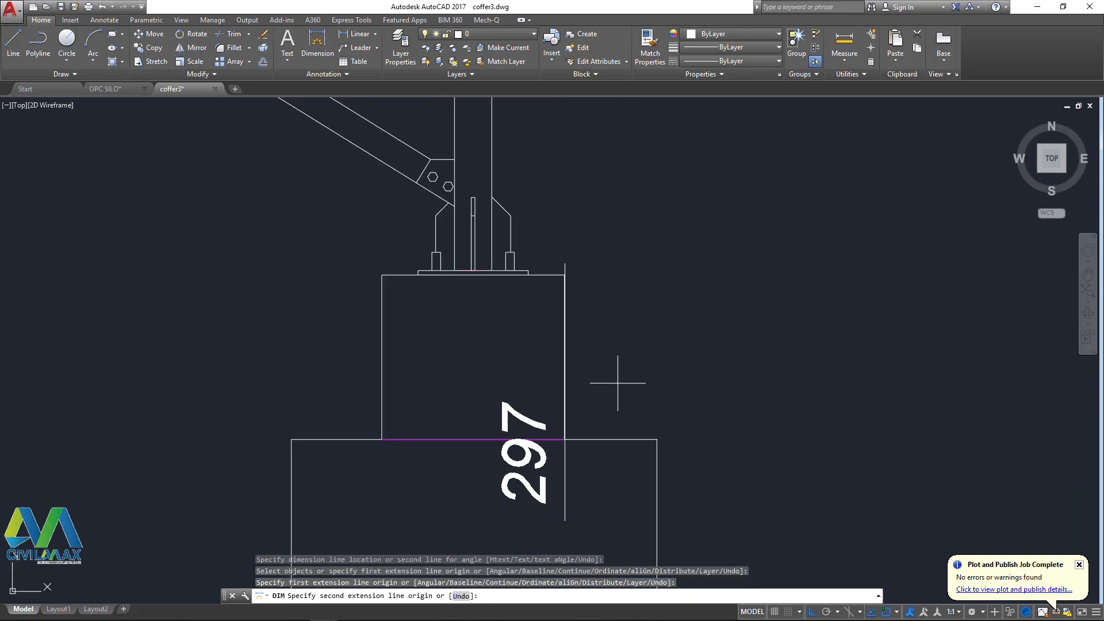
click(564, 440)
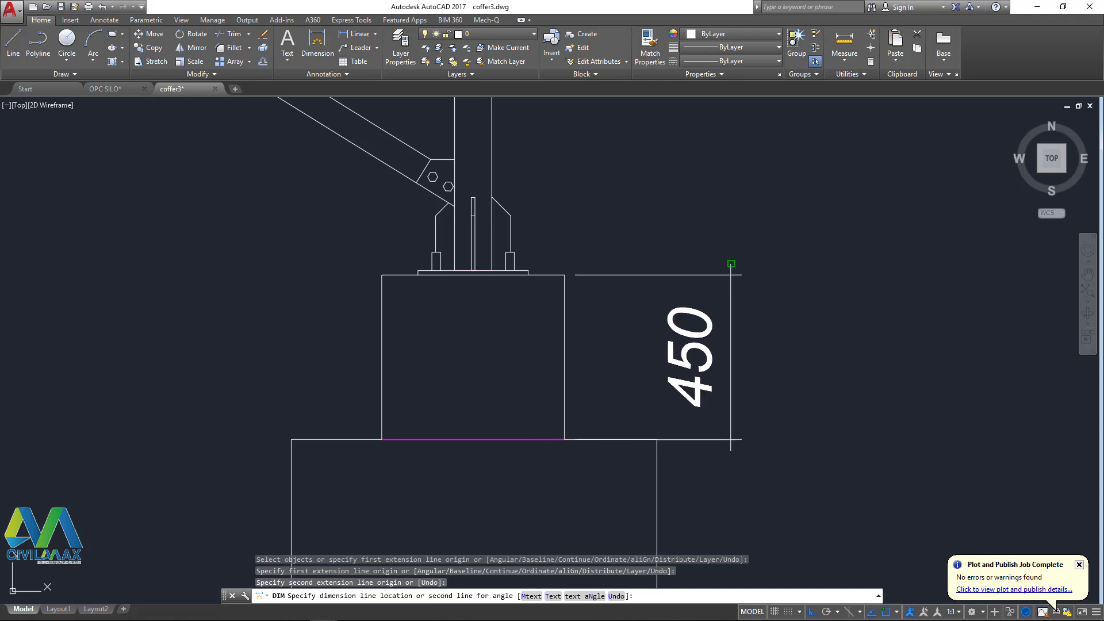
click(731, 263)
right_click(815, 222)
click(821, 229)
- Dimension the height of the right-hand footing, aligning its dimension line with the pedestal's height dimension
scroll(705, 245, down, 2)
right_click(776, 234)
click(785, 242)
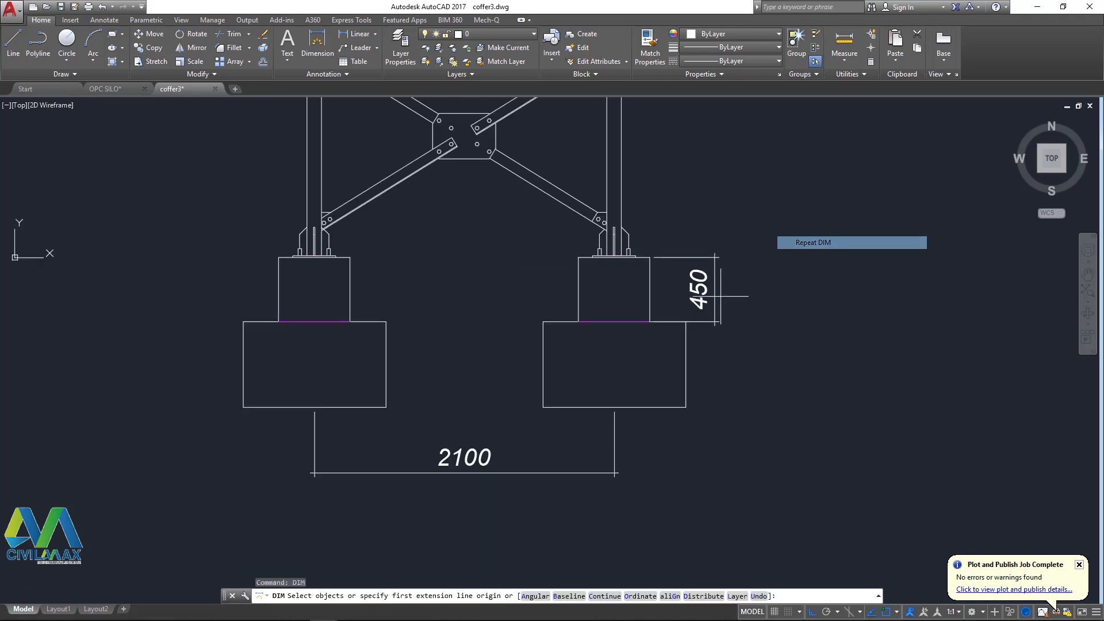
scroll(697, 354, up, 3)
key(Return)
click(686, 407)
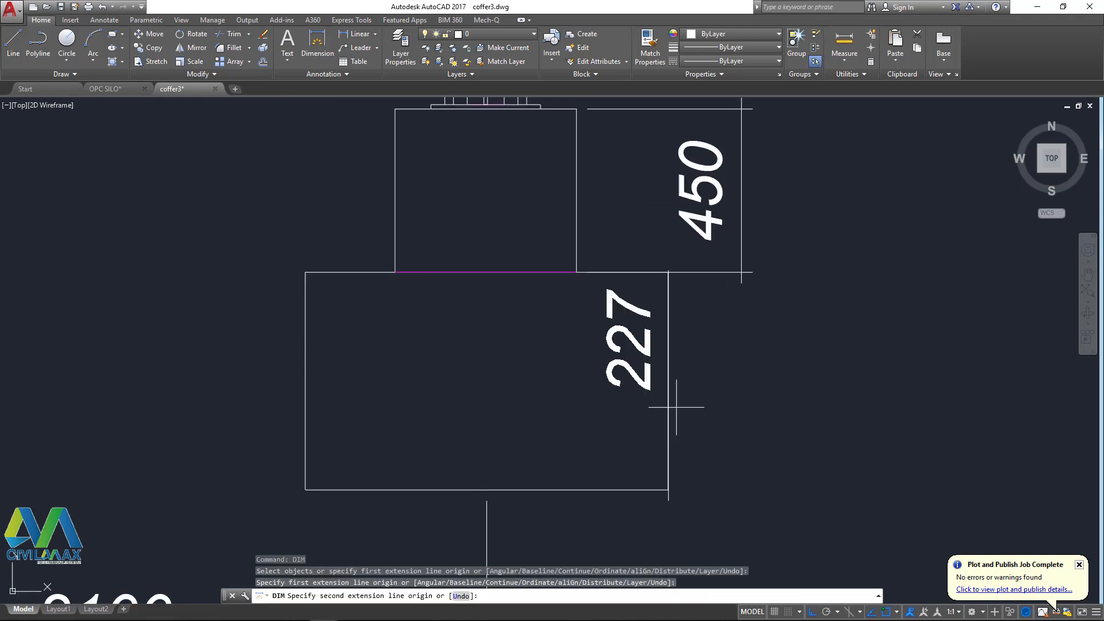
click(668, 272)
click(741, 271)
right_click(804, 238)
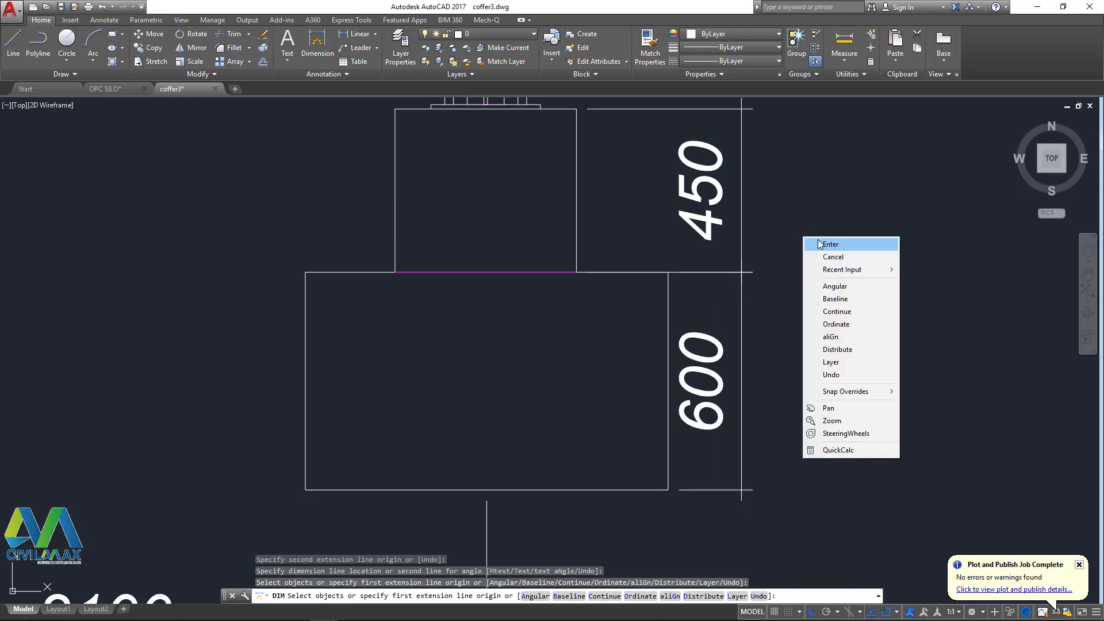
click(830, 244)
scroll(593, 393, down, 3)
scroll(591, 368, up, 4)
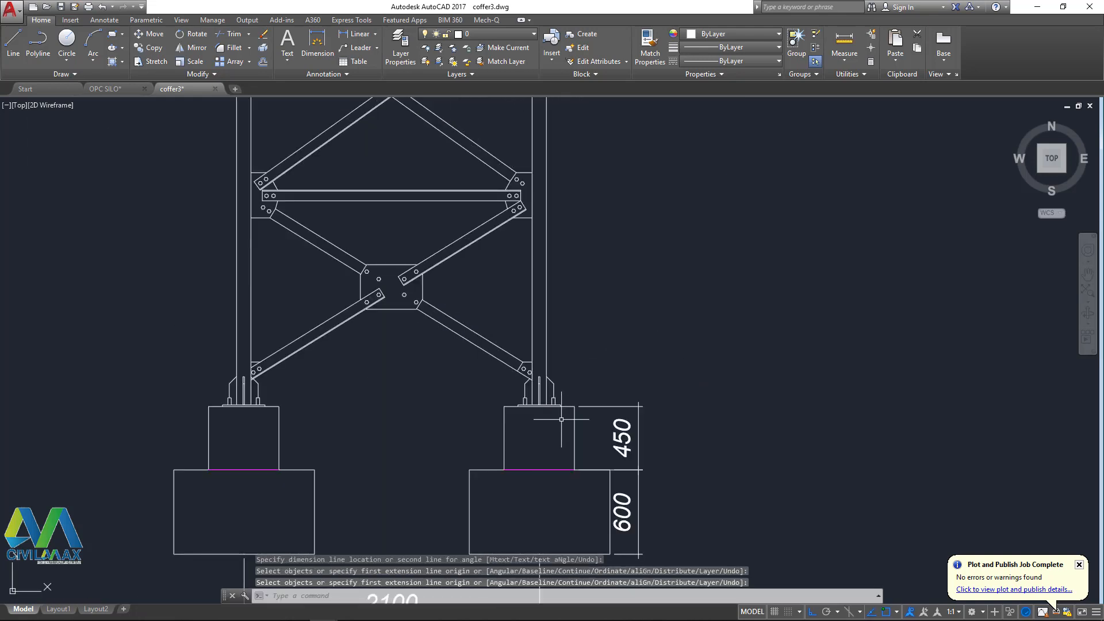
- Switch to Tekla Structures and close the open tower drawing without keeping its changes
scroll(562, 420, down, 4)
scroll(591, 368, up, 4)
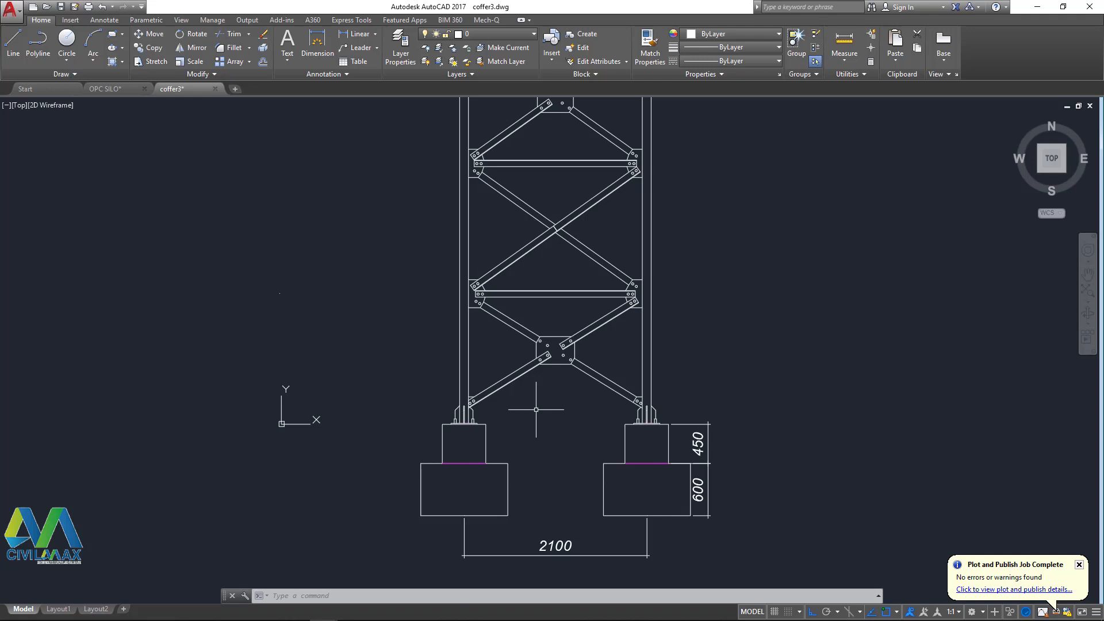
mouse_move(459, 619)
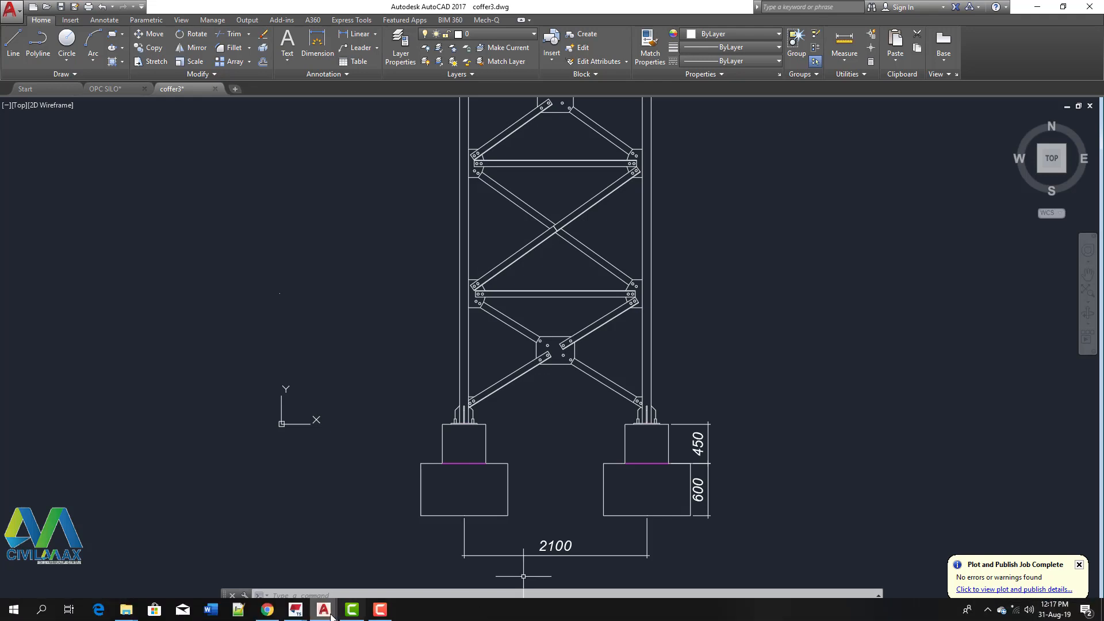
mouse_move(296, 614)
click(246, 561)
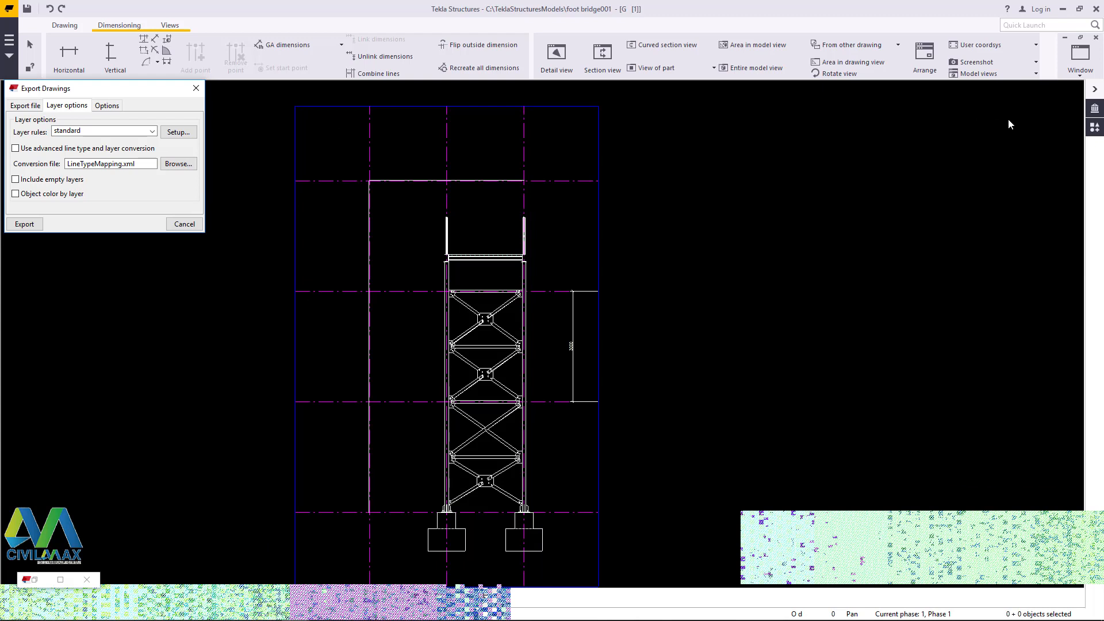
click(1094, 38)
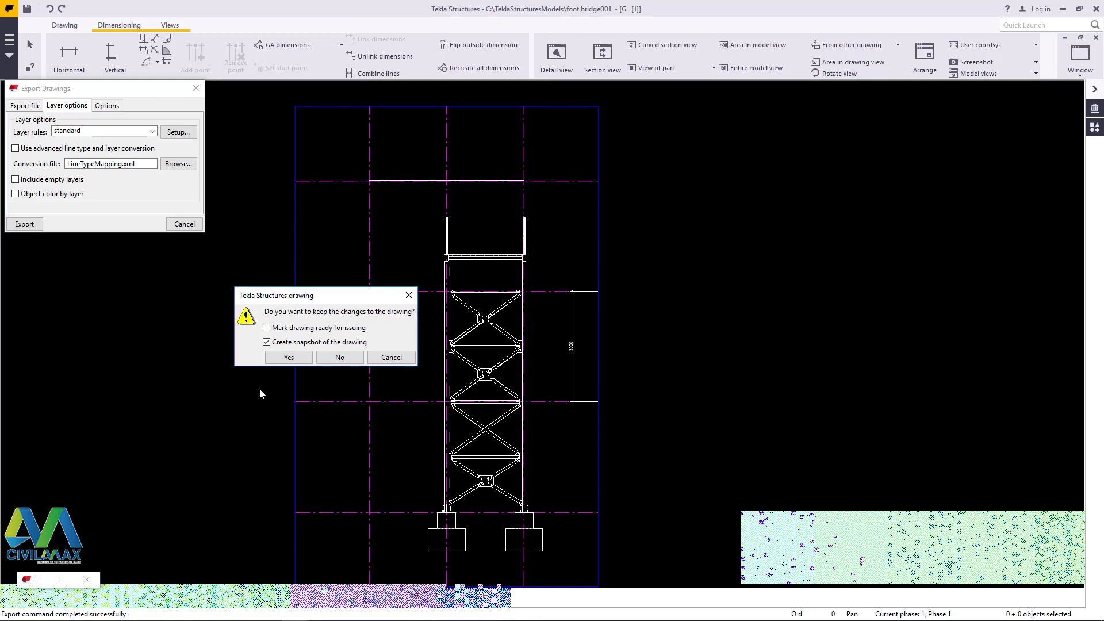
click(339, 358)
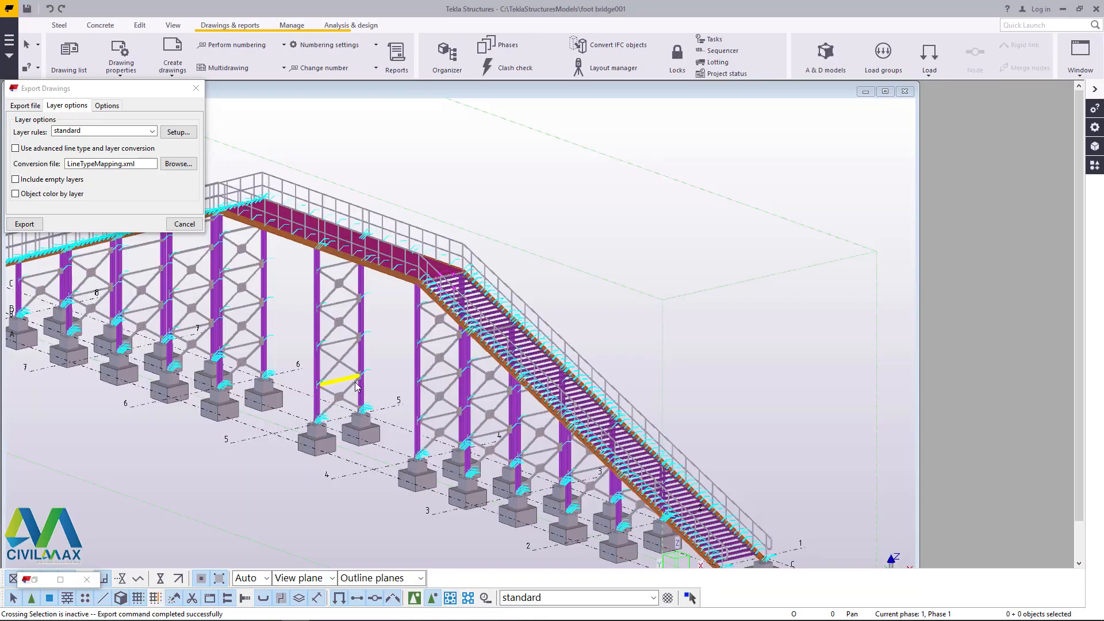
- Maximize the 3D model view and close the Export Drawings dialog
click(885, 92)
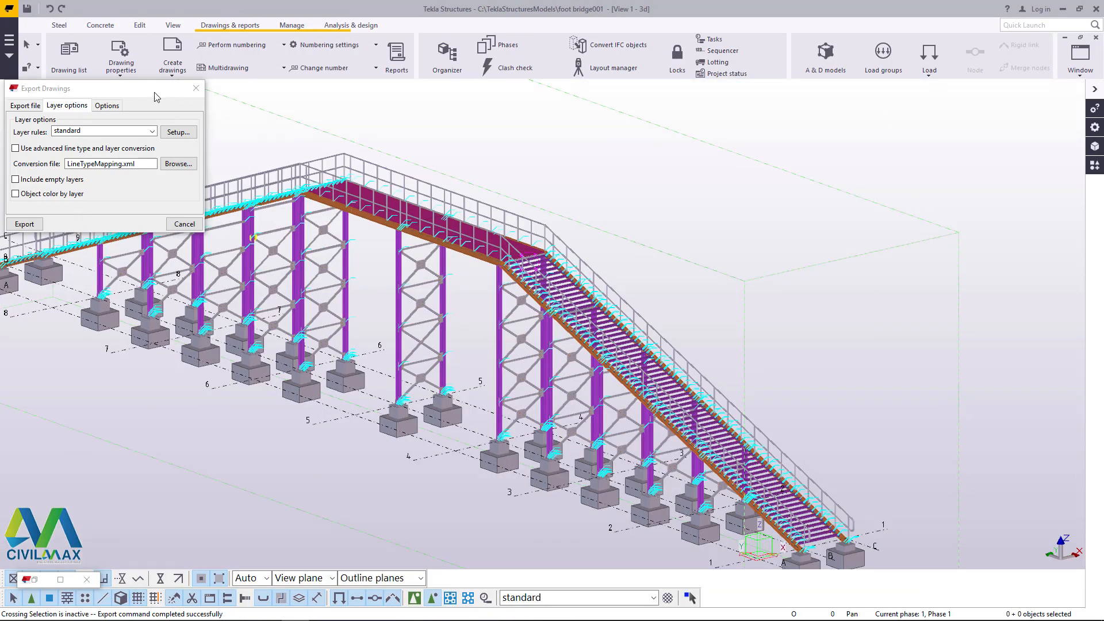
click(196, 89)
scroll(432, 266, down, 1)
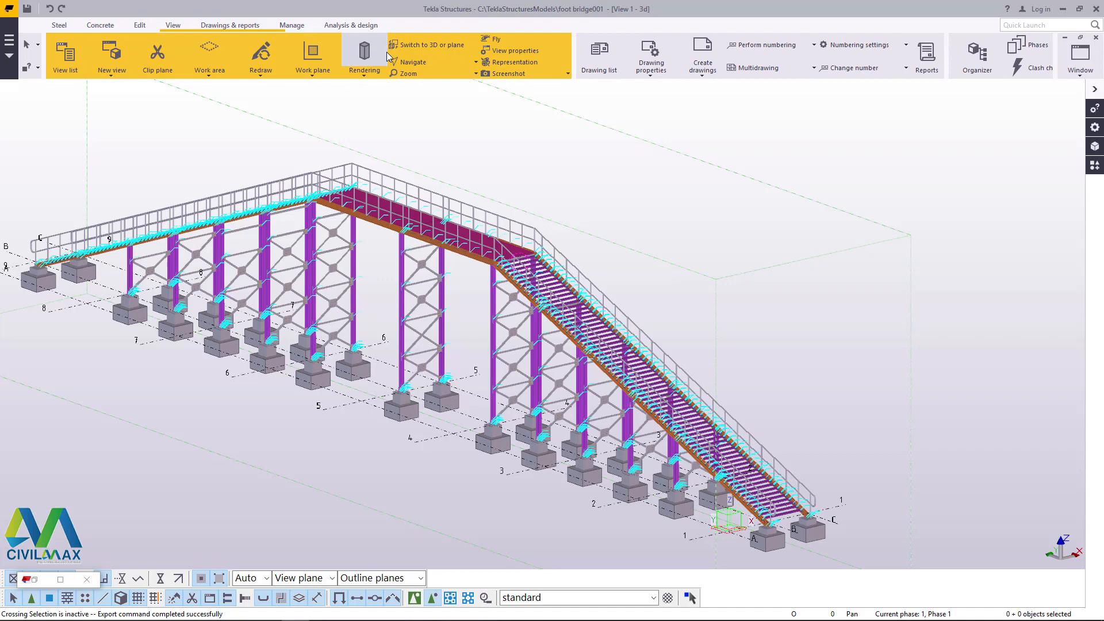
- Select the entire footbridge model in the 3D view with a selection window
click(427, 64)
click(440, 125)
drag(478, 243, 510, 236)
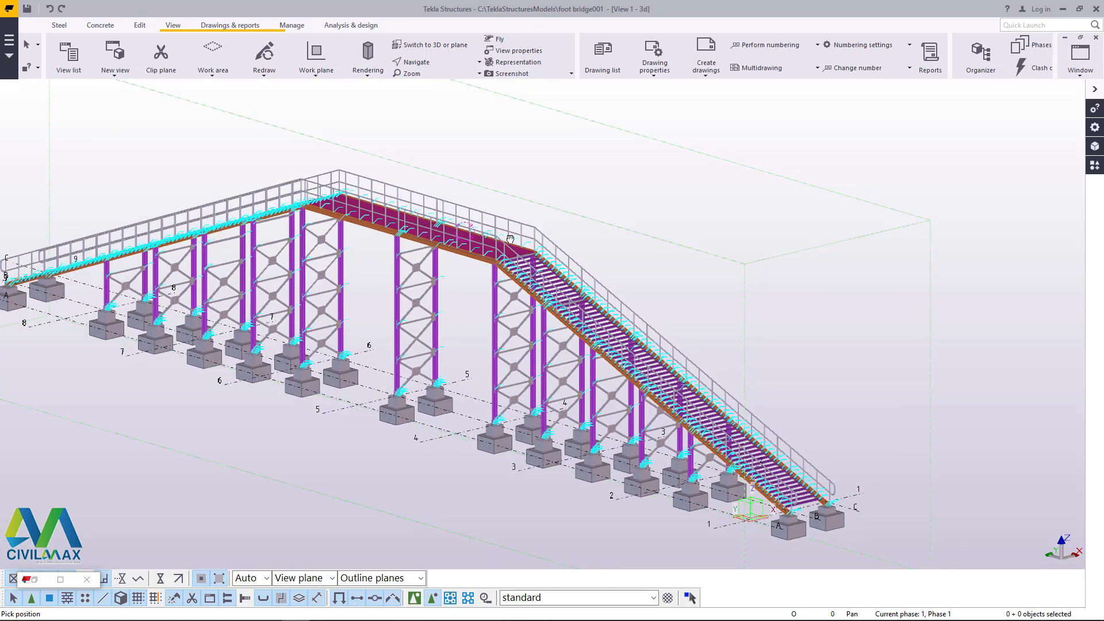
right_click(525, 168)
click(544, 173)
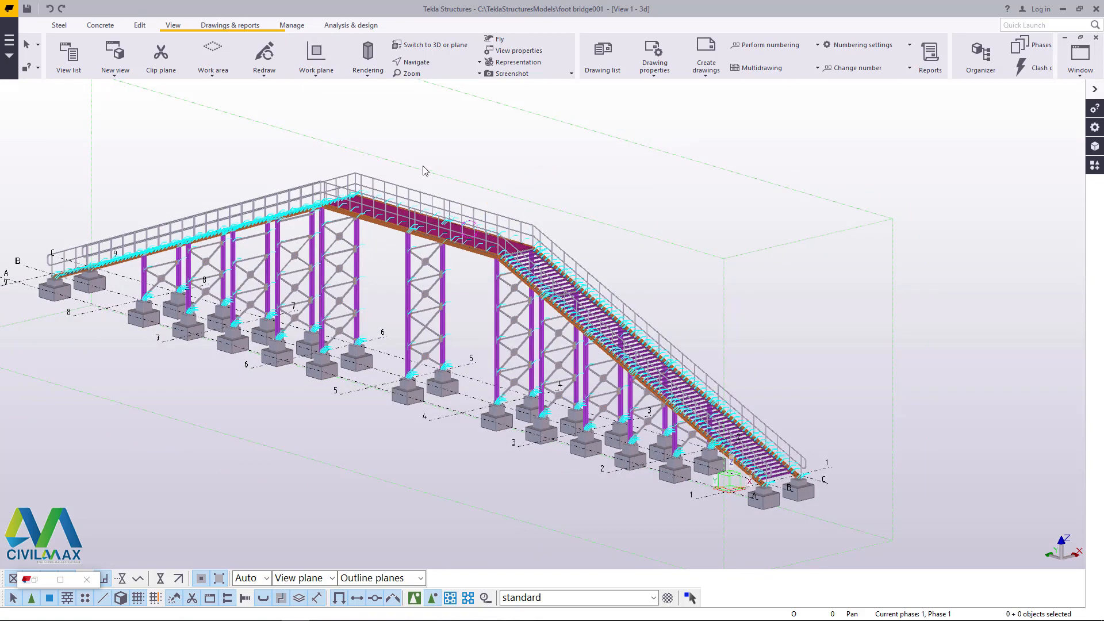
scroll(472, 170, down, 2)
drag(843, 137, 79, 453)
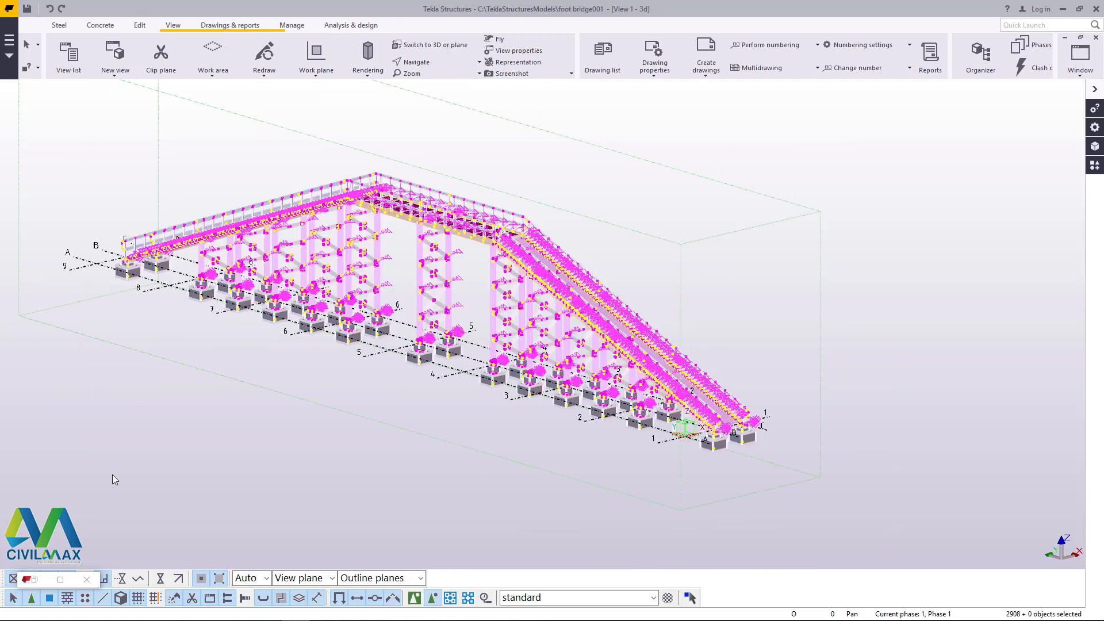
- Create a general arrangement drawing from the 3d view, using one drawing per view
click(230, 25)
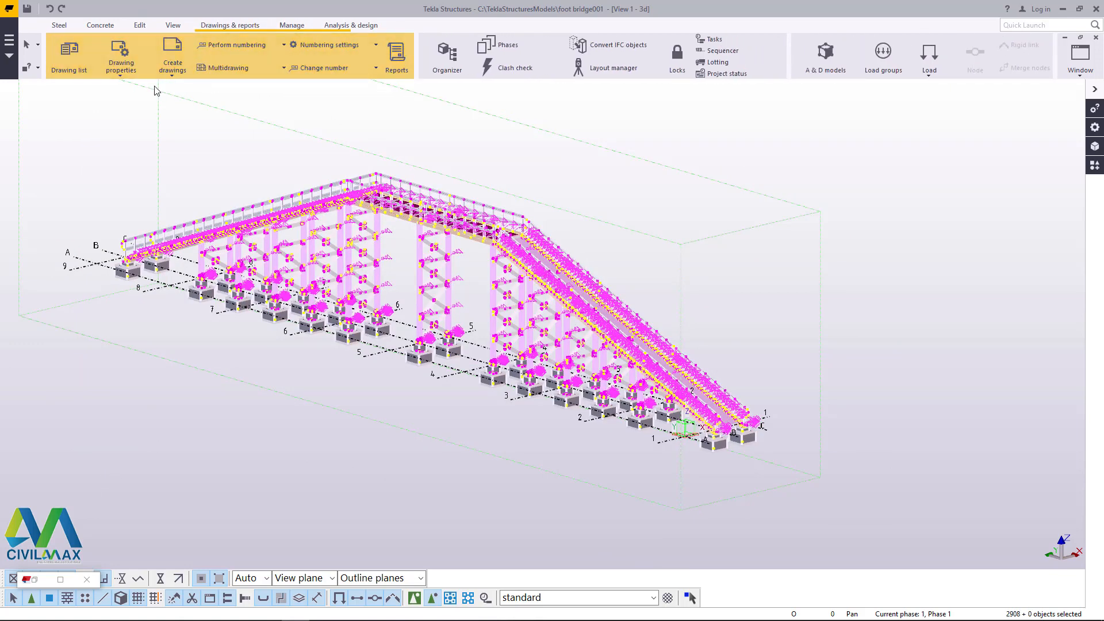
click(173, 64)
click(189, 184)
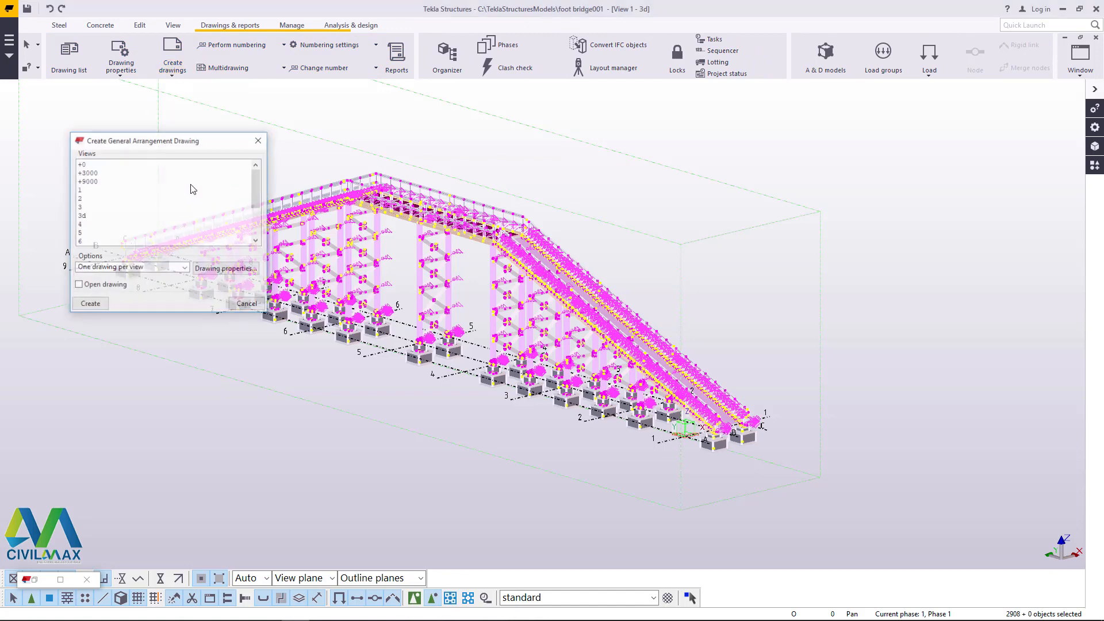
click(91, 217)
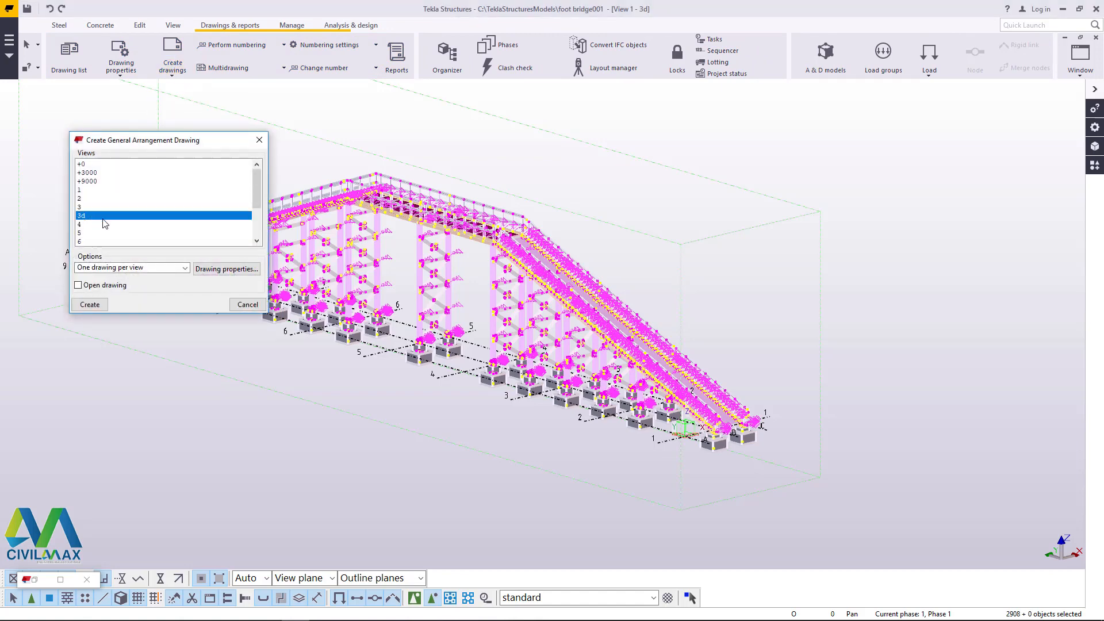
click(90, 305)
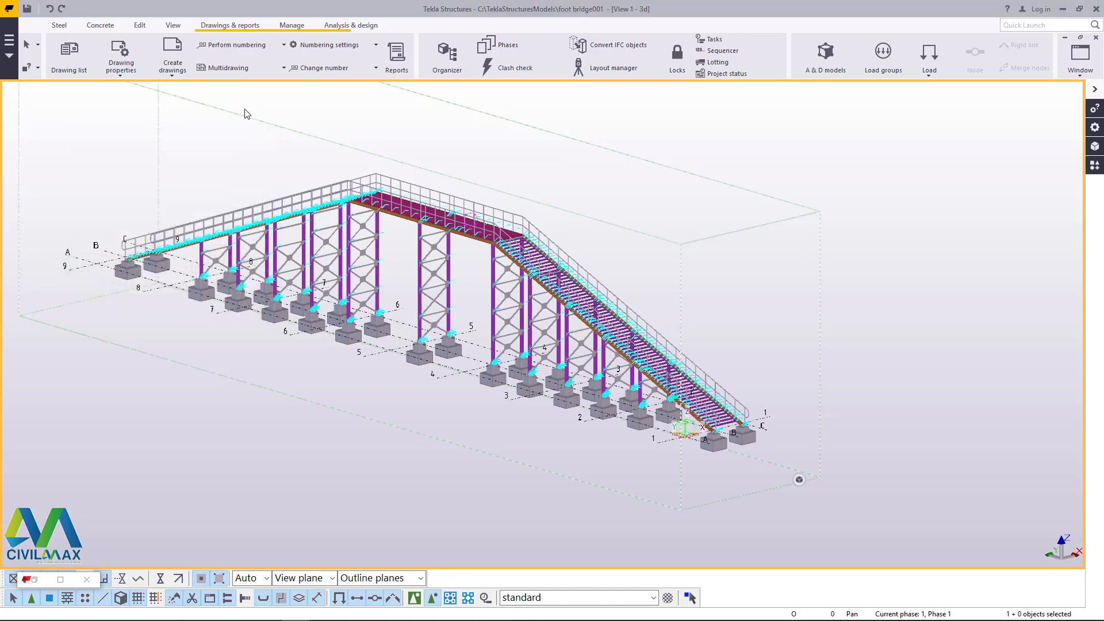
- Open general arrangement drawing [2] from the drawing list and locate the footbridge view on its sheet
click(60, 579)
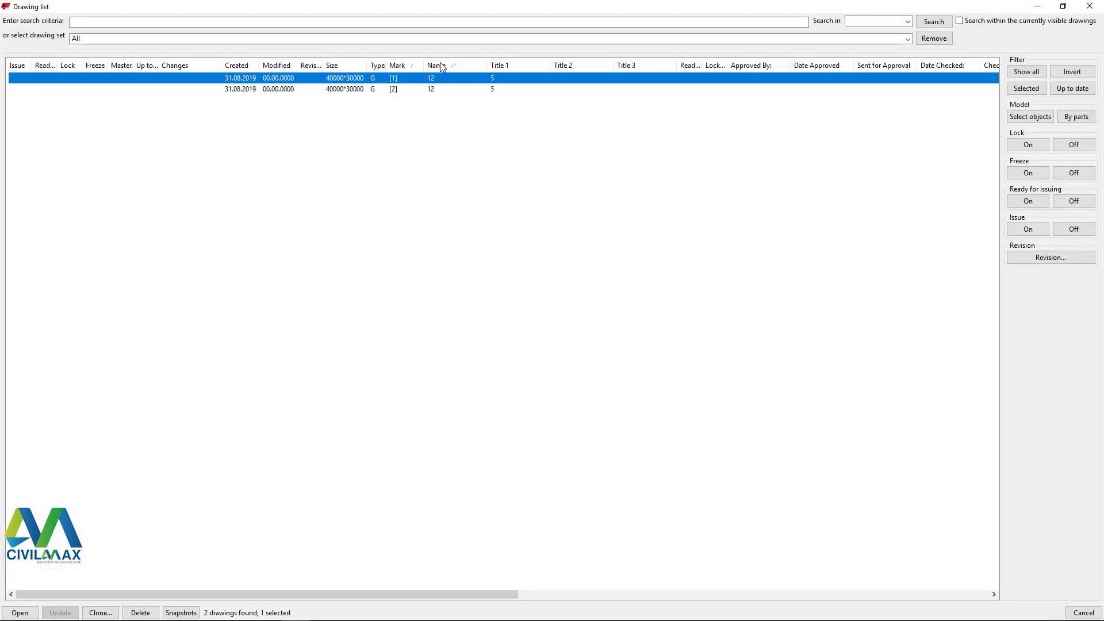
double_click(362, 89)
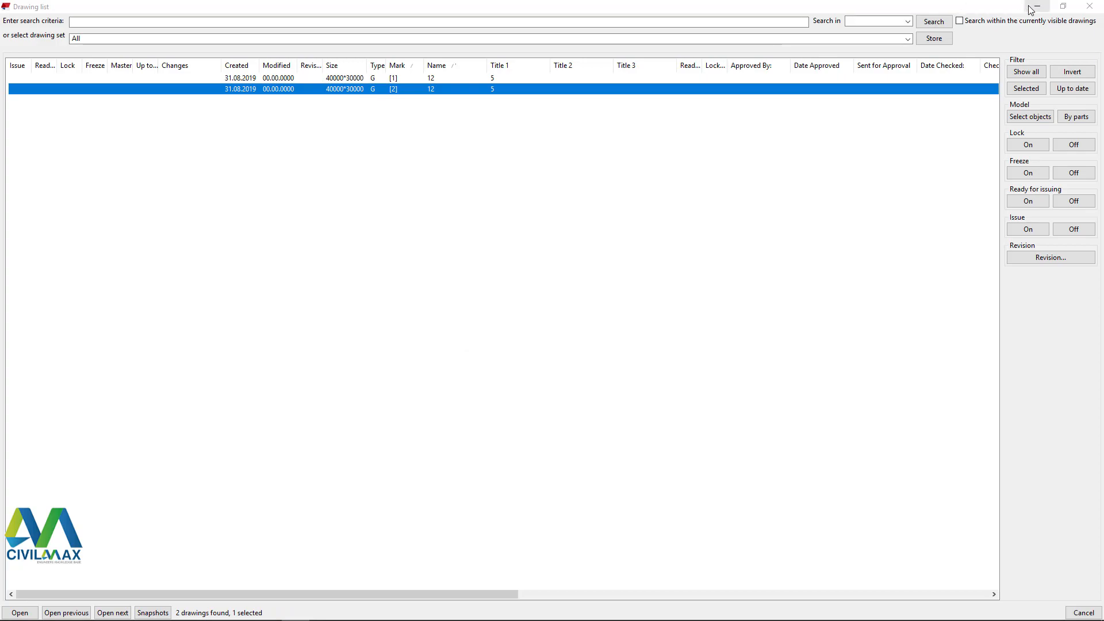
scroll(455, 287, down, 2)
scroll(254, 136, up, 5)
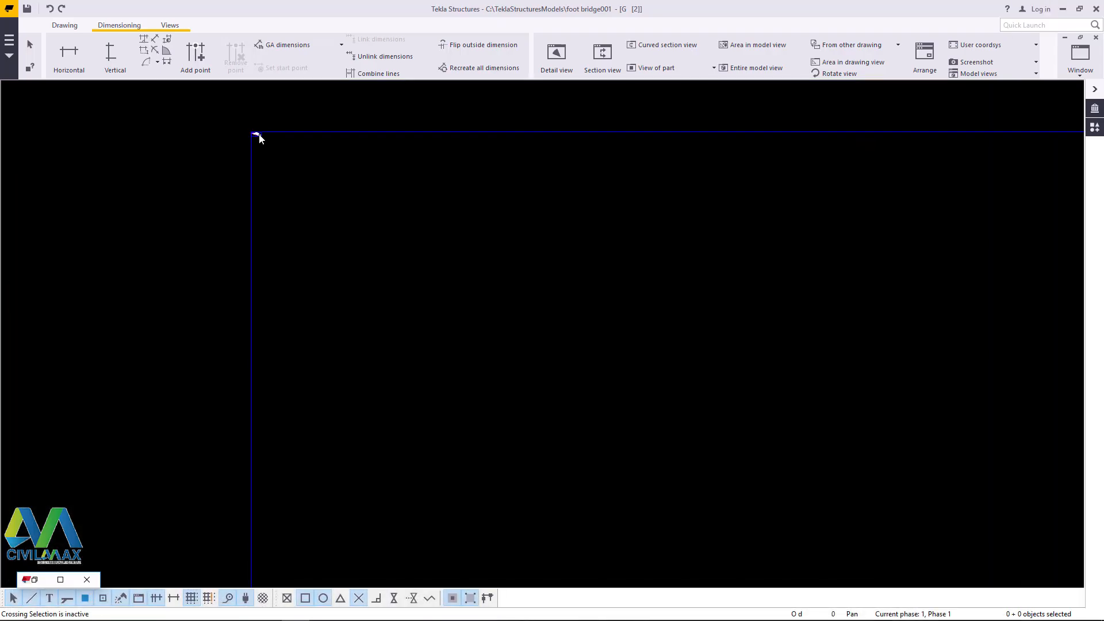
scroll(258, 137, up, 2)
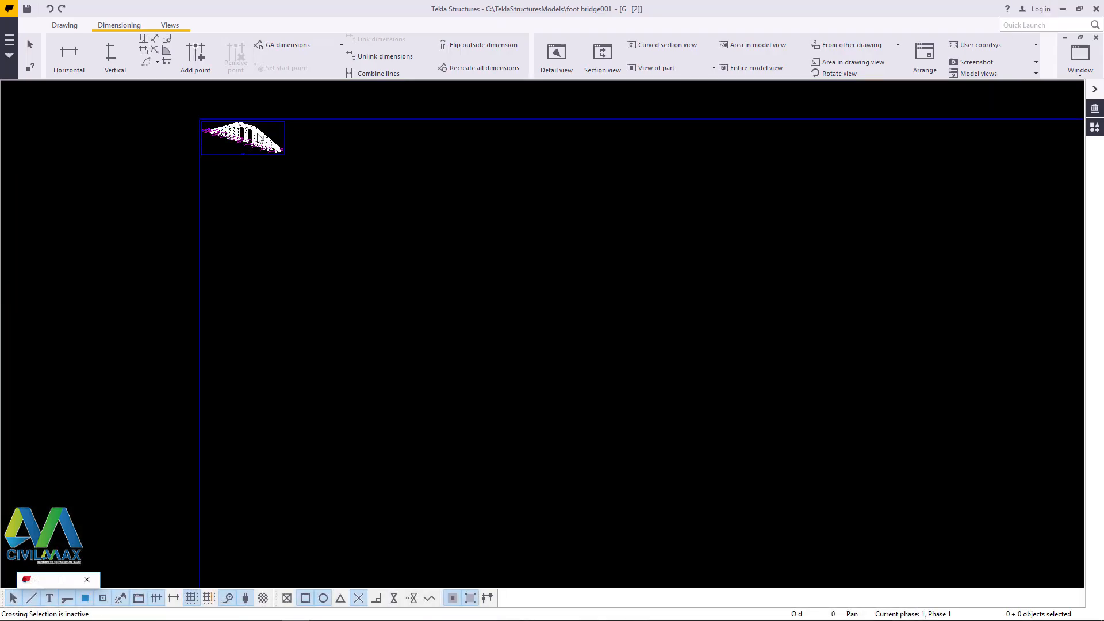
scroll(258, 137, down, 5)
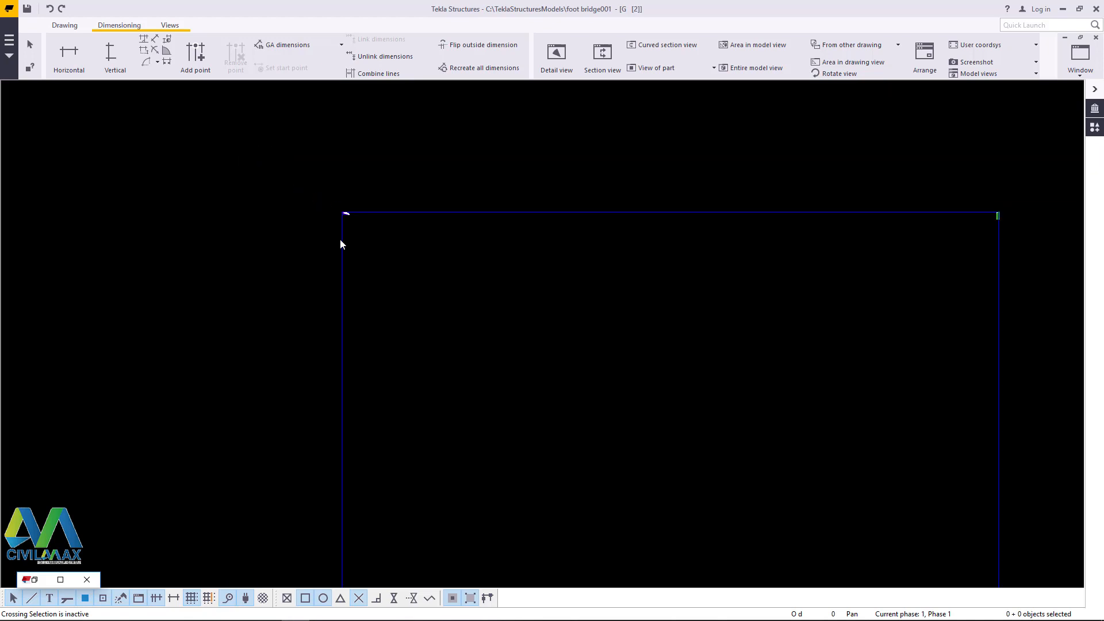
scroll(341, 244, down, 3)
scroll(397, 247, up, 3)
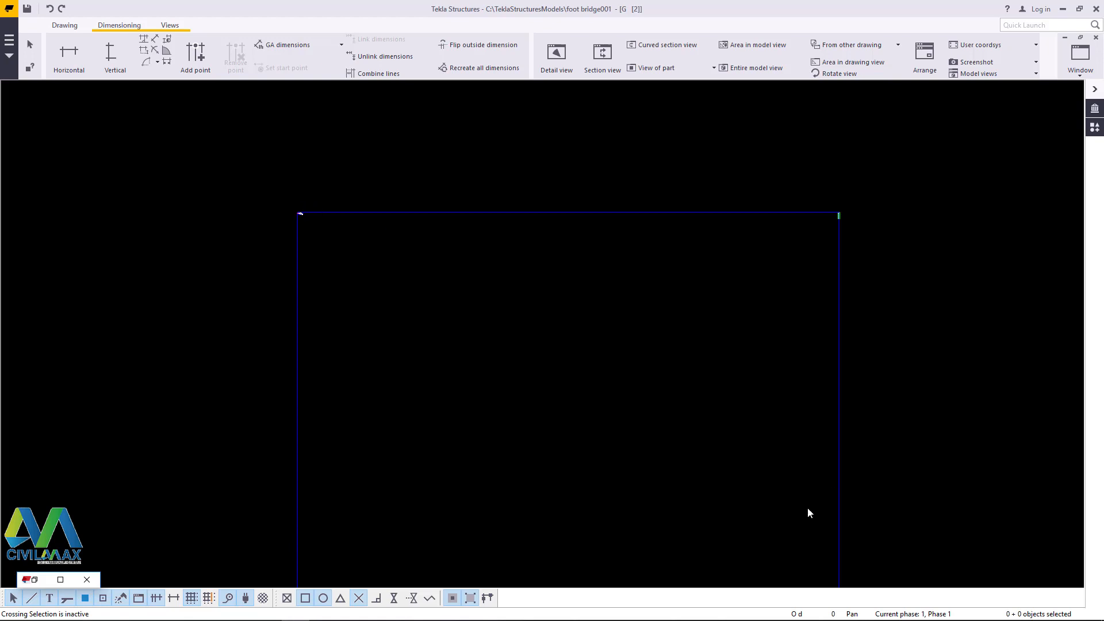
- Select the small footbridge view and move it from the sheet's upper-left corner further into the sheet
scroll(306, 251, up, 5)
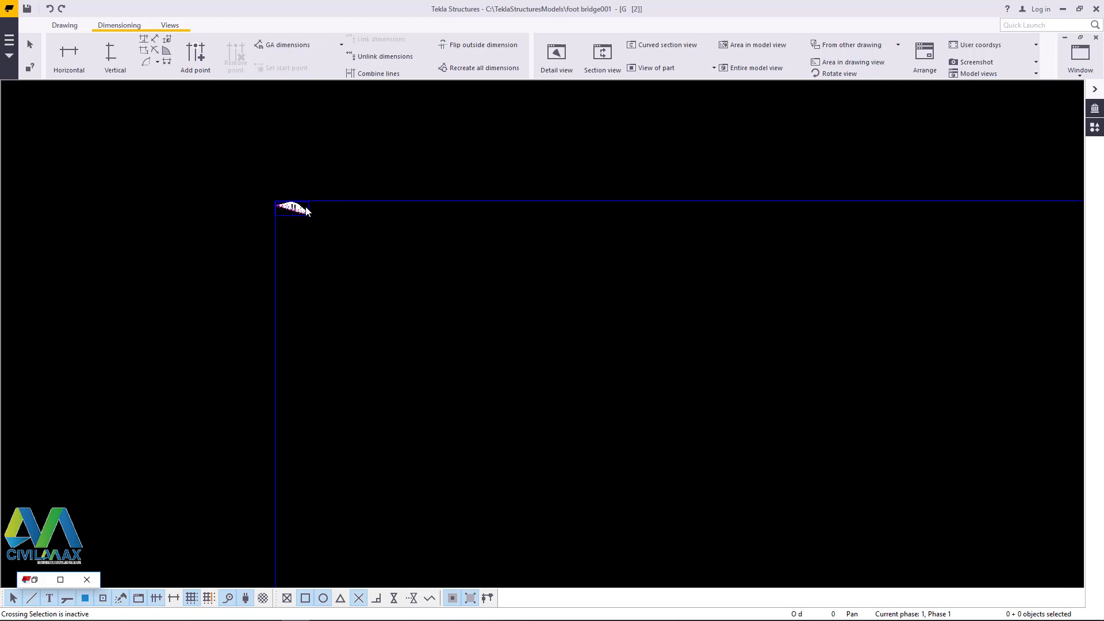
scroll(322, 217, up, 1)
drag(348, 252, 249, 216)
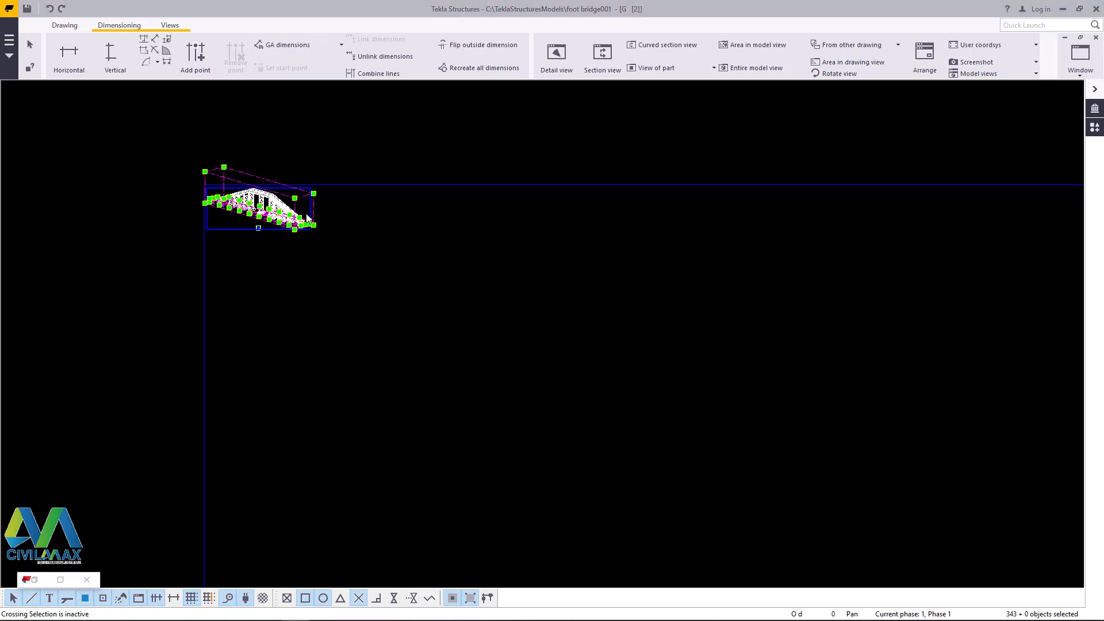
scroll(315, 208, up, 2)
scroll(315, 210, down, 2)
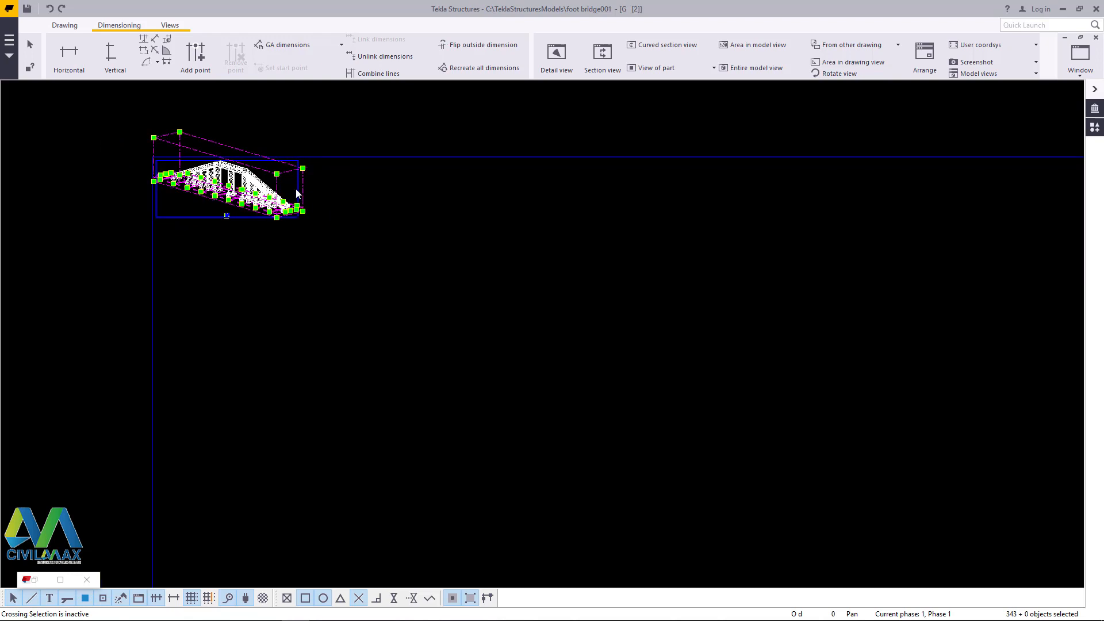
mouse_move(298, 184)
mouse_down()
mouse_move(424, 320)
mouse_move(687, 514)
mouse_up()
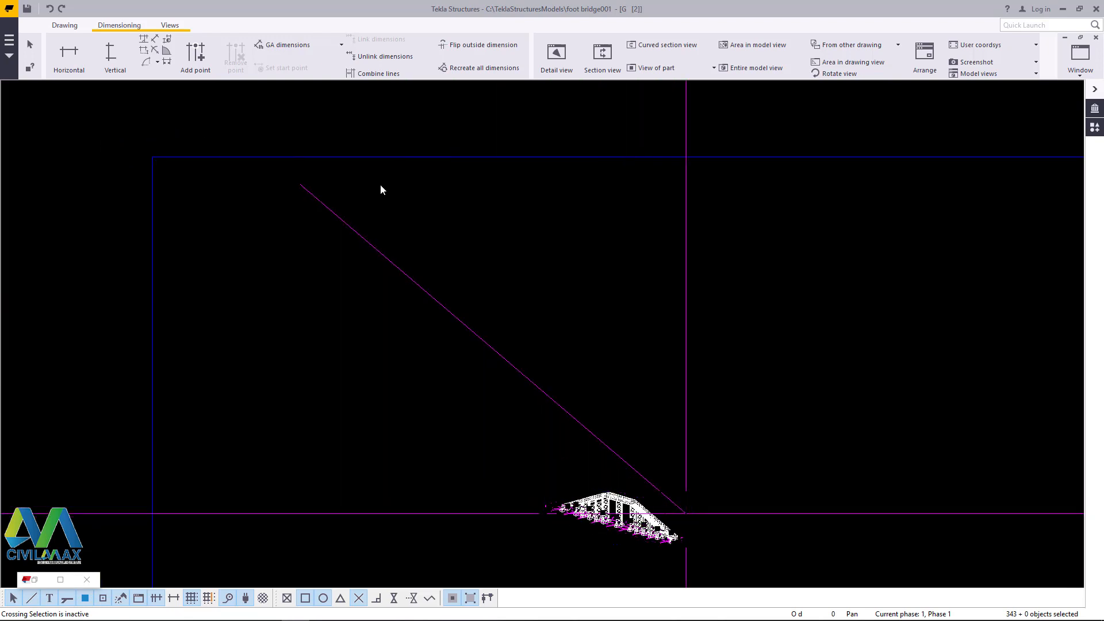
- Set the footbridge view's scale to 1/1 in its view properties and apply the change
scroll(381, 179, down, 2)
scroll(420, 172, down, 2)
scroll(504, 307, up, 8)
click(463, 318)
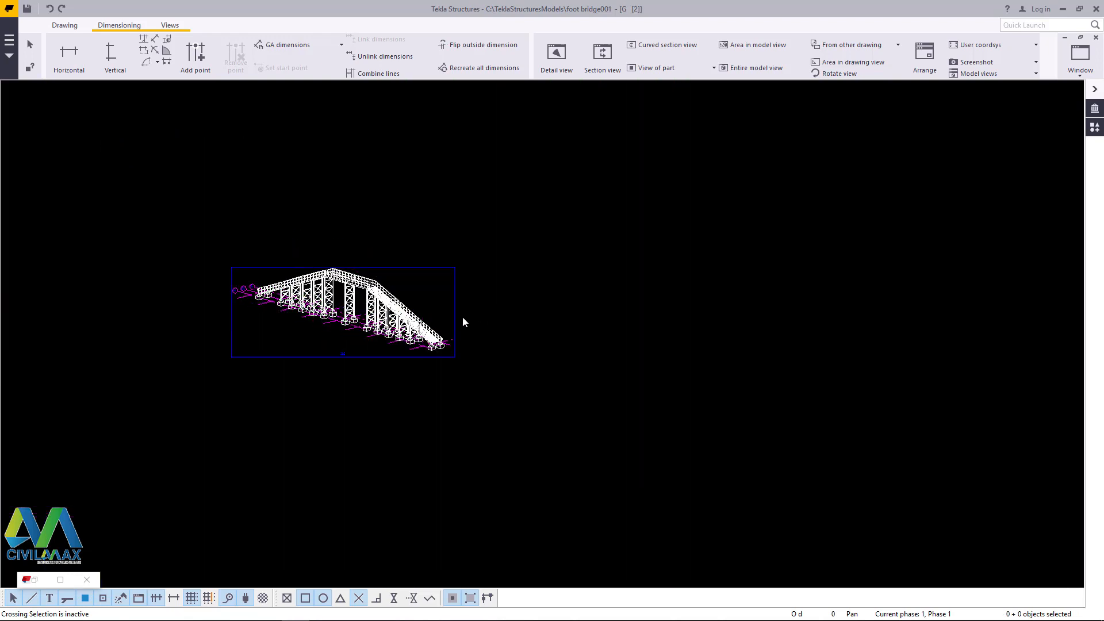
click(458, 301)
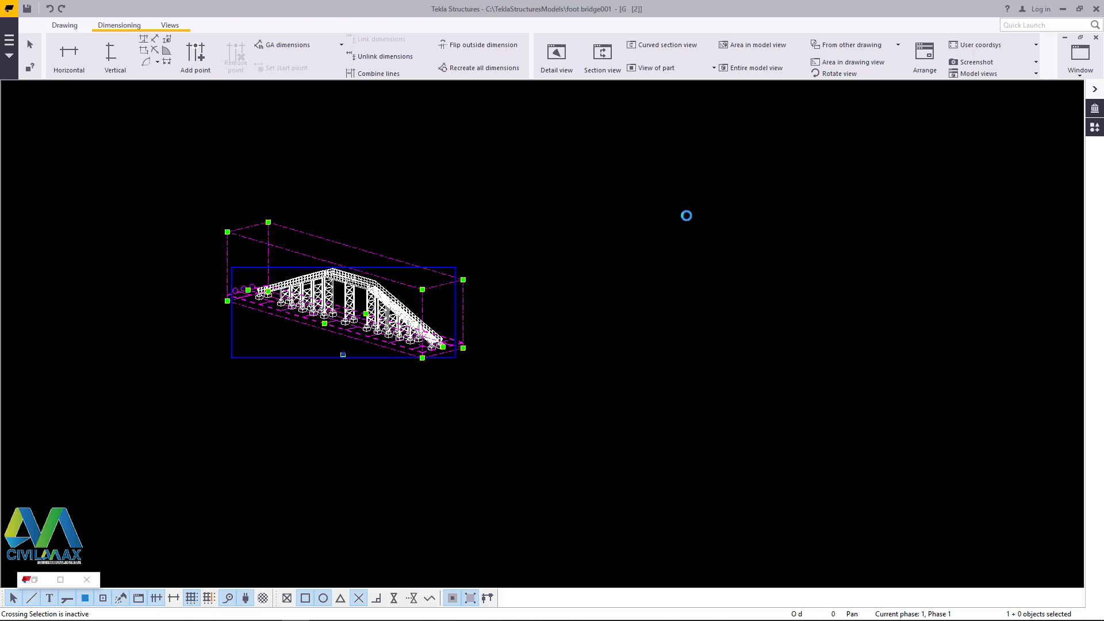
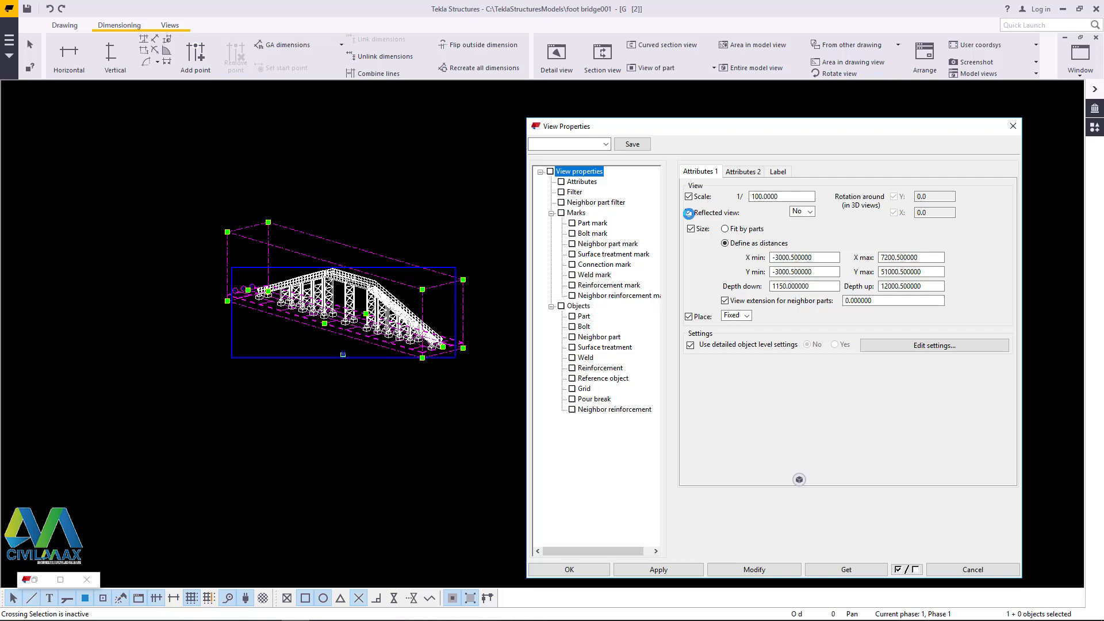
drag(780, 197, 758, 199)
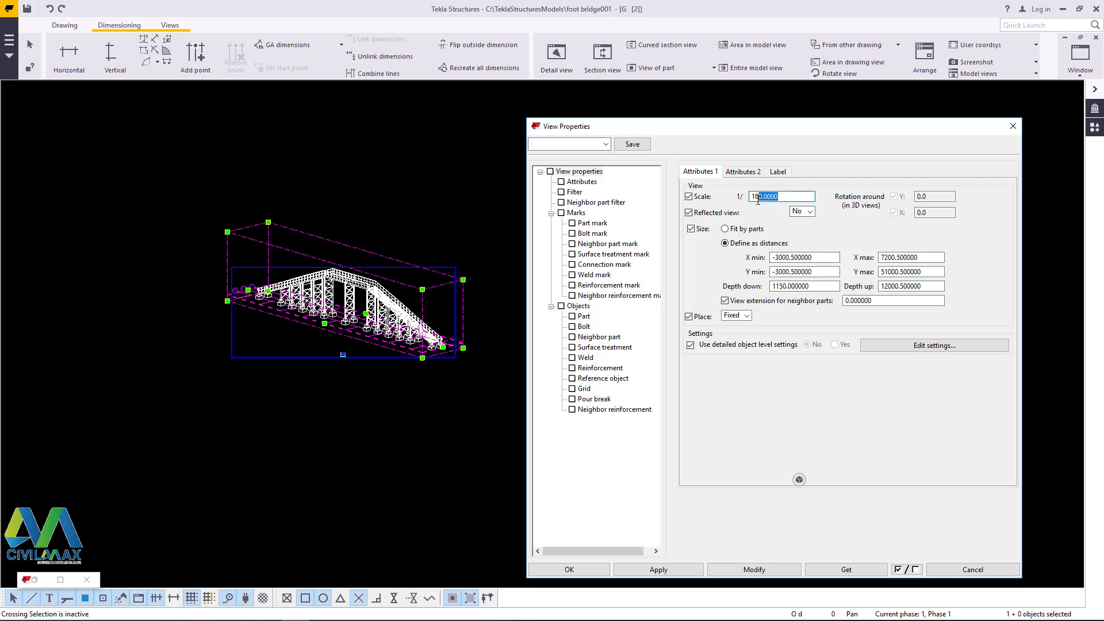
key(BackSpace)
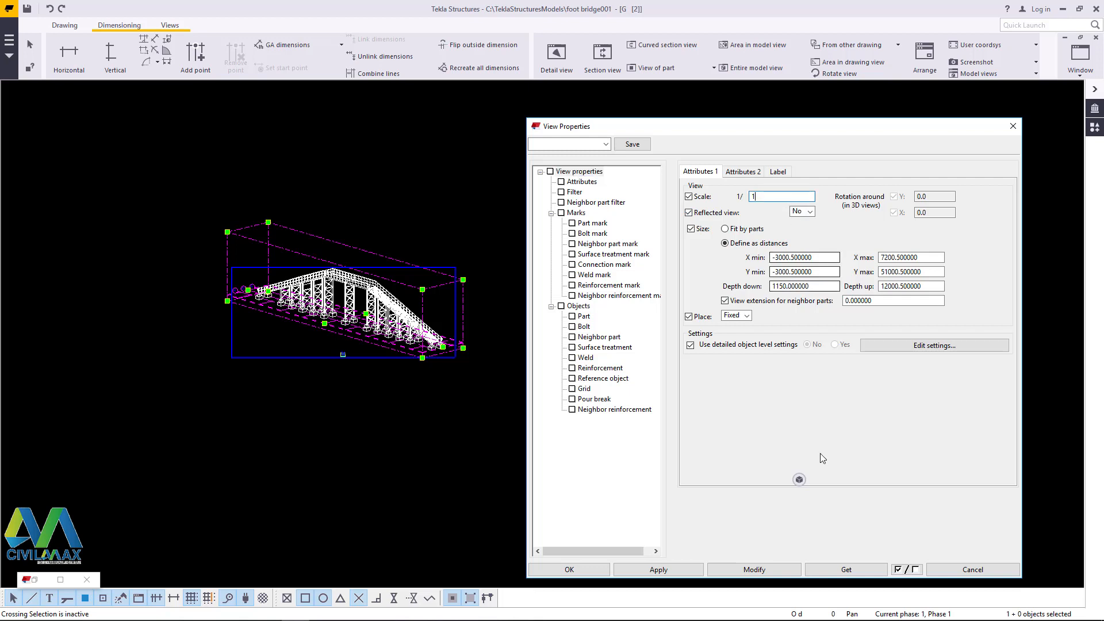
click(752, 571)
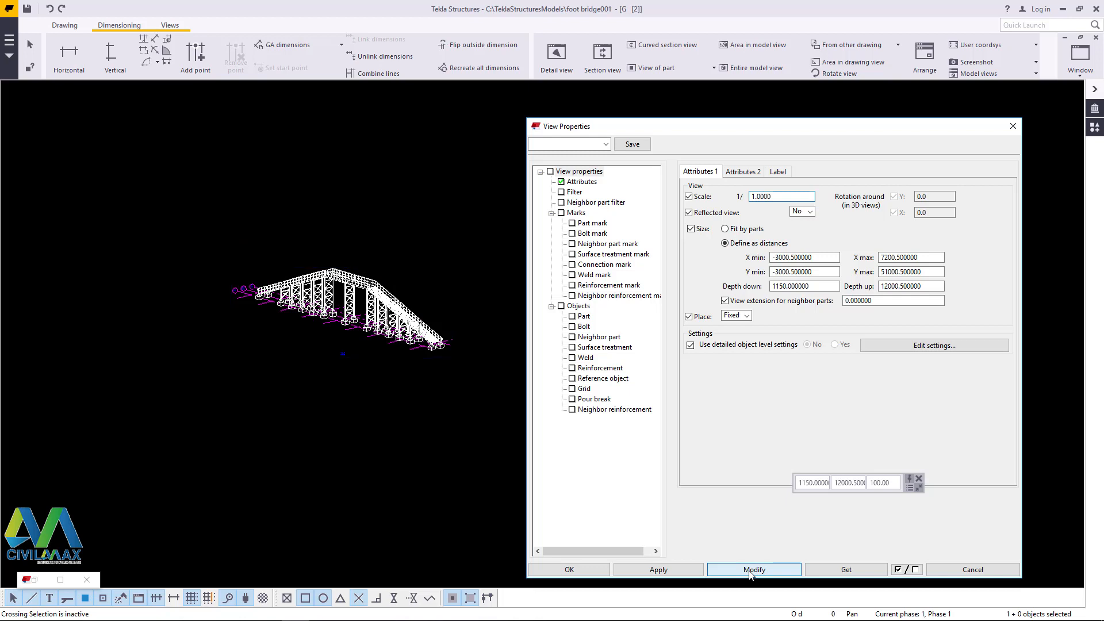
click(644, 572)
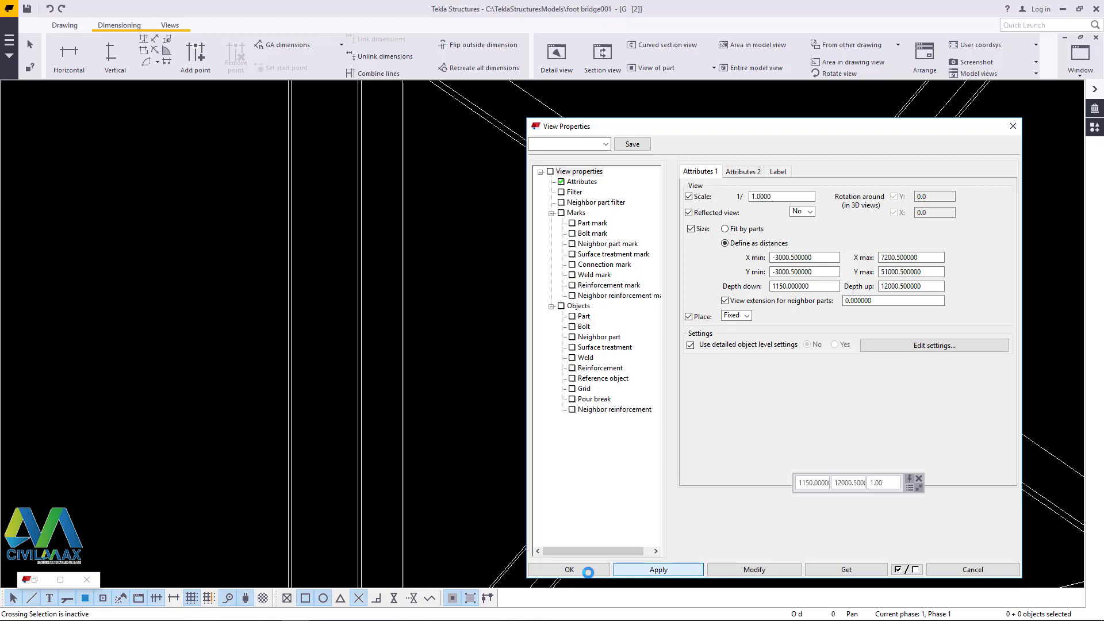
click(569, 570)
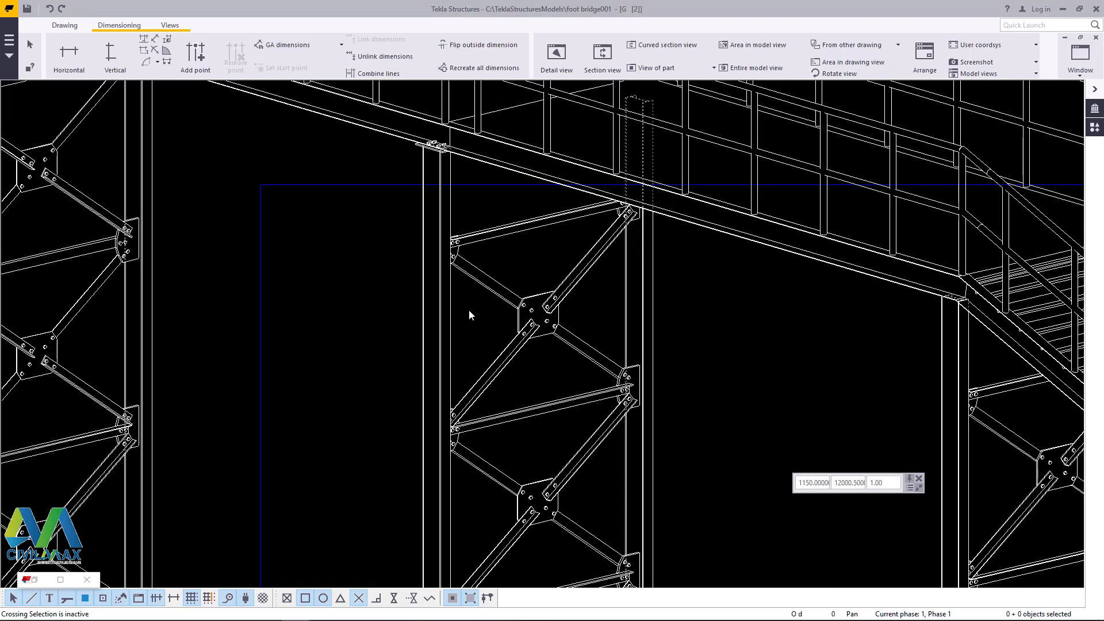
- Move the enlarged footbridge view so that it lies inside the drawing frame
scroll(469, 313, down, 10)
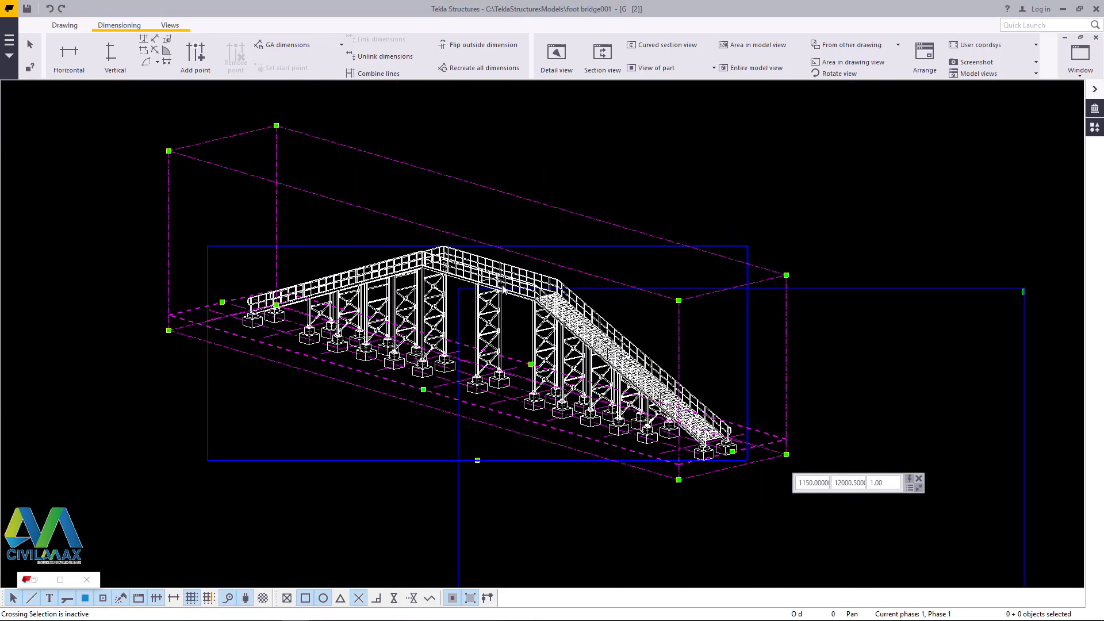
scroll(504, 291, down, 5)
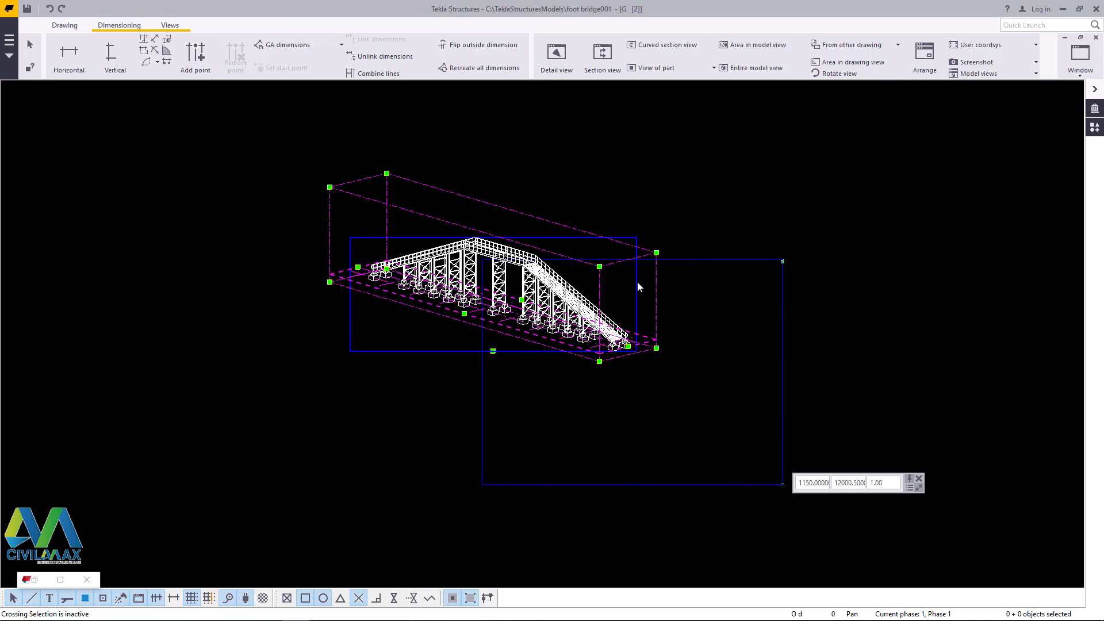
mouse_move(641, 289)
mouse_down()
mouse_move(744, 355)
mouse_move(777, 358)
mouse_up()
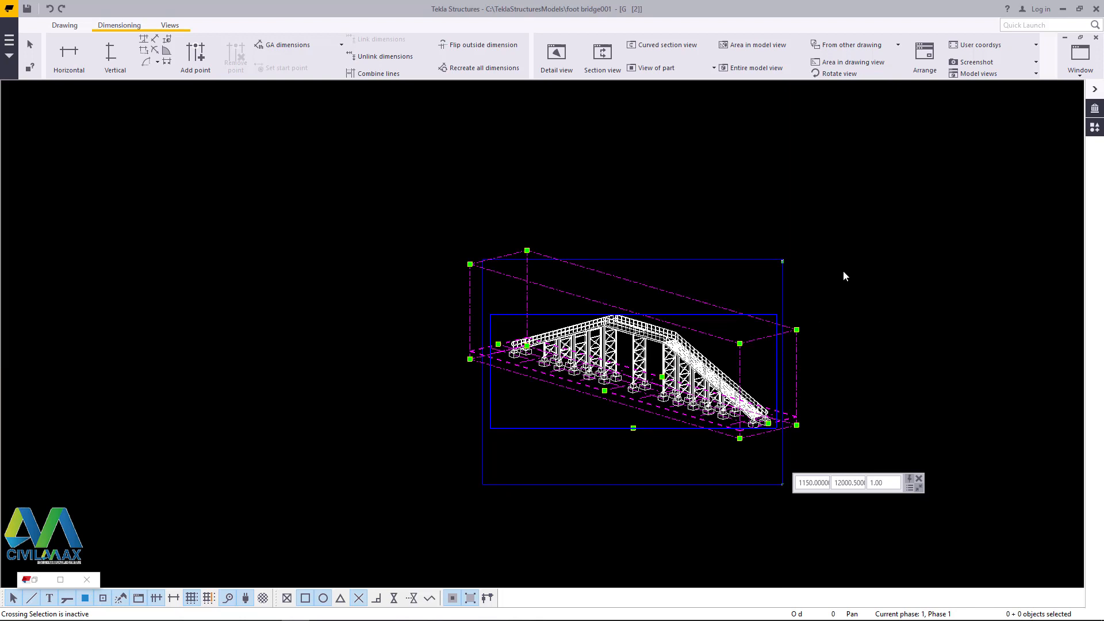
- Export the open footbridge drawing as a DWG file under the name coffer3, using the standard layer rules
scroll(766, 375, up, 4)
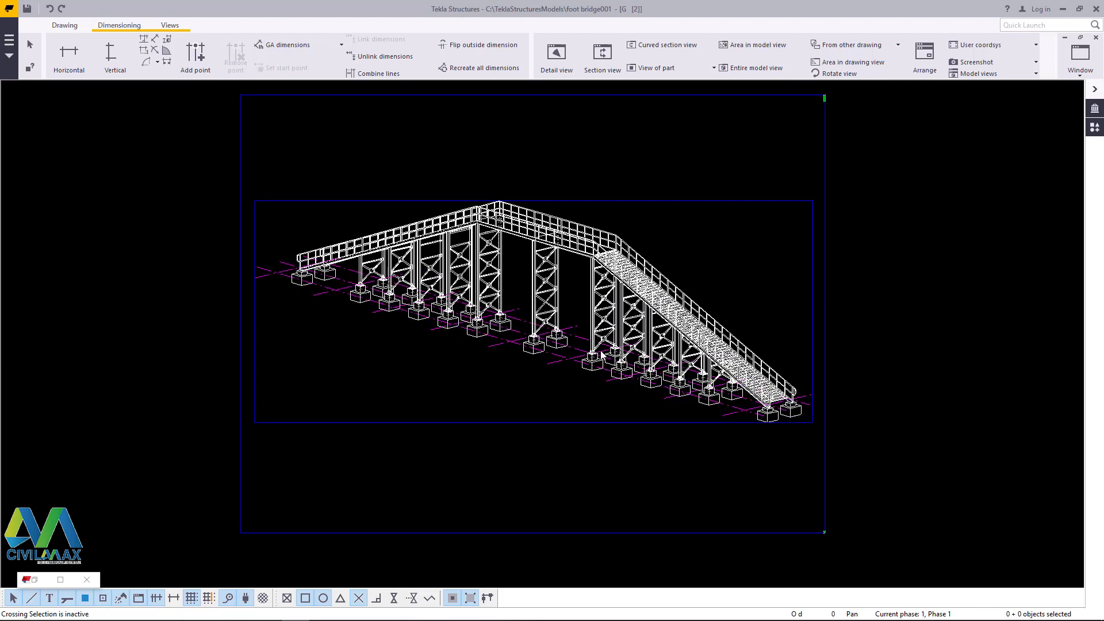
scroll(559, 273, up, 2)
scroll(667, 257, up, 5)
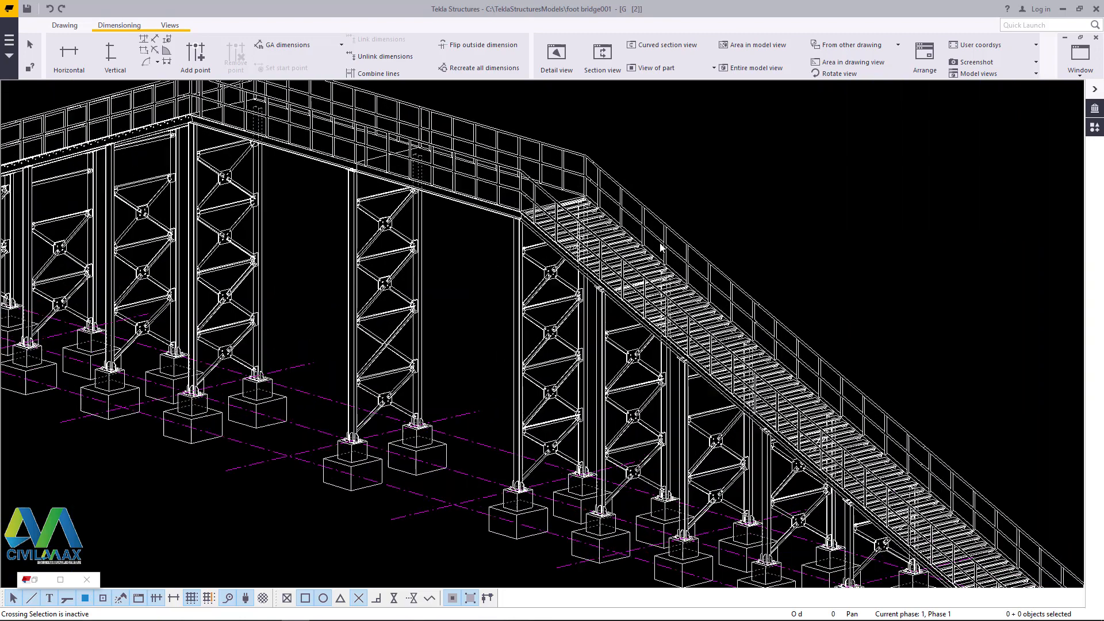
scroll(230, 179, up, 2)
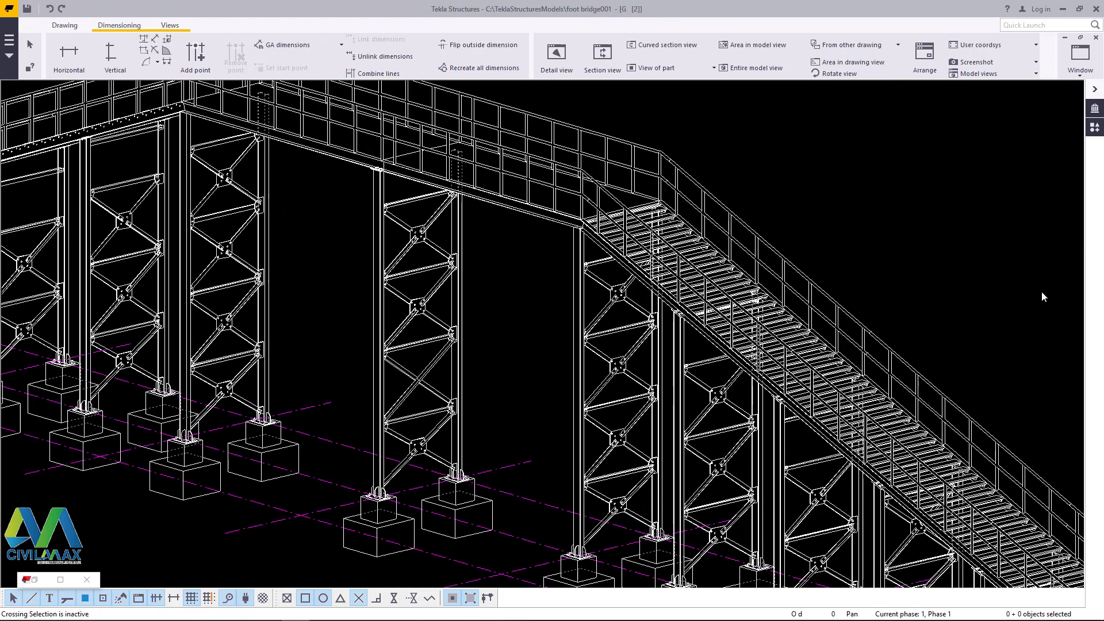
click(10, 41)
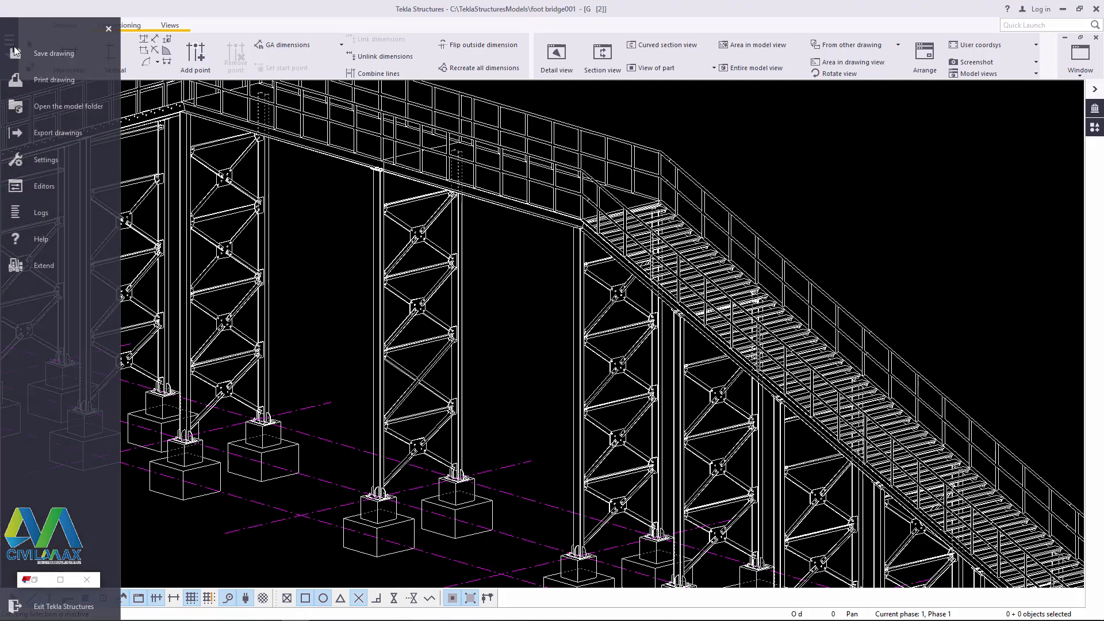
click(58, 133)
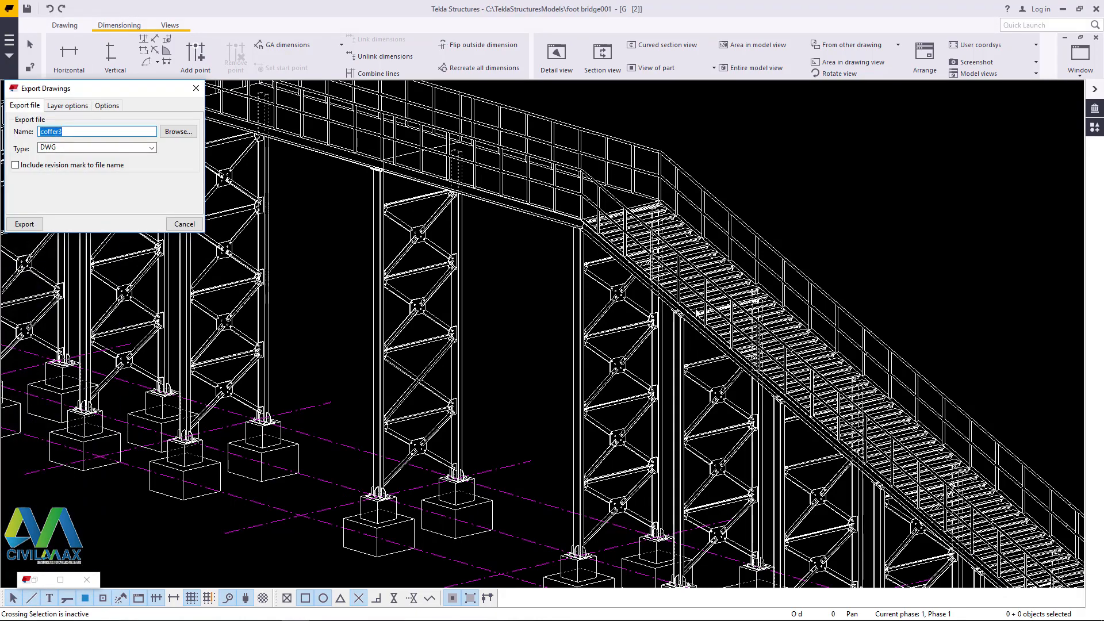
click(79, 109)
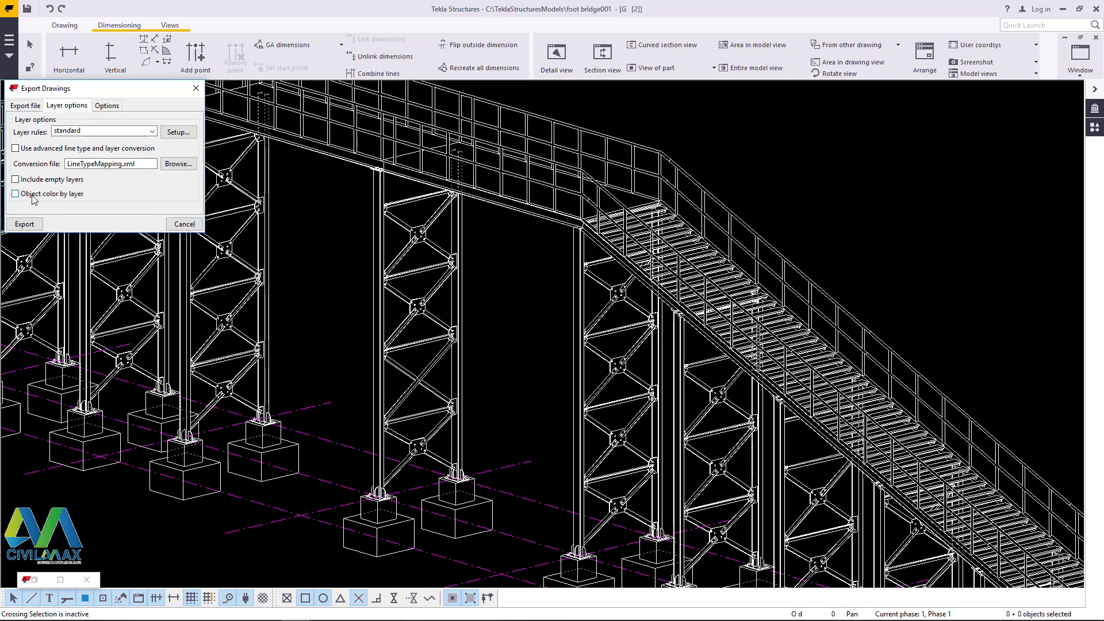
click(23, 225)
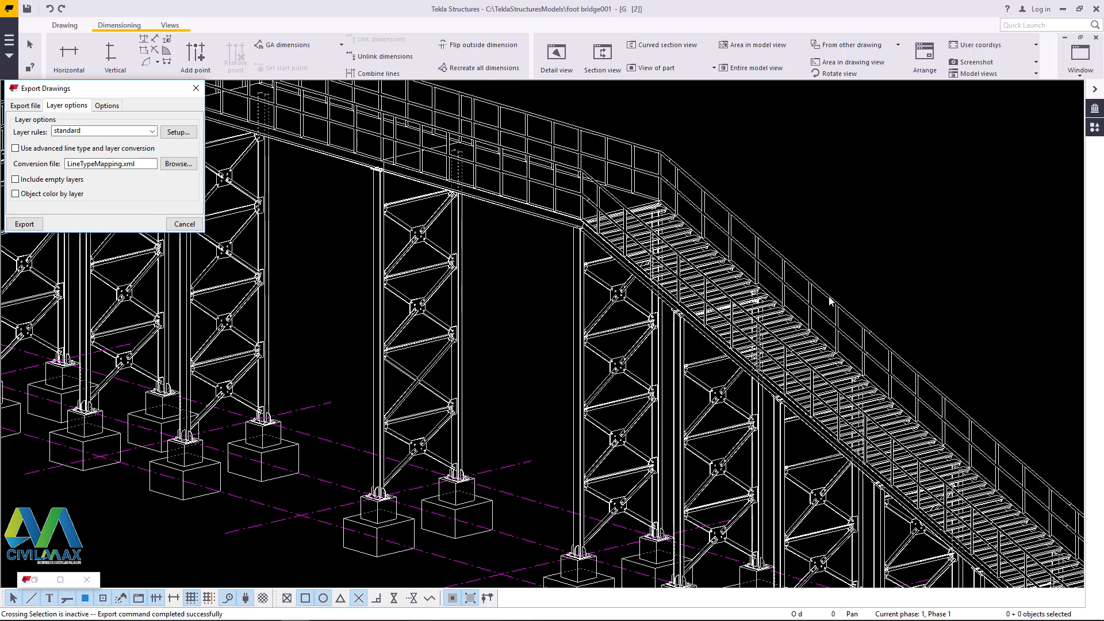
- Change the export file name to coffer9 and export the footbridge drawing again as DWG
click(24, 105)
click(79, 131)
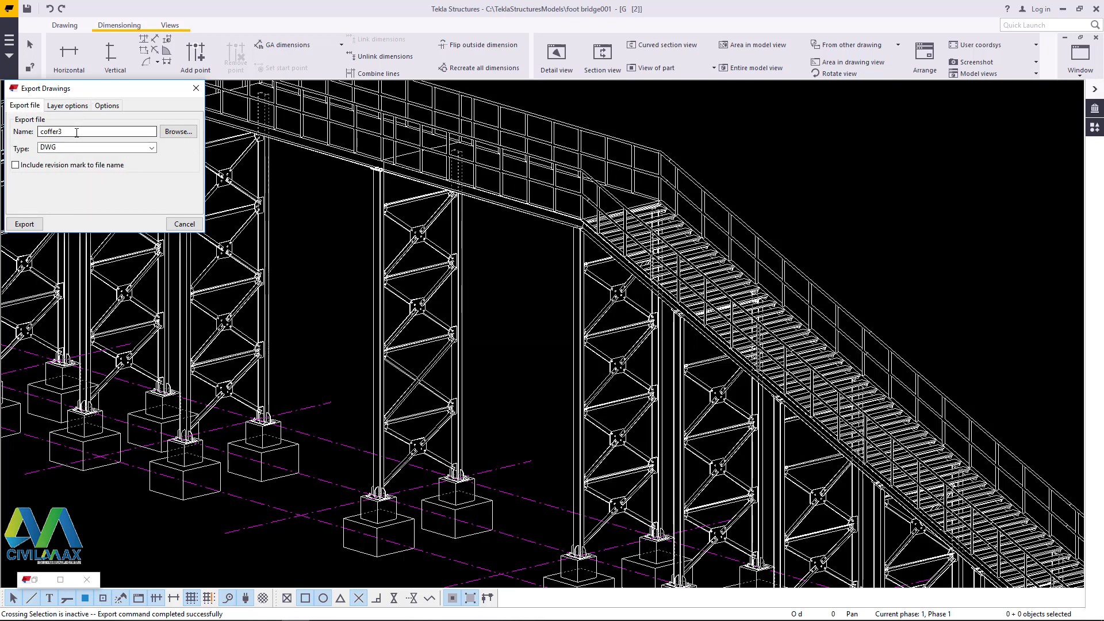
text(9)
click(25, 225)
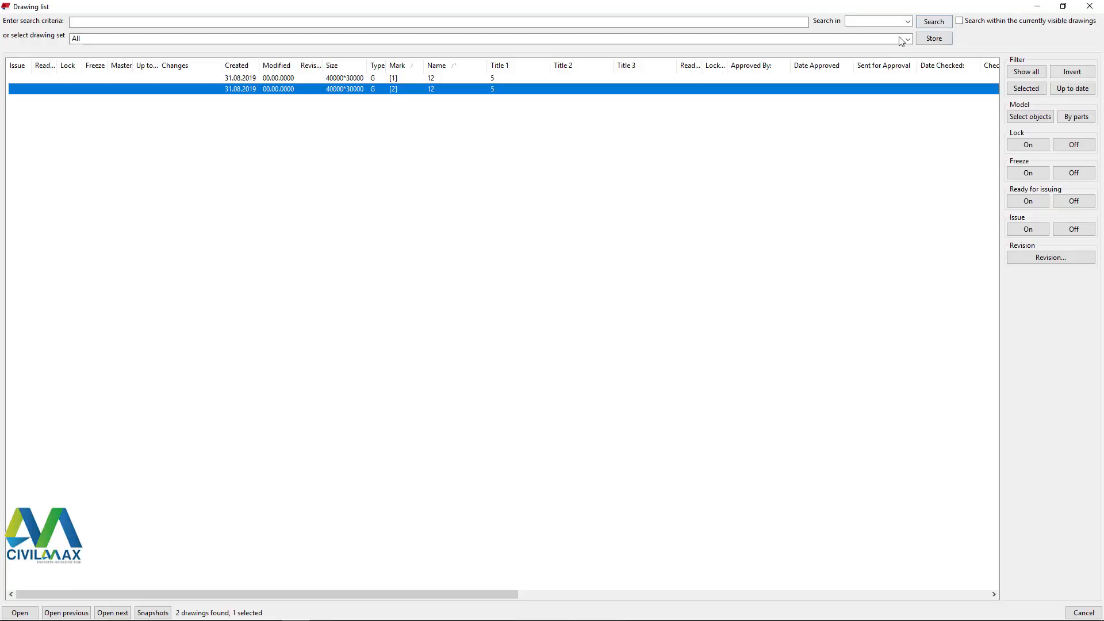
- Minimize the drawing list and switch to the File Explorer window showing the model's PlotFiles folder
click(1038, 6)
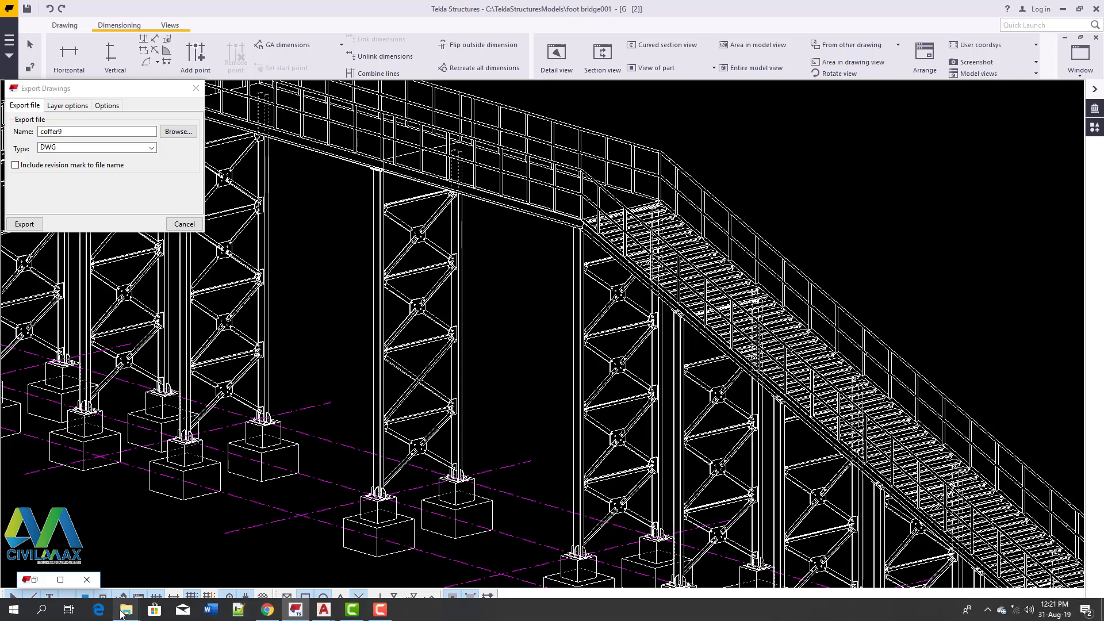
mouse_move(122, 613)
click(81, 575)
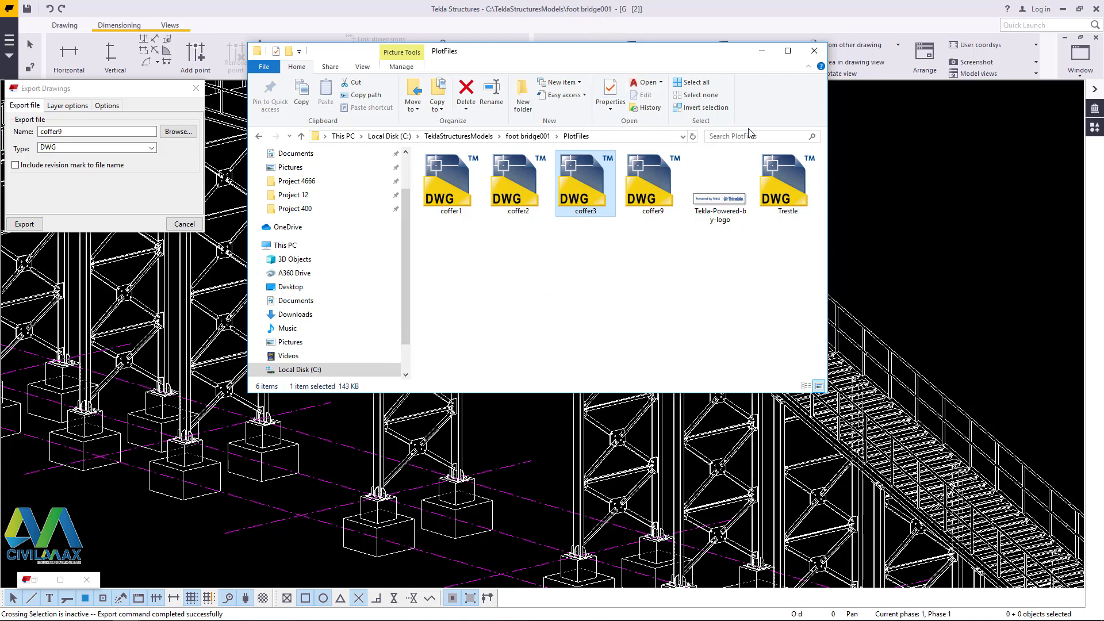
- Open coffer9 from the PlotFiles folder in AutoCAD, continuing past the foreign DWG warning and exiting the Mech-Q welcome window
click(653, 183)
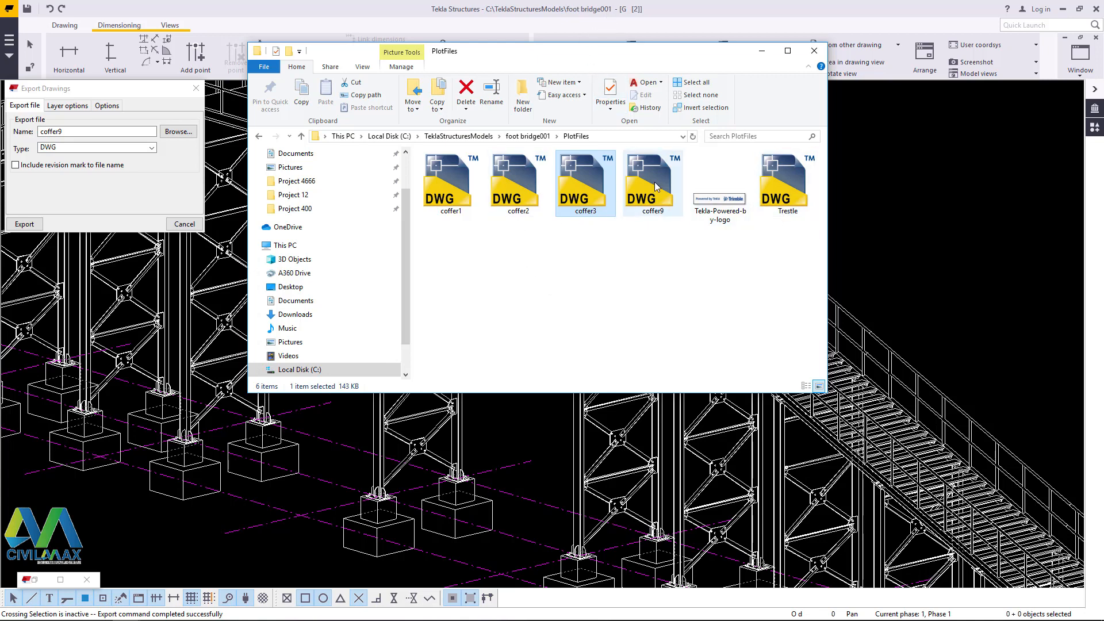
right_click(656, 183)
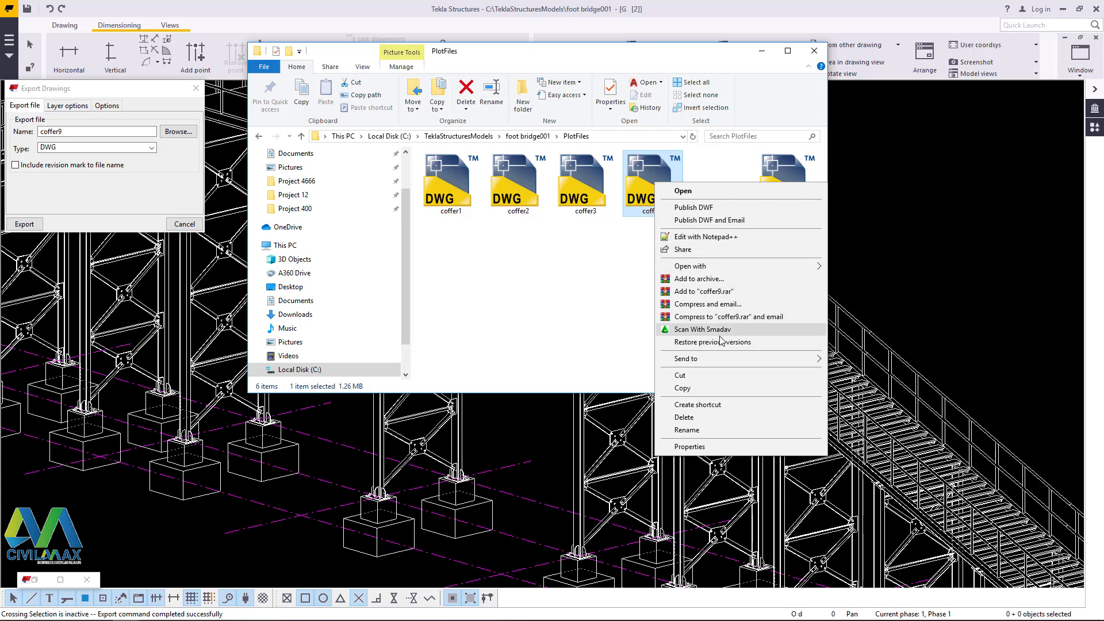
mouse_move(716, 268)
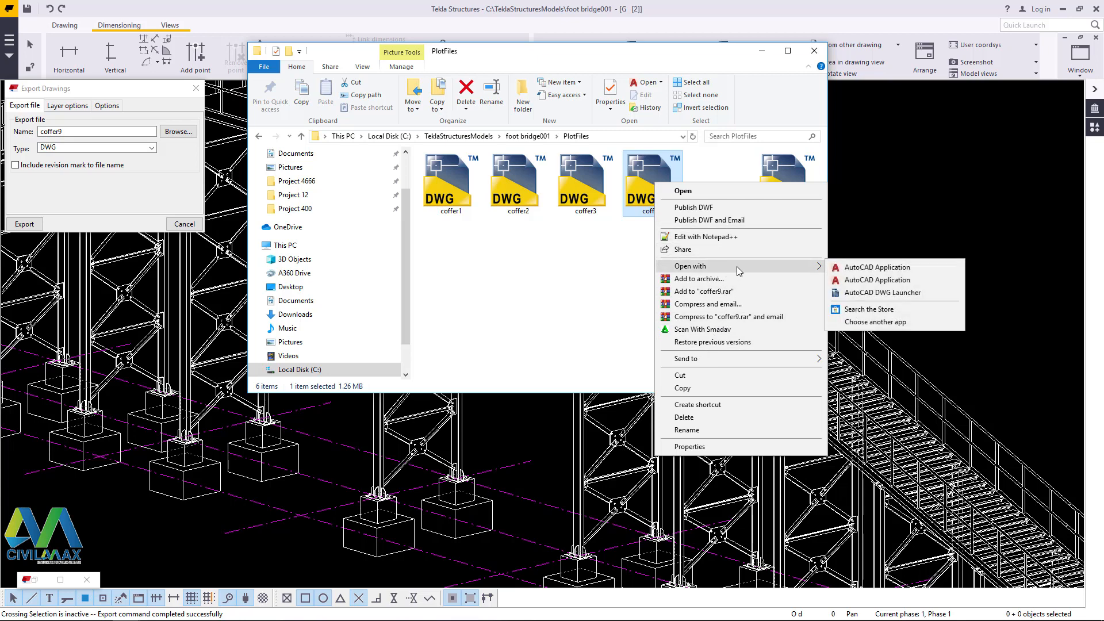
click(894, 275)
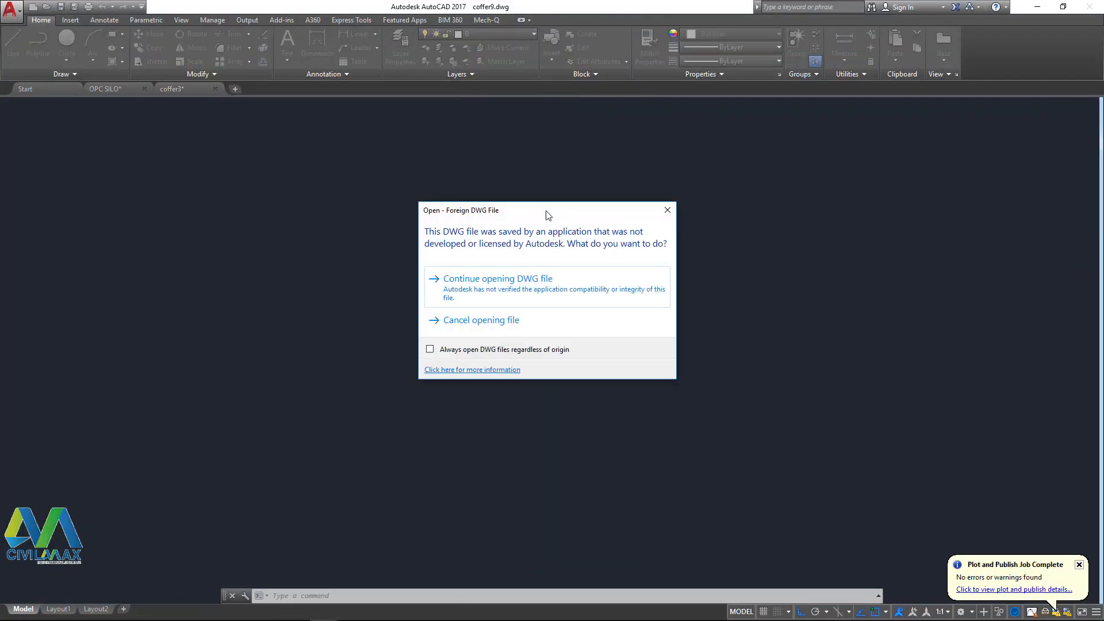
click(519, 283)
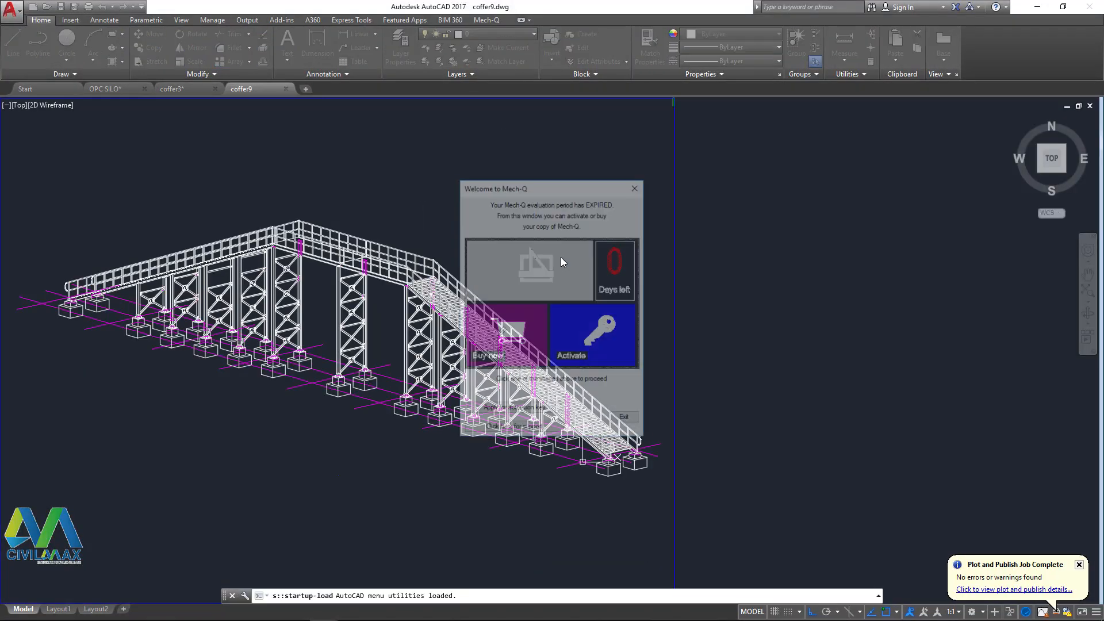
click(625, 418)
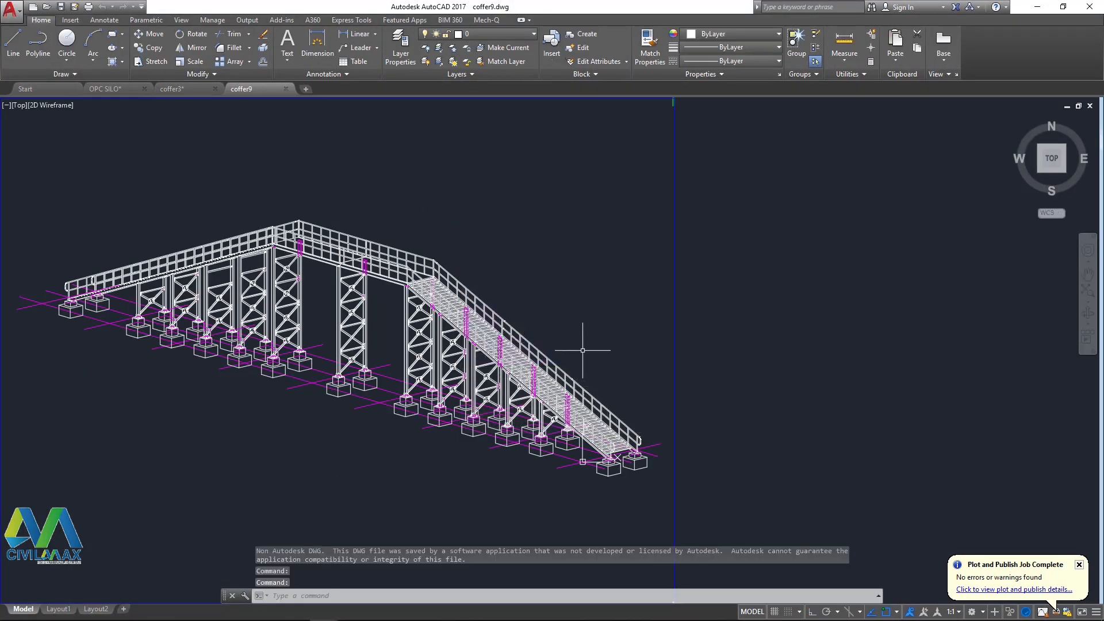
- Examine the exported bridge's railings, columns and stair treads, especially the magenta lines, against the overall view
scroll(381, 271, up, 6)
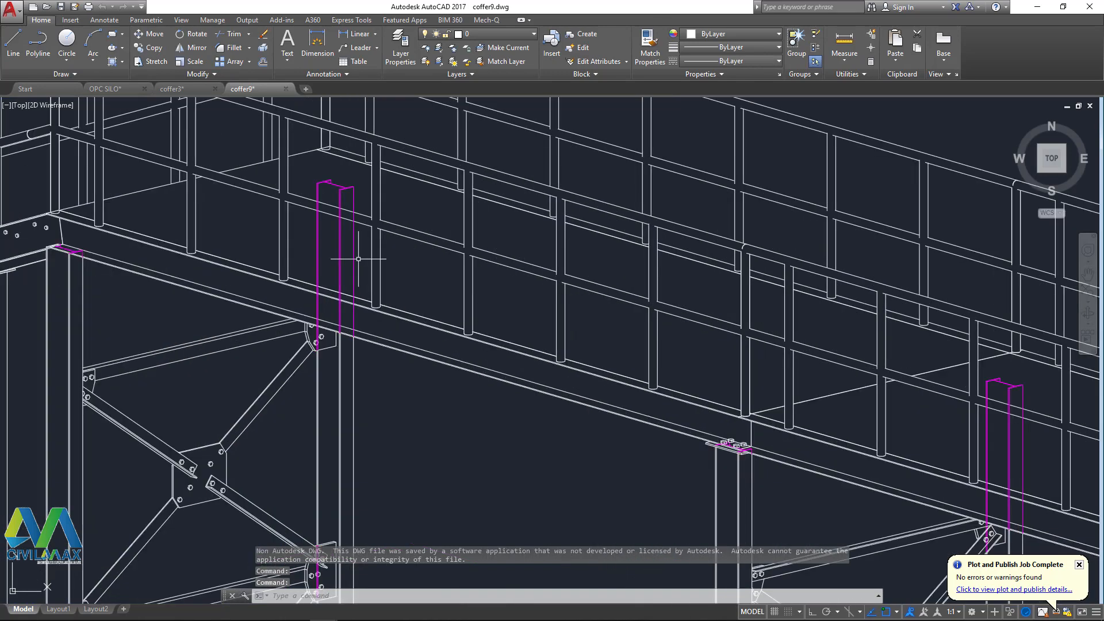
scroll(322, 242, up, 6)
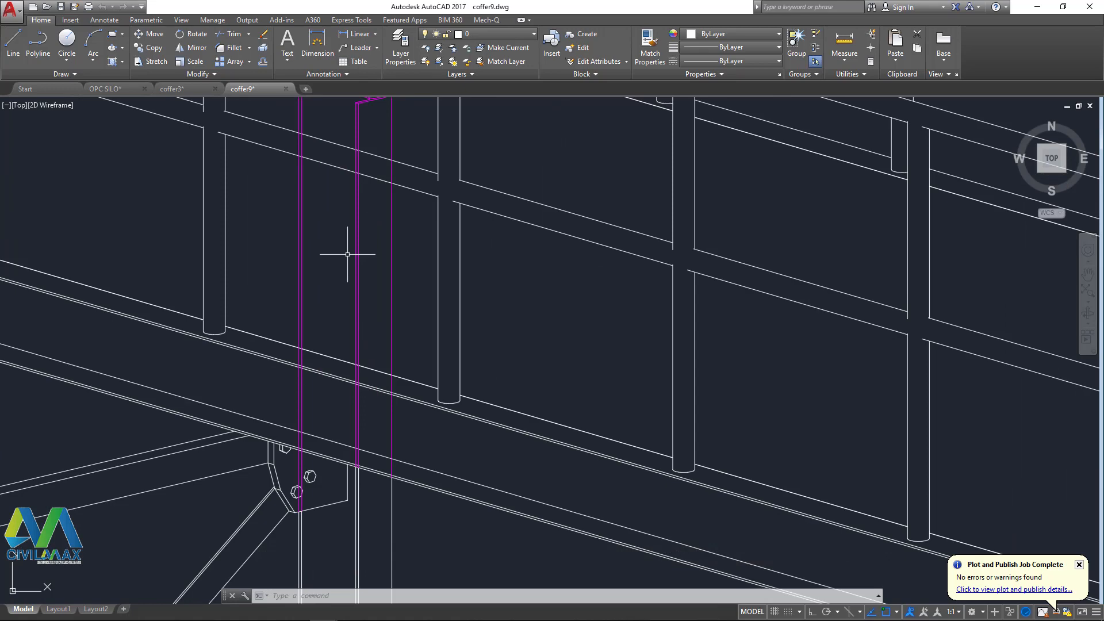
scroll(348, 254, down, 6)
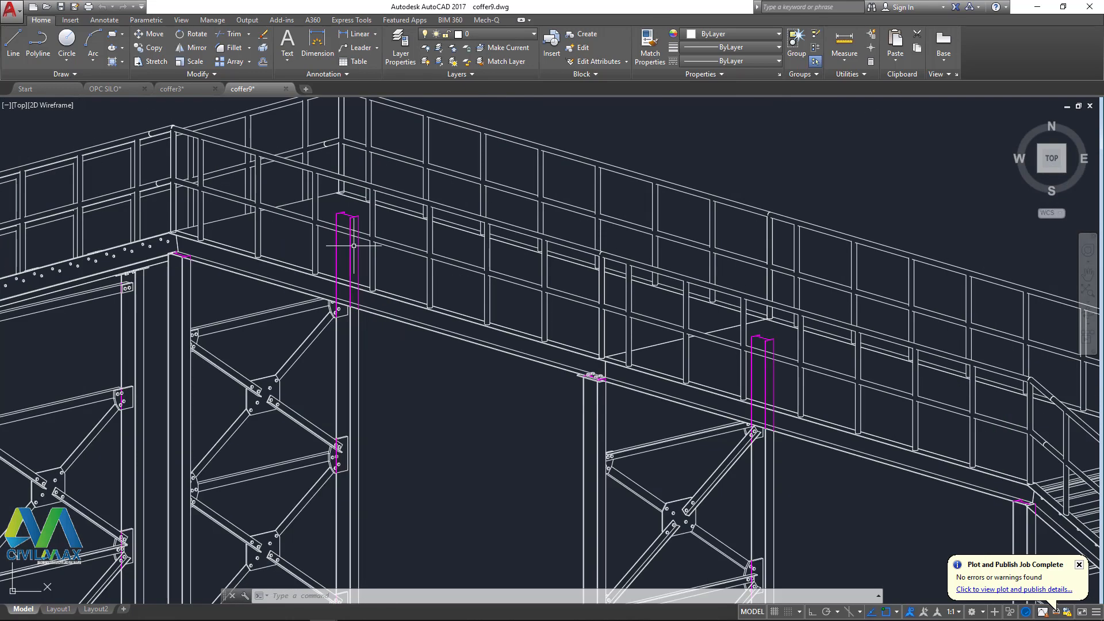
scroll(354, 245, down, 8)
scroll(633, 414, up, 2)
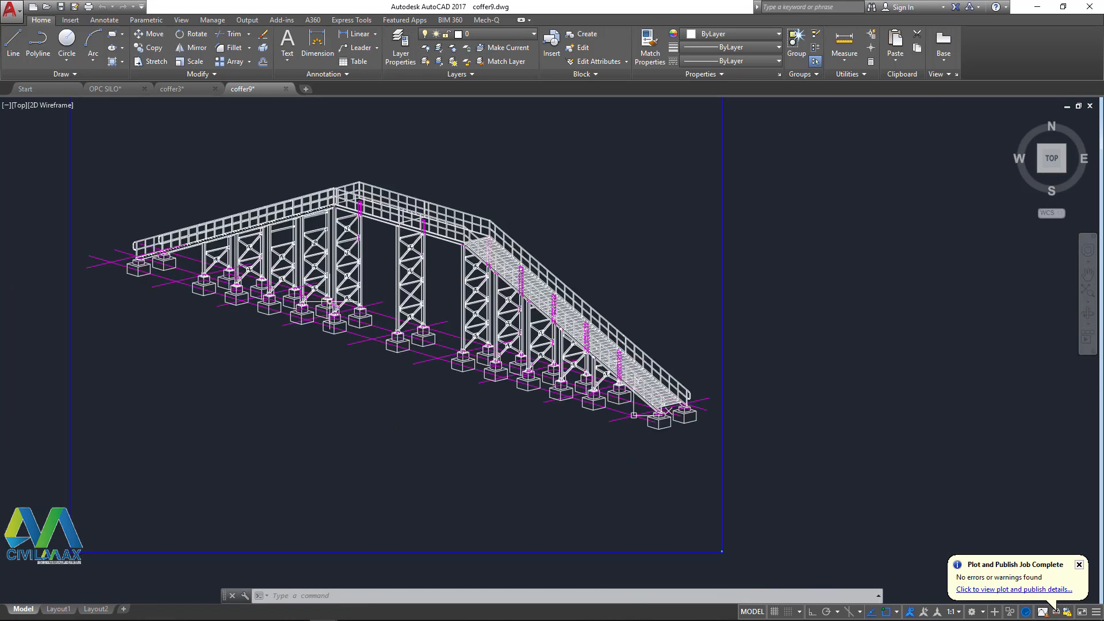
scroll(535, 305, up, 10)
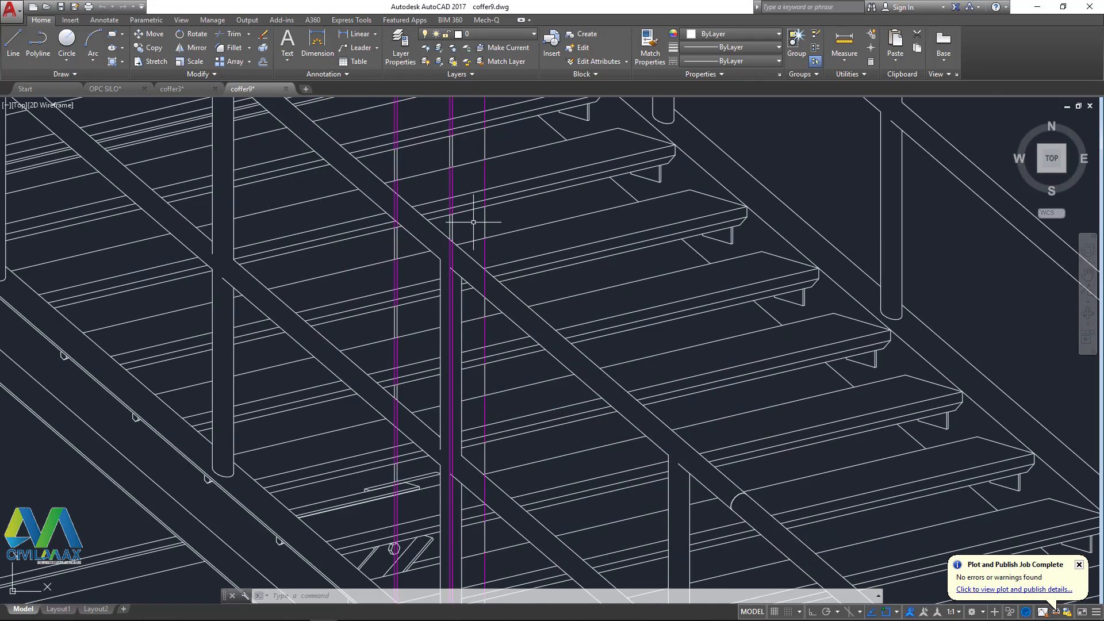
scroll(474, 222, down, 10)
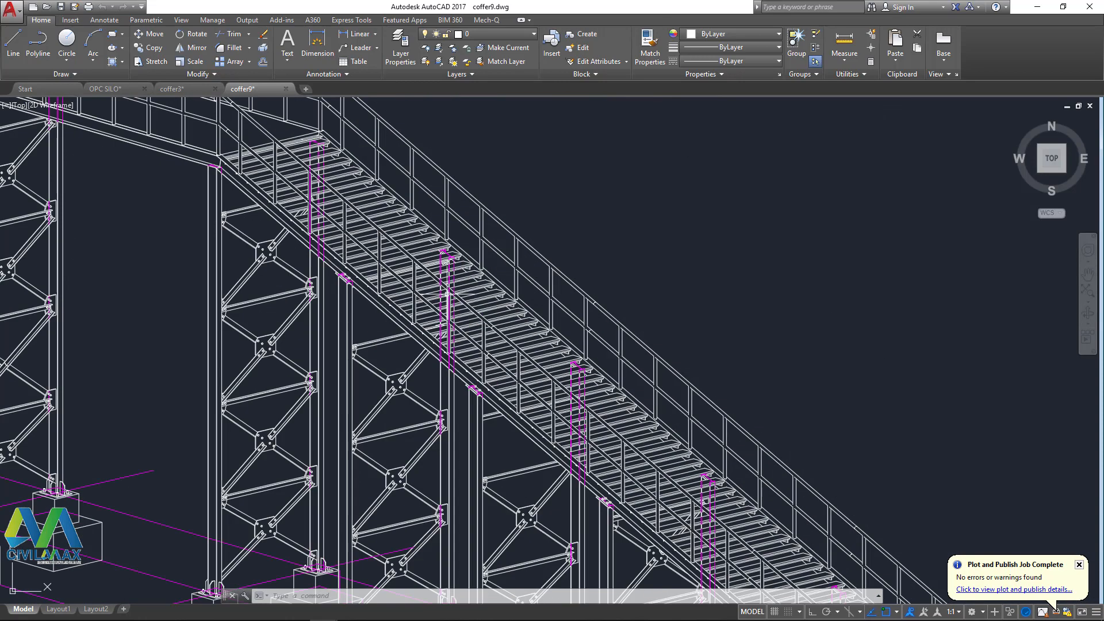
scroll(646, 326, down, 2)
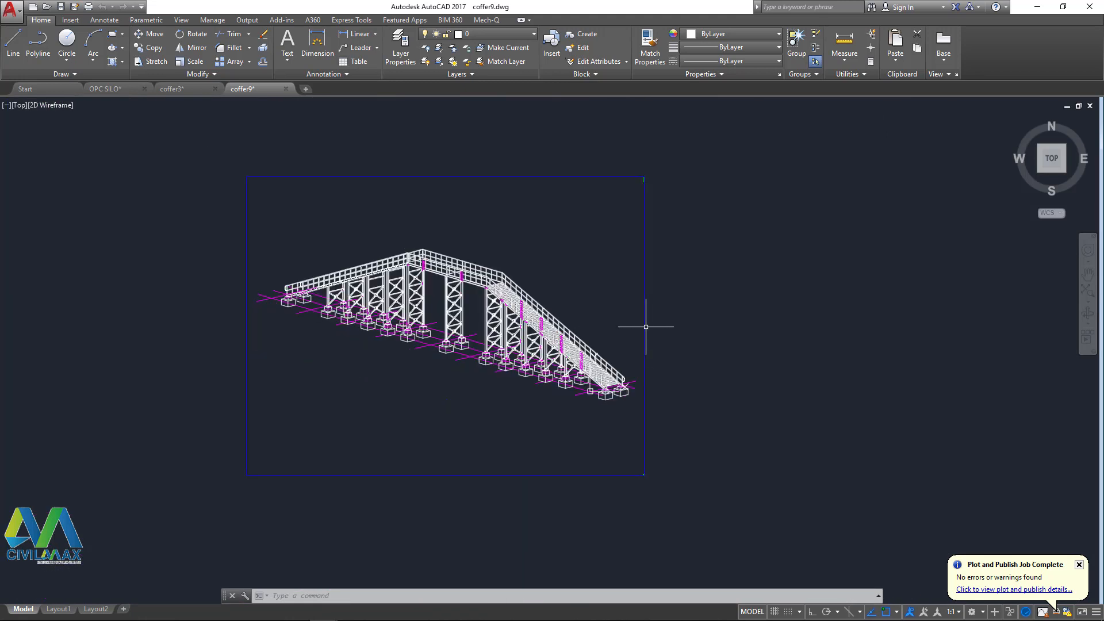
- Erase the blue rectangular frame lines that surround the footbridge in coffer9
click(739, 163)
click(489, 216)
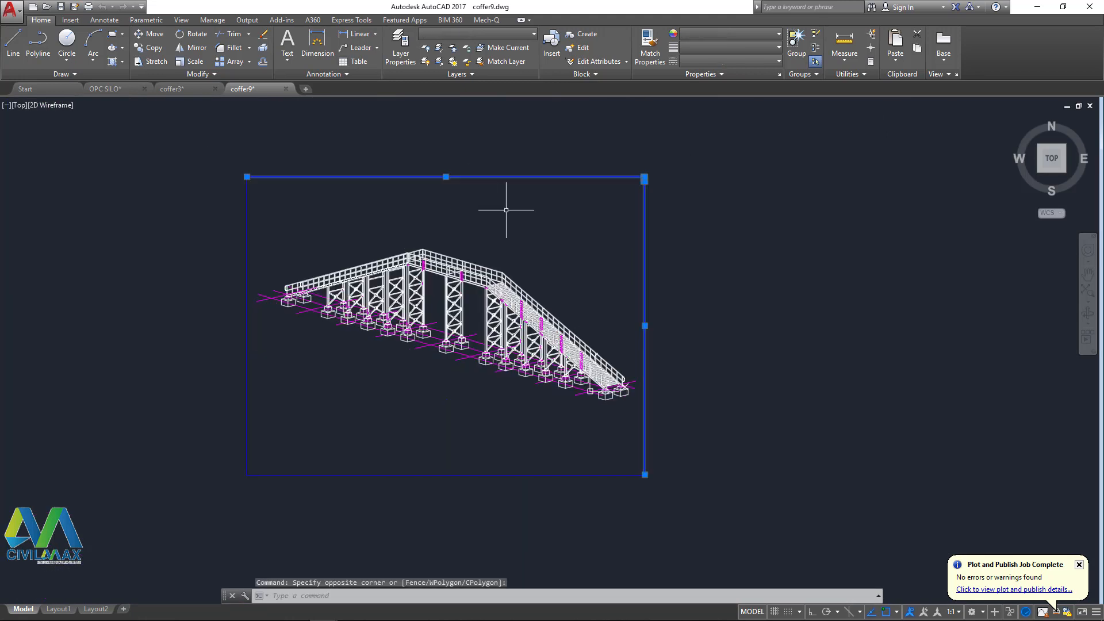
key(Delete)
click(248, 201)
key(Delete)
click(740, 446)
click(624, 521)
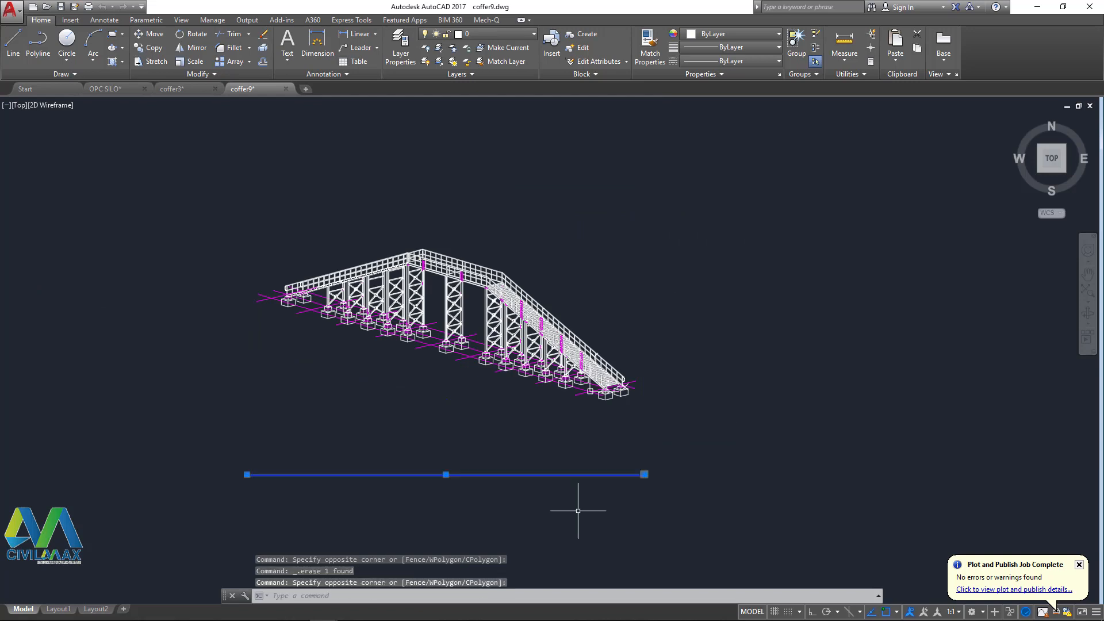
key(Delete)
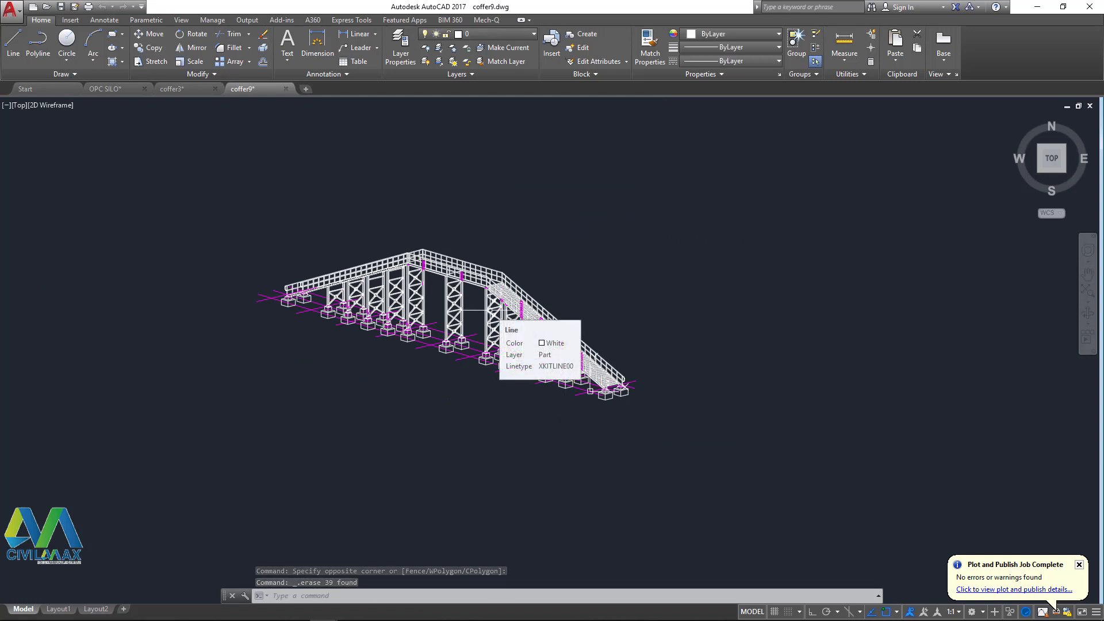
- Copy the complete sheet border and title block from the OPC SILO drawing to the clipboard
click(105, 88)
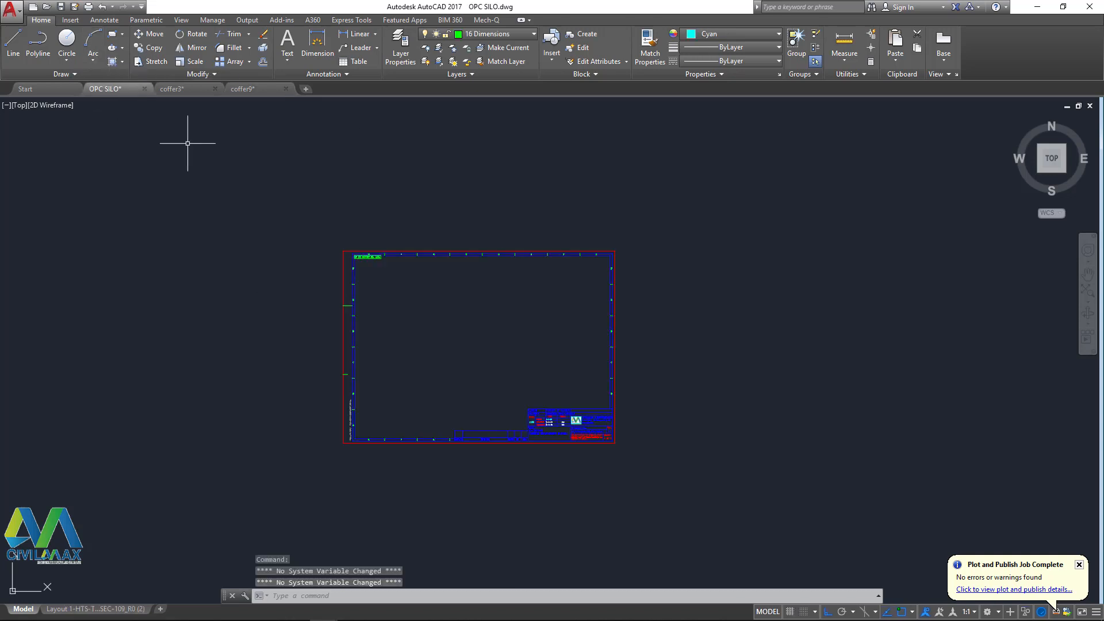
click(707, 214)
click(333, 505)
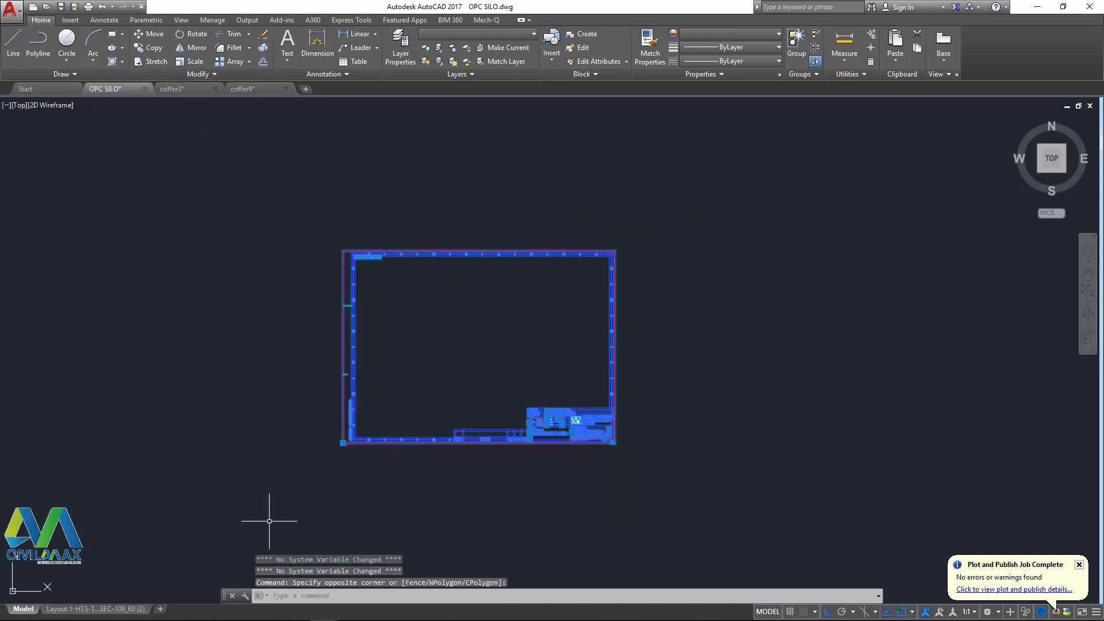
key(ctrl+c)
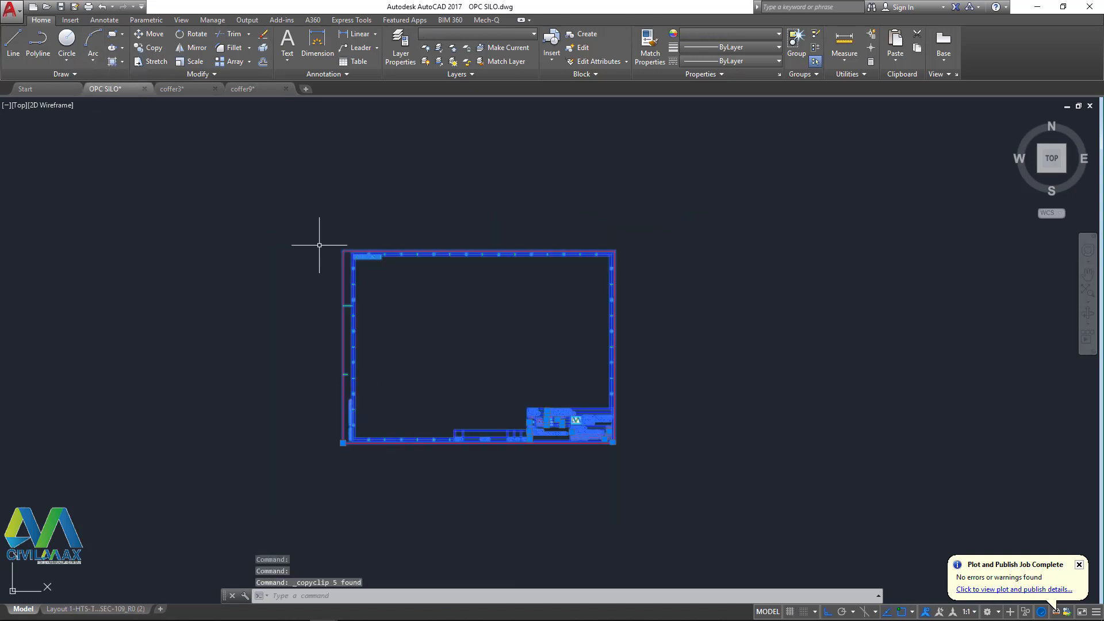
- Paste the copied sheet border and title block into coffer9 so that it encloses the footbridge view
click(262, 88)
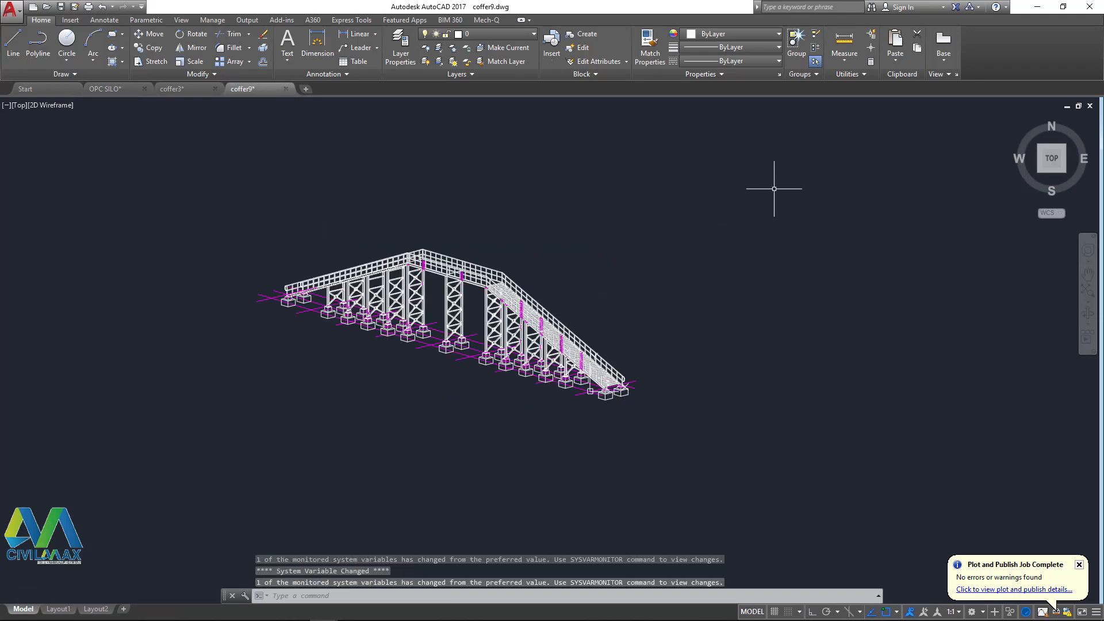
key(ctrl+v)
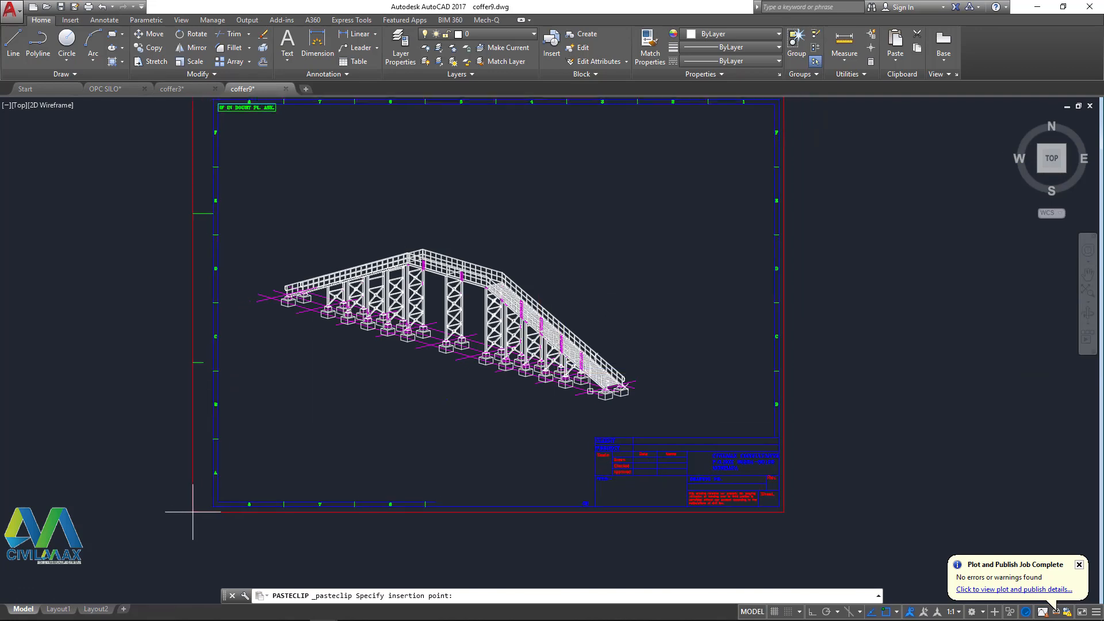
click(159, 532)
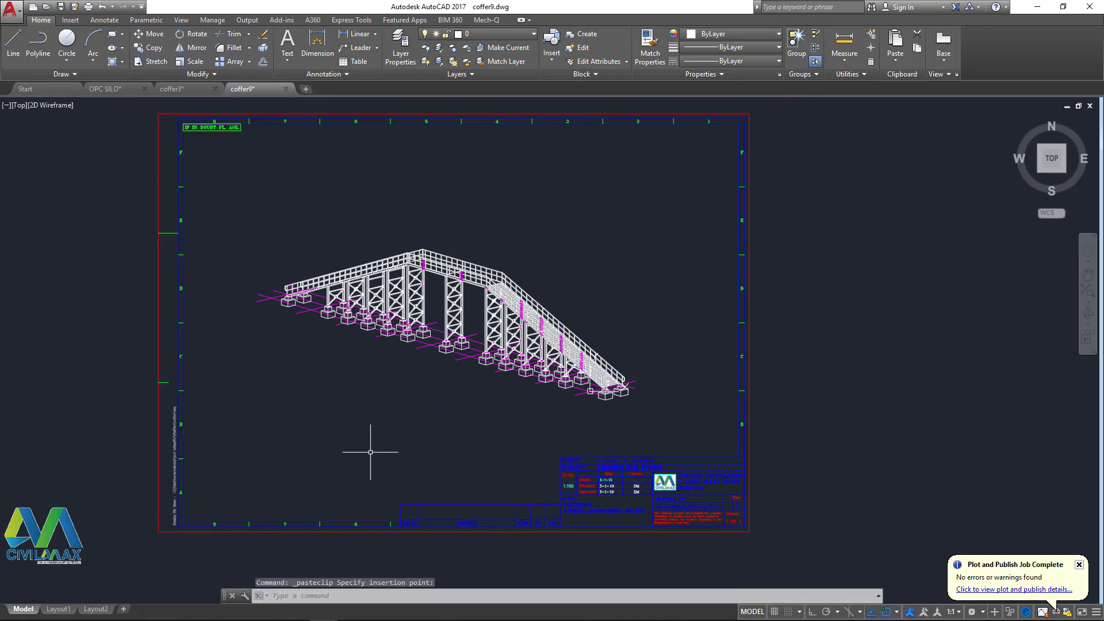
scroll(604, 437, up, 4)
scroll(615, 414, down, 5)
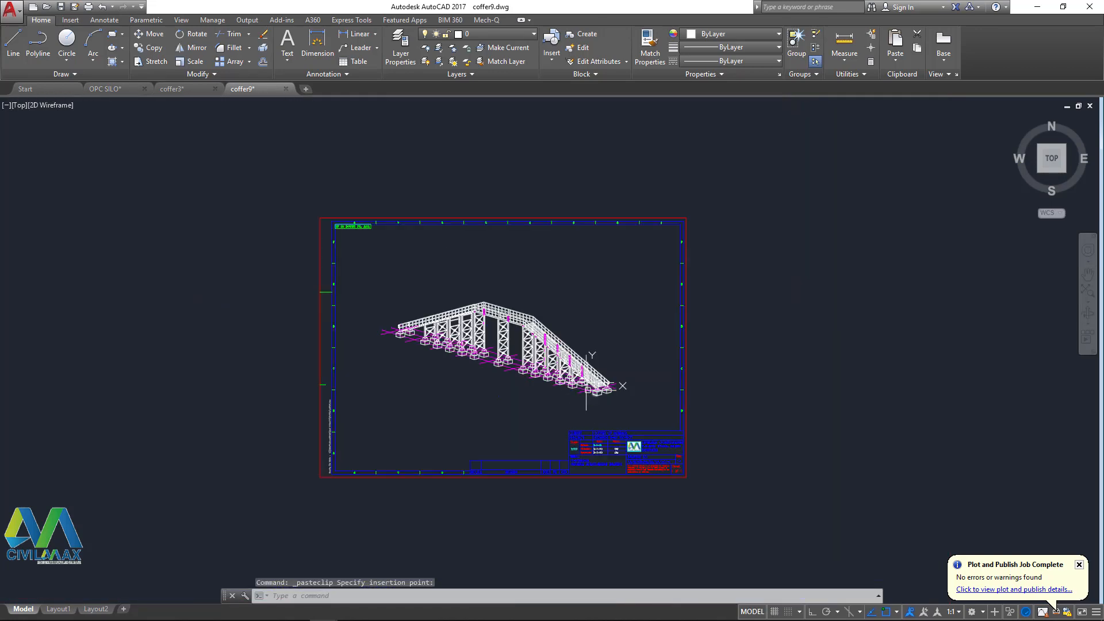
scroll(594, 382, up, 1)
scroll(544, 326, down, 2)
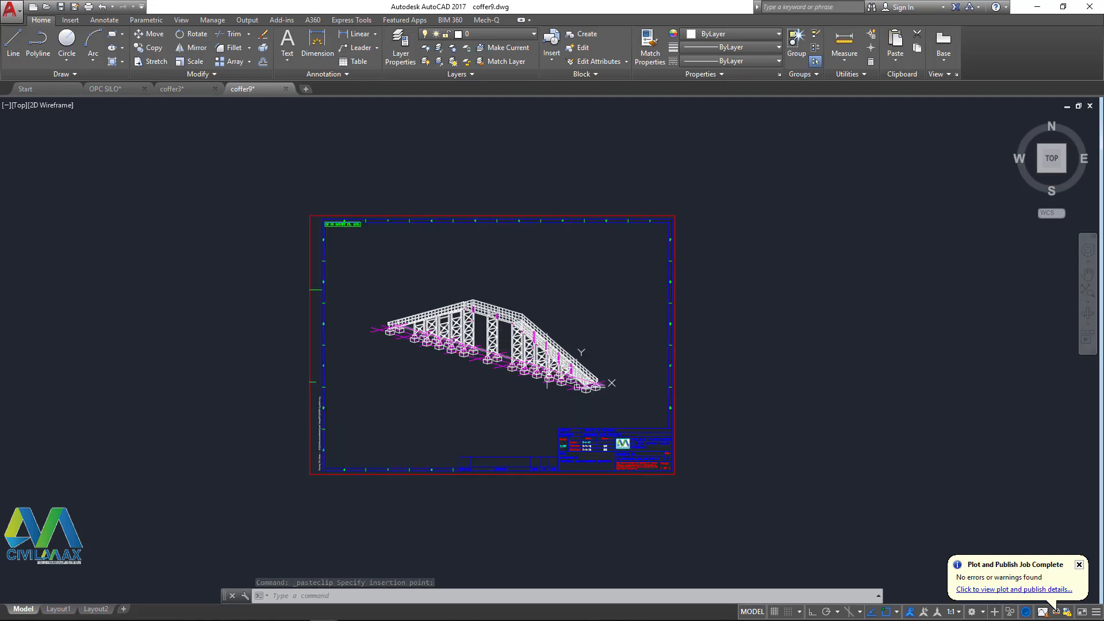
- Erase the vertical magenta lines of the hidden column that project above the walkway beam behind the railing
scroll(547, 381, up, 10)
scroll(402, 232, down, 2)
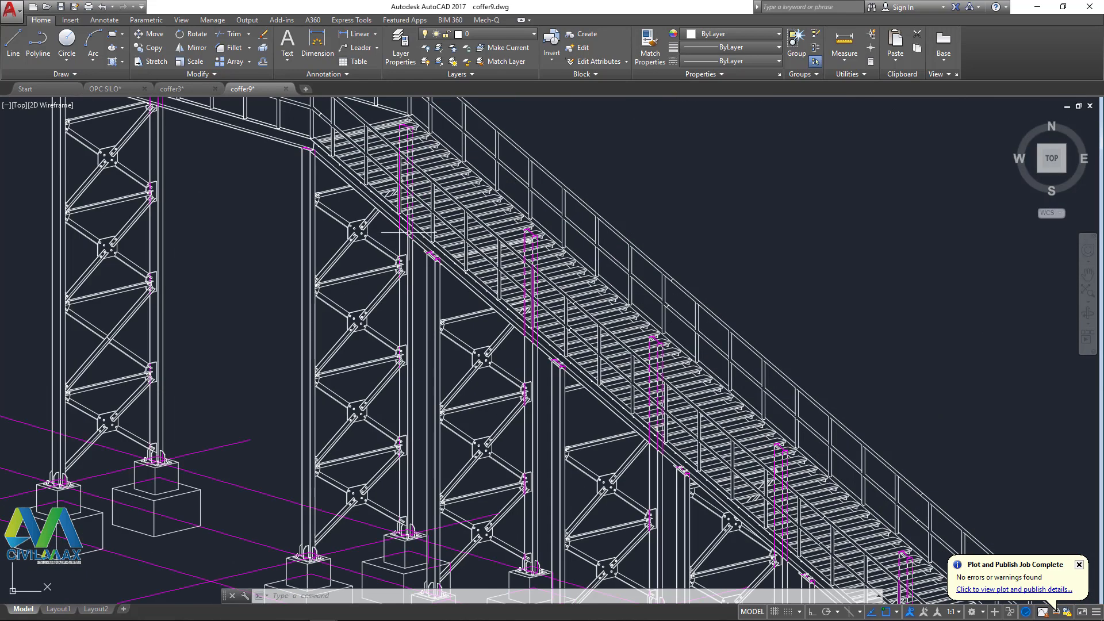
scroll(402, 232, down, 5)
scroll(248, 167, up, 9)
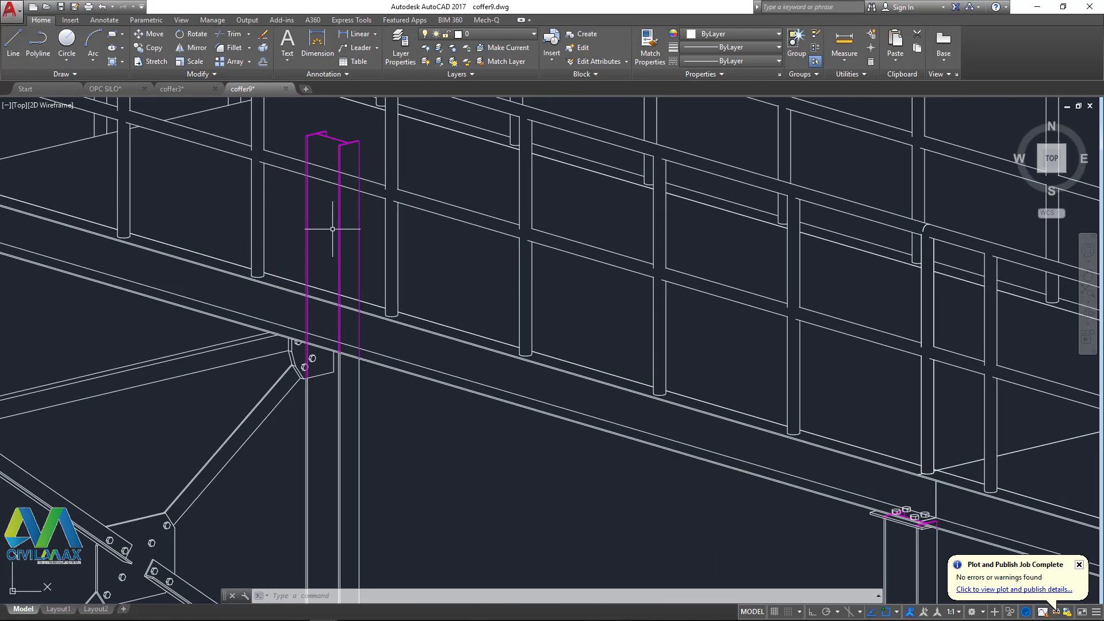
scroll(332, 229, up, 4)
click(387, 227)
click(225, 267)
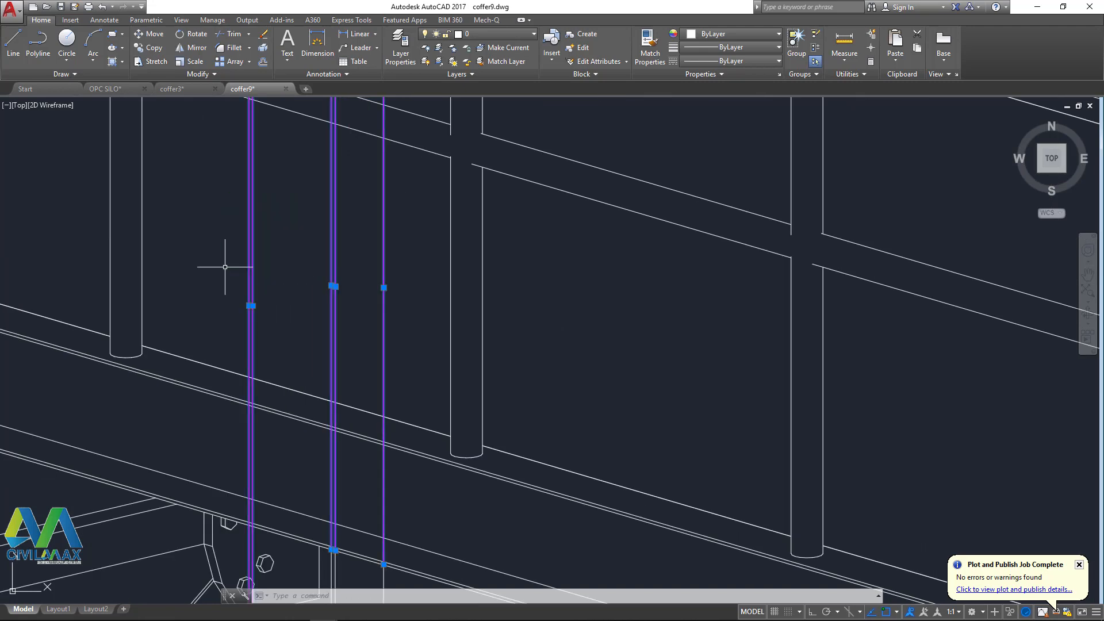
key(Delete)
- Erase the magenta I-section outline left behind the railing at the top of that column
scroll(247, 253, down, 3)
scroll(322, 207, up, 6)
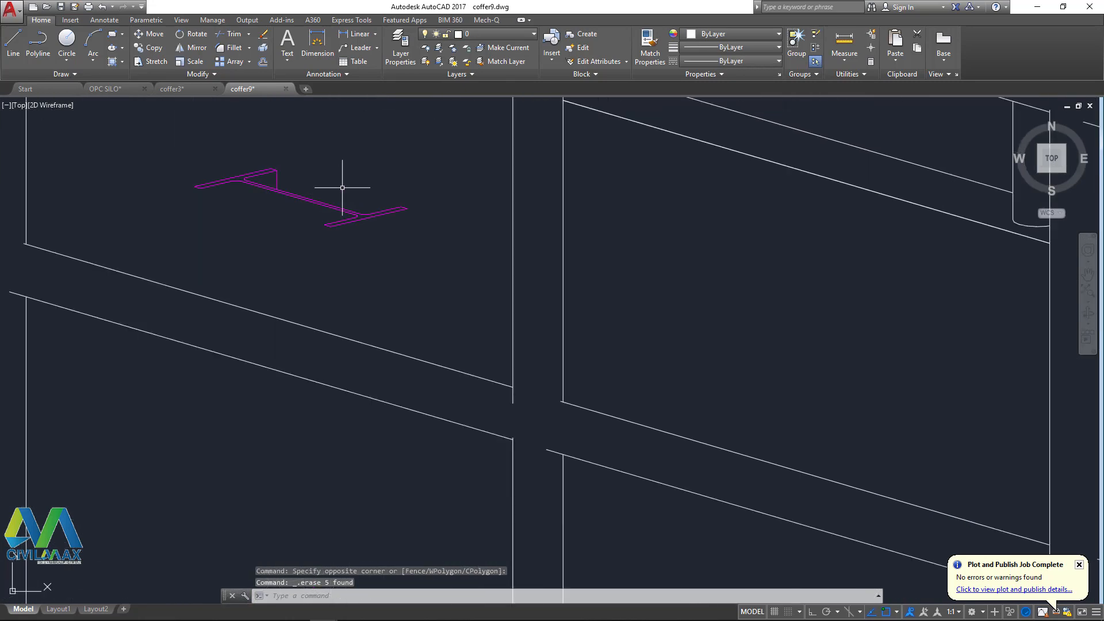
click(363, 161)
click(189, 209)
click(419, 178)
click(301, 247)
key(Delete)
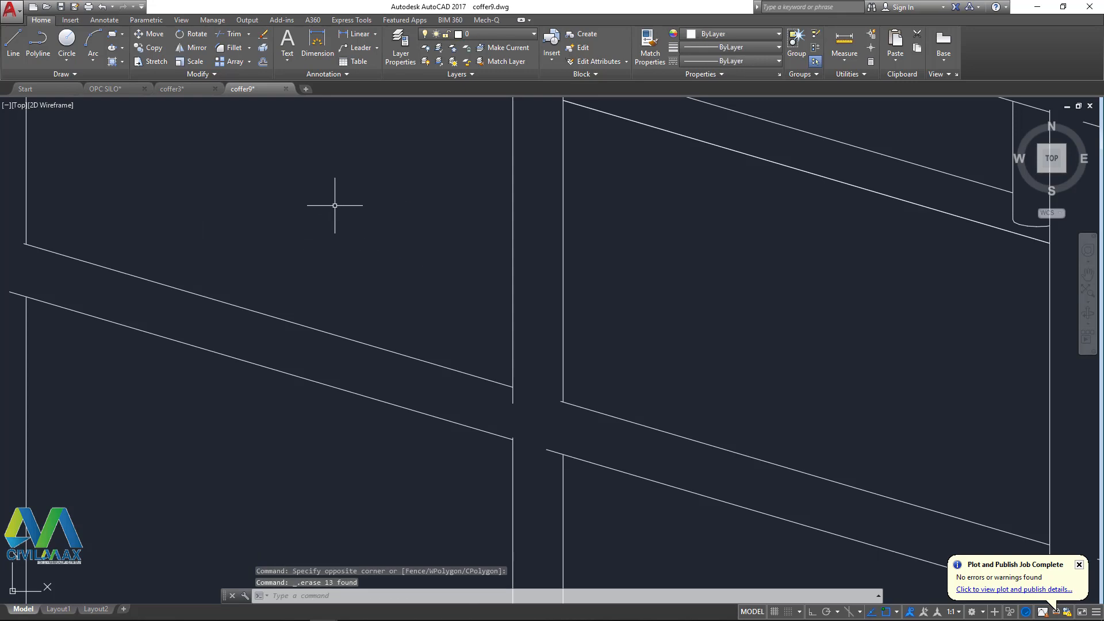
- Erase the two magenta vertical lines that cross the bolted gusset plate on the column's bracing
scroll(345, 201, down, 4)
scroll(358, 308, up, 8)
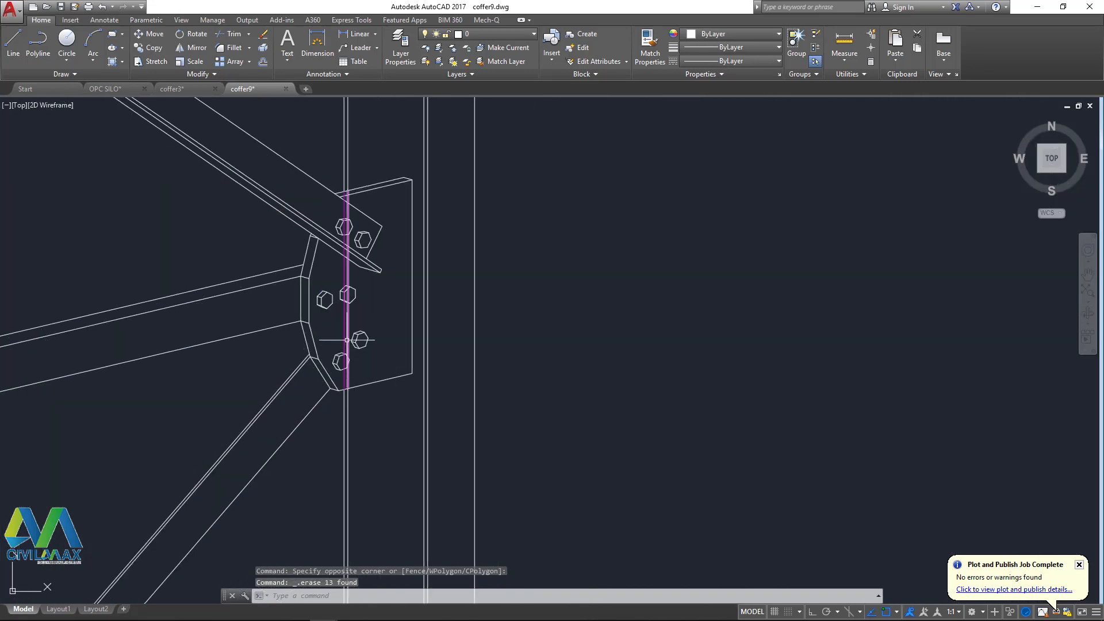
scroll(345, 313, up, 3)
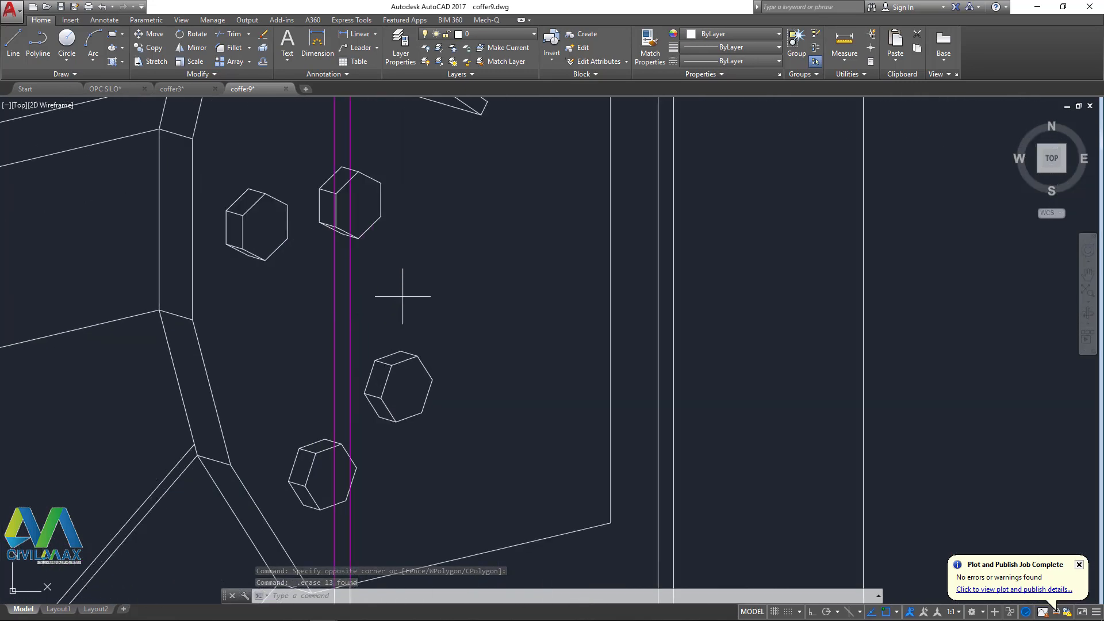
click(402, 297)
click(292, 333)
key(Delete)
- Erase the vertical magenta lines of the next hidden column, between the walkway beam and the railing
scroll(294, 304, down, 6)
scroll(275, 322, down, 3)
scroll(643, 276, up, 7)
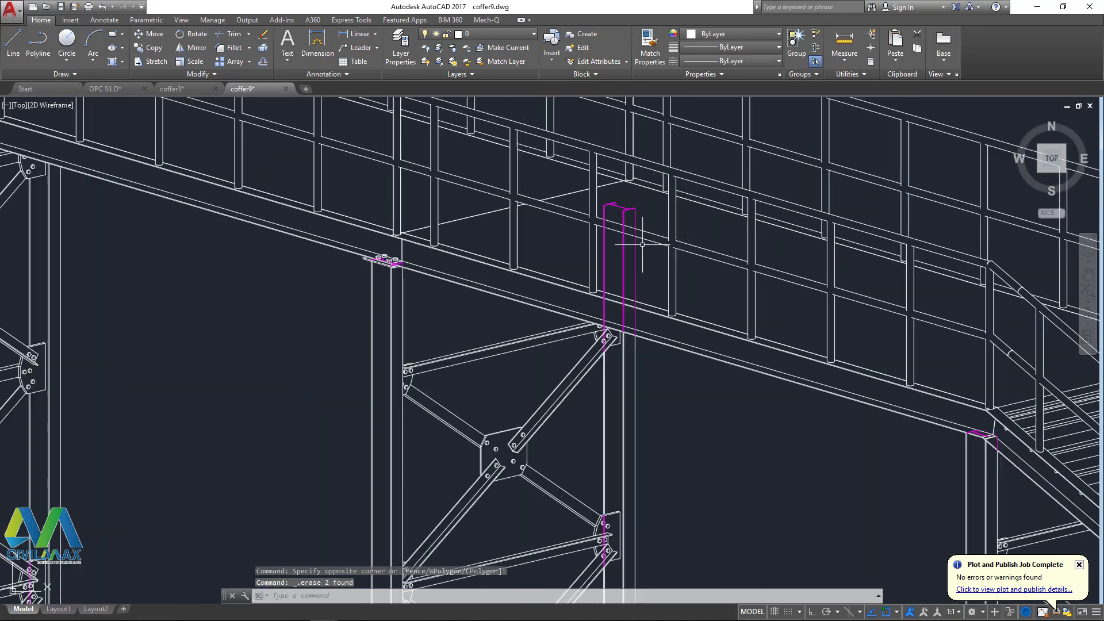
click(652, 292)
click(434, 329)
key(Delete)
- Erase the magenta I-section outline remaining at the top of the second column behind the railing
scroll(506, 296, down, 5)
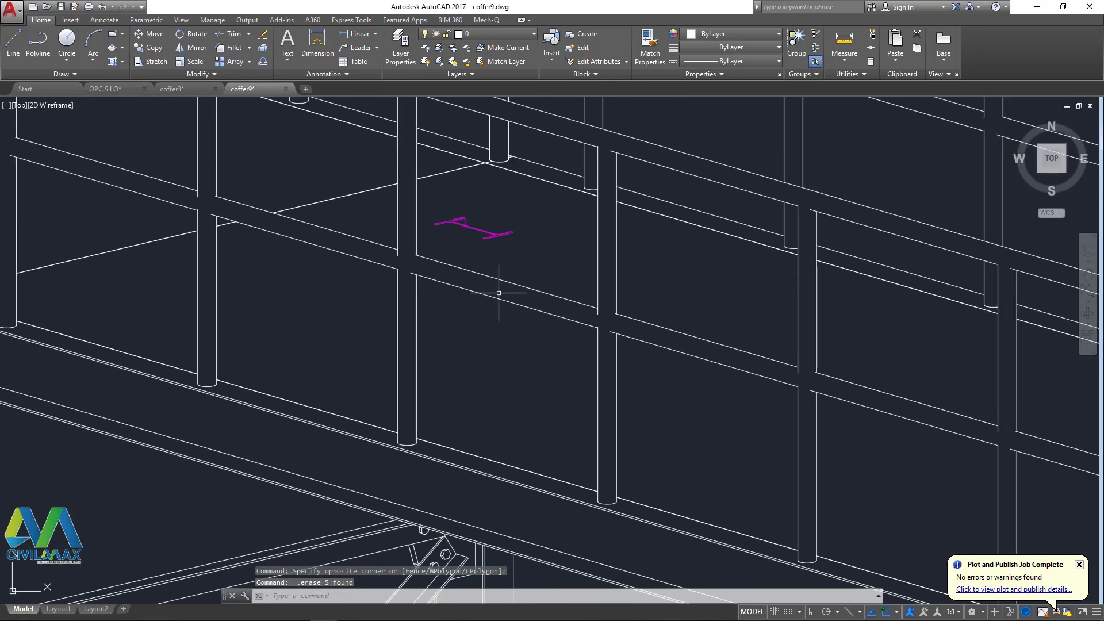
scroll(511, 217, up, 6)
click(686, 234)
click(450, 387)
key(Delete)
scroll(469, 221, down, 5)
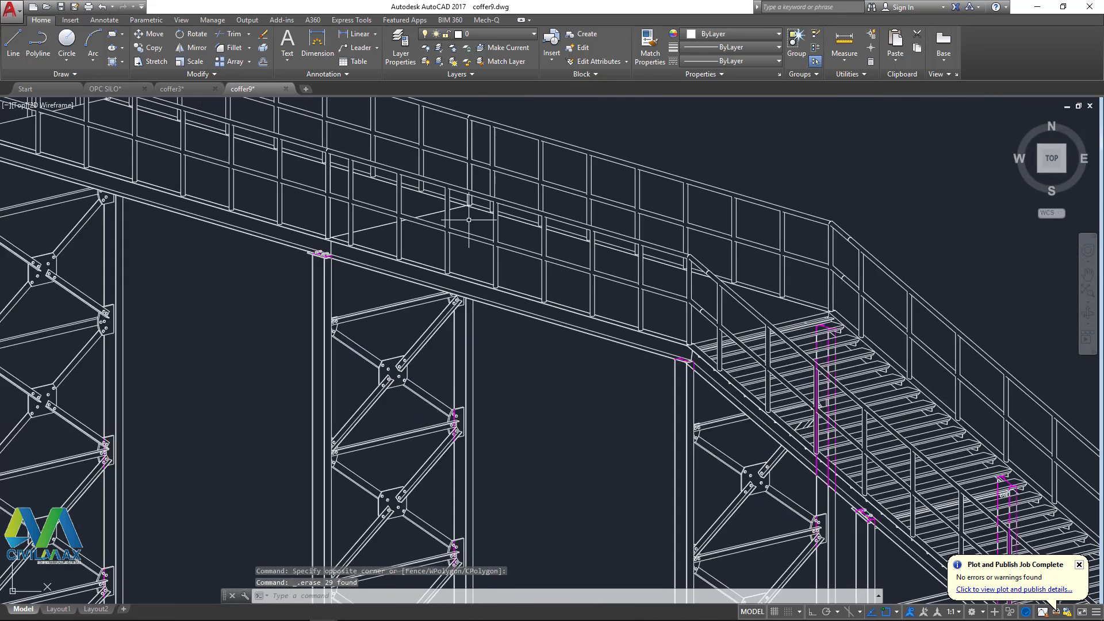
- Erase the magenta web lines of the hidden I-section column showing through the uppermost stair tread
scroll(592, 316, down, 5)
scroll(404, 262, up, 10)
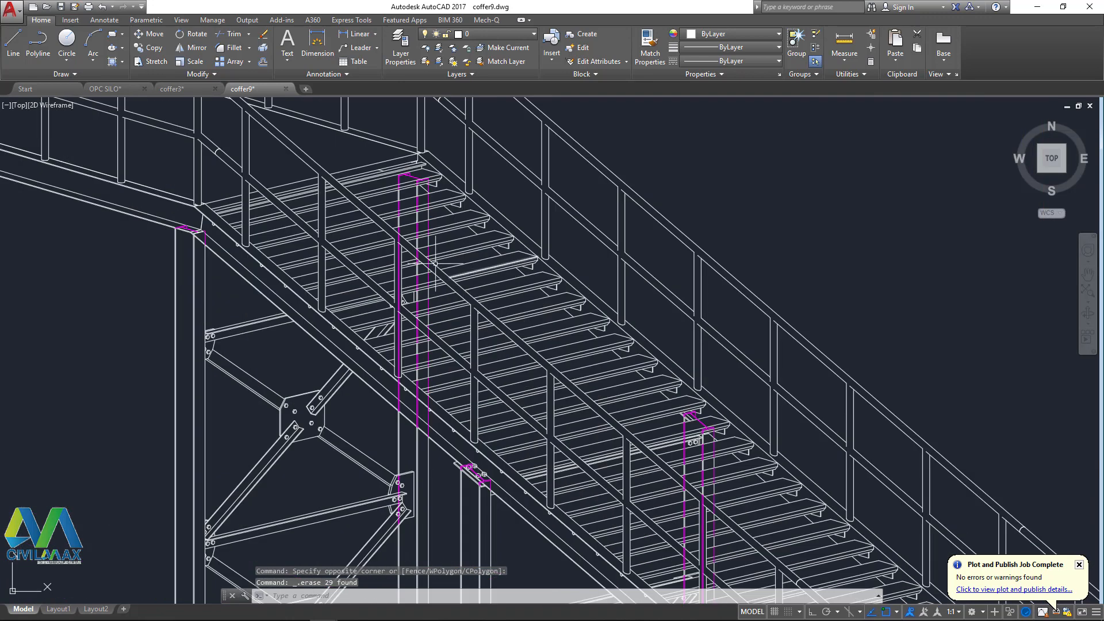
scroll(404, 262, up, 4)
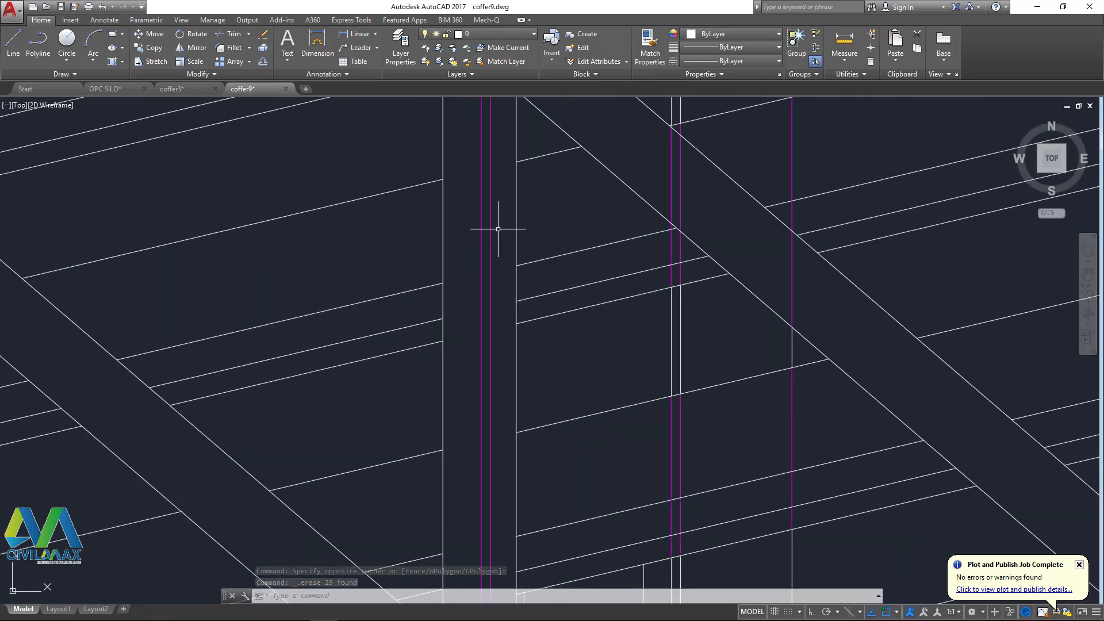
scroll(485, 308, down, 5)
scroll(504, 192, up, 8)
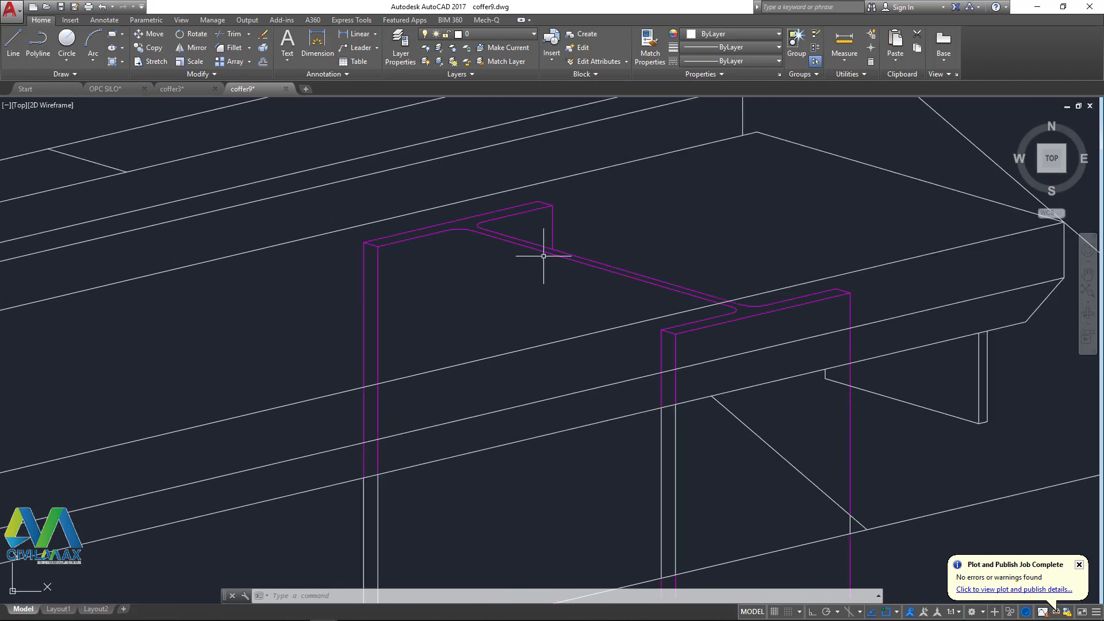
click(623, 209)
click(507, 260)
key(Delete)
- Erase the first flange of the same magenta I-section, including its vertical edges and the leftover short line
click(547, 276)
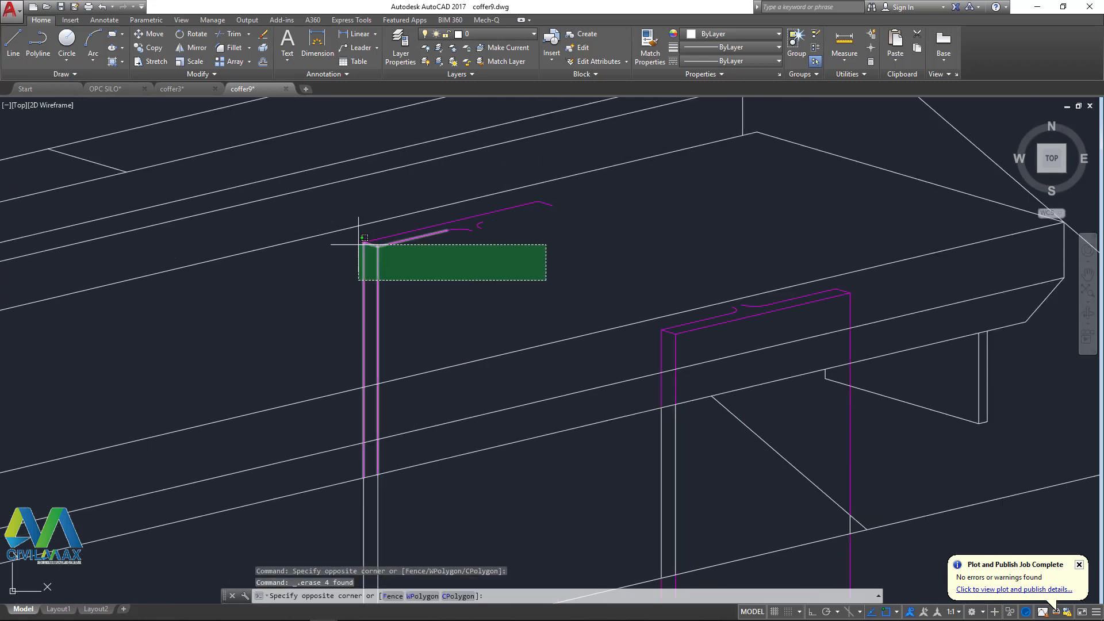
click(357, 243)
scroll(524, 242, up, 4)
click(544, 286)
click(361, 222)
key(Delete)
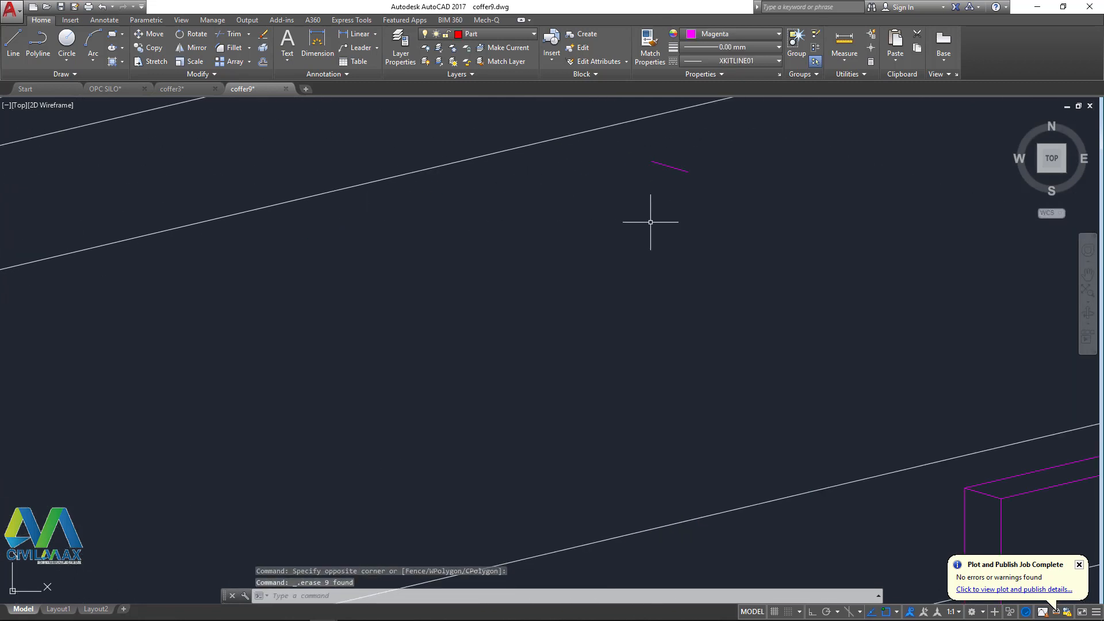
click(700, 216)
click(635, 158)
key(Delete)
- Erase the outline, fillet arcs and vertical edges of the second magenta flange at the uppermost stair tread
scroll(566, 209, down, 2)
scroll(566, 210, up, 6)
scroll(611, 241, down, 6)
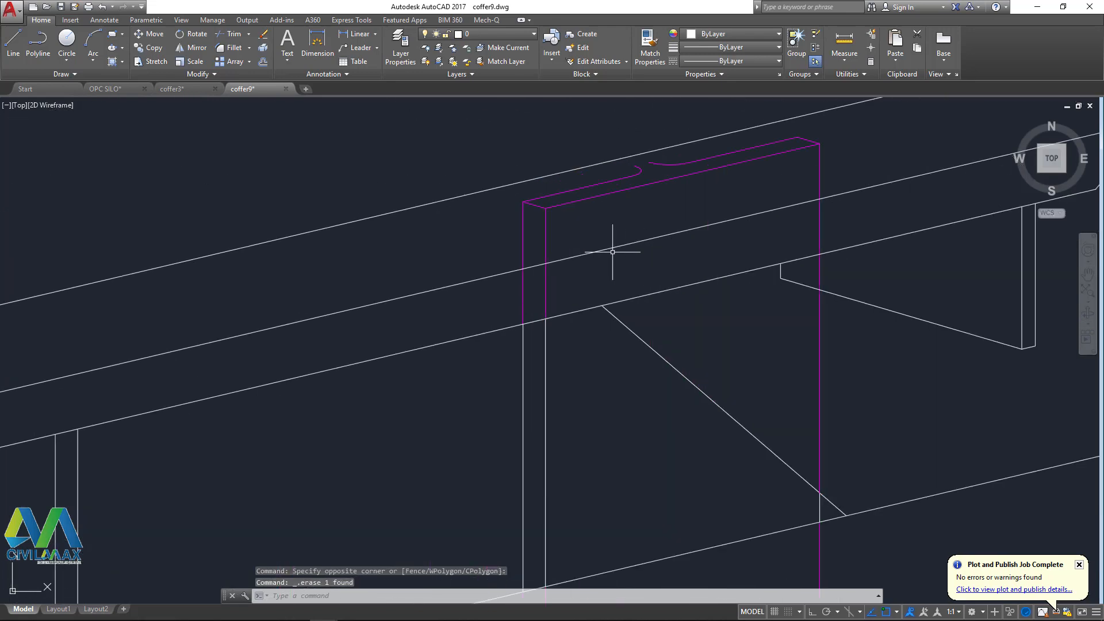
click(615, 237)
click(510, 197)
scroll(651, 168, up, 5)
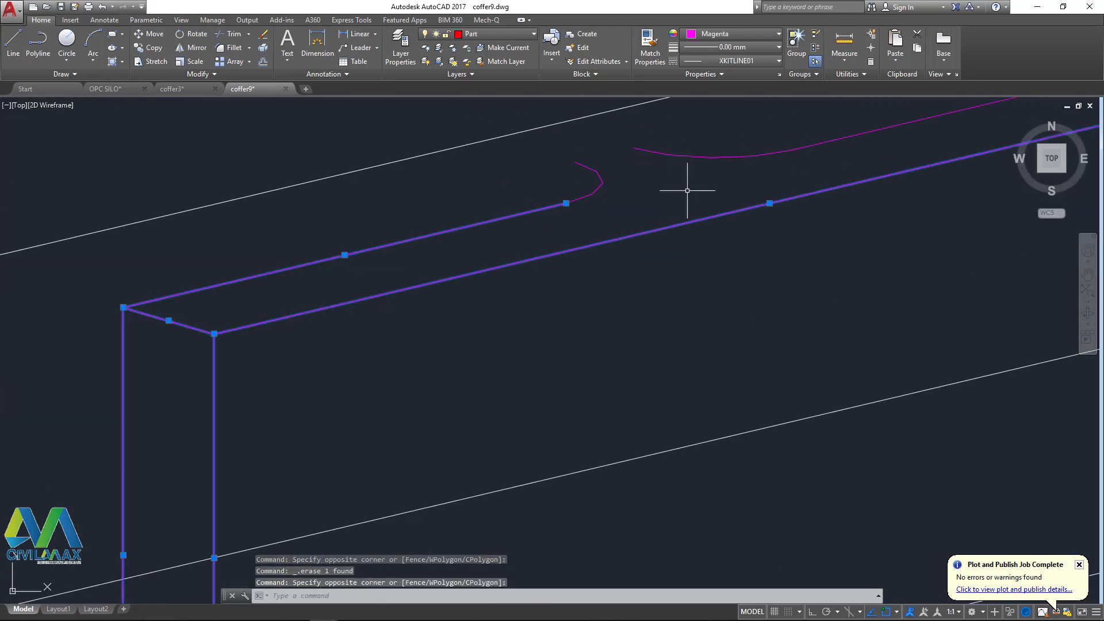
key(Delete)
click(829, 247)
click(556, 136)
key(Delete)
- Erase the remaining magenta corner and vertical line of the column at the uppermost stair tread
scroll(700, 226, up, 5)
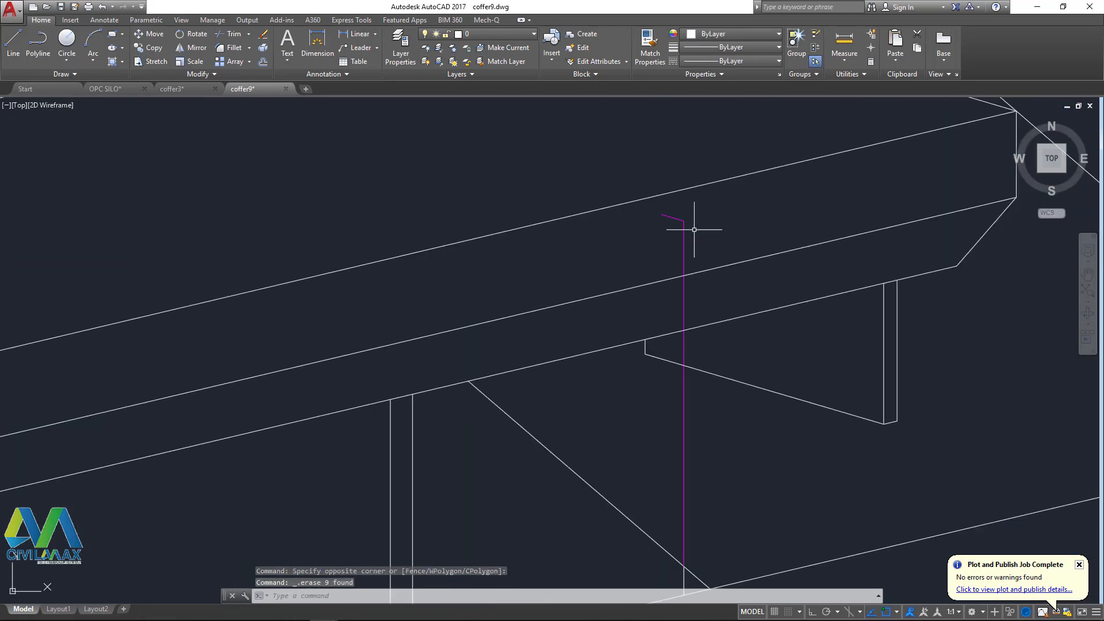
scroll(700, 187, down, 4)
click(700, 188)
click(540, 286)
key(Delete)
- Erase the magenta column line segments that show through the second stair tread
scroll(582, 248, up, 5)
scroll(582, 248, down, 4)
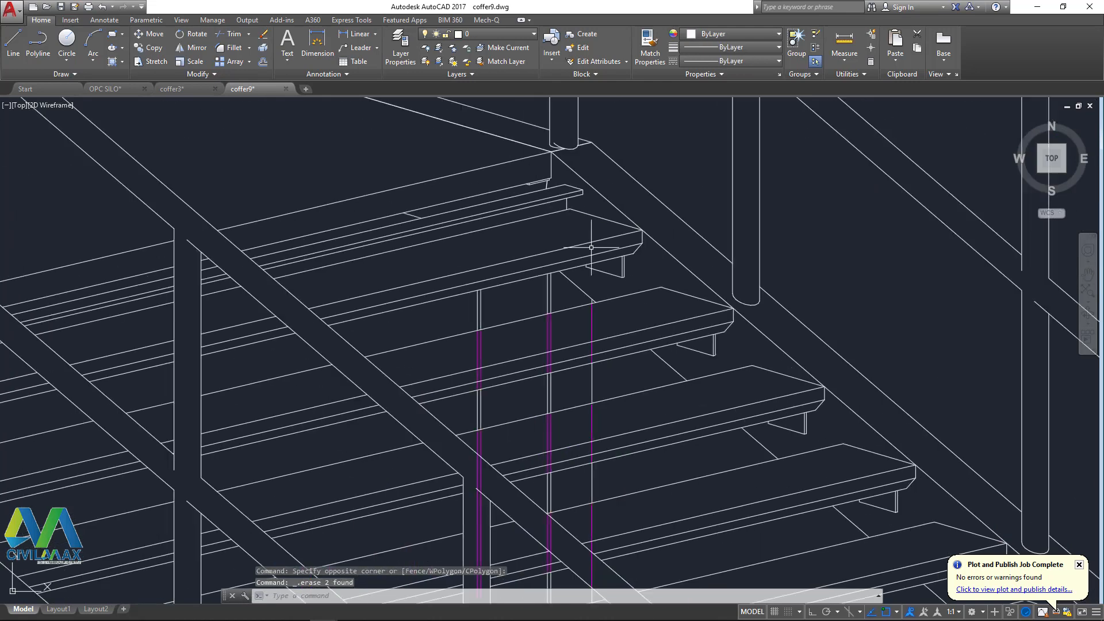
scroll(602, 335, up, 4)
click(629, 308)
click(568, 304)
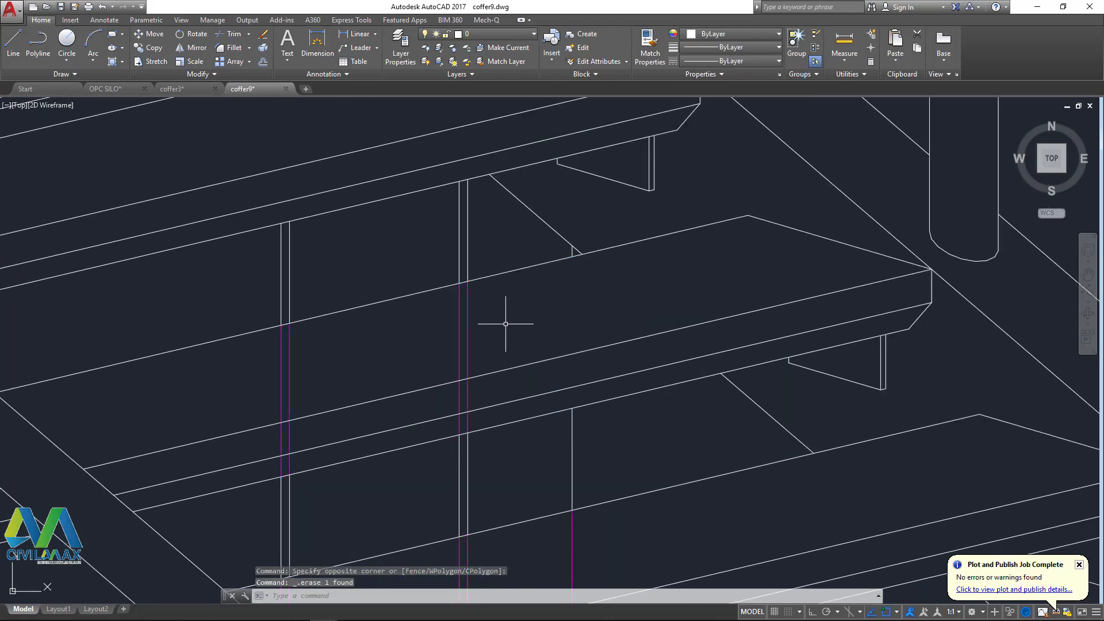
click(374, 360)
click(254, 383)
key(Delete)
- Erase the magenta column line segments that show through the third stair tread
scroll(446, 258, down, 4)
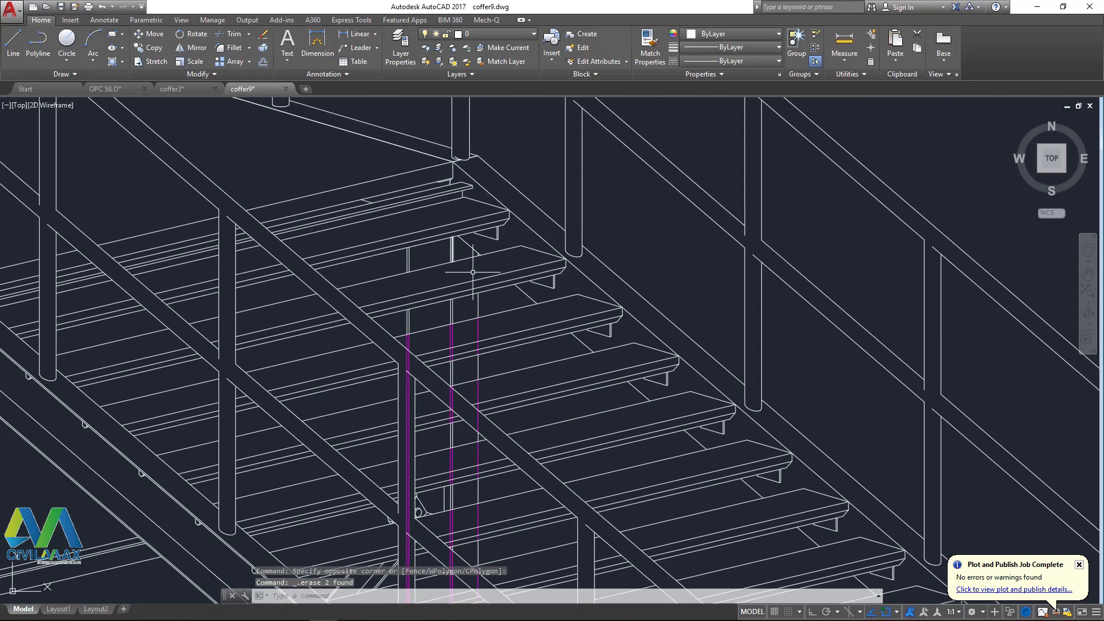
scroll(475, 331, up, 4)
click(425, 329)
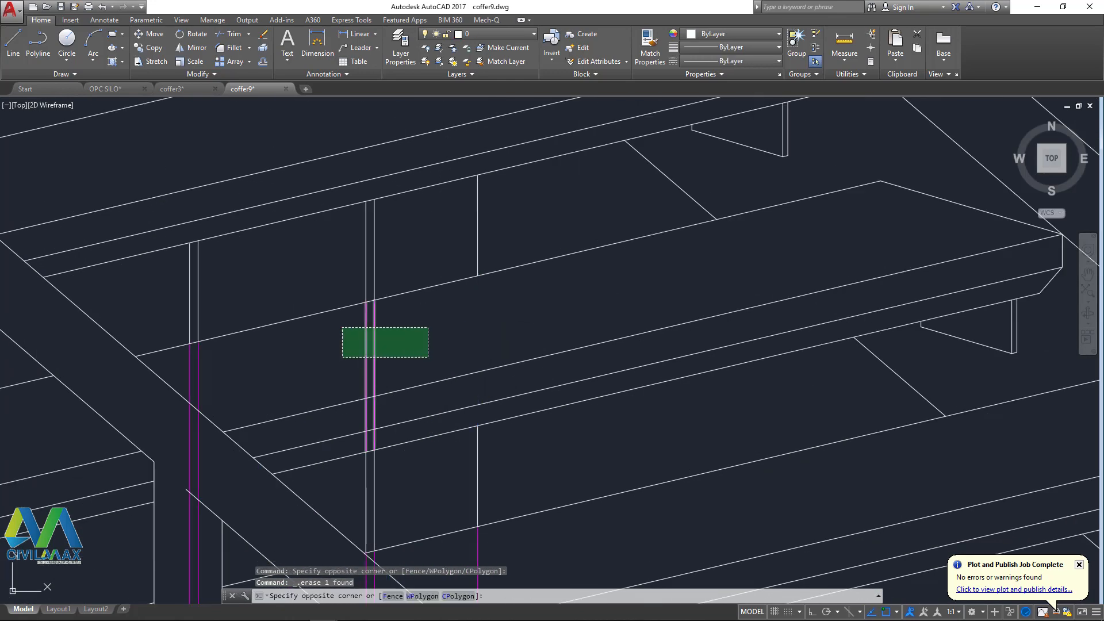
click(345, 357)
key(Delete)
key(Escape)
scroll(348, 284, down, 4)
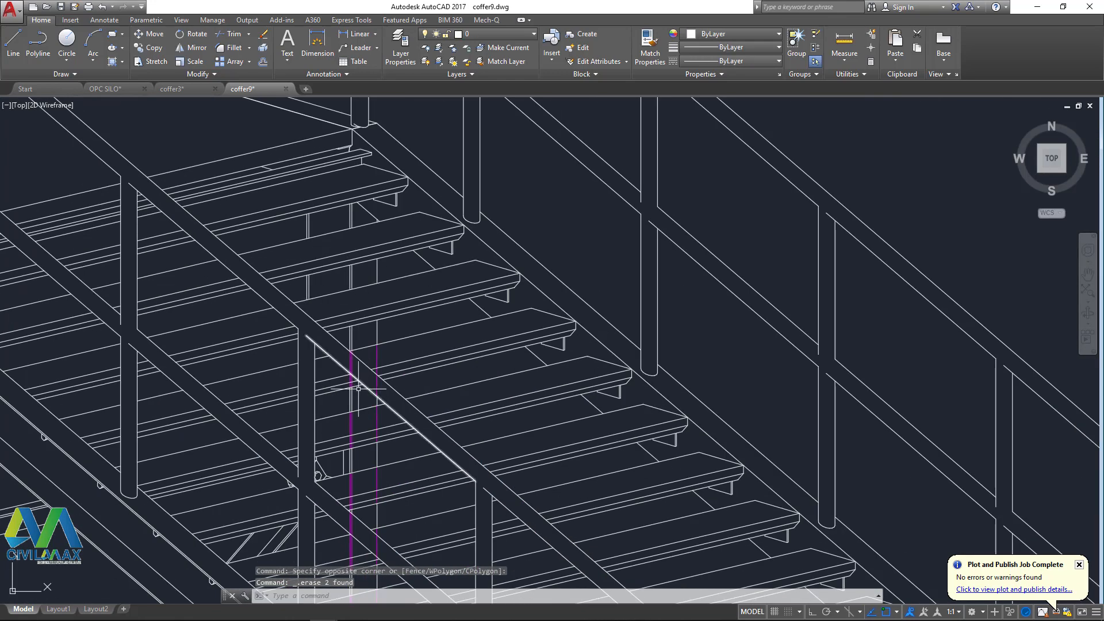
- Erase the magenta column line segments that cross the fourth stair tread and the handrail in front of it
scroll(359, 388, up, 2)
scroll(411, 318, up, 1)
click(421, 317)
click(376, 288)
key(Delete)
scroll(312, 320, up, 1)
click(311, 325)
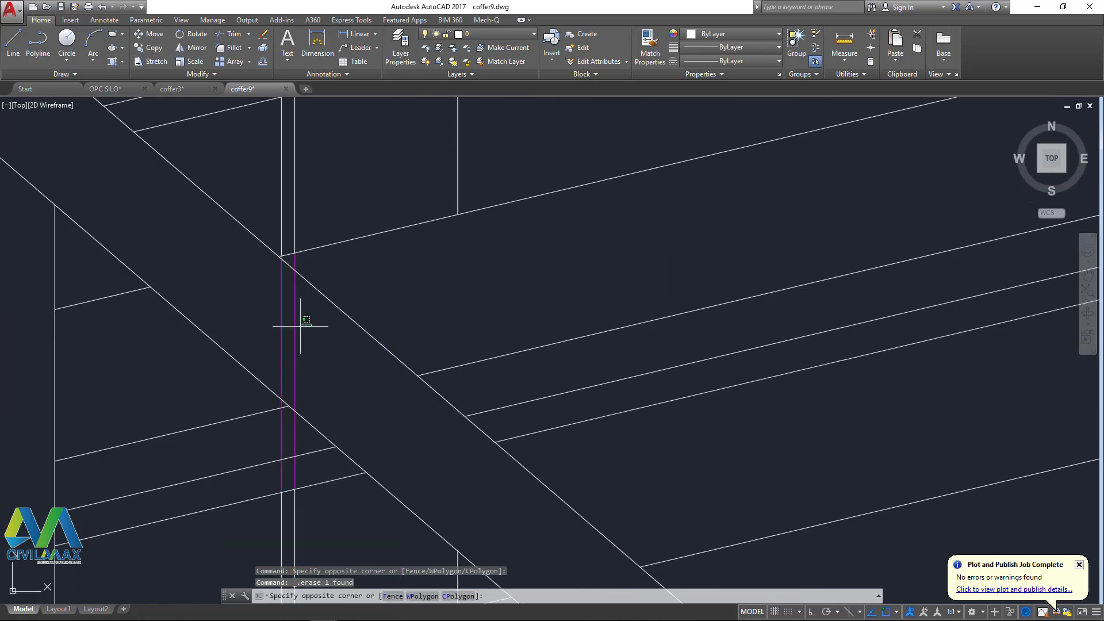
- Erase the magenta column line segments on the next two stair treads below the handrail crossing
scroll(409, 239, down, 2)
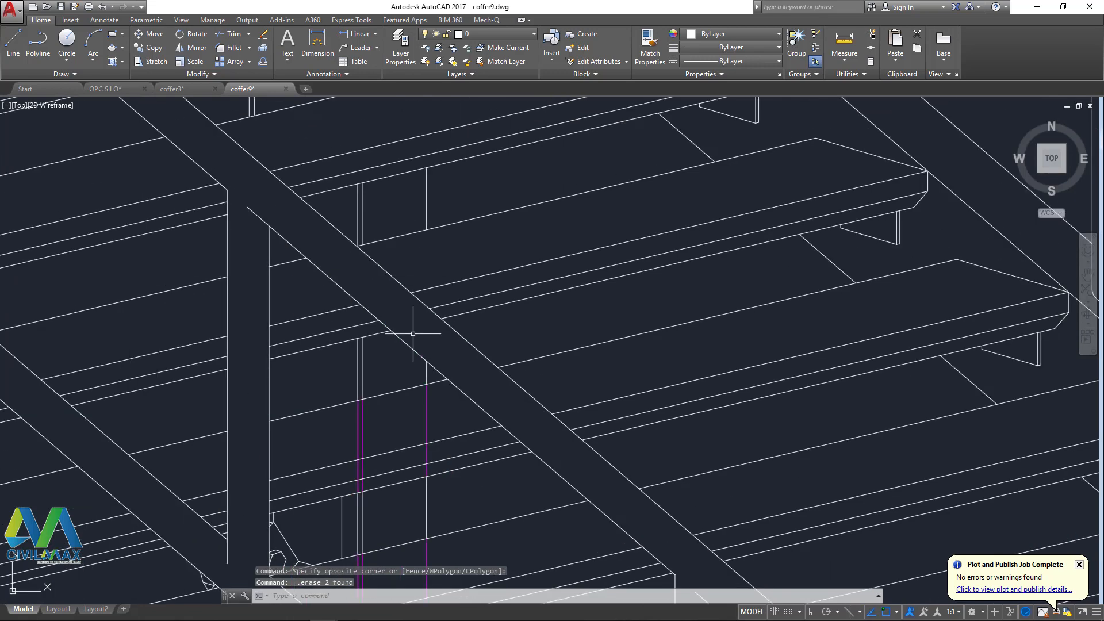
click(367, 423)
key(Delete)
scroll(365, 420, down, 3)
scroll(410, 379, up, 5)
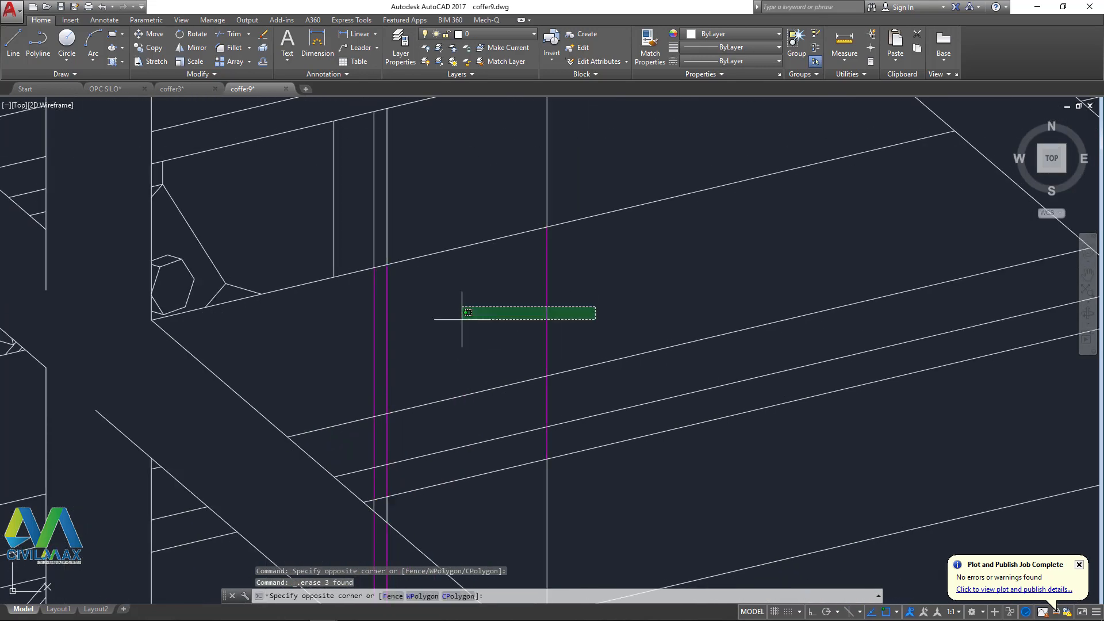
click(333, 330)
key(Delete)
- Erase the paired magenta column lines on the following tread, where the lower rail passes in front
scroll(468, 268, down, 5)
scroll(451, 372, up, 5)
click(477, 392)
click(402, 394)
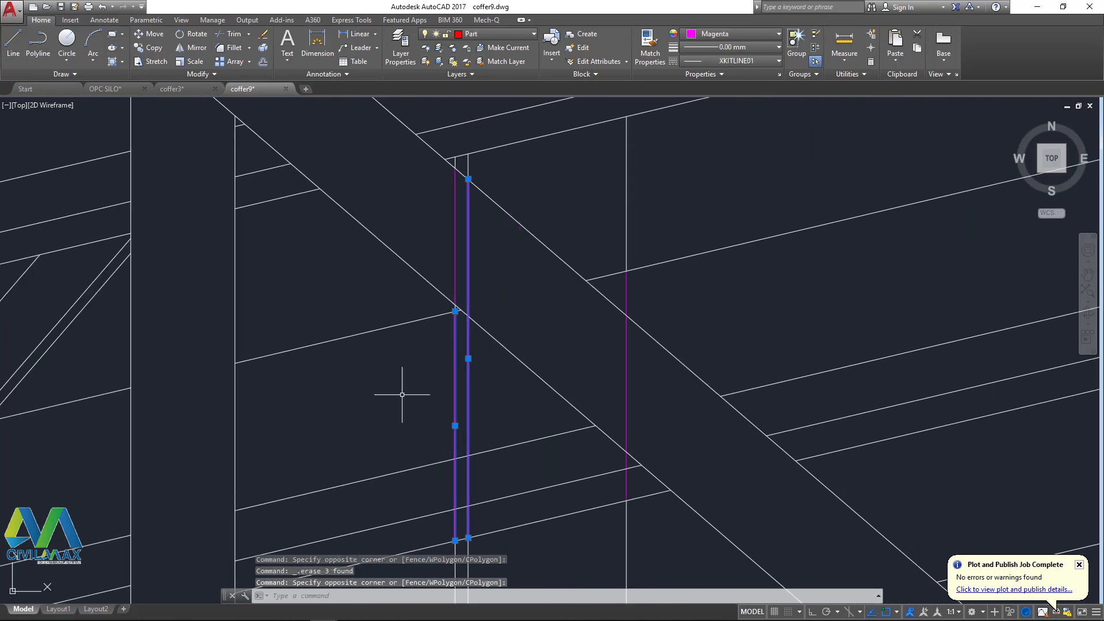
key(Delete)
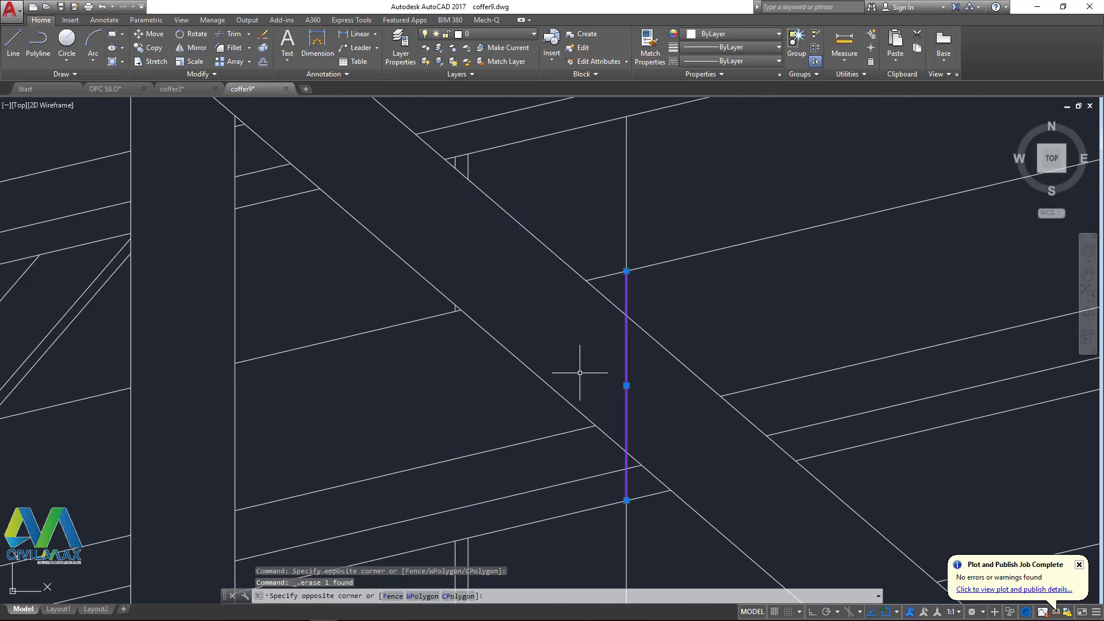
- Erase the magenta column line segments on the tread beside the rounded foot of the railing post
scroll(549, 300, down, 4)
scroll(523, 418, up, 2)
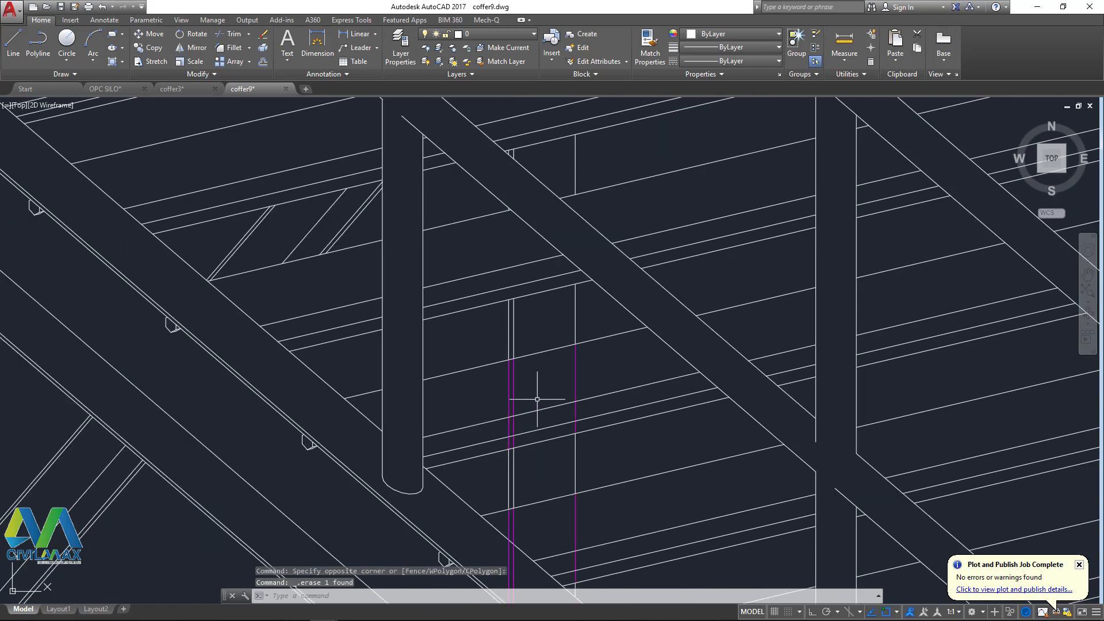
scroll(585, 382, up, 2)
click(612, 367)
click(467, 370)
key(Delete)
- Erase the magenta column lines on the last tread they cross, just above the stair stringer
scroll(524, 305, down, 1)
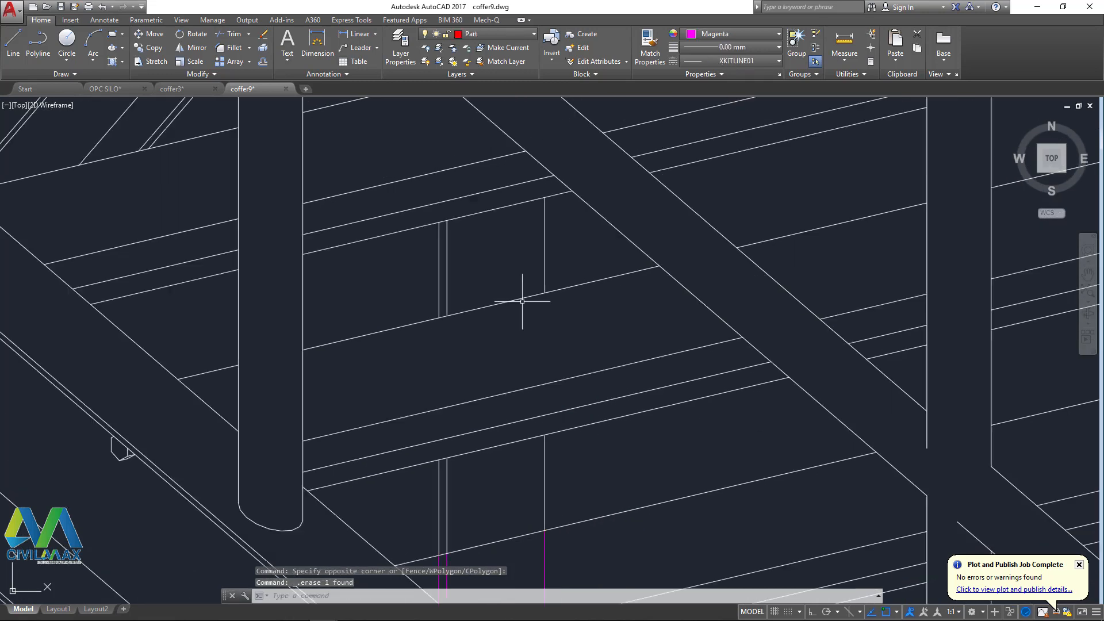
scroll(524, 303, down, 2)
scroll(493, 419, up, 4)
click(545, 366)
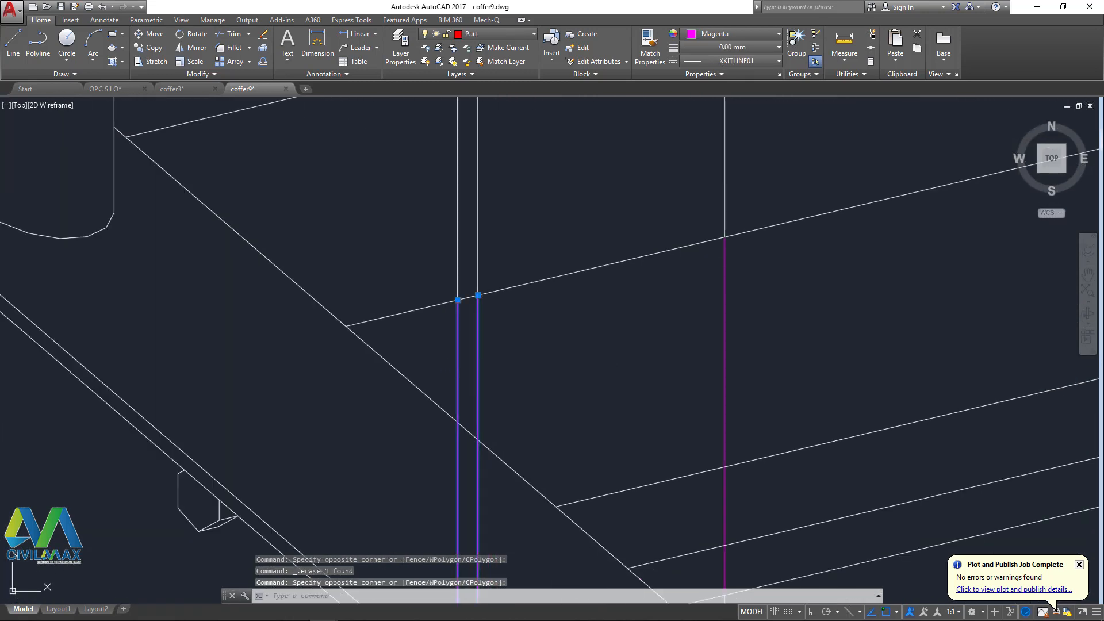
key(Delete)
click(774, 343)
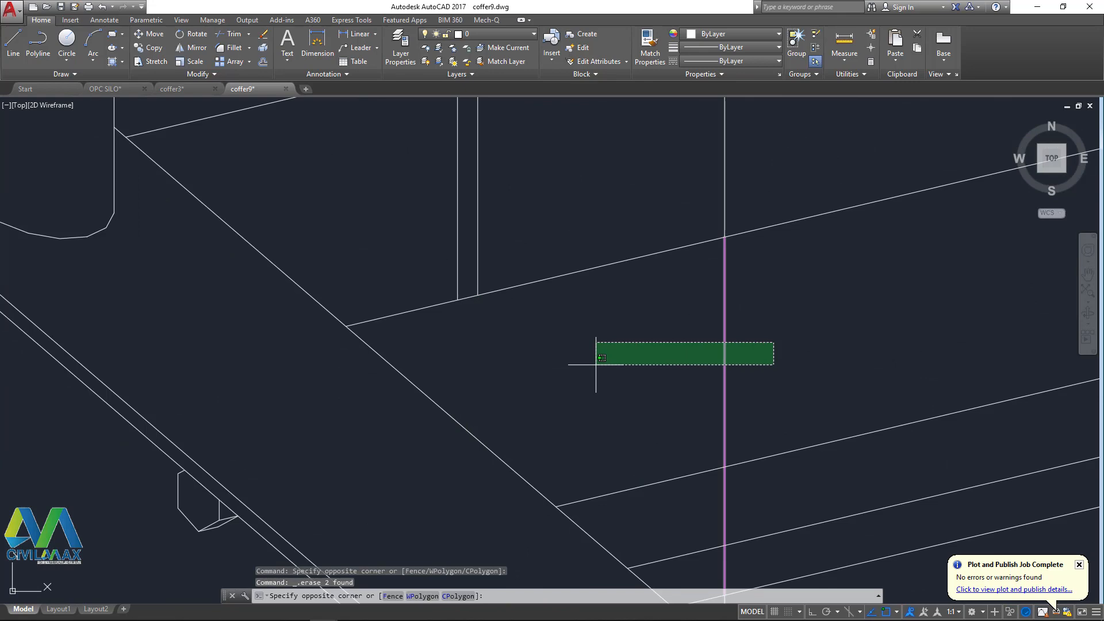
click(616, 345)
scroll(572, 267, up, 3)
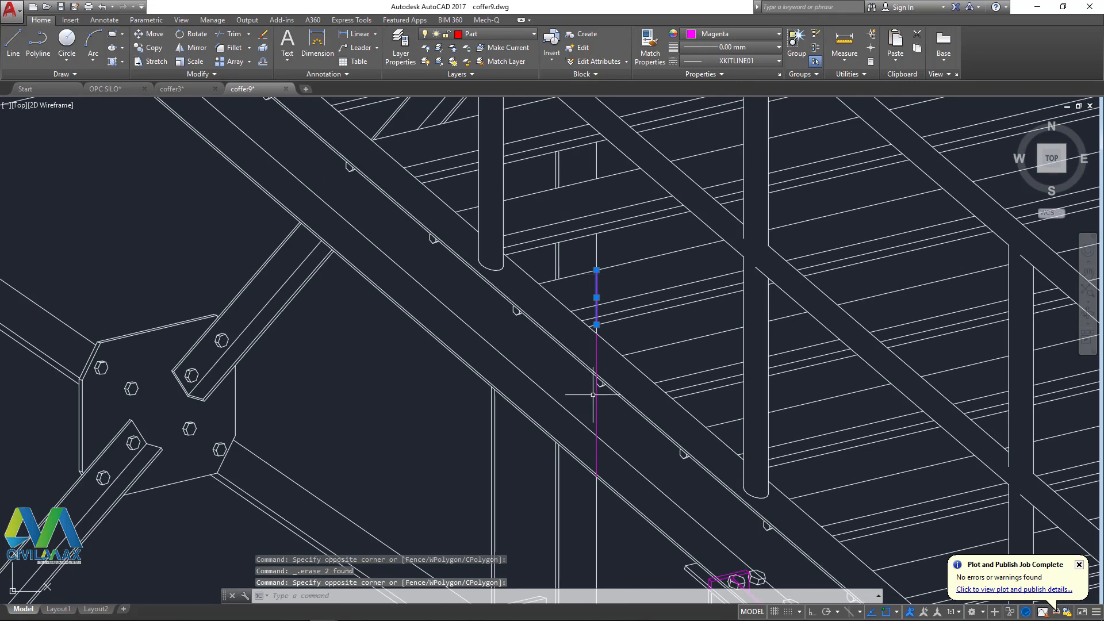
key(Delete)
- Erase the remaining magenta vertical line that runs across the stair stringer
scroll(602, 365, up, 2)
click(602, 334)
click(551, 336)
key(Delete)
scroll(518, 306, down, 3)
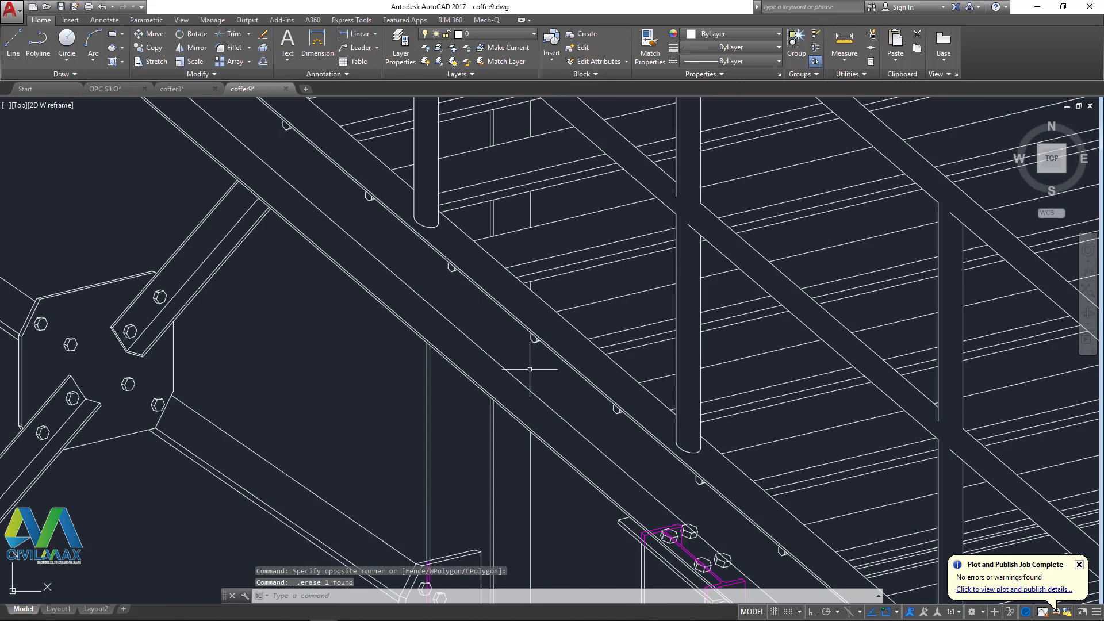
- Erase the magenta edges of the column's upper flange lying behind the stair stringer, beside the top bolts
scroll(469, 367, down, 3)
scroll(550, 417, up, 6)
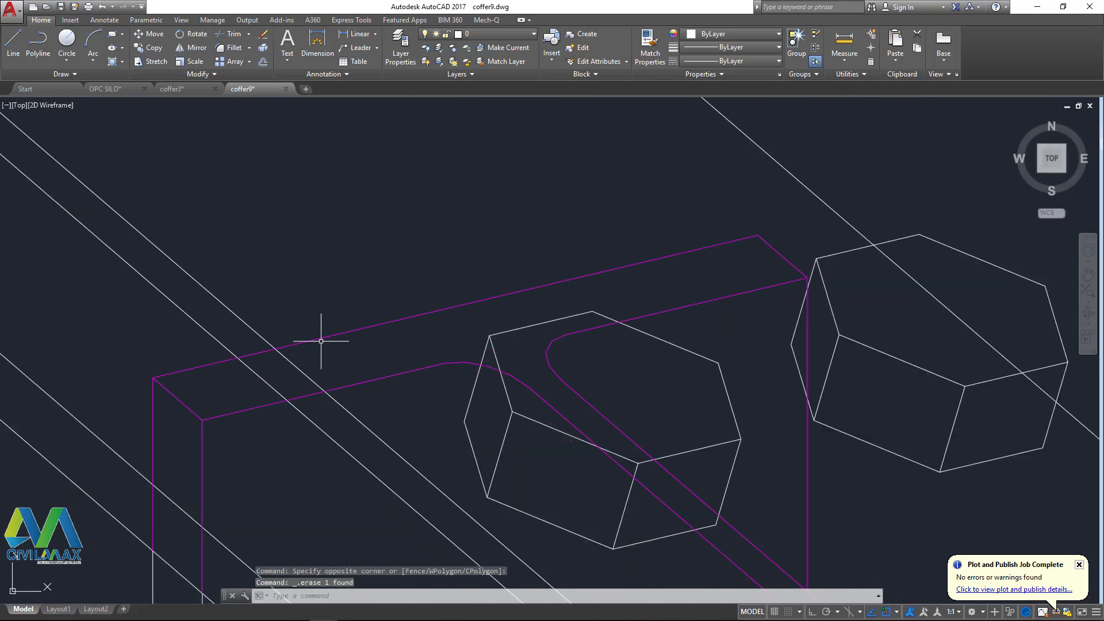
scroll(428, 263, down, 4)
scroll(424, 276, up, 4)
click(439, 222)
click(399, 345)
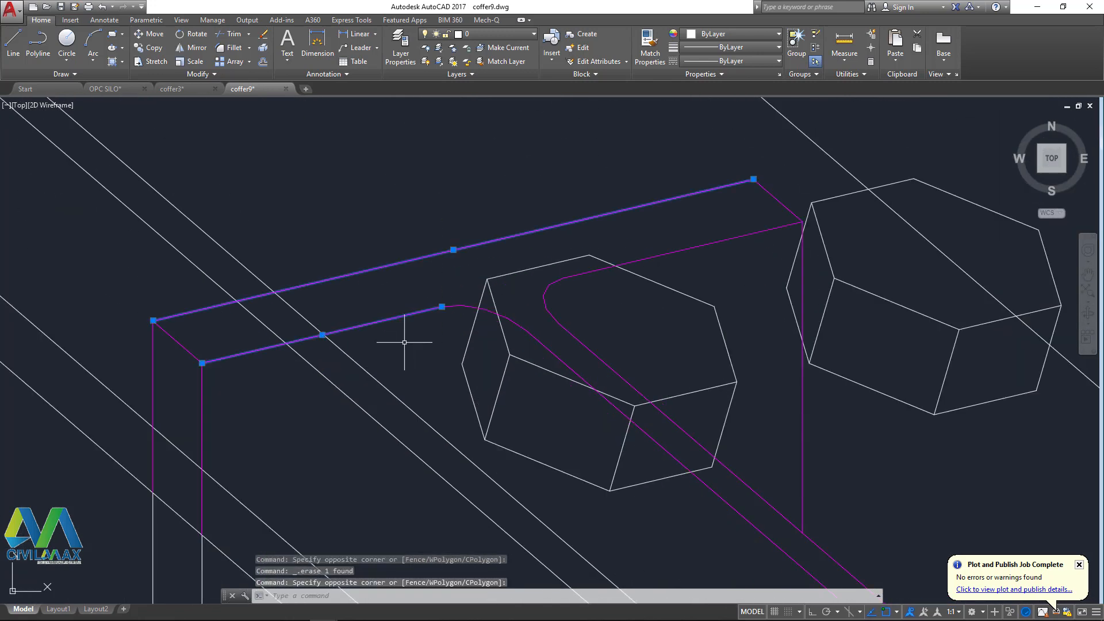
key(Delete)
scroll(213, 364, up, 2)
click(215, 320)
click(55, 440)
key(Delete)
scroll(214, 333, down, 3)
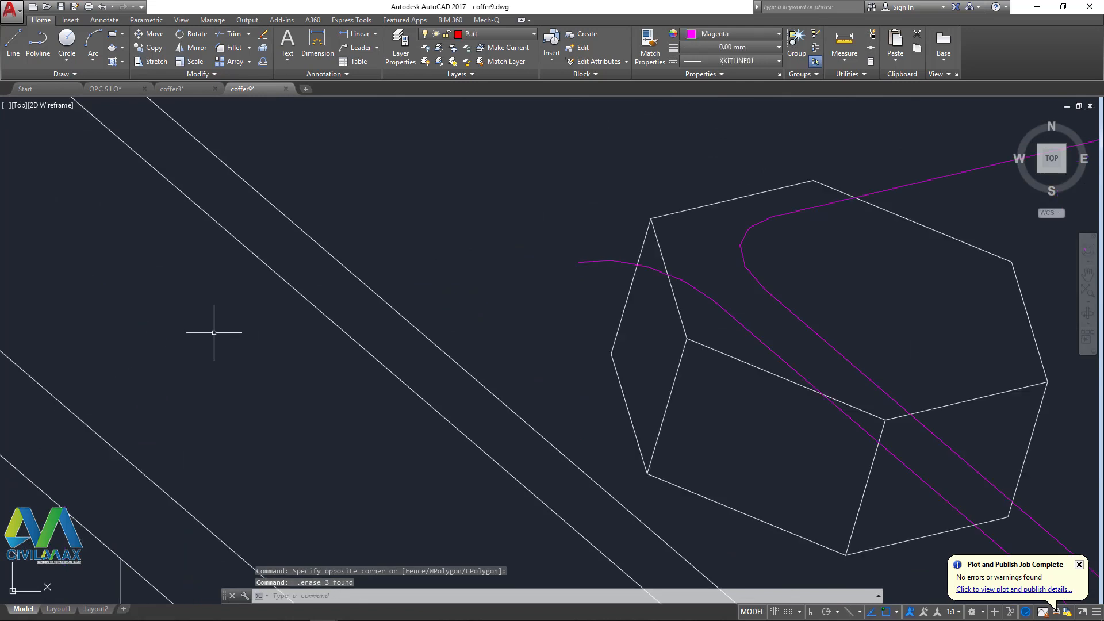
- Erase the flange's remaining magenta edges near the top two bolts, along with the column web lines and fillet curves behind them
scroll(488, 321, up, 1)
click(596, 206)
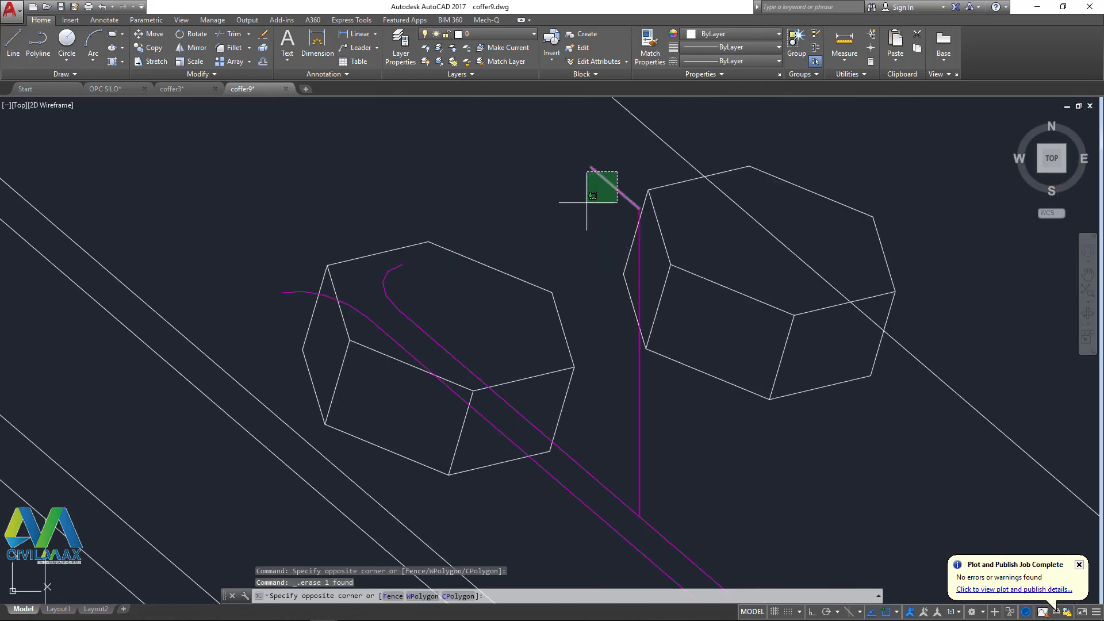
click(681, 436)
click(581, 522)
key(Delete)
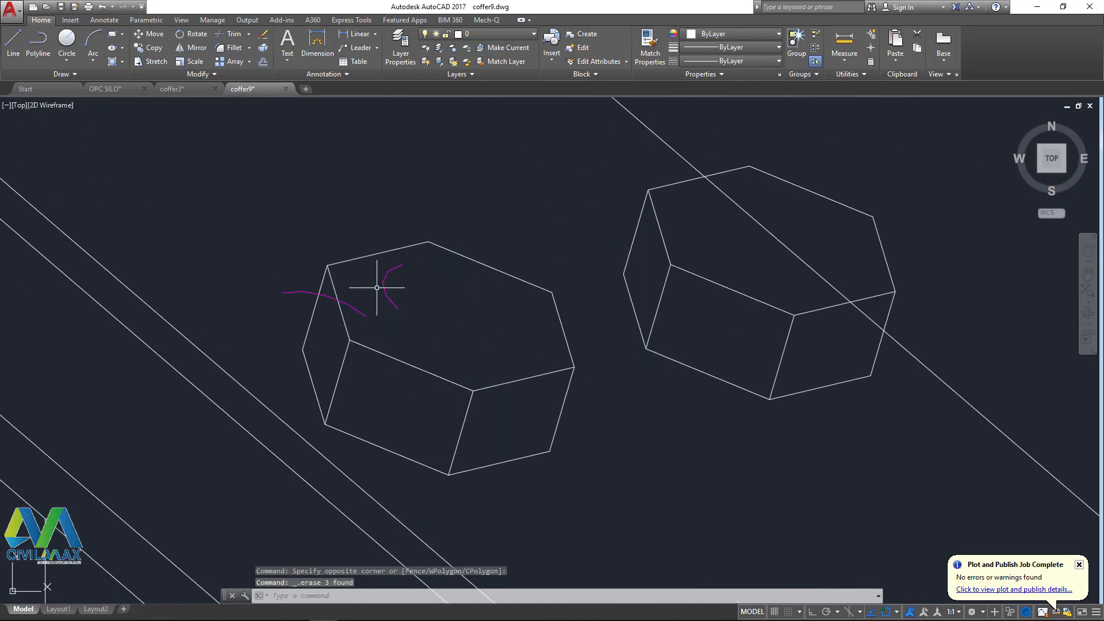
scroll(362, 294, up, 4)
click(515, 349)
click(356, 264)
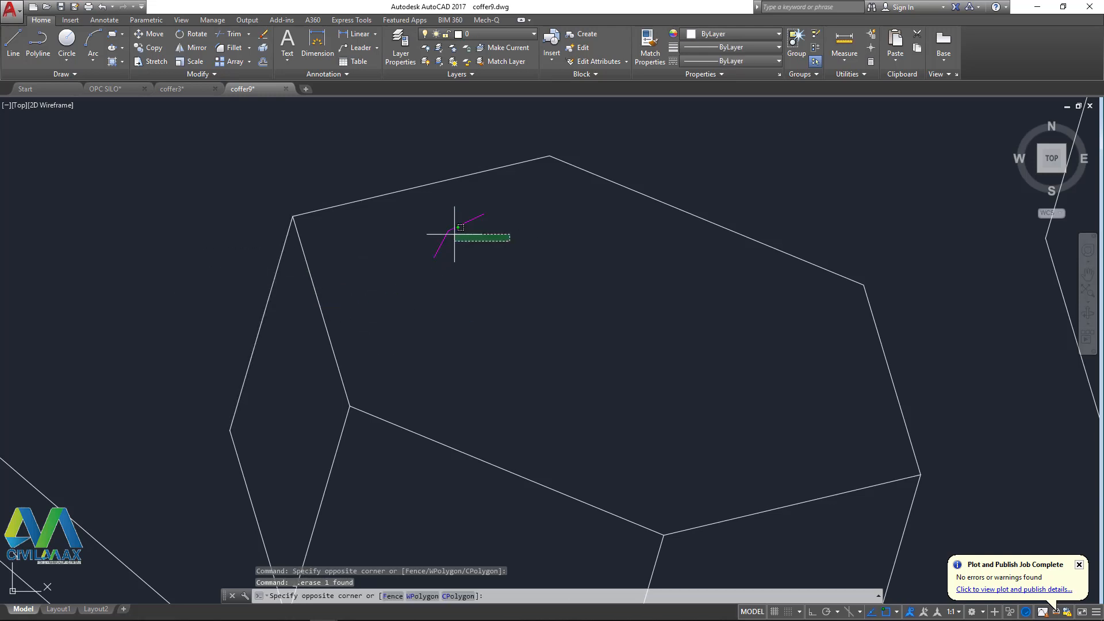
scroll(447, 251, down, 5)
- Erase the magenta top outline and fillet curves of the same column's lower flange, below the bolts
scroll(678, 365, up, 7)
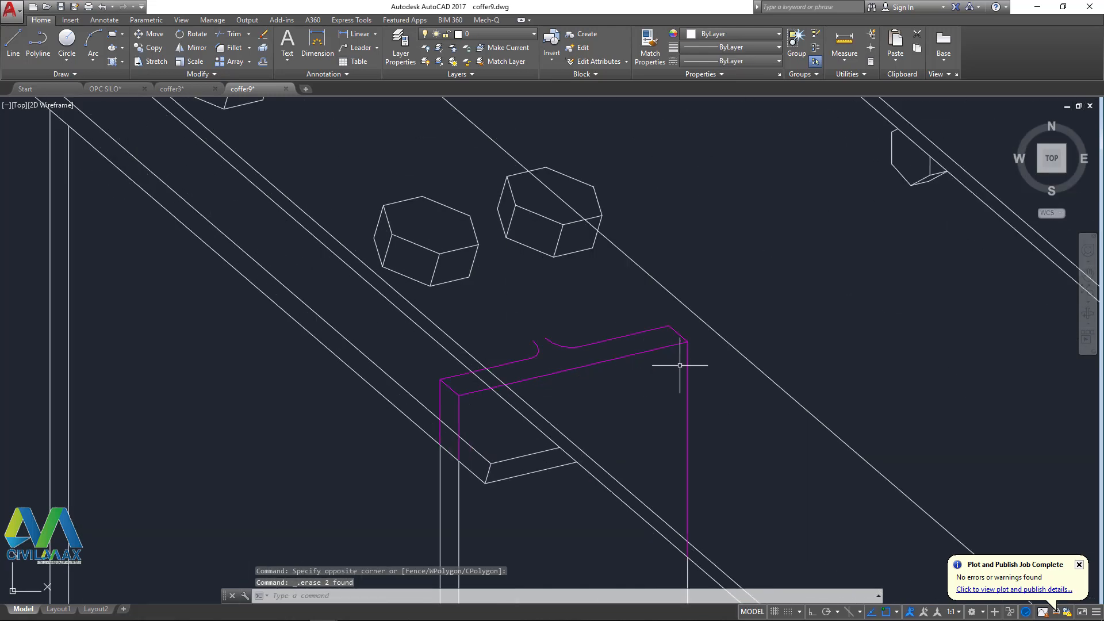
click(684, 345)
click(636, 295)
key(Delete)
click(395, 276)
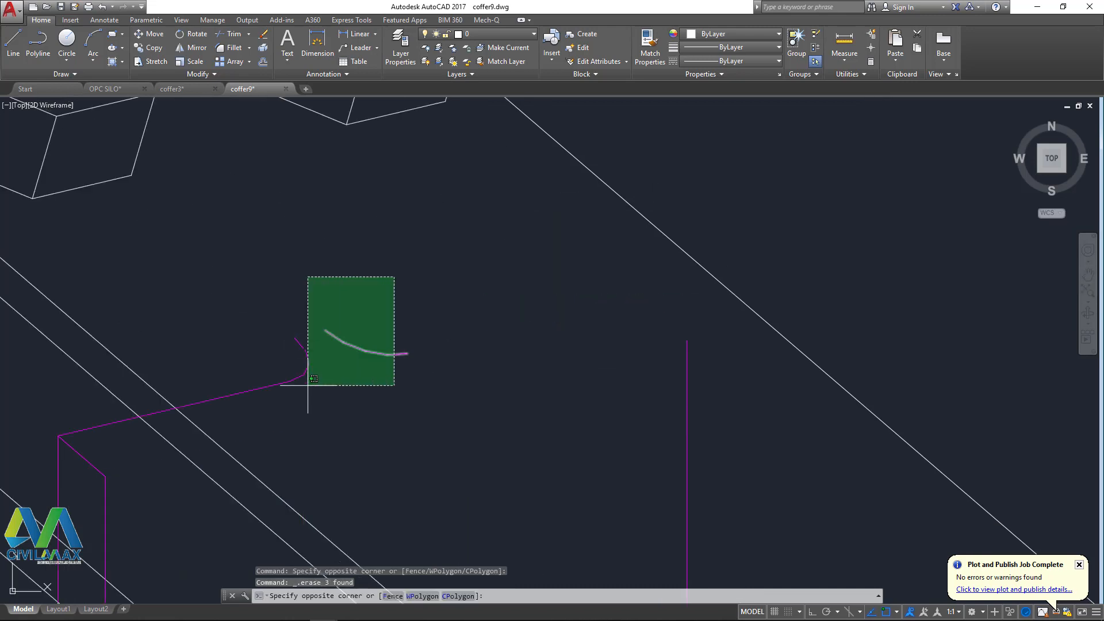
click(284, 397)
key(Delete)
scroll(650, 340, down, 6)
- Erase the lower flange's remaining magenta vertical edges and short slanted end edge across the stringer
scroll(669, 398, up, 4)
click(648, 349)
click(553, 364)
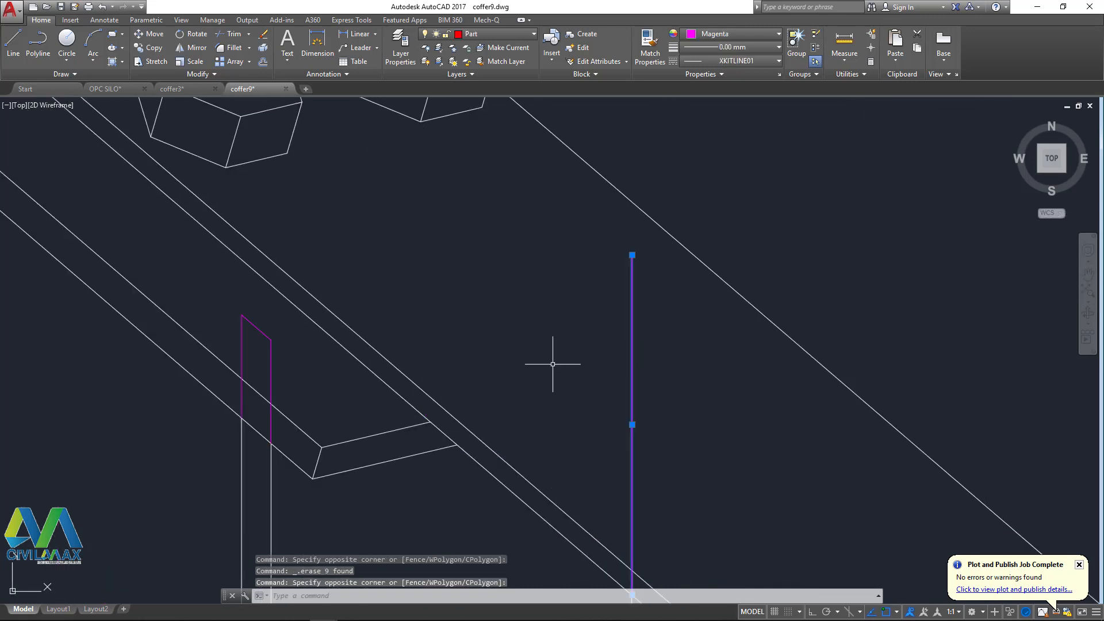
scroll(258, 335, up, 4)
click(274, 269)
click(194, 335)
key(Delete)
click(305, 321)
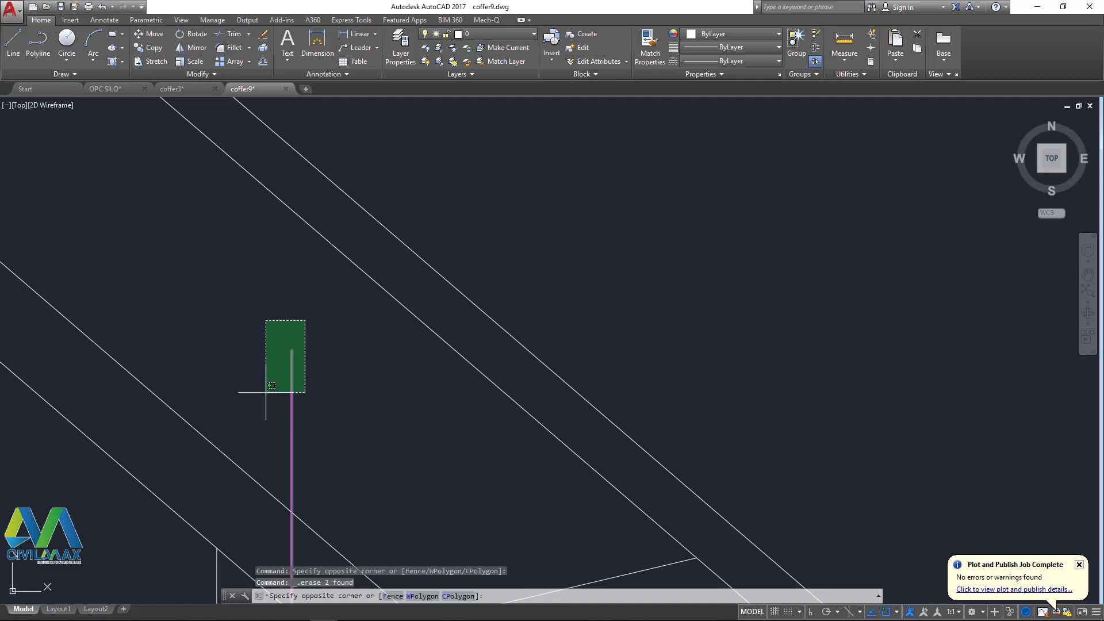
click(266, 393)
key(Delete)
scroll(358, 303, down, 4)
- Erase the magenta flange, web and fillet lines at the top of the column hidden beneath the stair treads
scroll(359, 302, down, 5)
scroll(435, 262, up, 5)
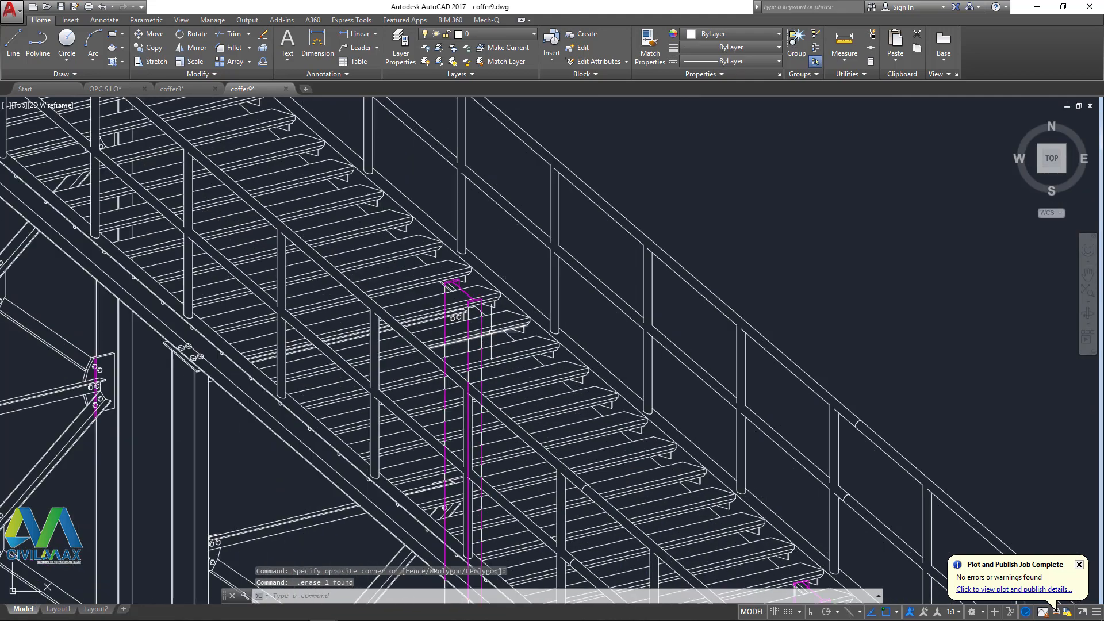
scroll(436, 262, up, 5)
scroll(421, 252, up, 4)
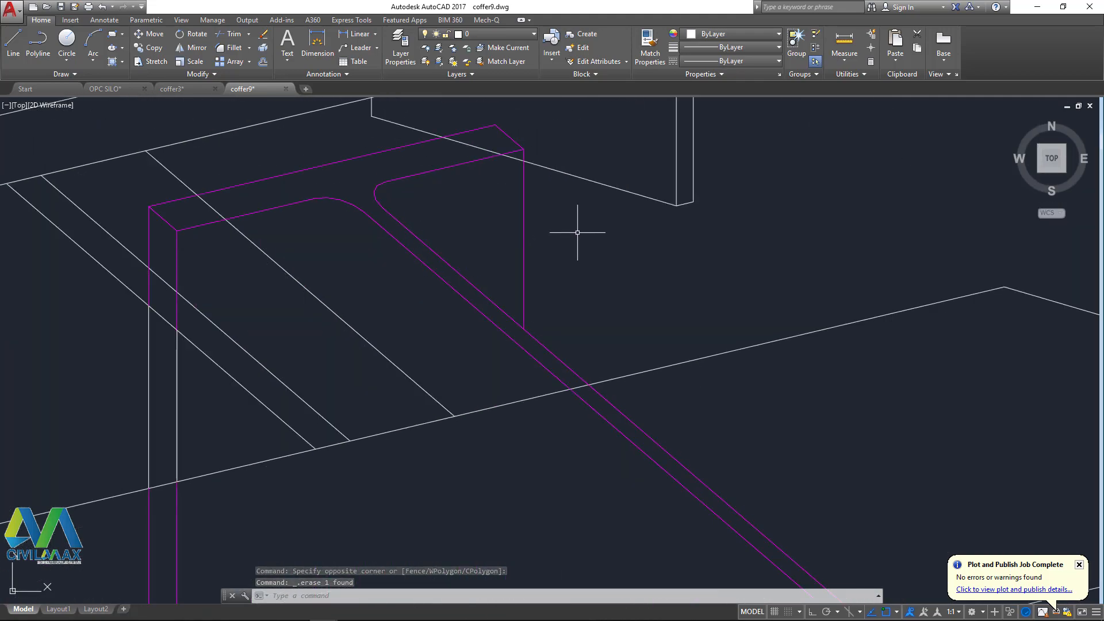
click(579, 233)
click(370, 259)
scroll(337, 165, up, 4)
click(354, 143)
click(254, 299)
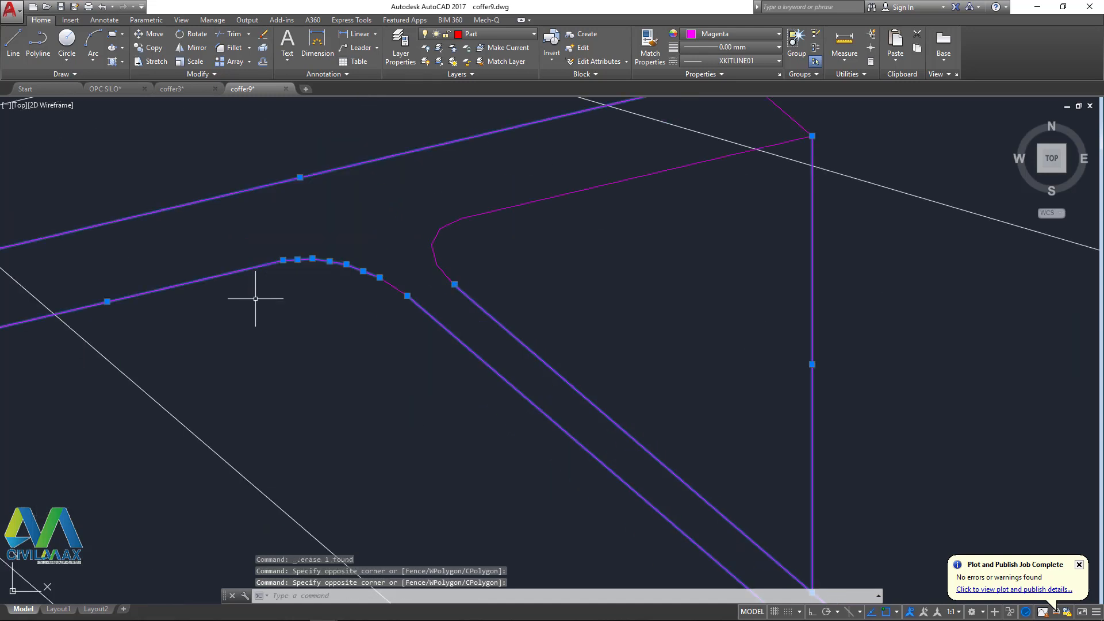
key(Delete)
click(524, 227)
click(351, 332)
key(Delete)
- Erase the leftover slanted magenta line under the tread and the narrow magenta end edges of that column's upper flange
scroll(421, 307, down, 5)
scroll(525, 253, up, 4)
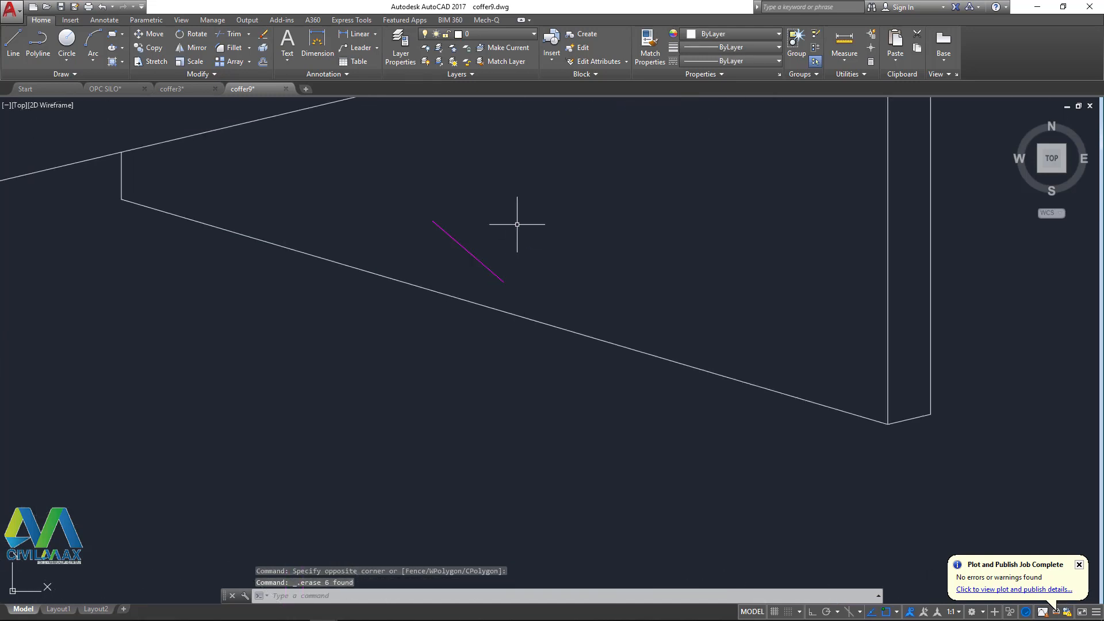
click(515, 224)
click(407, 239)
key(Delete)
scroll(538, 246, down, 4)
scroll(412, 287, up, 3)
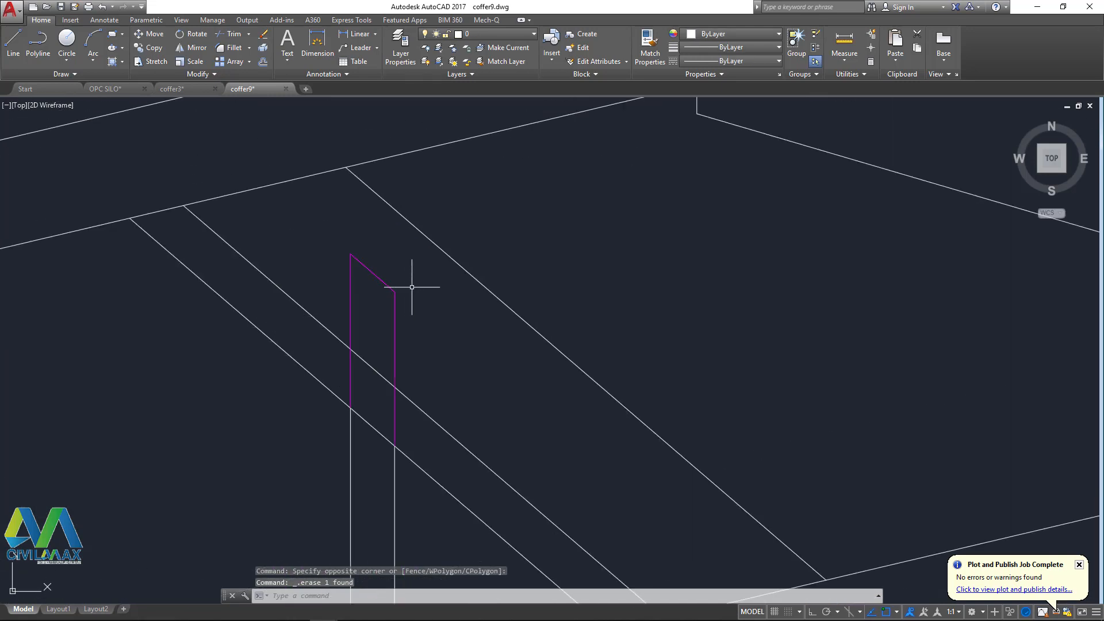
click(365, 276)
click(382, 322)
key(Delete)
scroll(406, 288, down, 5)
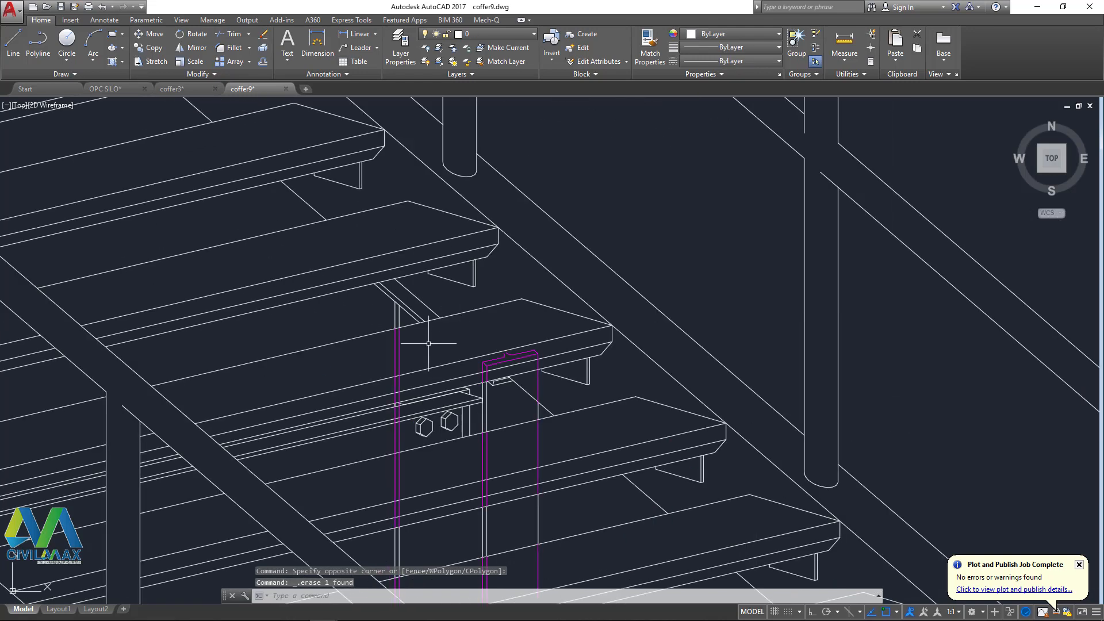
- Erase the paired magenta column lines crossing the next tread, above the bolted brace connection
scroll(444, 337, up, 4)
click(443, 338)
click(329, 379)
key(Delete)
scroll(330, 379, down, 4)
- Erase the magenta outline and fillet curves of the column's lower flange on the tread face
scroll(506, 364, up, 5)
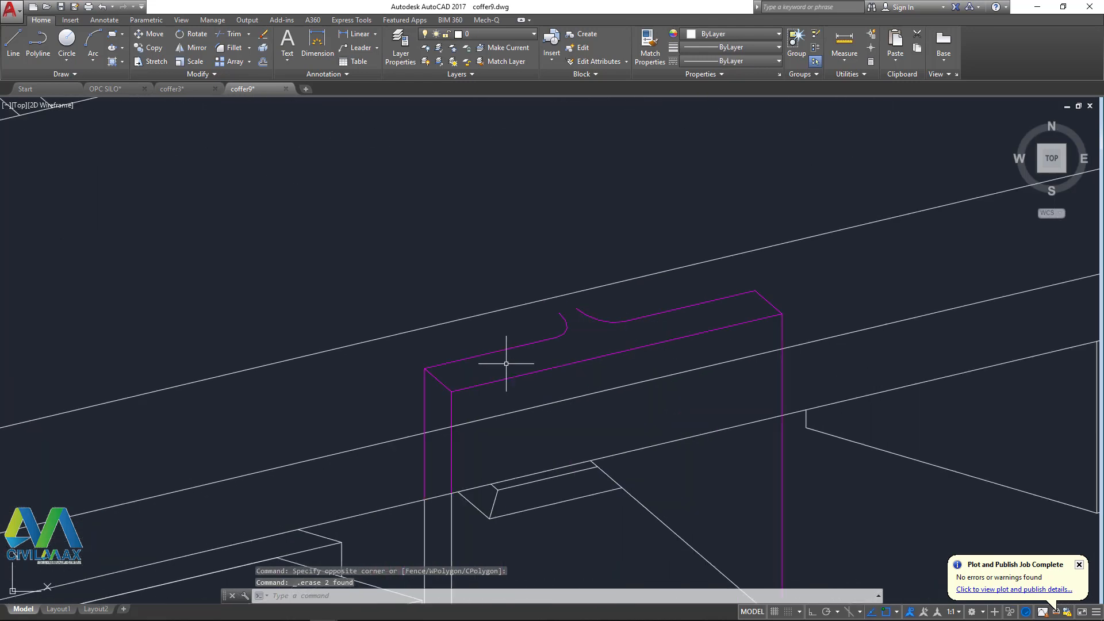
click(476, 352)
click(424, 399)
key(Delete)
click(638, 297)
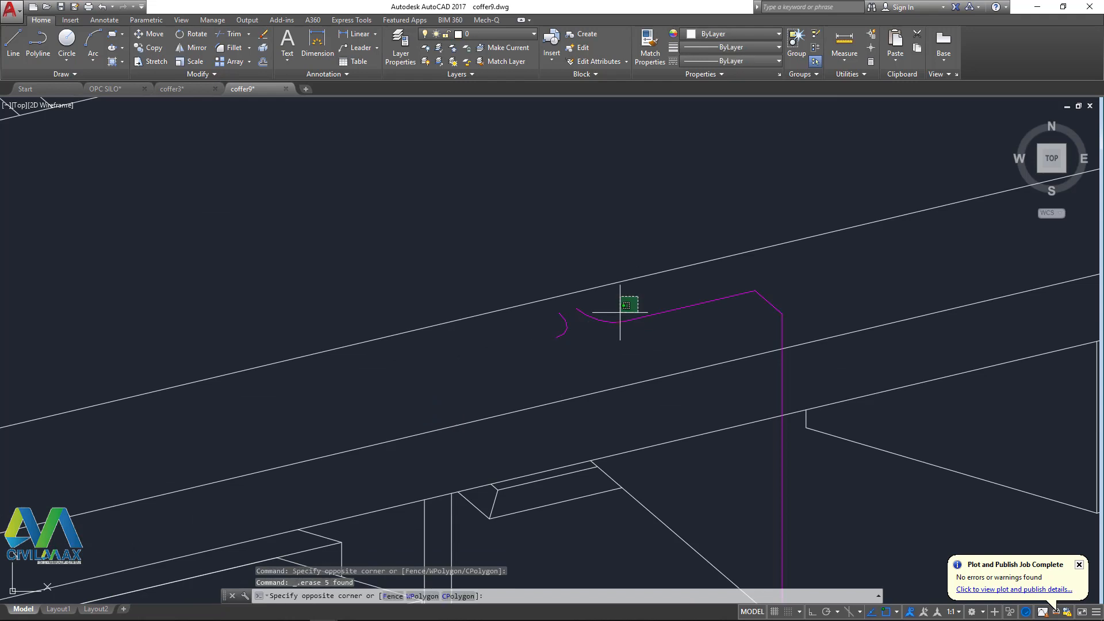
click(578, 353)
key(Delete)
click(551, 341)
key(Delete)
scroll(578, 314, up, 6)
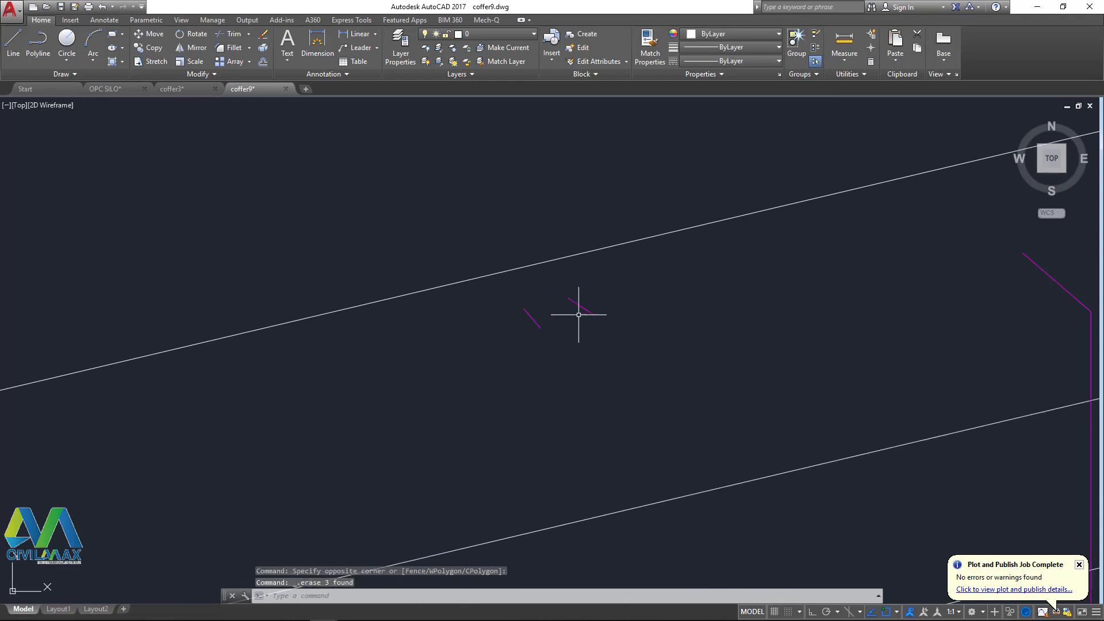
click(626, 300)
click(469, 355)
key(Delete)
- Erase the flange's remaining slanted corner edge and the magenta column lines on the tread below
scroll(515, 321, down, 6)
scroll(739, 345, up, 4)
click(735, 293)
click(603, 333)
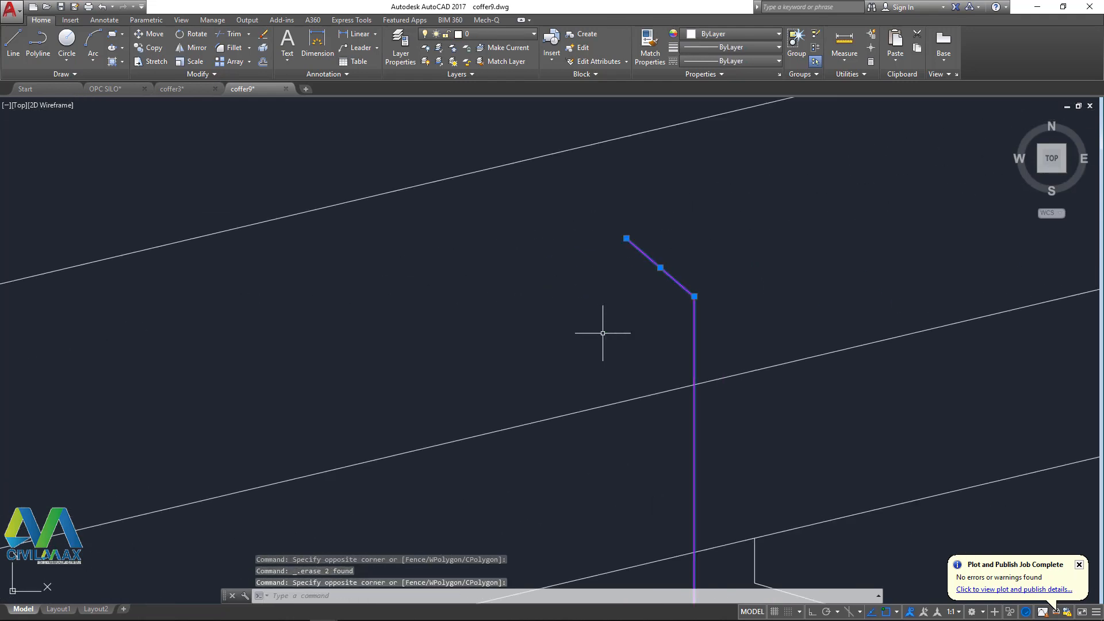
key(Delete)
scroll(602, 333, down, 5)
scroll(592, 365, up, 4)
click(688, 360)
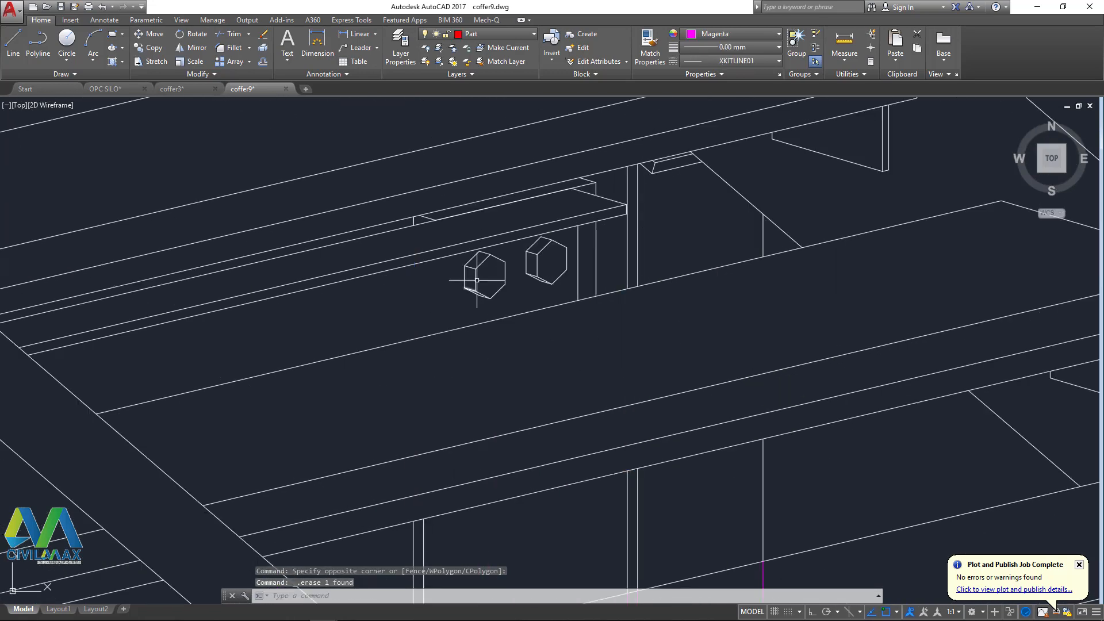
- Erase the paired magenta column lines where the sloping rail crosses them and the neighbouring column segments on the adjacent tread
scroll(477, 280, down, 5)
scroll(469, 289, up, 8)
click(545, 323)
click(470, 325)
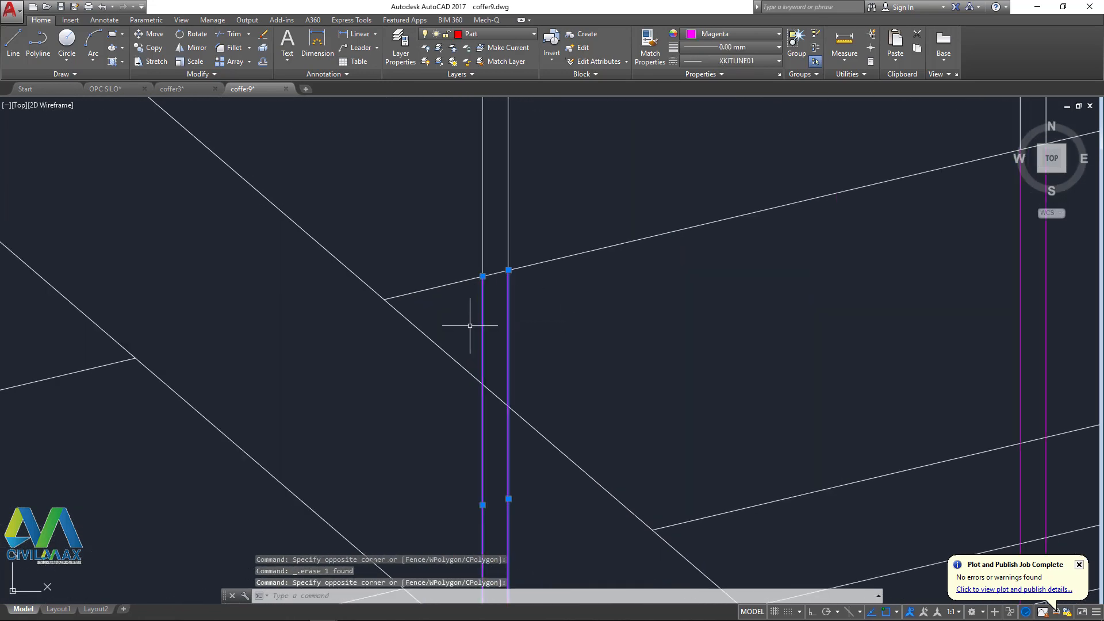
key(Delete)
scroll(611, 317, down, 3)
click(624, 305)
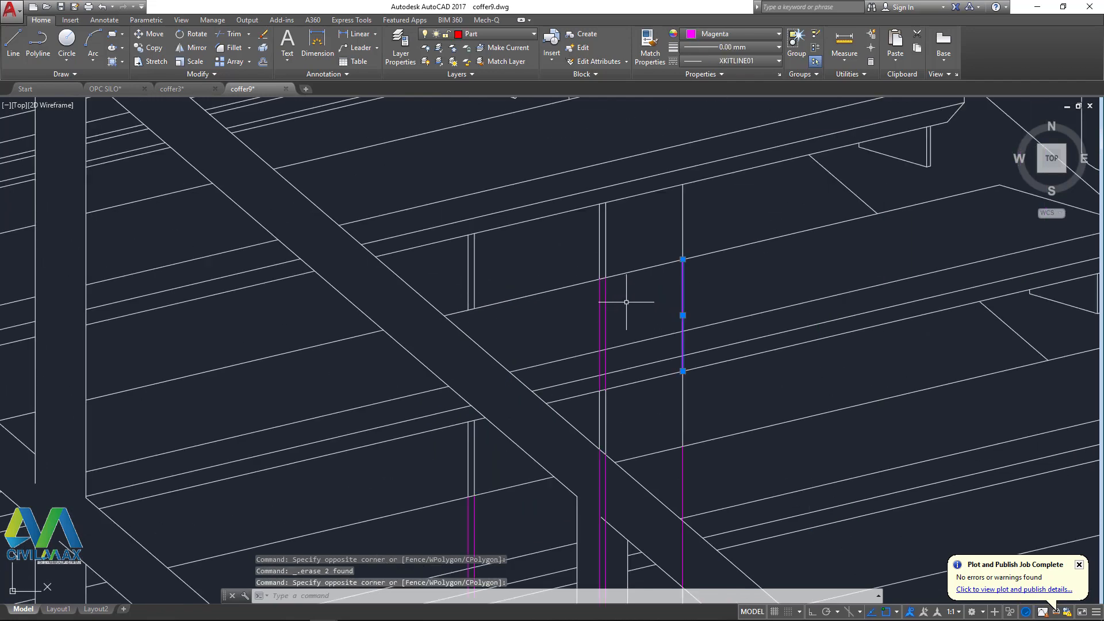
scroll(612, 302, down, 3)
scroll(604, 320, up, 7)
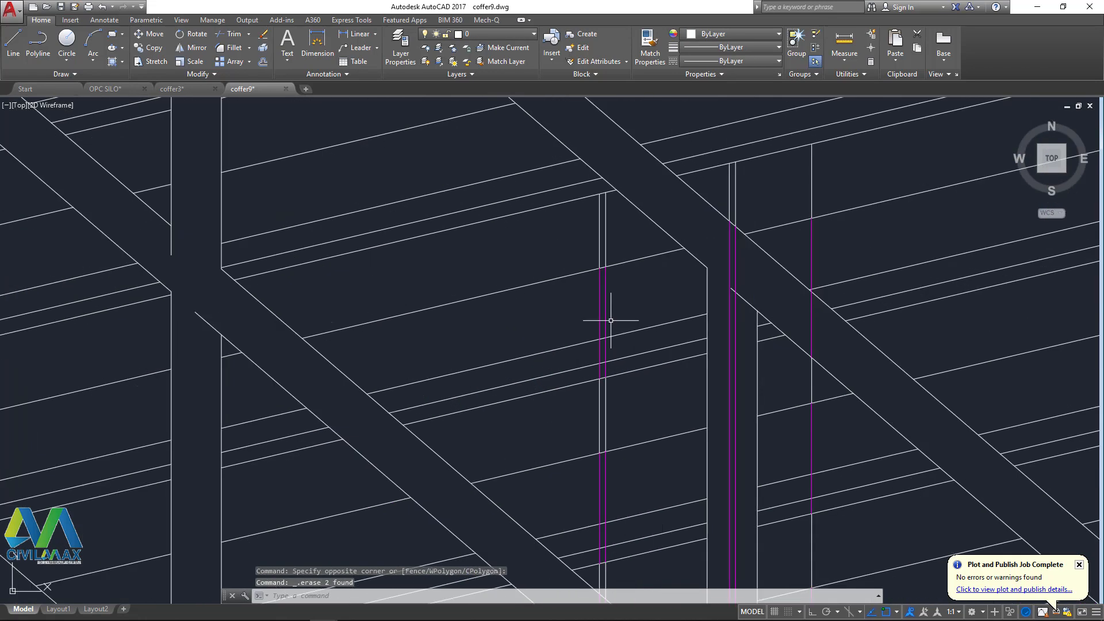
- Erase the paired magenta column lines on the tread between the rails and those running behind the railing post
click(621, 285)
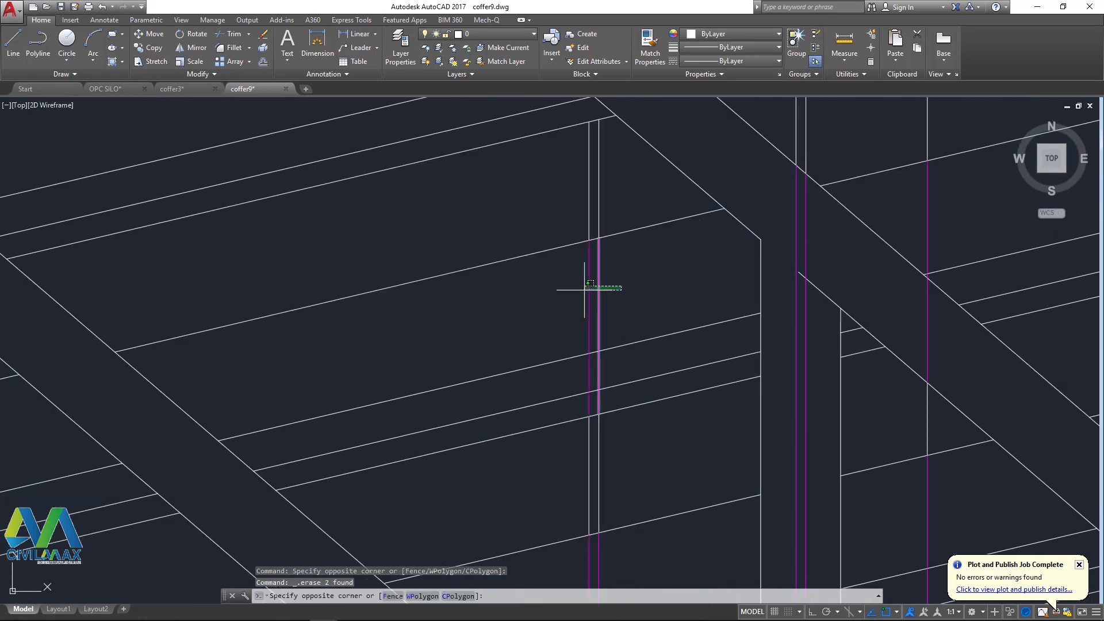
click(812, 215)
click(781, 205)
key(Delete)
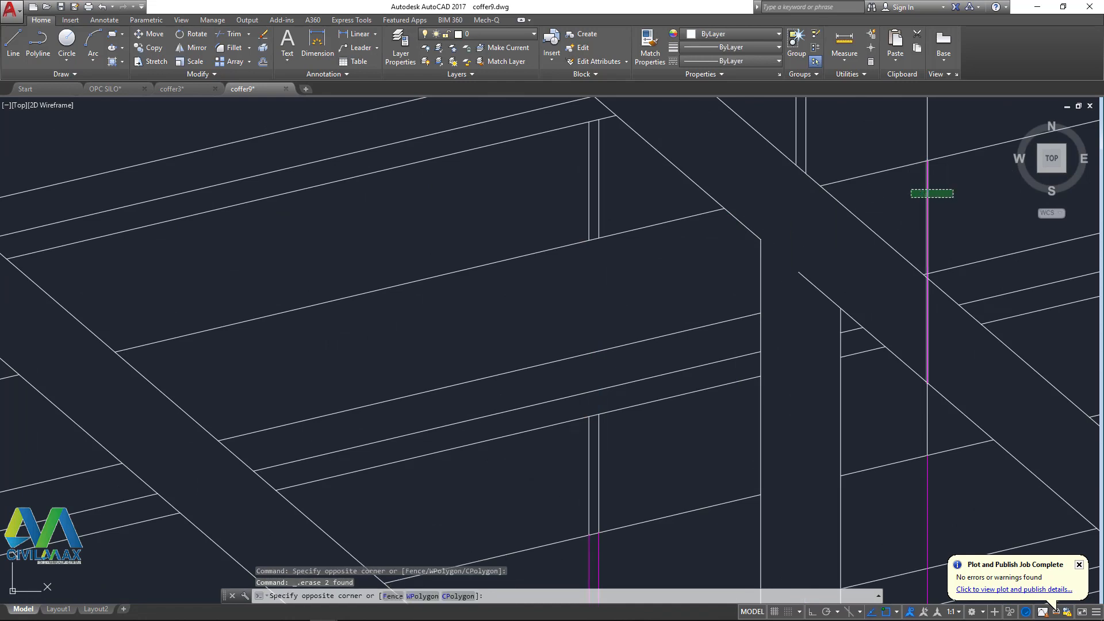
- Erase the single magenta line beyond the railing post and the paired column lines on the next tread down
scroll(740, 316, down, 3)
scroll(740, 316, up, 5)
click(777, 325)
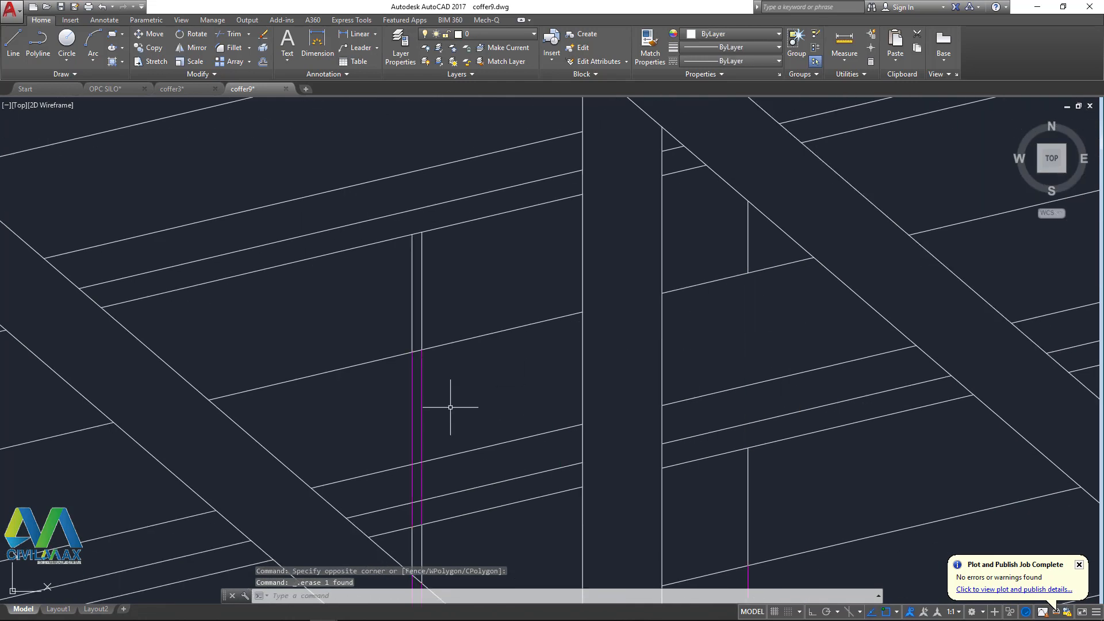
click(365, 413)
key(Delete)
- Erase the paired magenta column lines crossing the lower rail and the single magenta line on the other side of the post
scroll(499, 298, down, 4)
scroll(482, 402, up, 4)
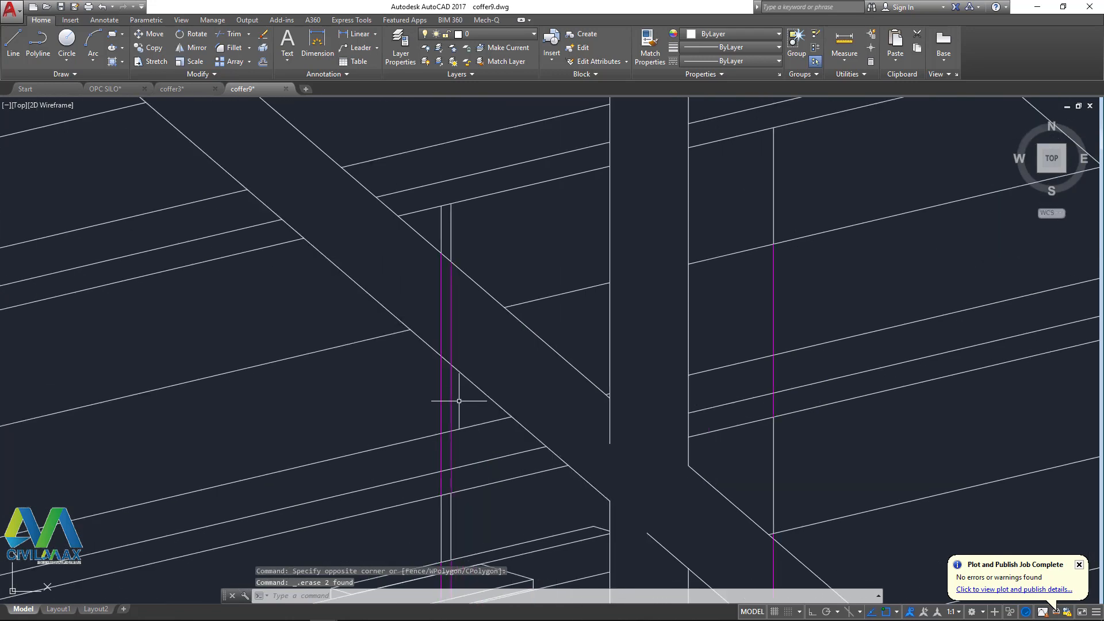
click(460, 399)
click(413, 406)
key(Delete)
click(832, 288)
click(720, 303)
key(Delete)
scroll(521, 288, down, 5)
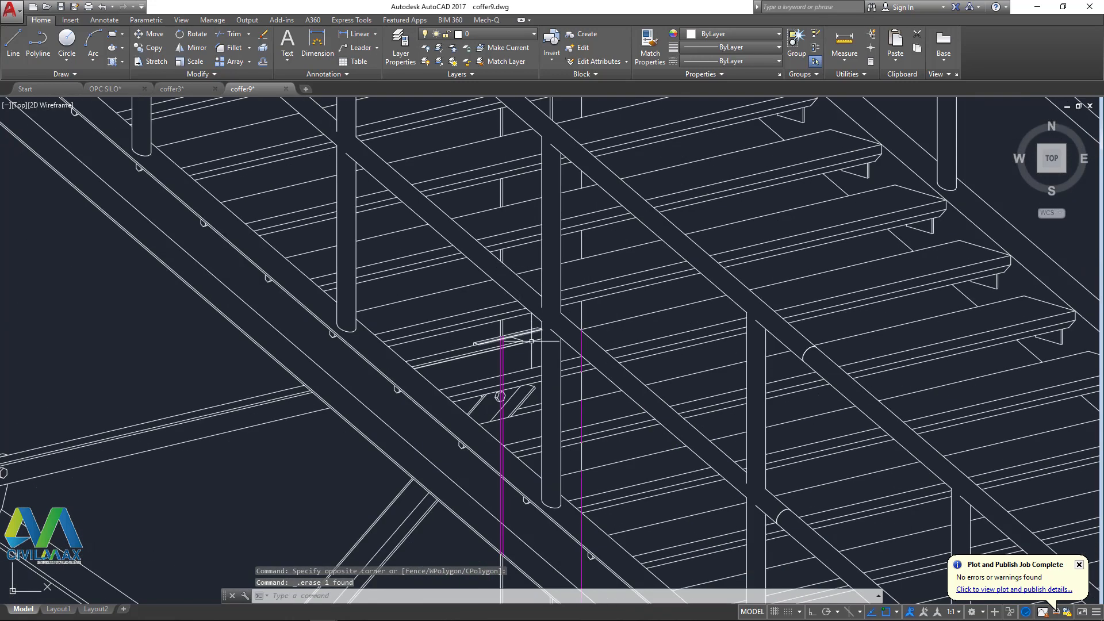
- Erase the paired magenta column lines running from the brace plate behind the tread and stringer
scroll(504, 376, up, 5)
click(509, 377)
click(481, 382)
key(Delete)
scroll(518, 357, down, 5)
- Erase the single magenta column line beside the railing post where the lower rail crosses it and on the following tread
scroll(625, 345, up, 5)
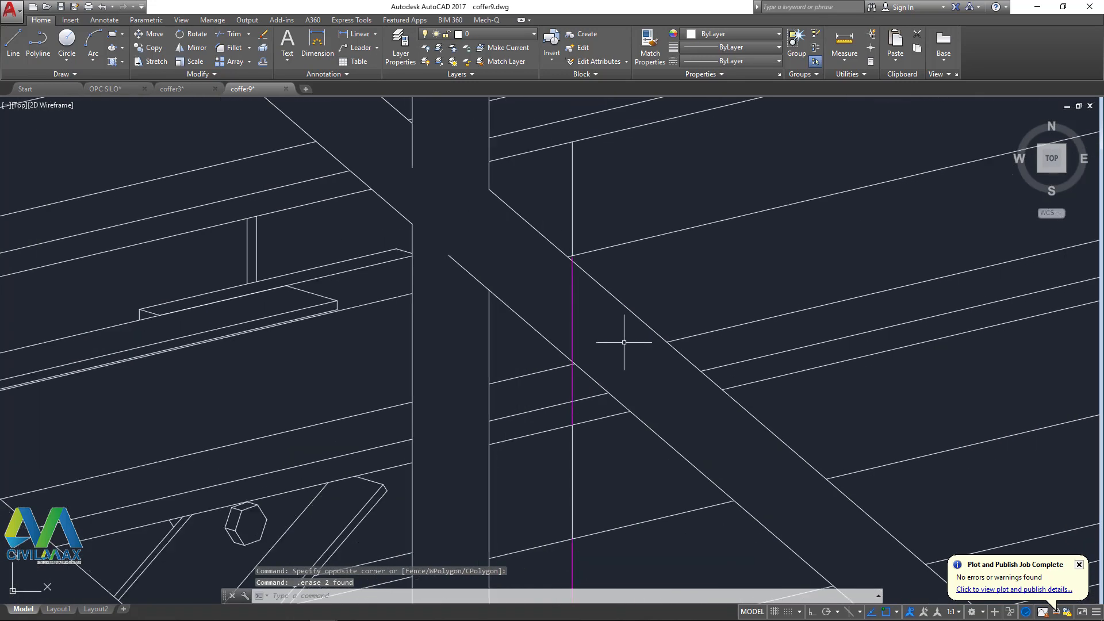
click(576, 305)
key(Delete)
scroll(547, 295, down, 5)
scroll(626, 366, up, 5)
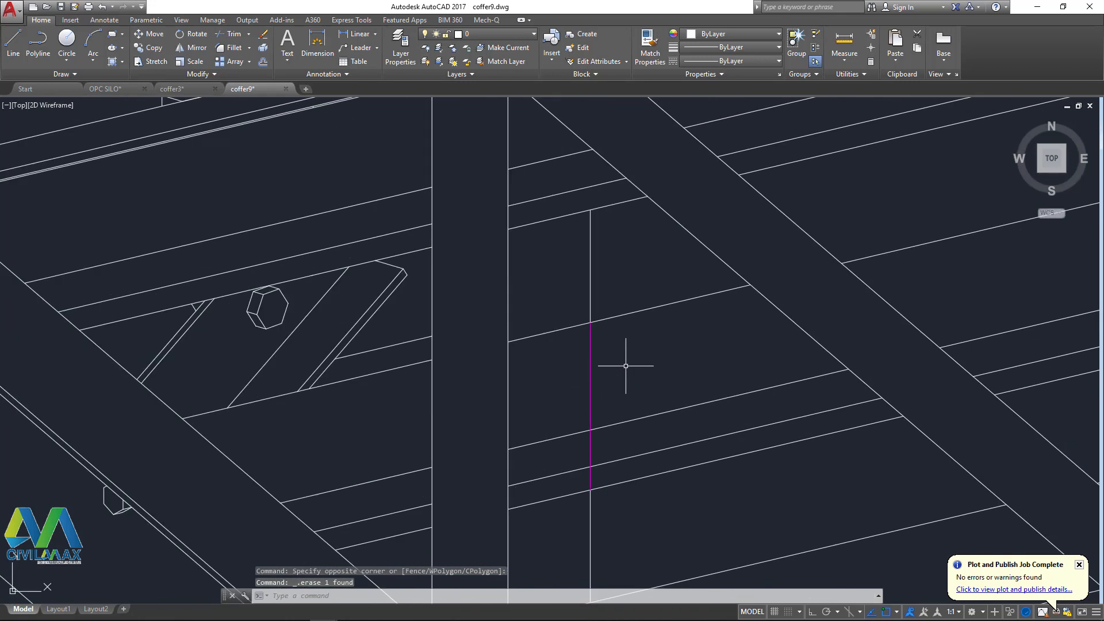
key(Delete)
scroll(558, 372, down, 5)
- Erase the single magenta column line crossing the stringer beside the rounded foot of the railing post
scroll(591, 372, up, 5)
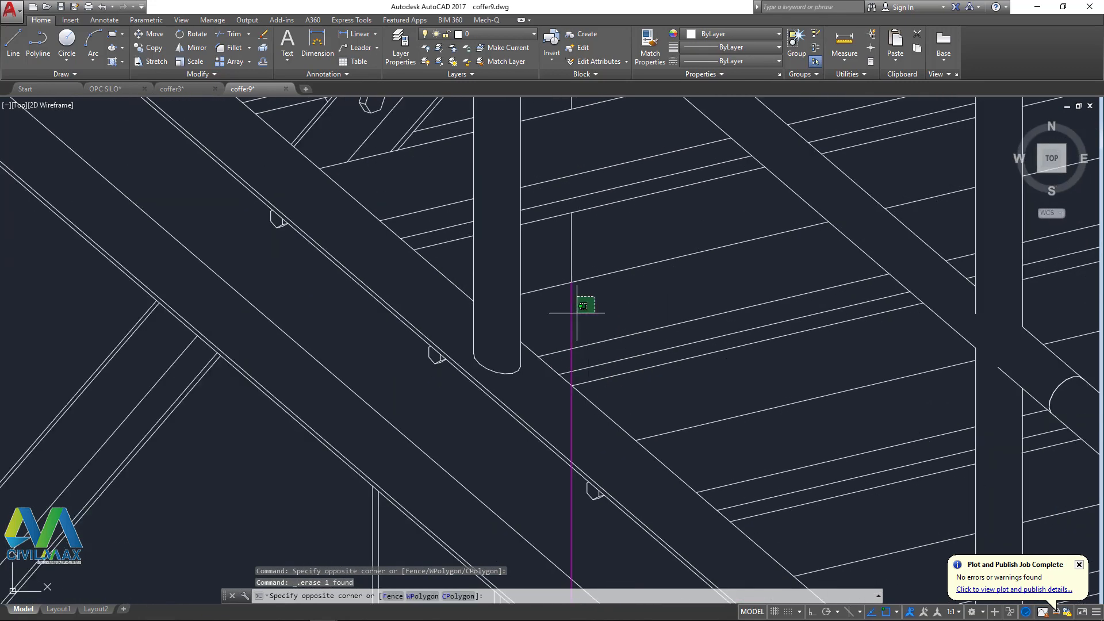
click(568, 357)
key(Delete)
scroll(601, 370, down, 5)
- Erase the magenta web and lower flange lines of the column behind the four bolts on the stringer
scroll(674, 513, up, 5)
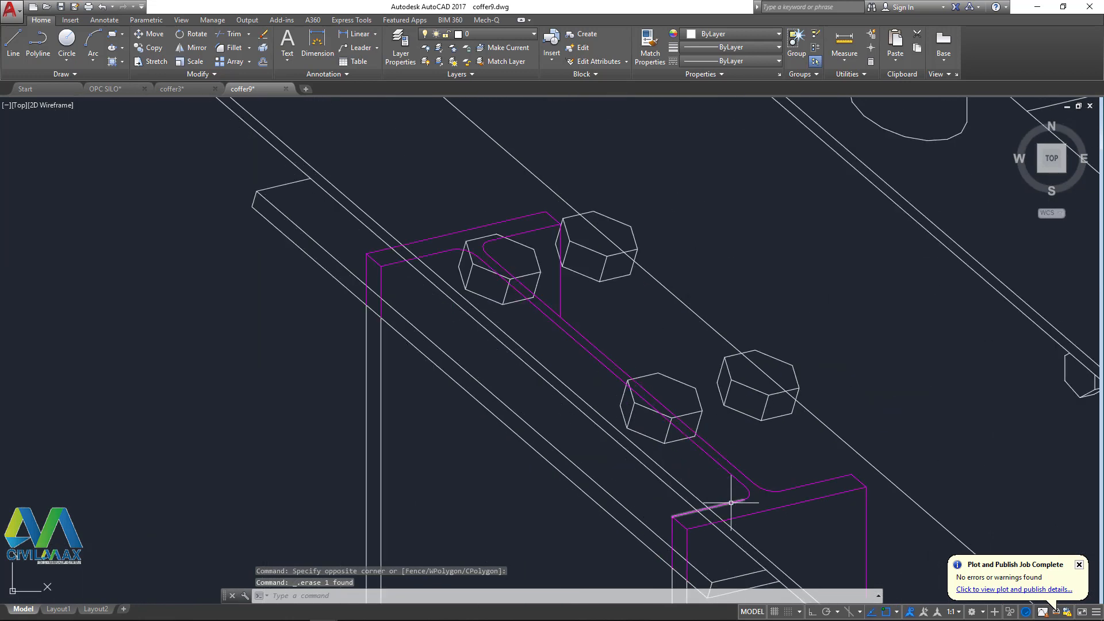
click(772, 524)
key(Delete)
click(771, 466)
click(741, 496)
key(Delete)
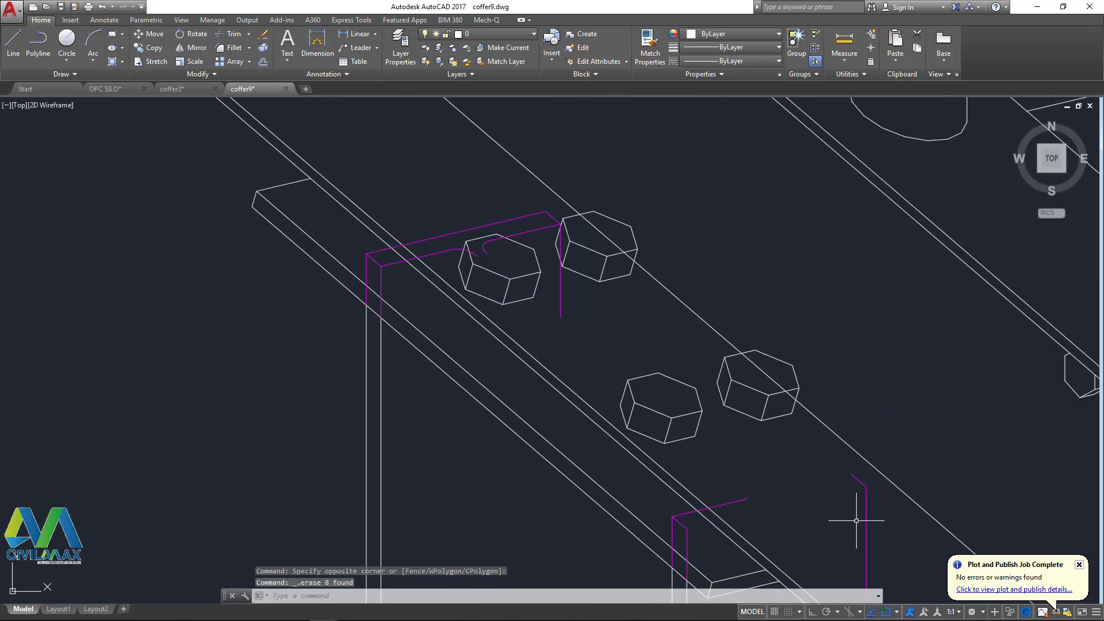
click(851, 519)
key(Delete)
- Erase the magenta column corner, top edge and leftover web segment below the four bolts, where the column meets the stringer
scroll(771, 474, down, 5)
scroll(747, 496, up, 10)
click(704, 481)
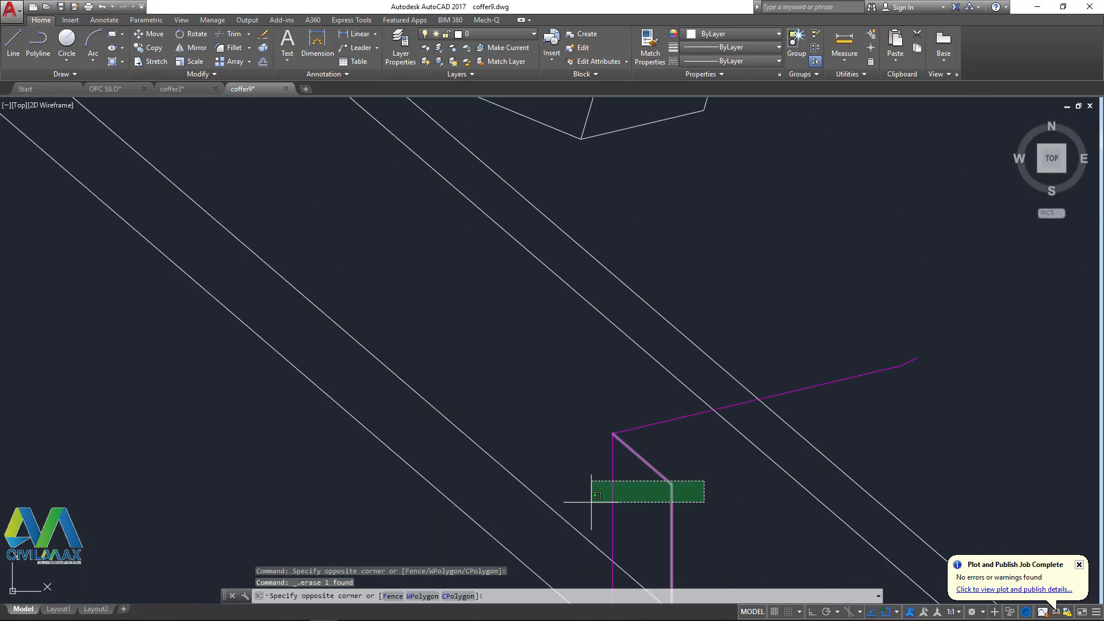
click(582, 492)
key(Delete)
click(626, 454)
key(Delete)
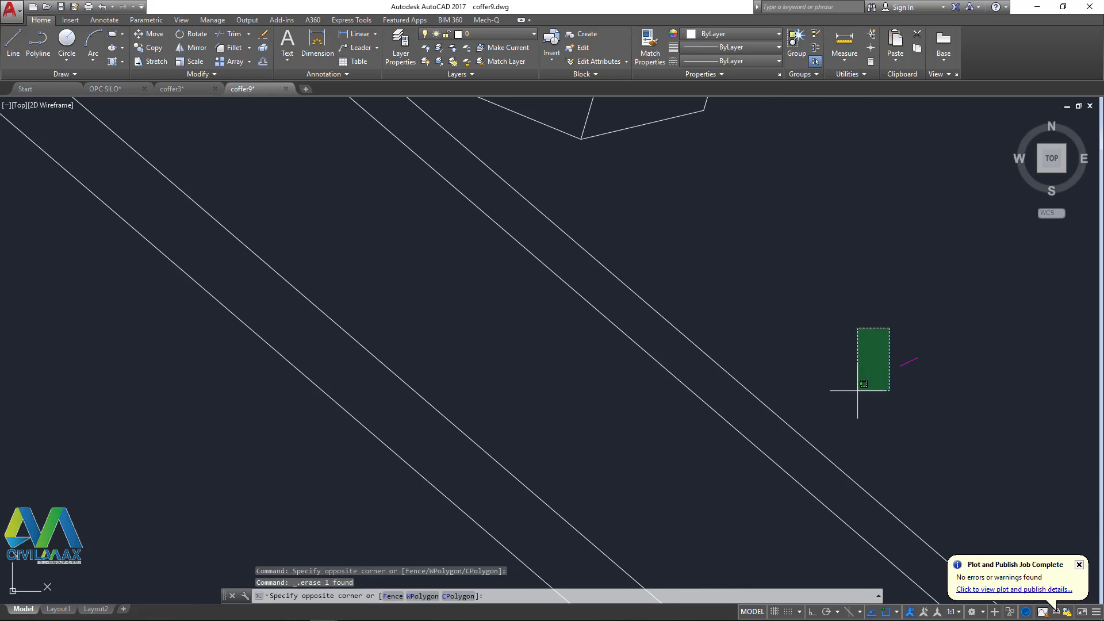
click(857, 391)
- Erase the magenta top edges, corner and paired vertical lines of the column where it crosses the stringer beside the upper bolts
scroll(690, 333, up, 3)
scroll(485, 147, up, 3)
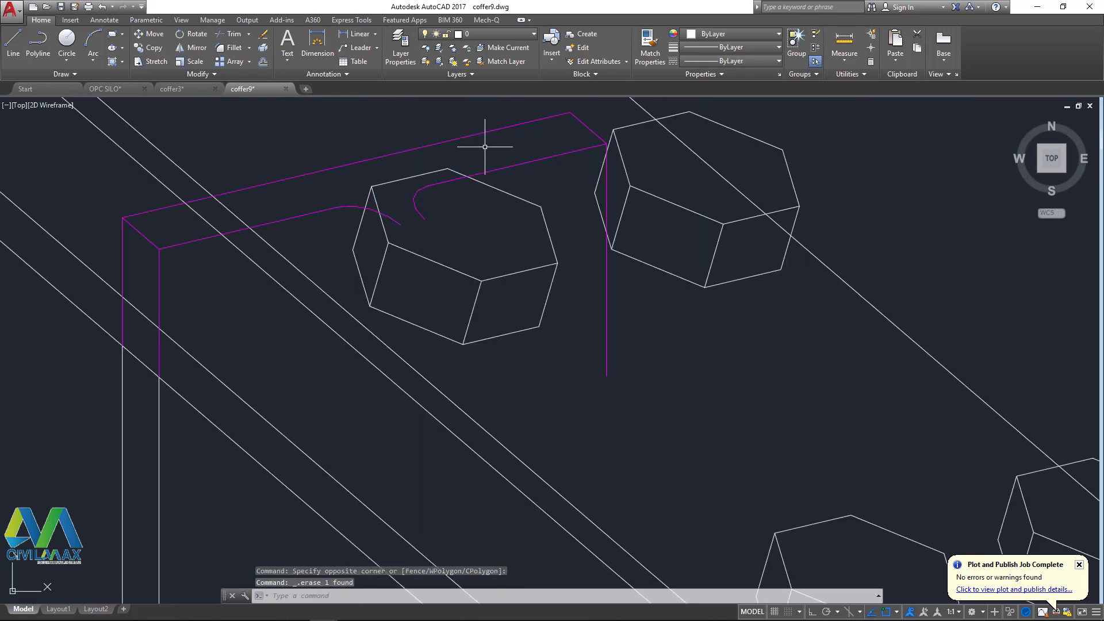
click(320, 155)
click(296, 227)
key(Delete)
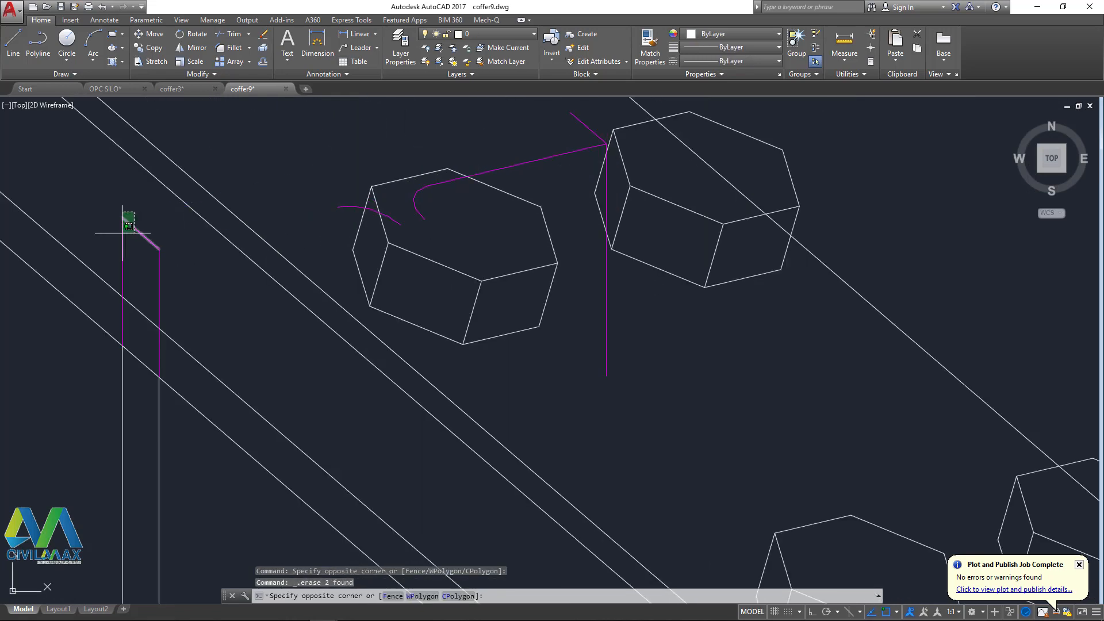
click(122, 233)
key(Delete)
click(164, 230)
click(151, 257)
key(Delete)
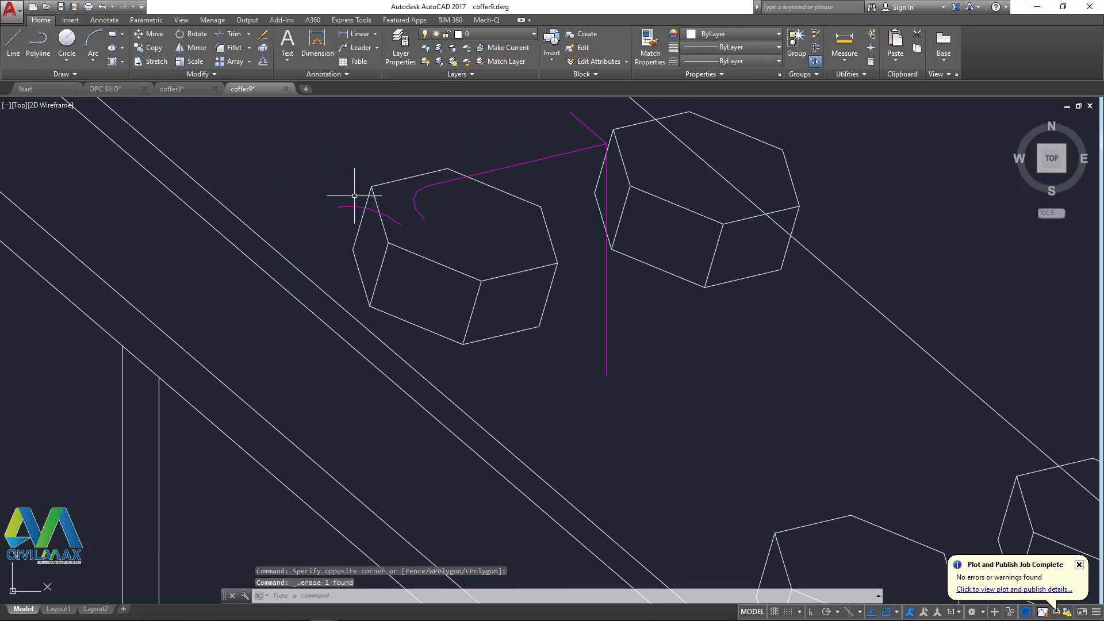
- Erase the curved magenta fillet segments of the column behind the first upper bolt head
scroll(354, 196, up, 3)
click(363, 178)
click(345, 247)
key(Delete)
click(544, 223)
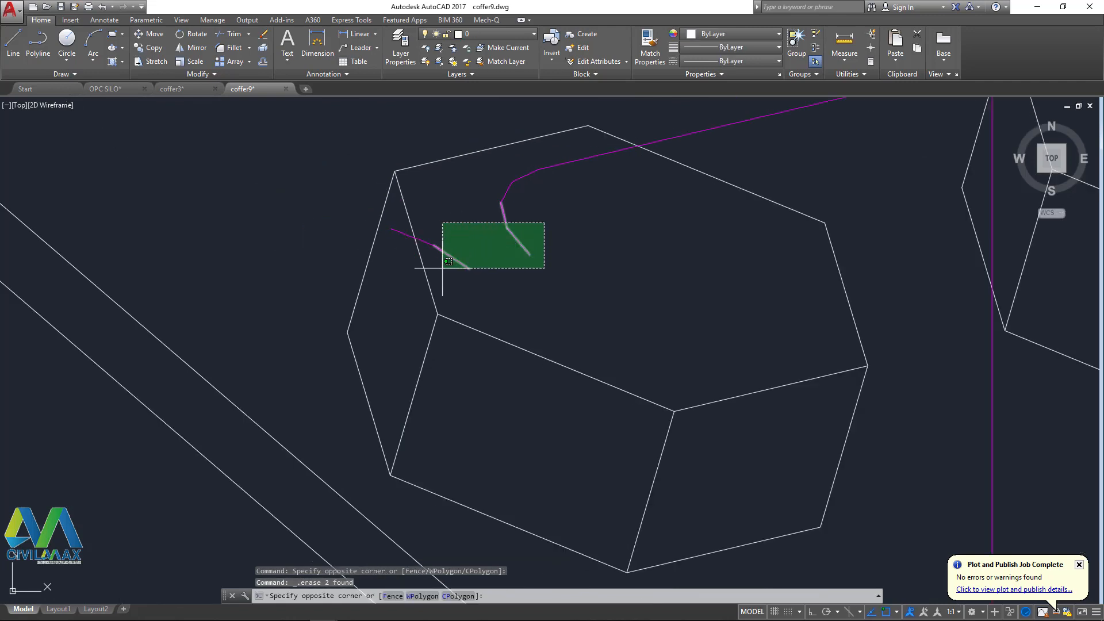
click(442, 268)
key(Delete)
click(574, 232)
click(480, 164)
key(Delete)
scroll(591, 198, down, 3)
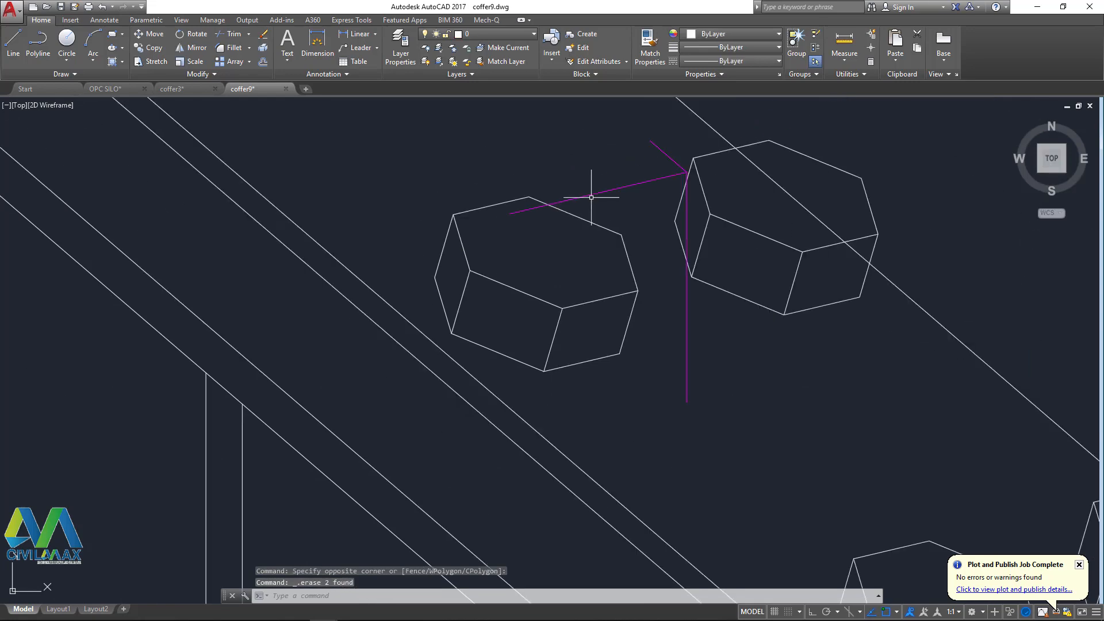
- Erase the remaining magenta flange edge, short corner line and vertical line between the two upper bolt heads
scroll(604, 186, up, 3)
click(646, 172)
click(604, 207)
key(Delete)
click(788, 129)
click(729, 153)
key(Delete)
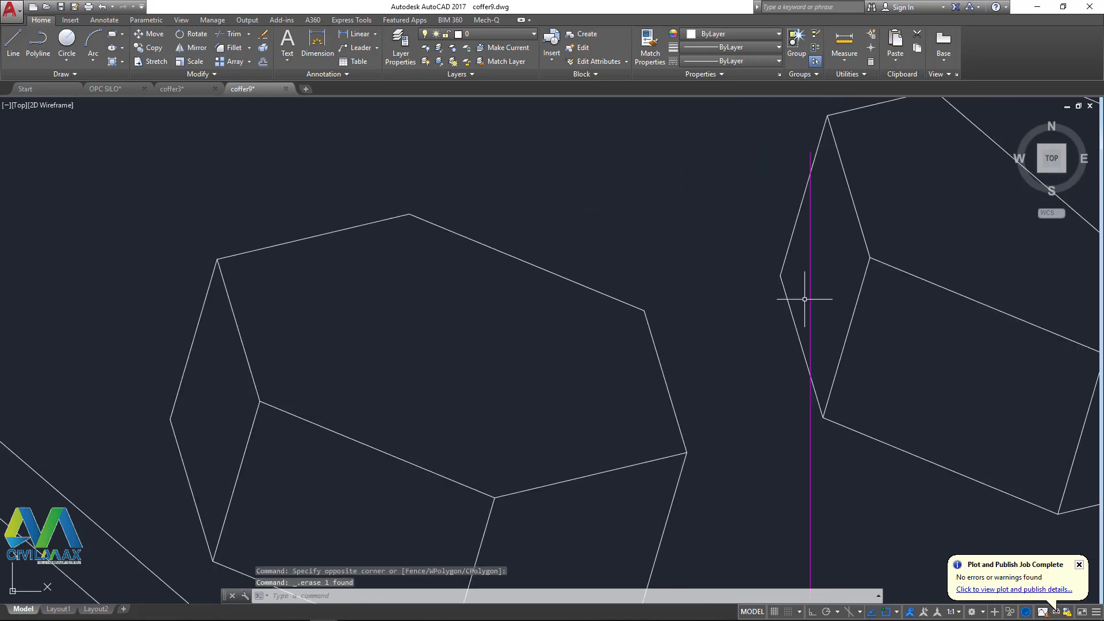
click(841, 272)
click(796, 274)
key(Delete)
- Start plotting the 3D view sheet and apply the previous plot's page setup
scroll(566, 306, down, 10)
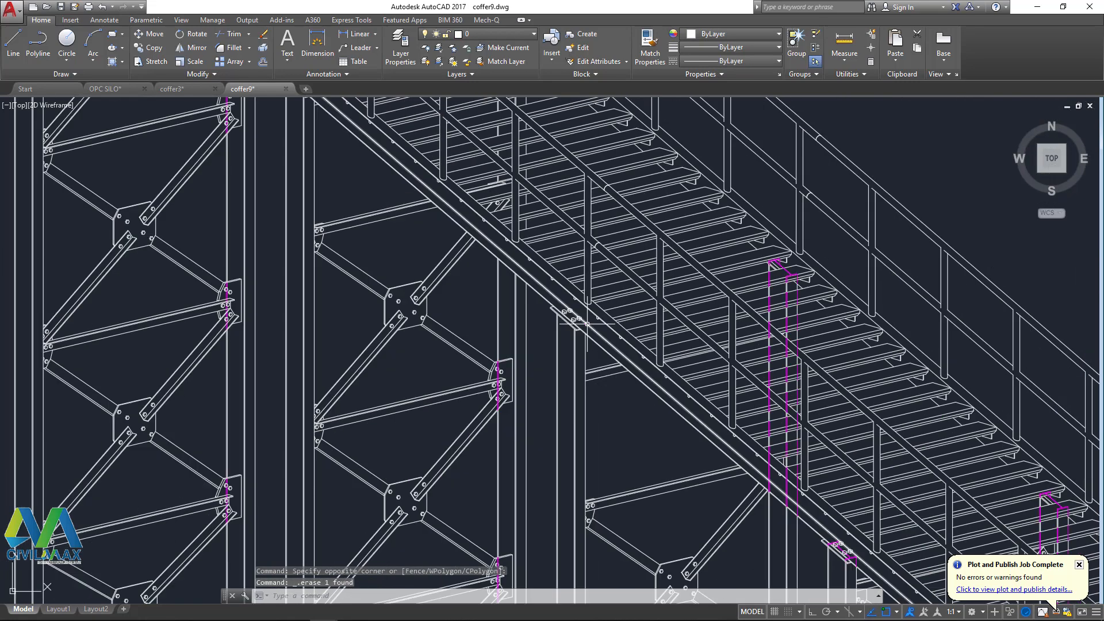
scroll(564, 344, down, 6)
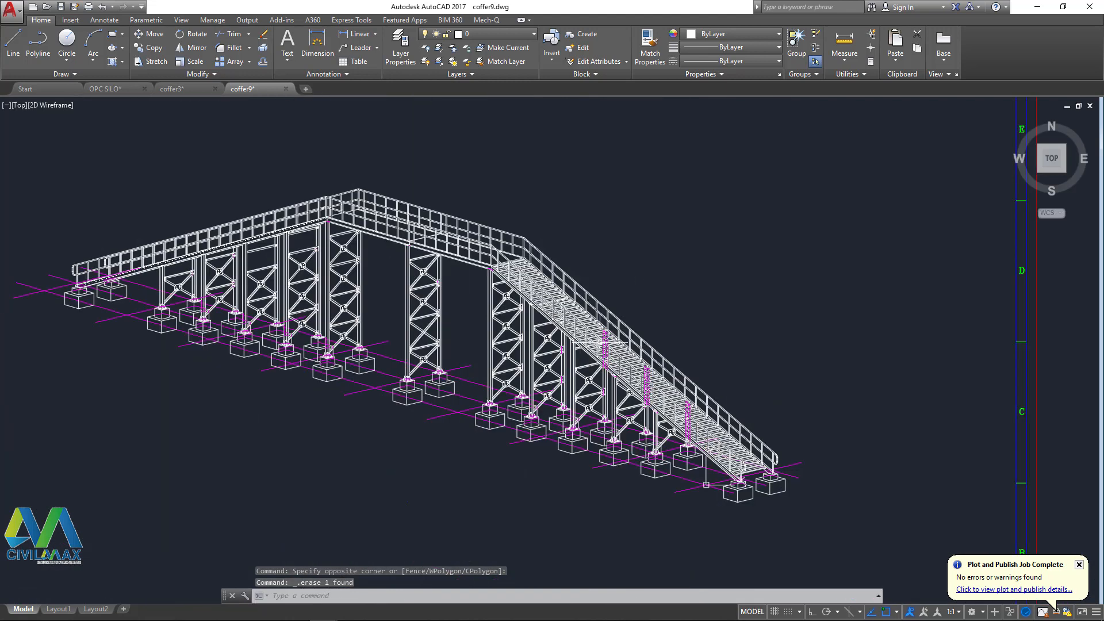
scroll(707, 387, down, 5)
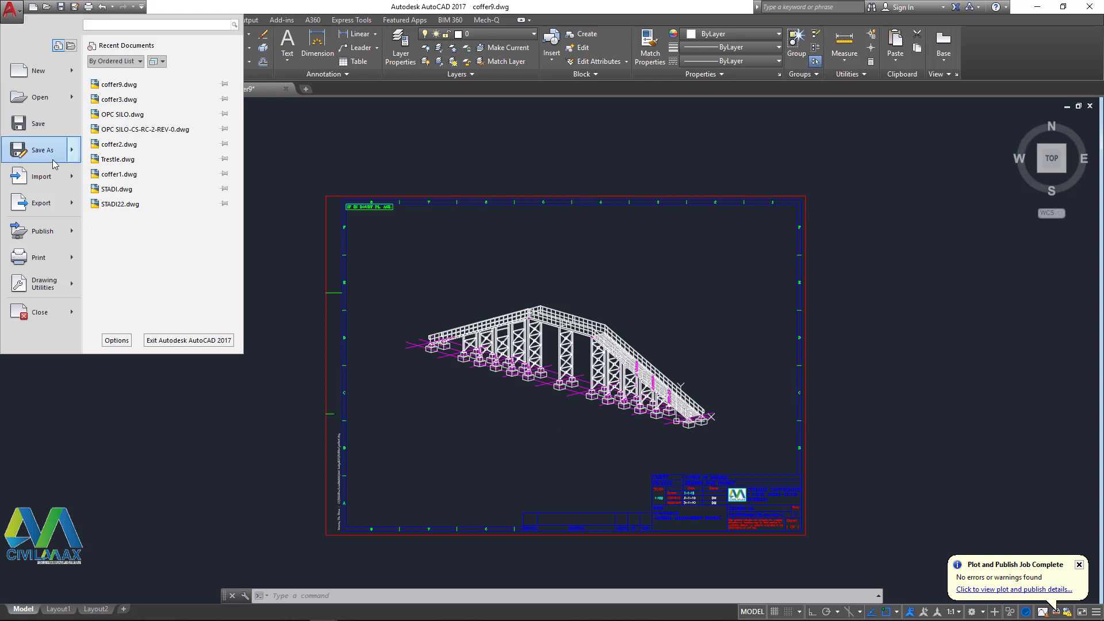
mouse_move(50, 181)
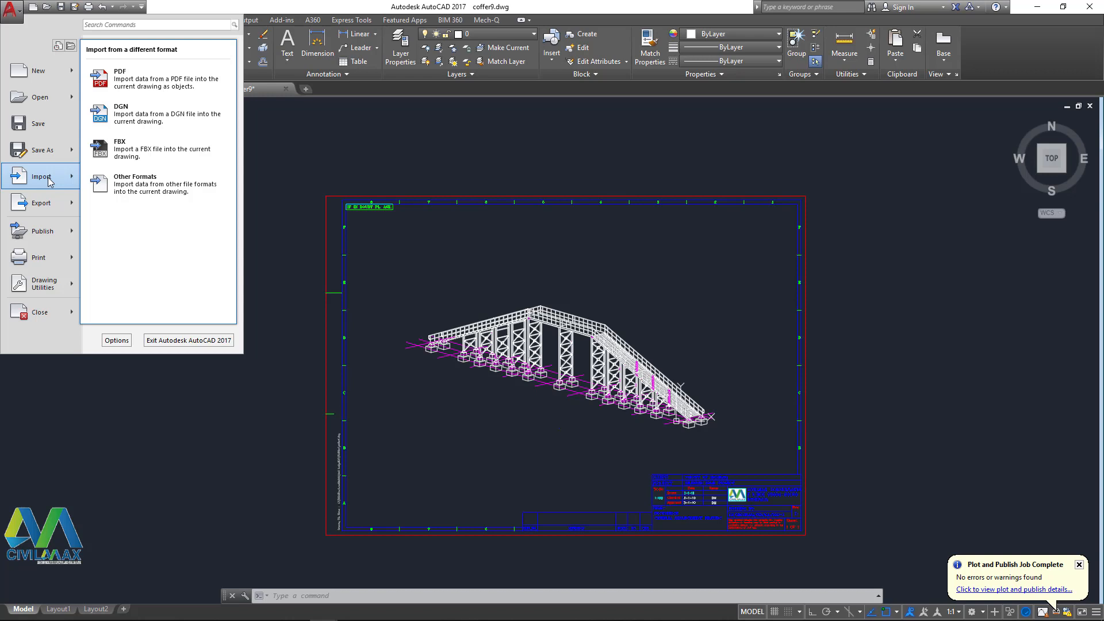
click(46, 264)
click(521, 344)
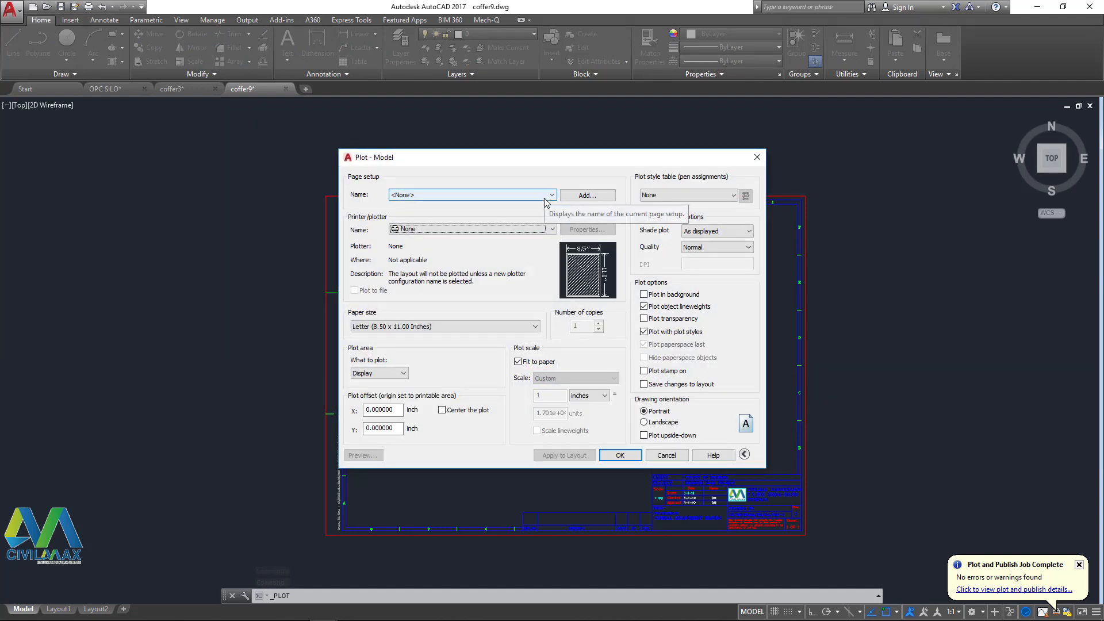
click(544, 197)
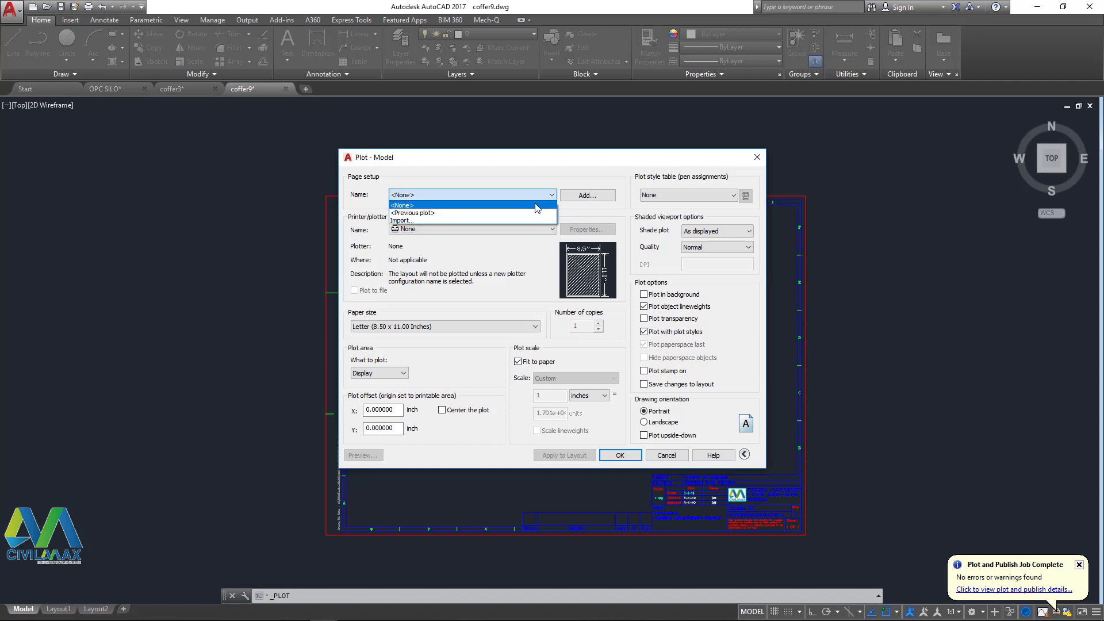
click(448, 213)
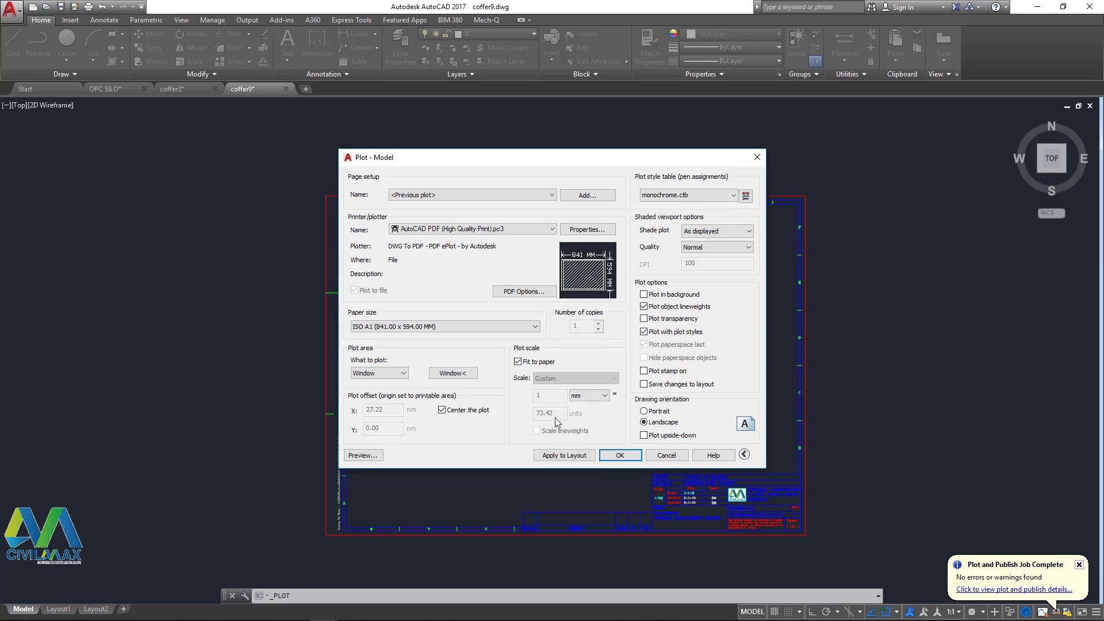
- Define the plot window exactly on the corners of the blue drawing frame and preview the sheet
click(453, 374)
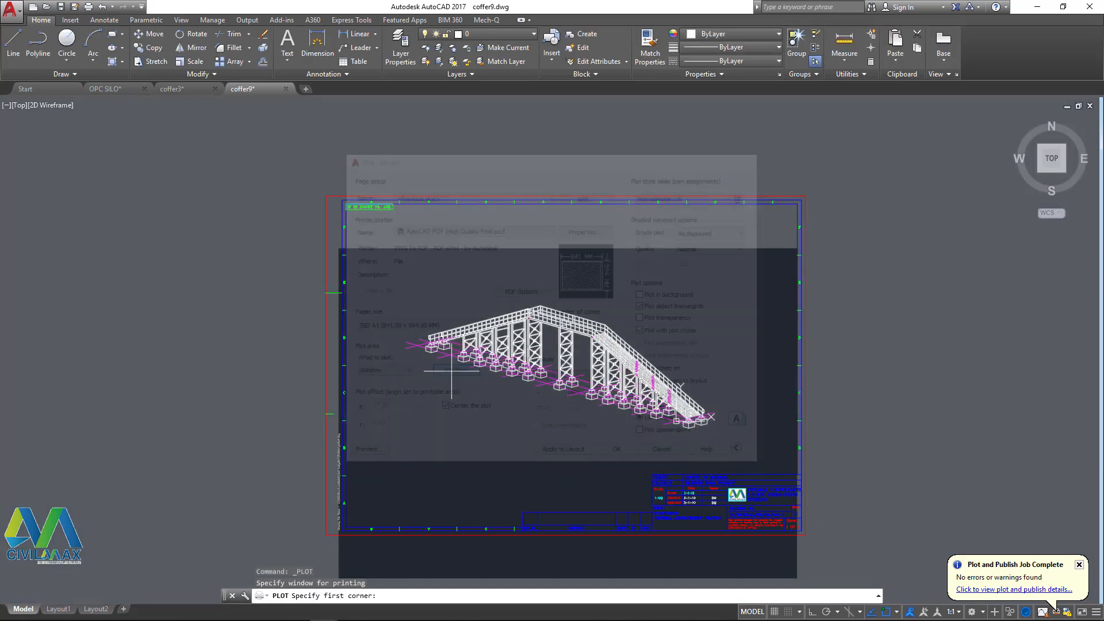
scroll(359, 214, up, 8)
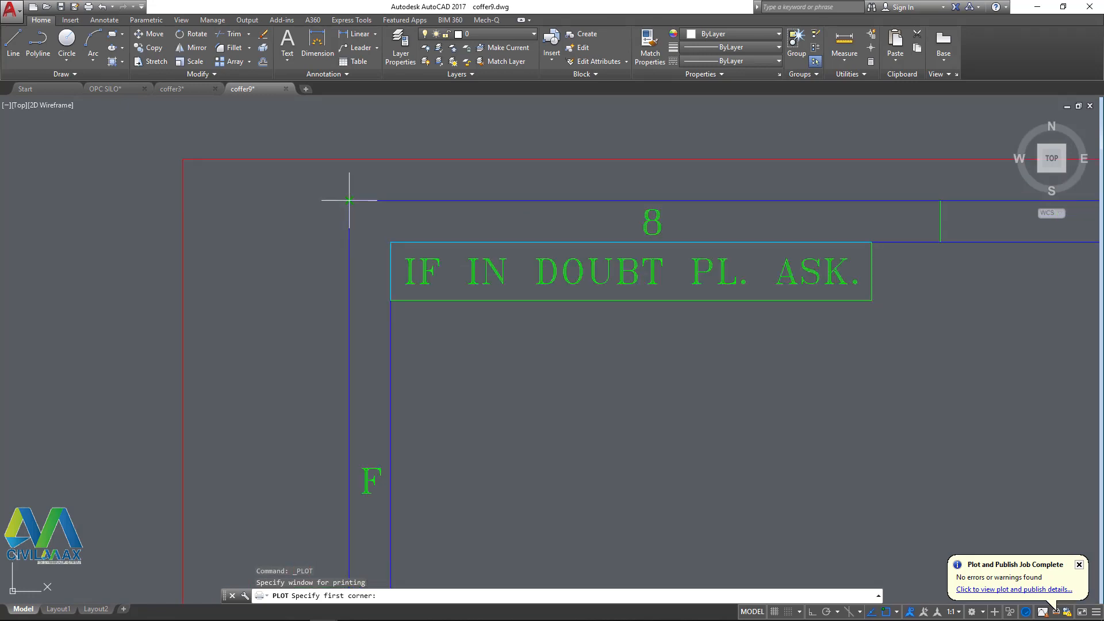
click(350, 200)
scroll(309, 197, down, 8)
scroll(593, 389, up, 5)
scroll(593, 389, up, 5)
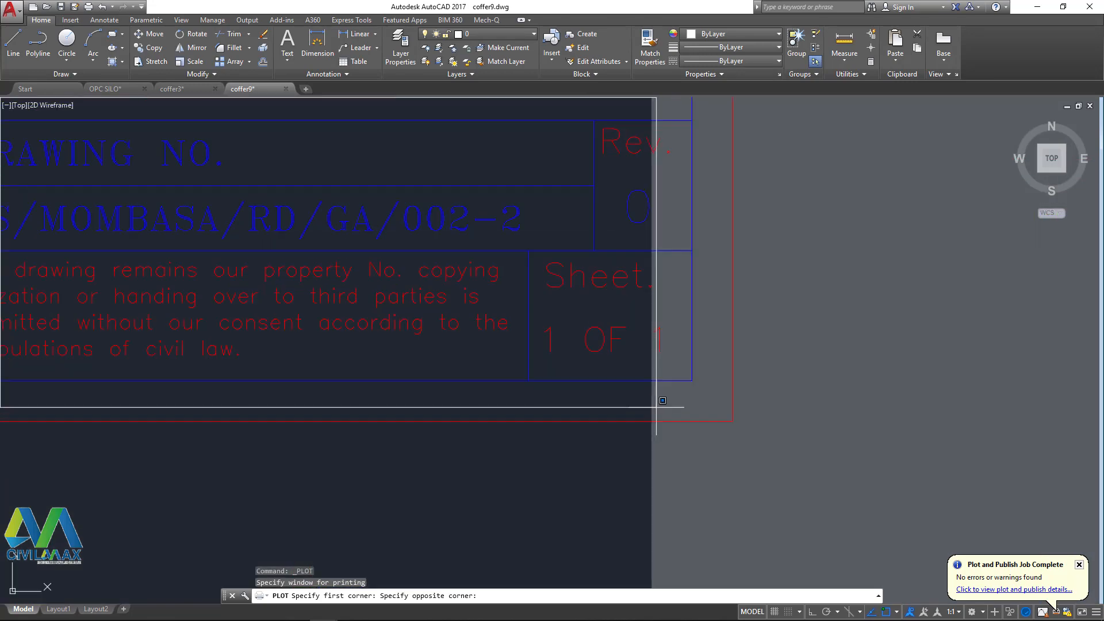
click(738, 344)
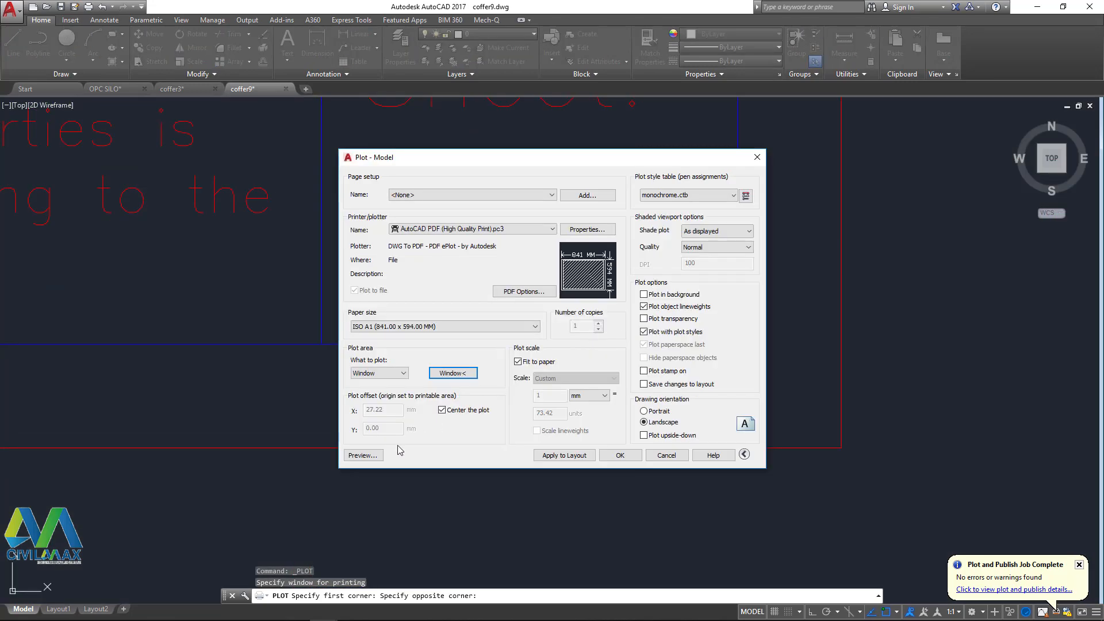
click(368, 456)
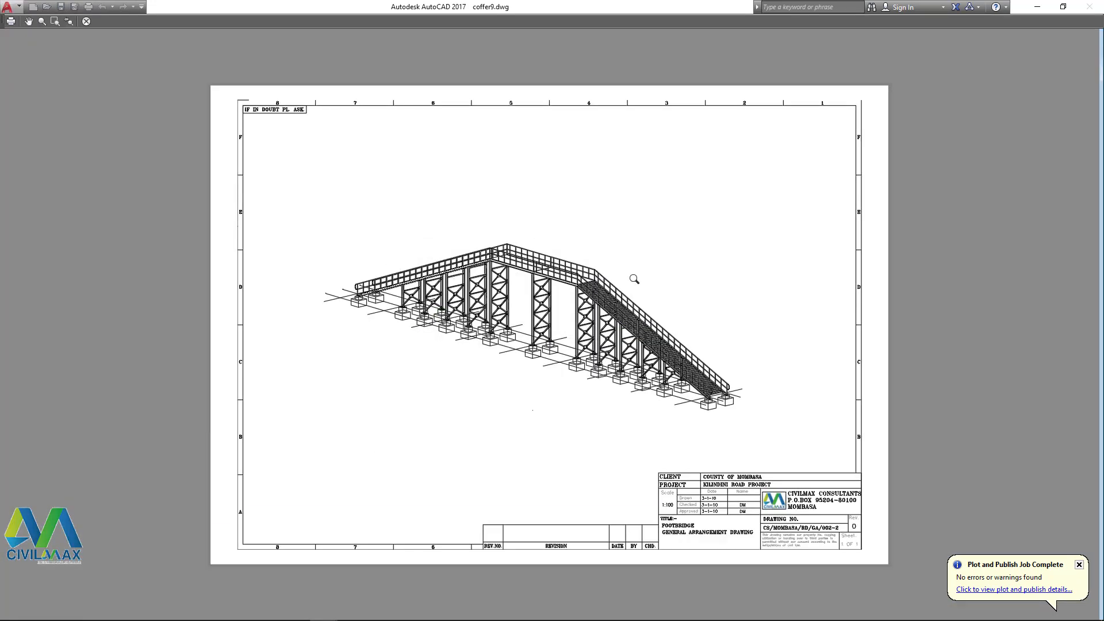
scroll(354, 141, up, 2)
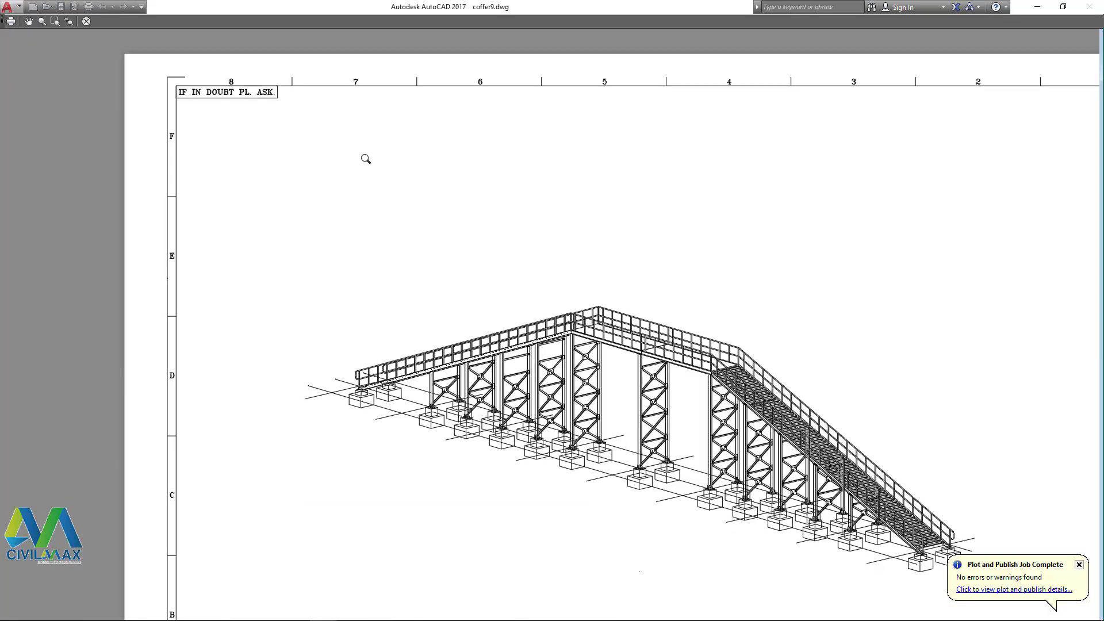
key(Escape)
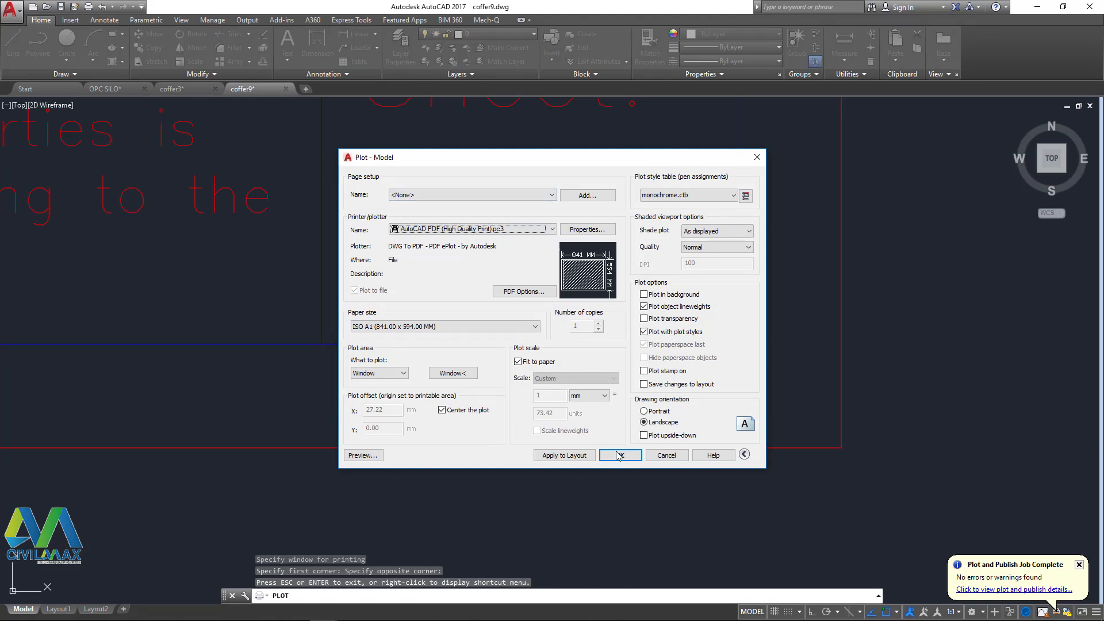
- Redefine the plot window slightly outside the blue frame, between its lower title block corner and the opposite upper corner
click(452, 374)
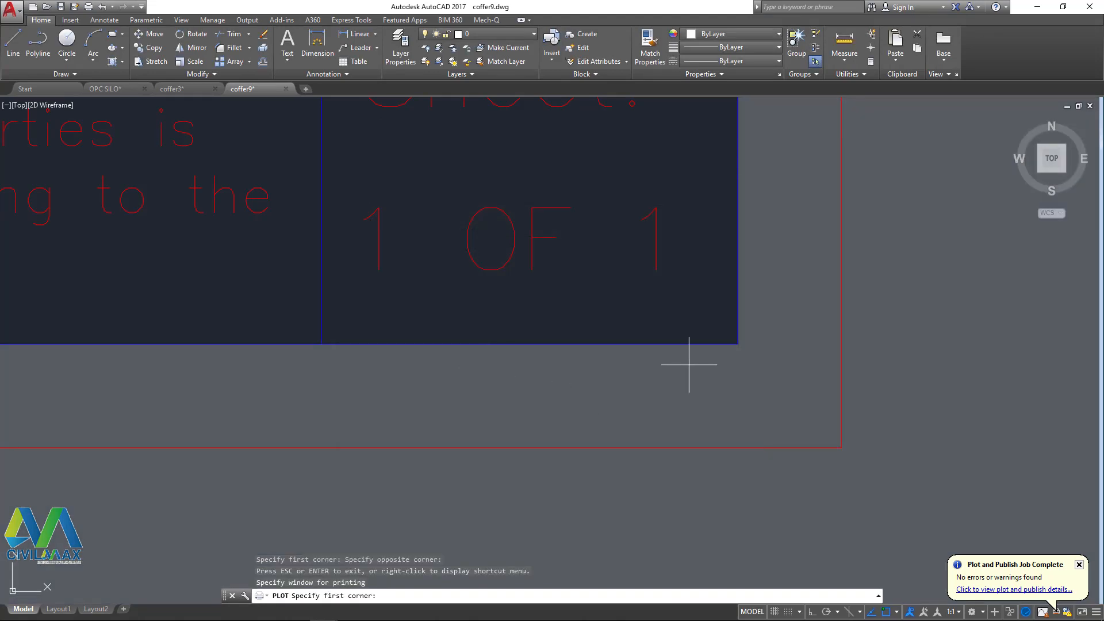
click(753, 364)
scroll(621, 387, down, 10)
scroll(399, 252, down, 3)
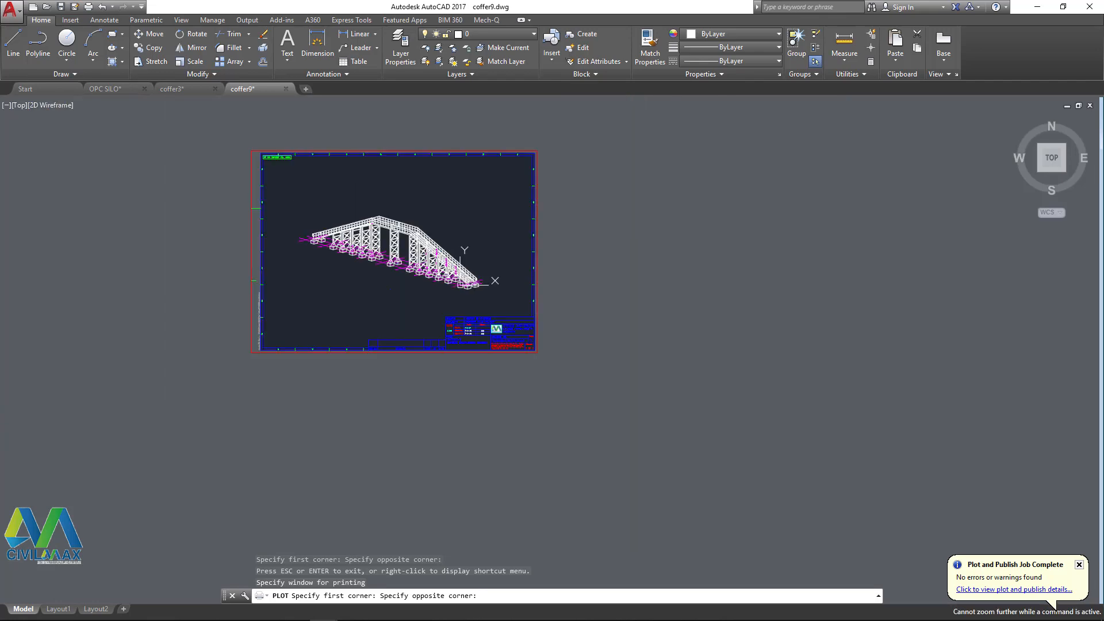
scroll(242, 144, up, 10)
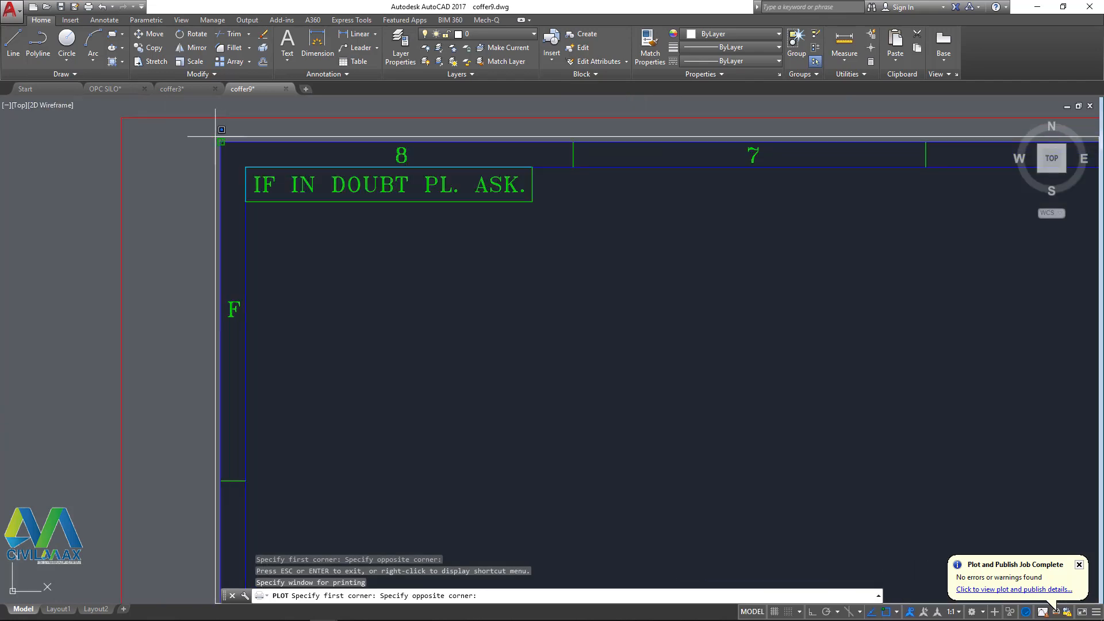
scroll(223, 131, up, 4)
click(223, 131)
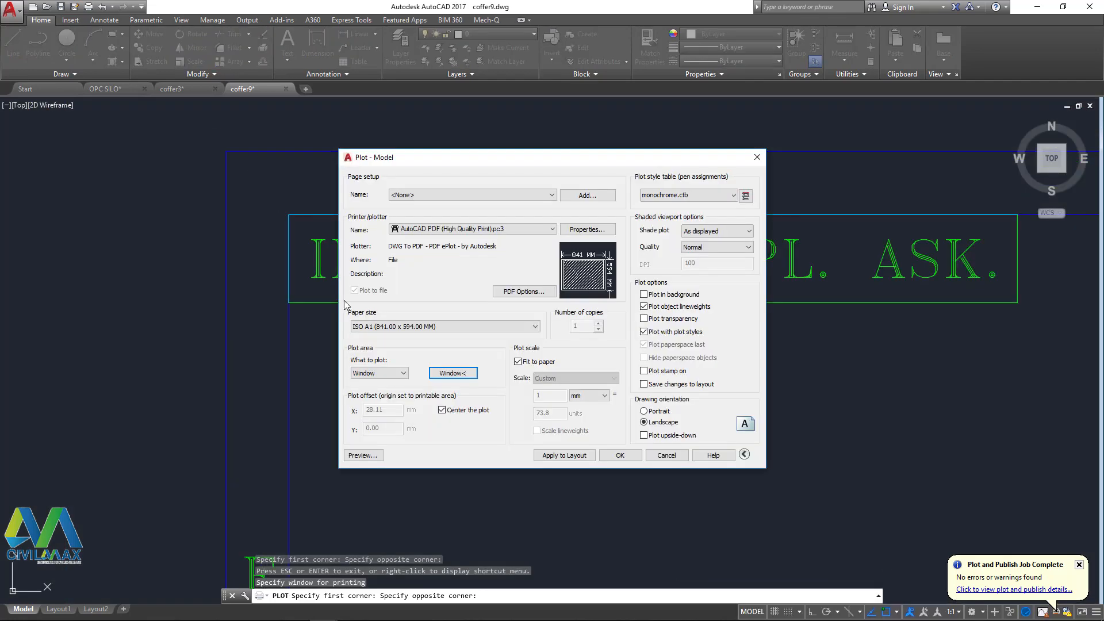
- Preview the sheet, inspect the stair area up close, and plot it to the Desktop as the PDF file coffer10
click(365, 452)
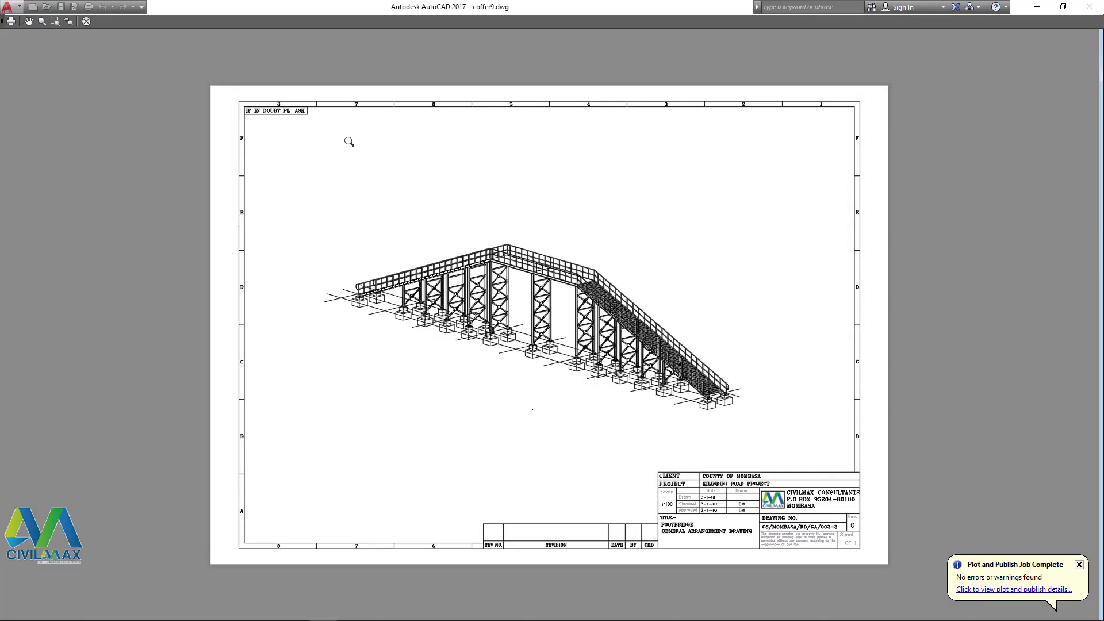
scroll(618, 327, up, 8)
right_click(734, 160)
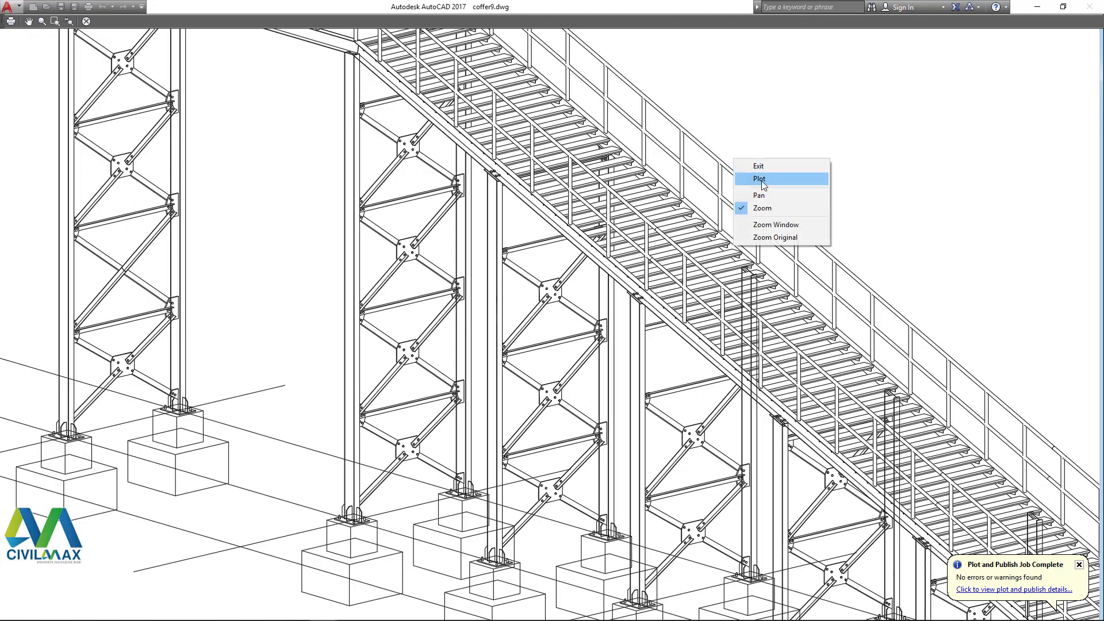
click(760, 180)
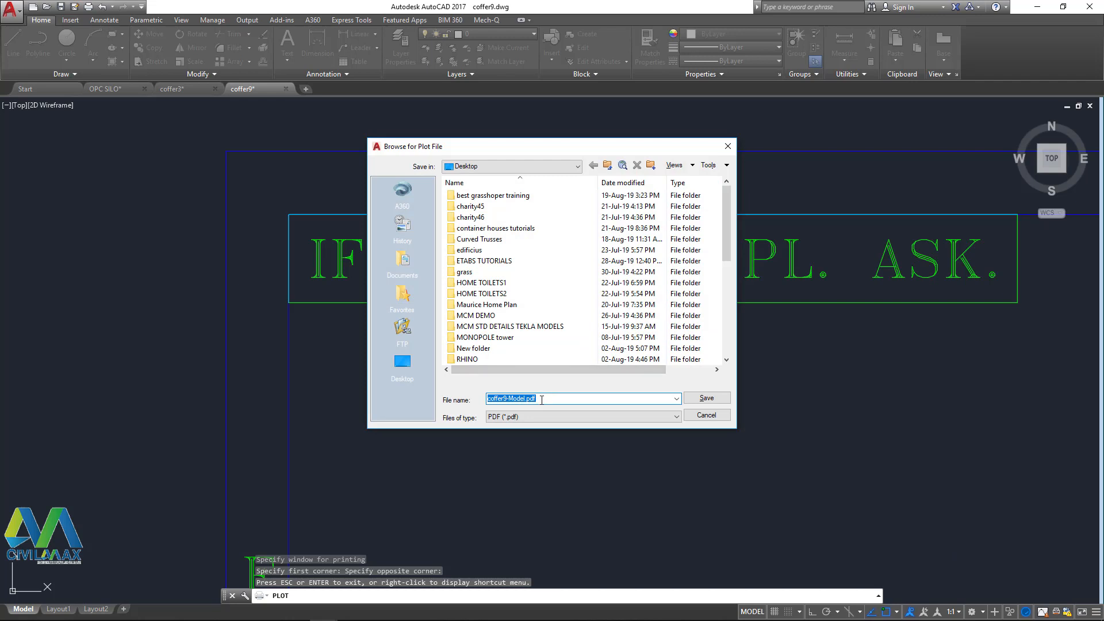
drag(542, 400, 509, 398)
key(BackSpace)
click(402, 362)
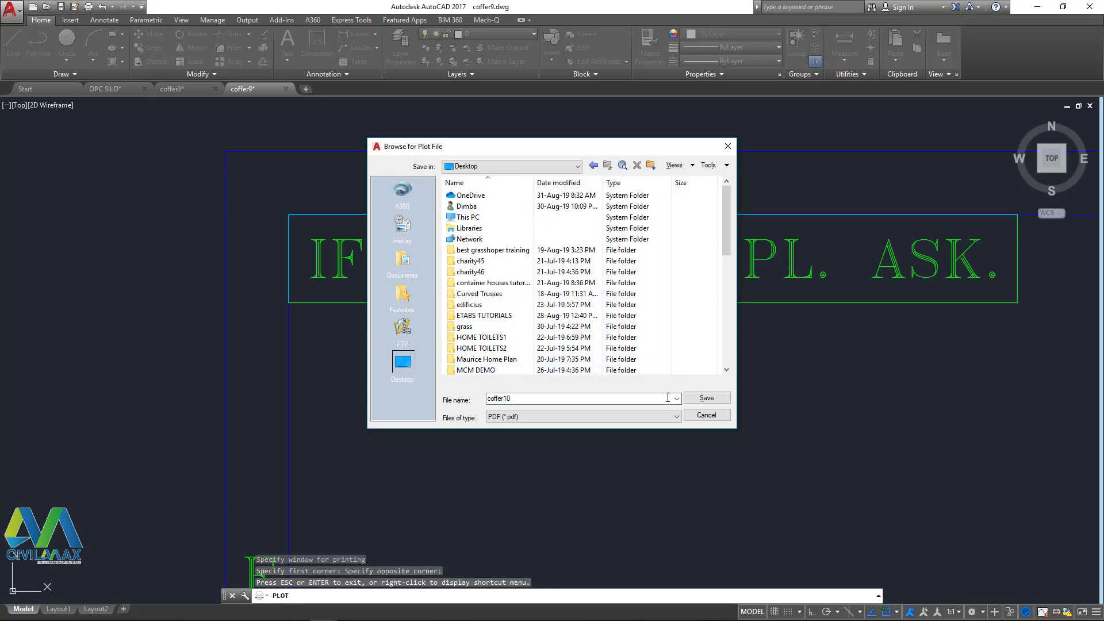
click(706, 398)
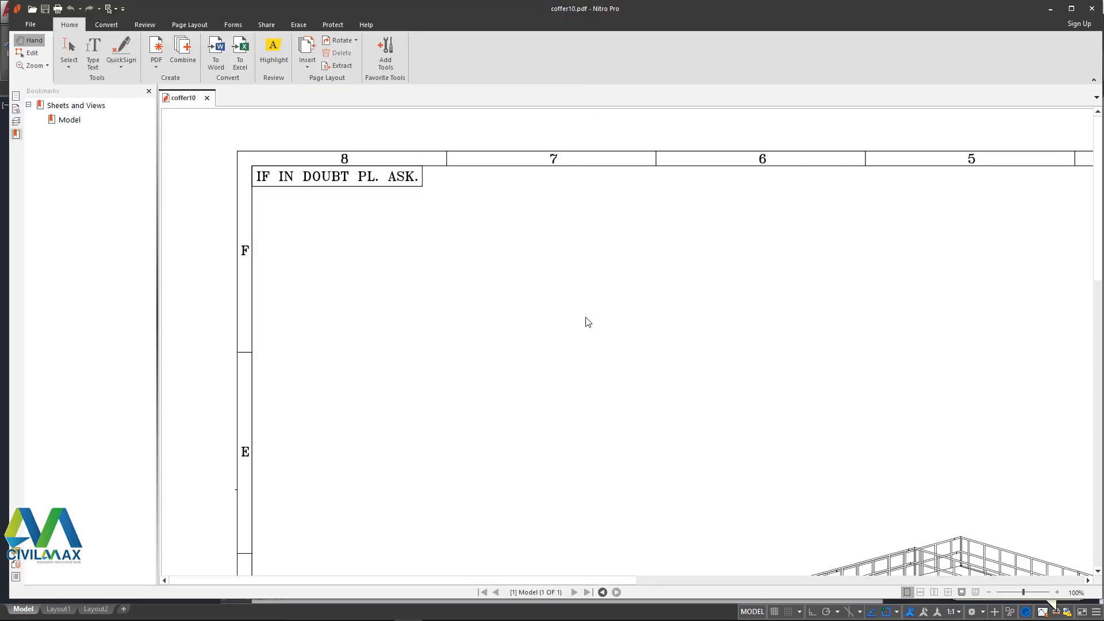
- In Nitro Pro, hide the bookmarks of coffer10.pdf and fit the whole page in view
click(149, 91)
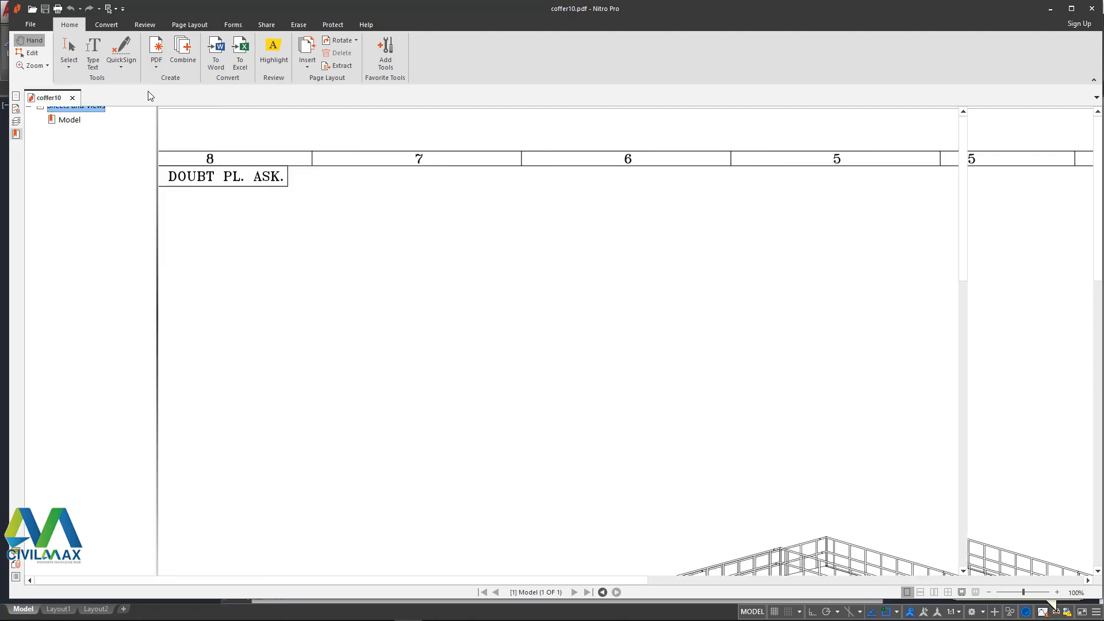
right_click(388, 264)
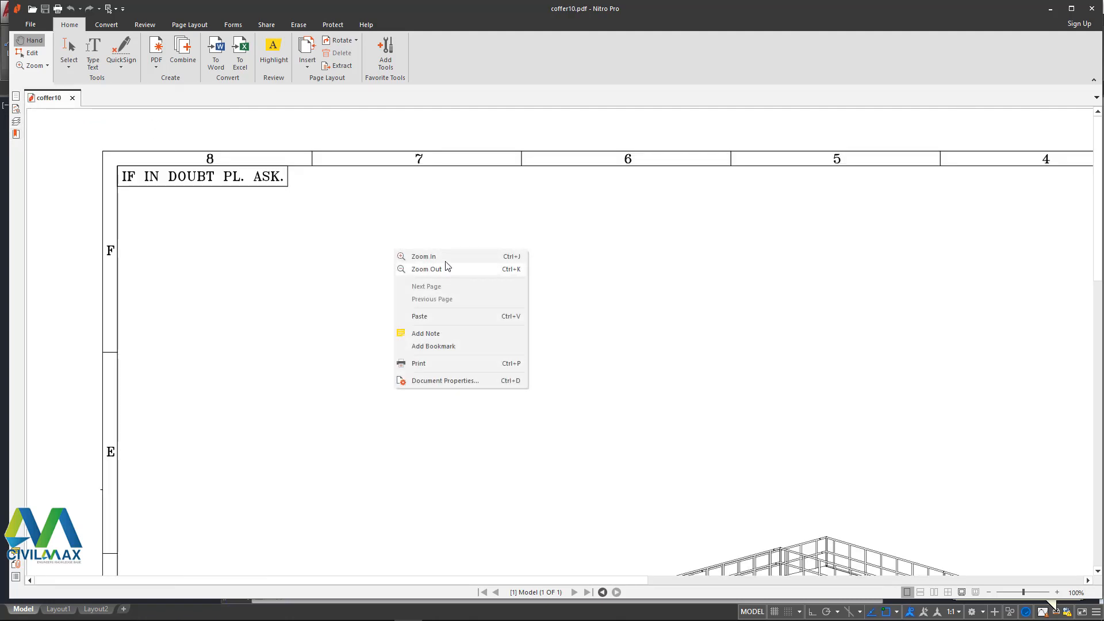
click(444, 257)
right_click(438, 239)
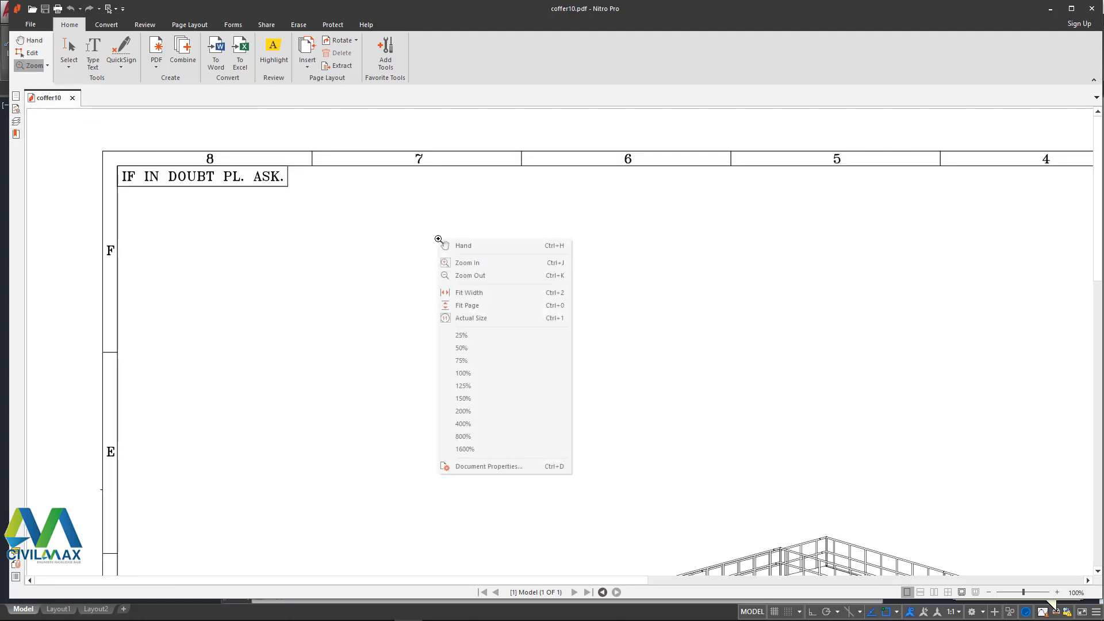
click(462, 306)
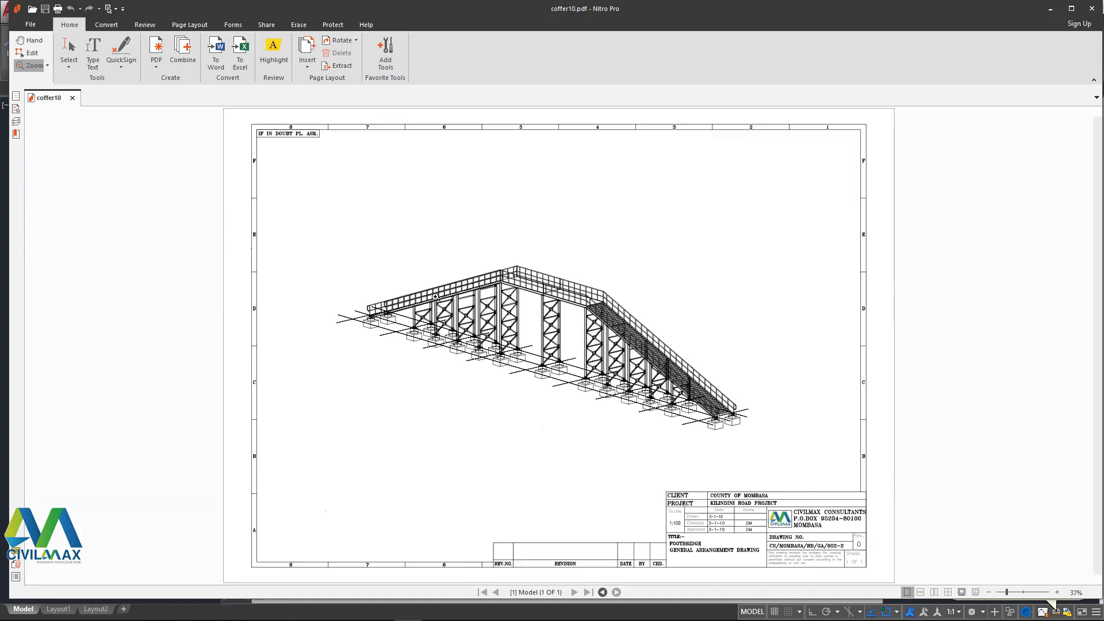
- Enlarge the plotted footbridge view to 150% and examine the linework of the stair, trestle columns and foundations
click(633, 373)
click(633, 370)
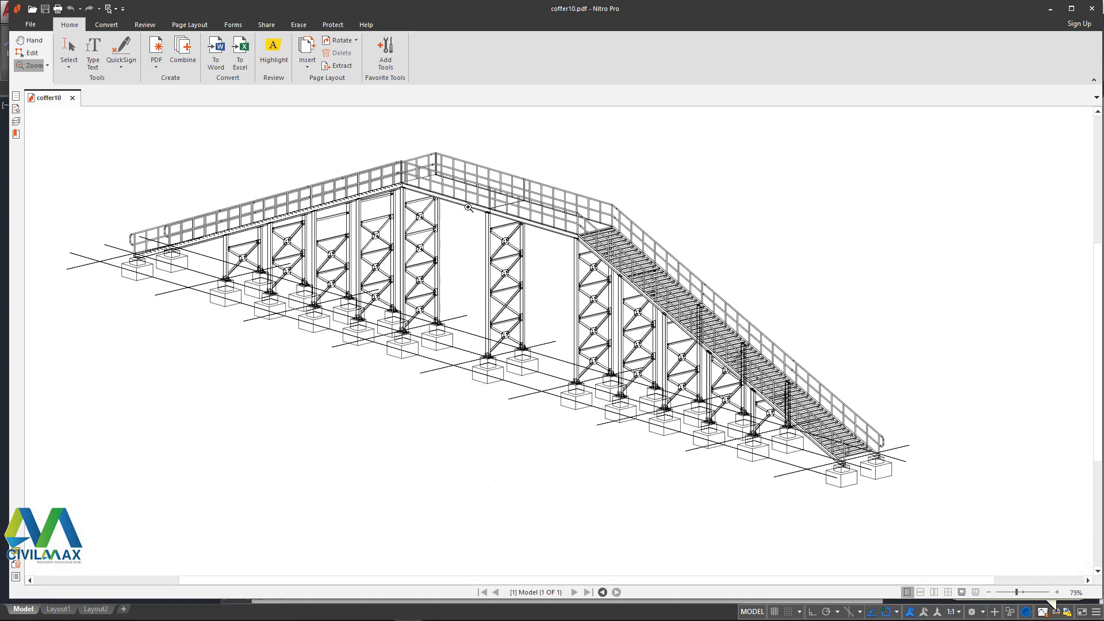
scroll(426, 281, down, 2)
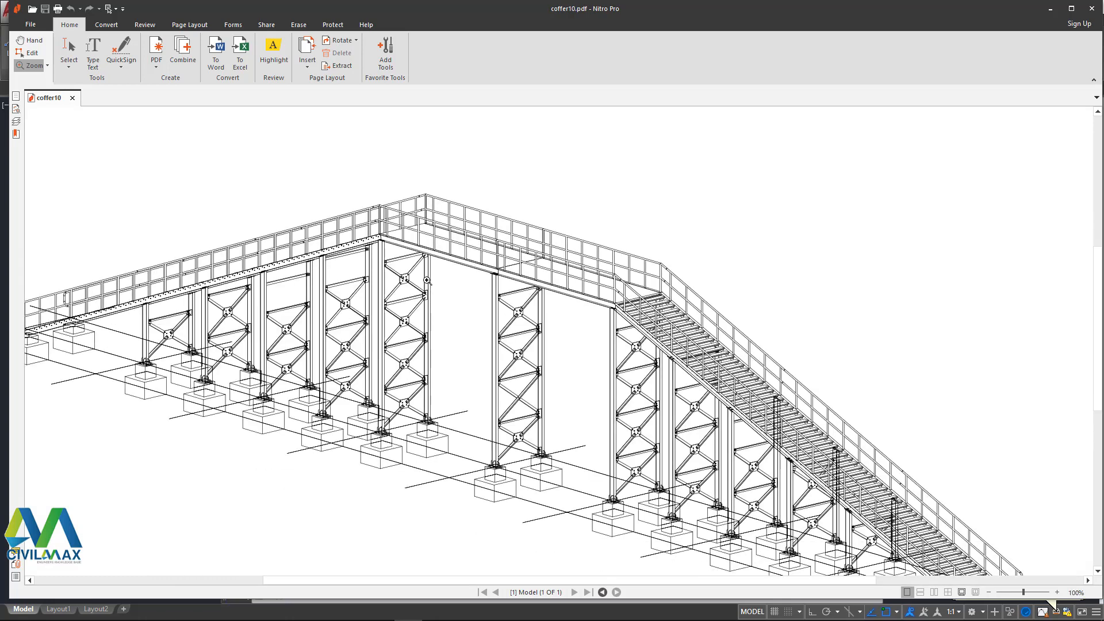
click(426, 281)
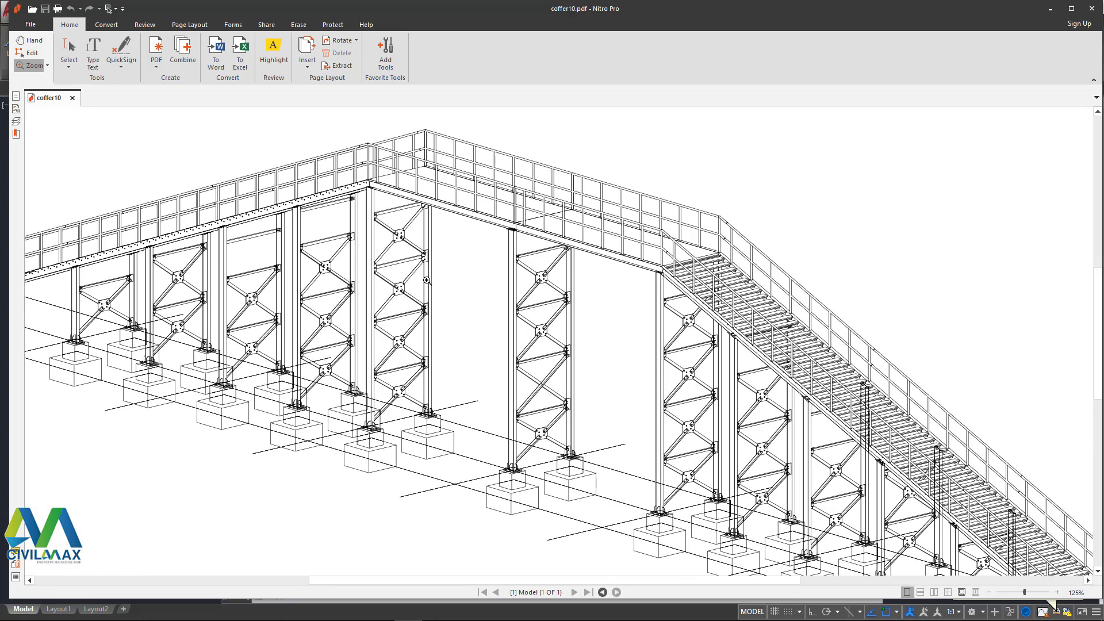
scroll(426, 281, down, 2)
click(789, 371)
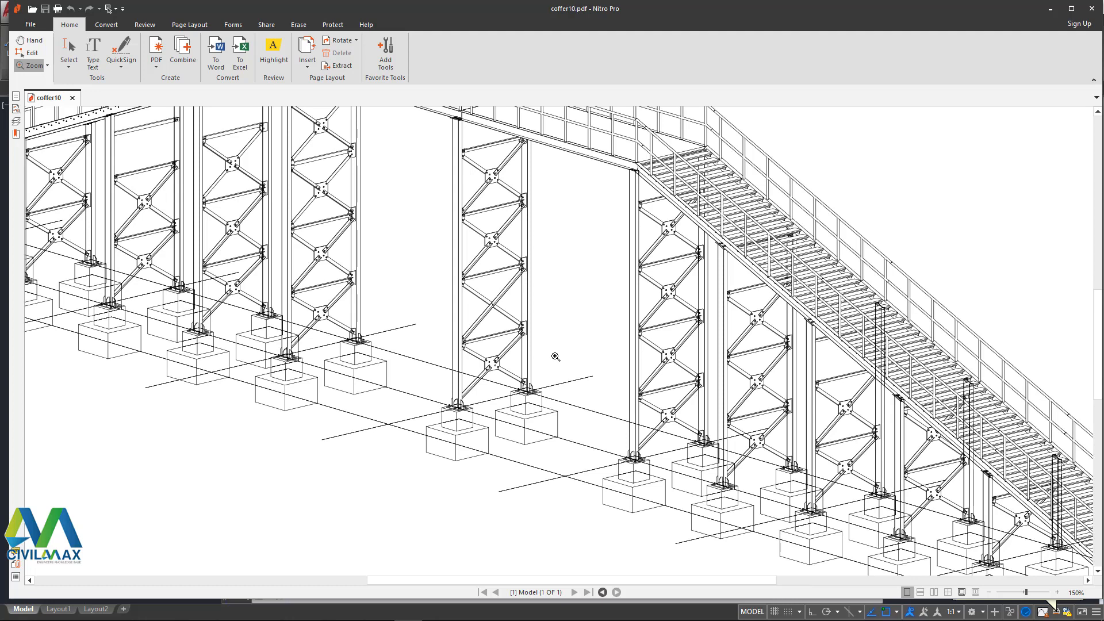
scroll(562, 369, down, 2)
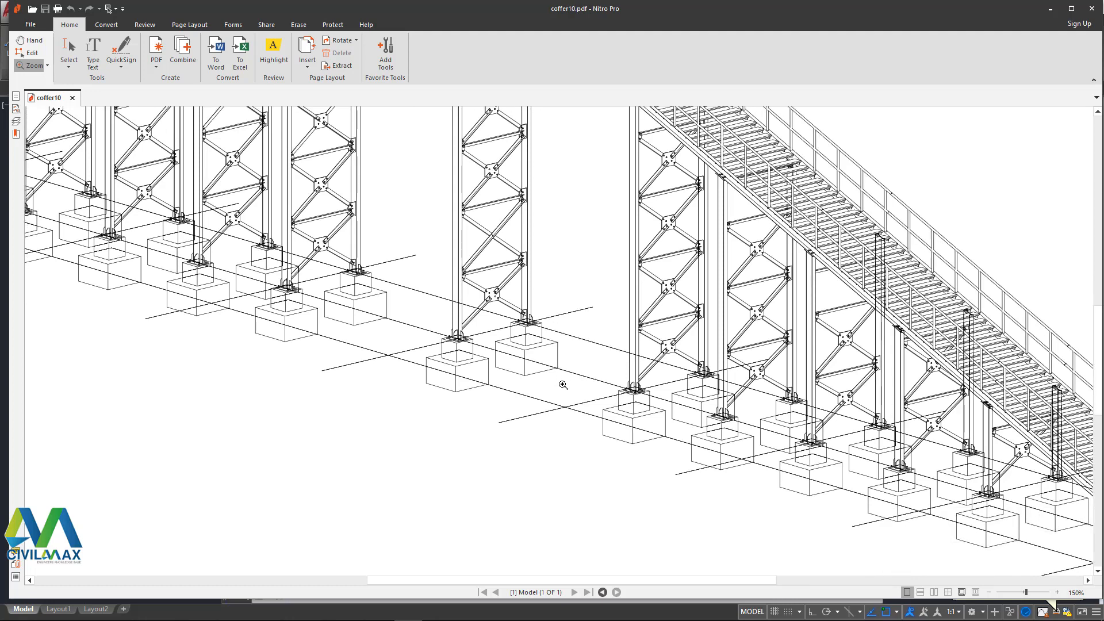
scroll(563, 385, up, 2)
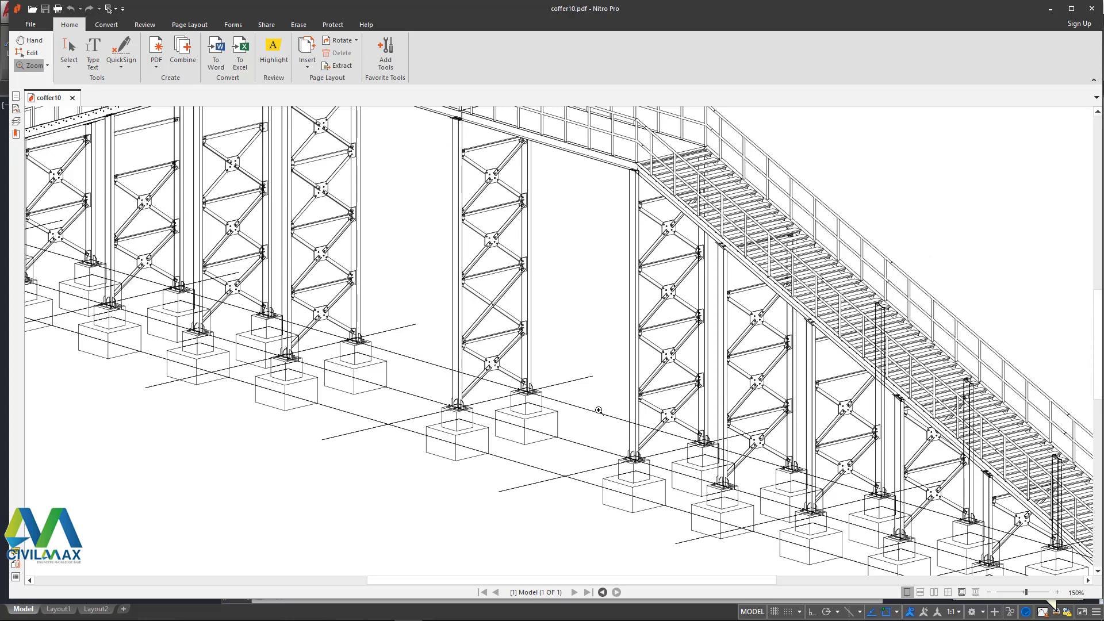
- Examine the ramp side of the plotted footbridge, its bracing and footings, and the railings along the top walkway
scroll(599, 410, left, 3)
scroll(599, 410, up, 7)
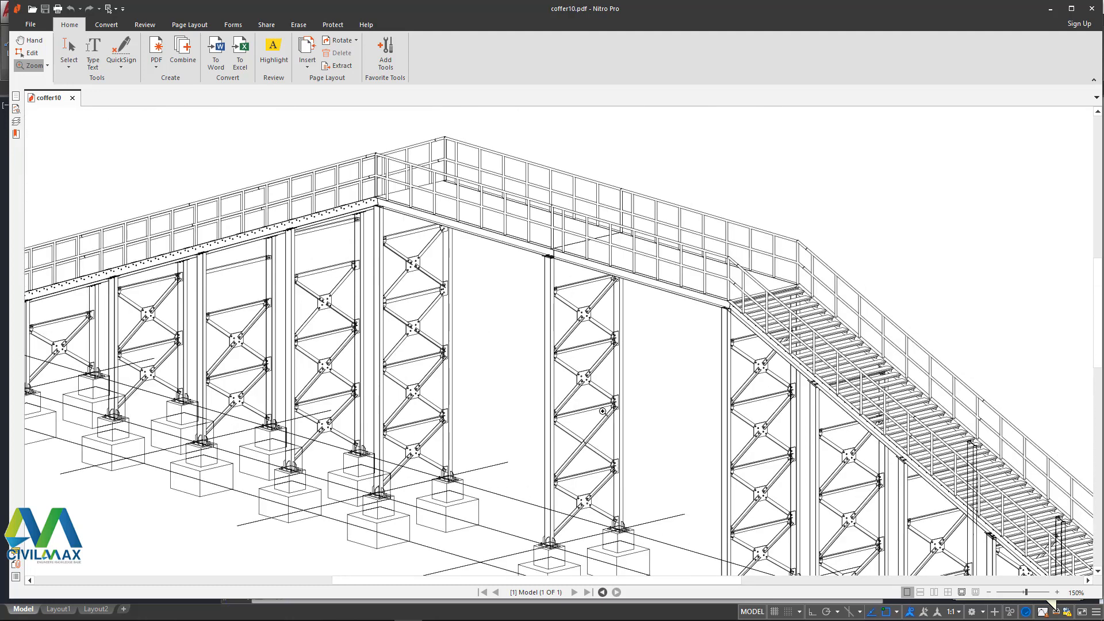
scroll(604, 412, left, 6)
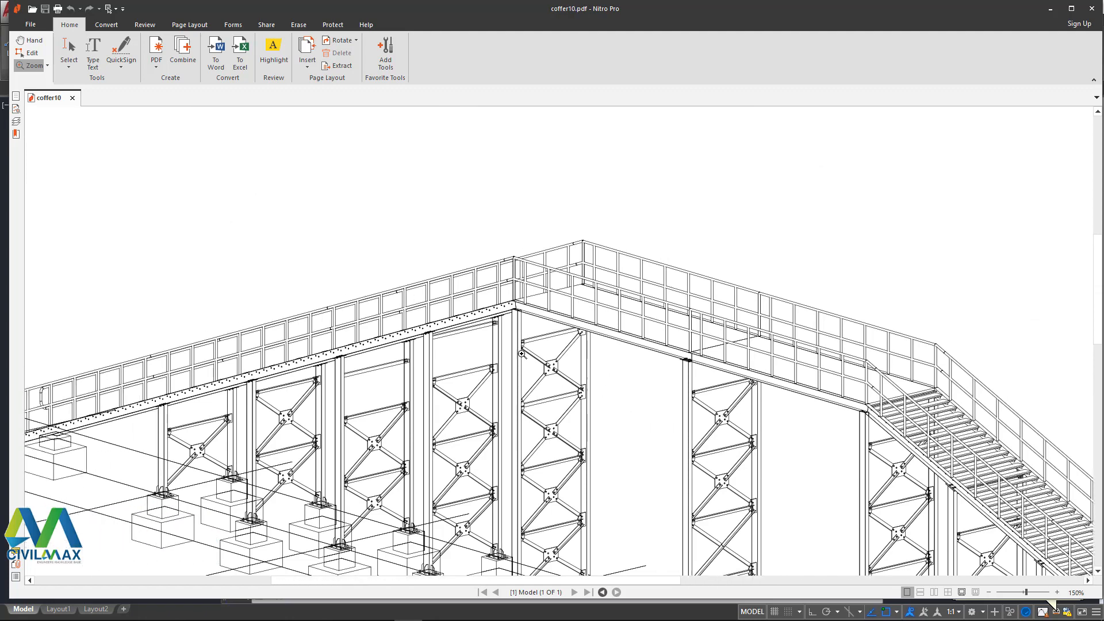
scroll(392, 333, down, 2)
scroll(391, 333, down, 5)
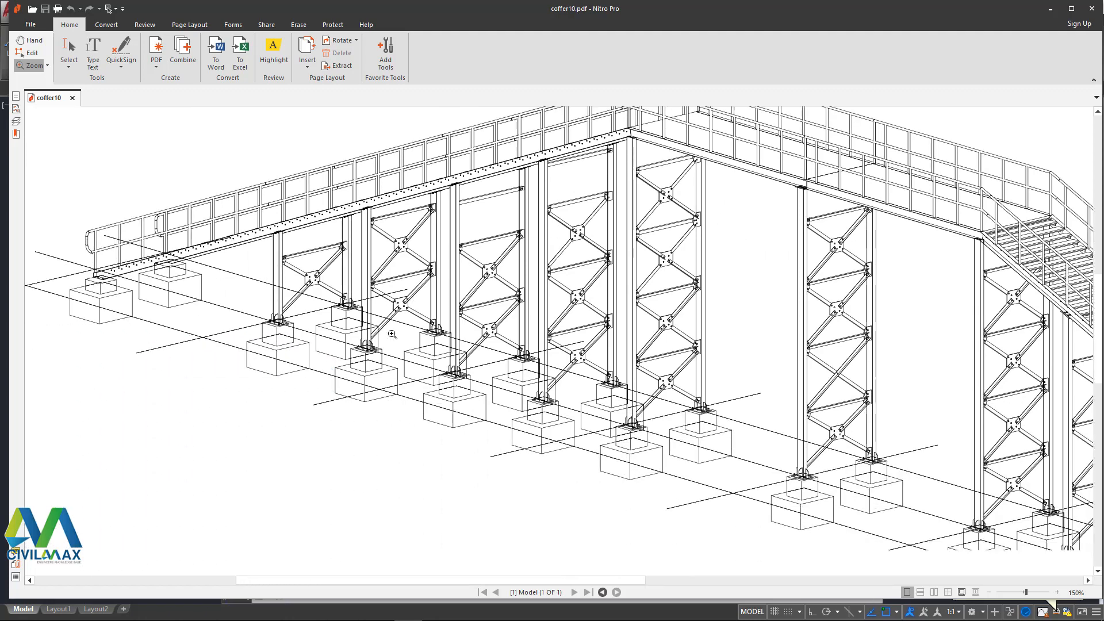
scroll(391, 334, right, 2)
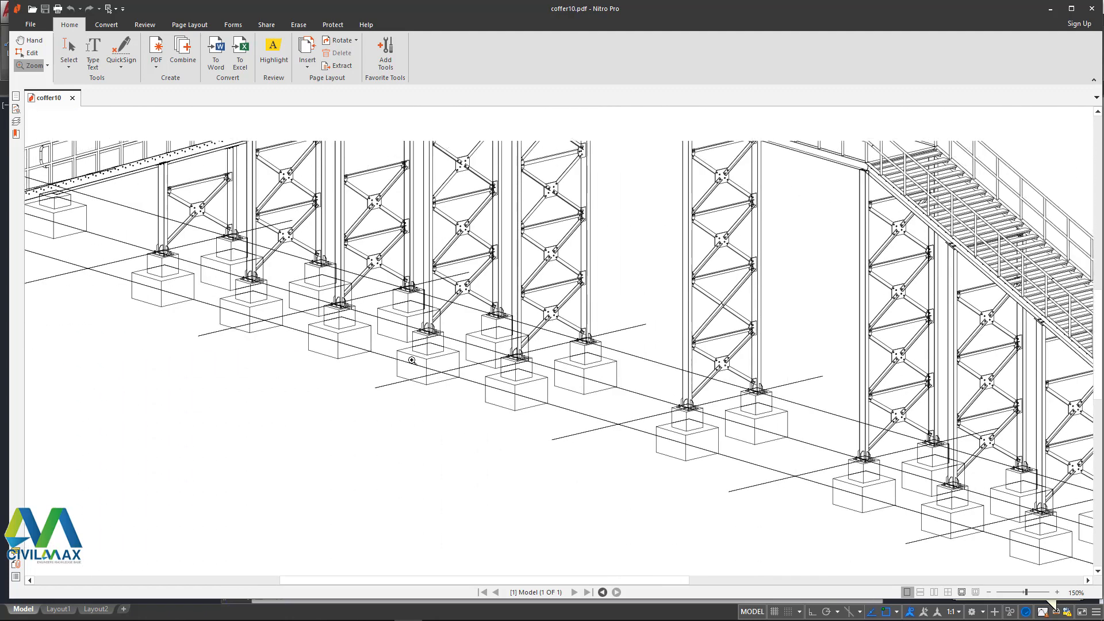
scroll(624, 293, up, 5)
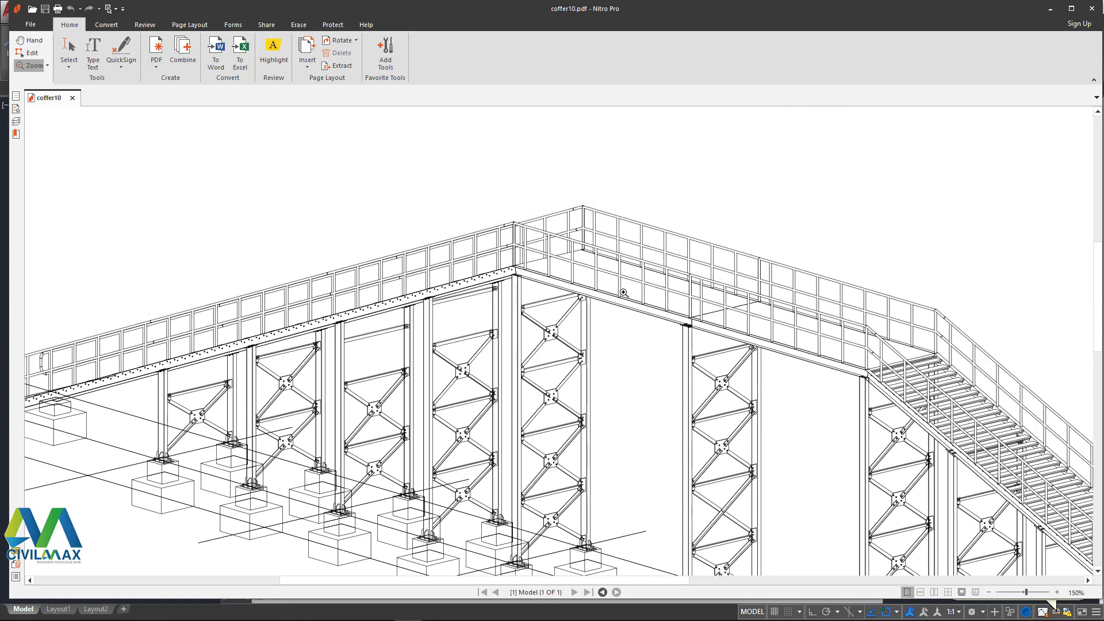
scroll(627, 289, right, 3)
scroll(628, 289, right, 2)
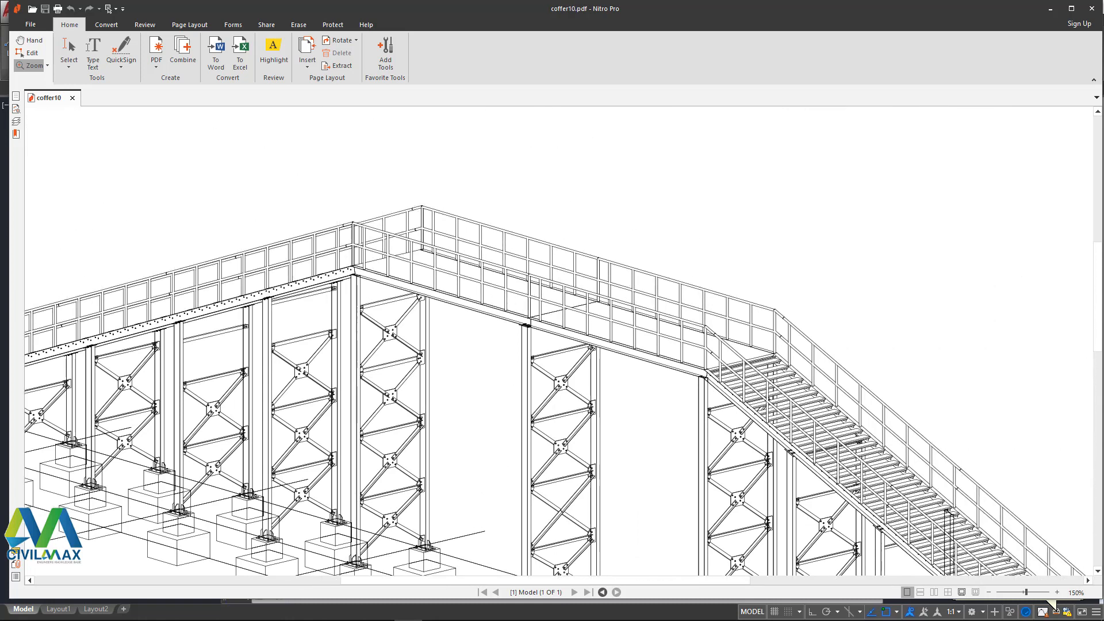
scroll(487, 232, down, 2)
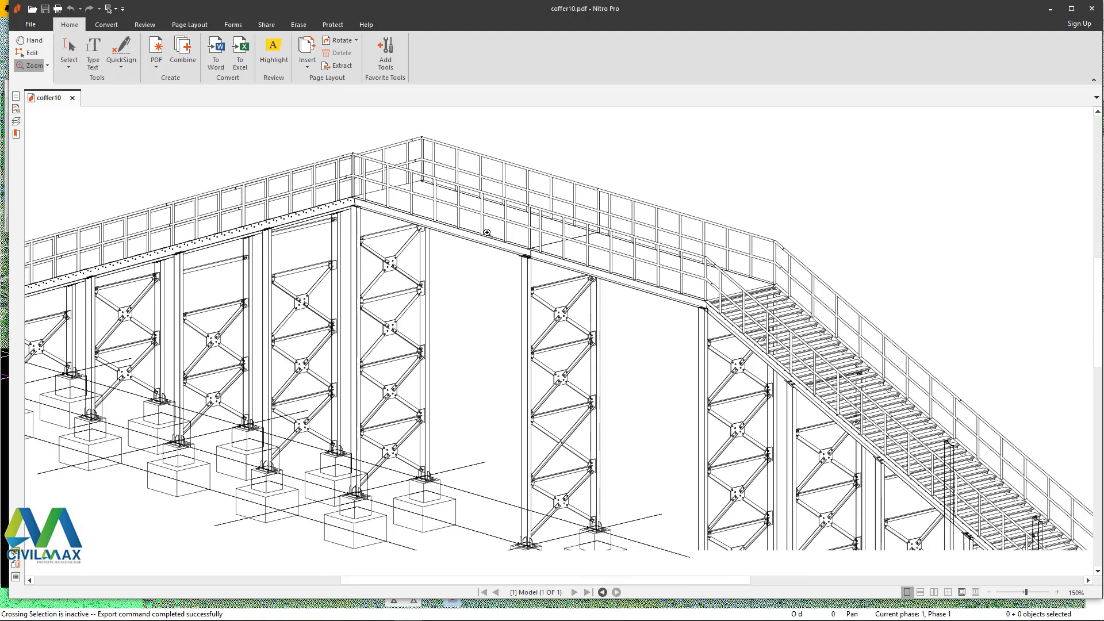